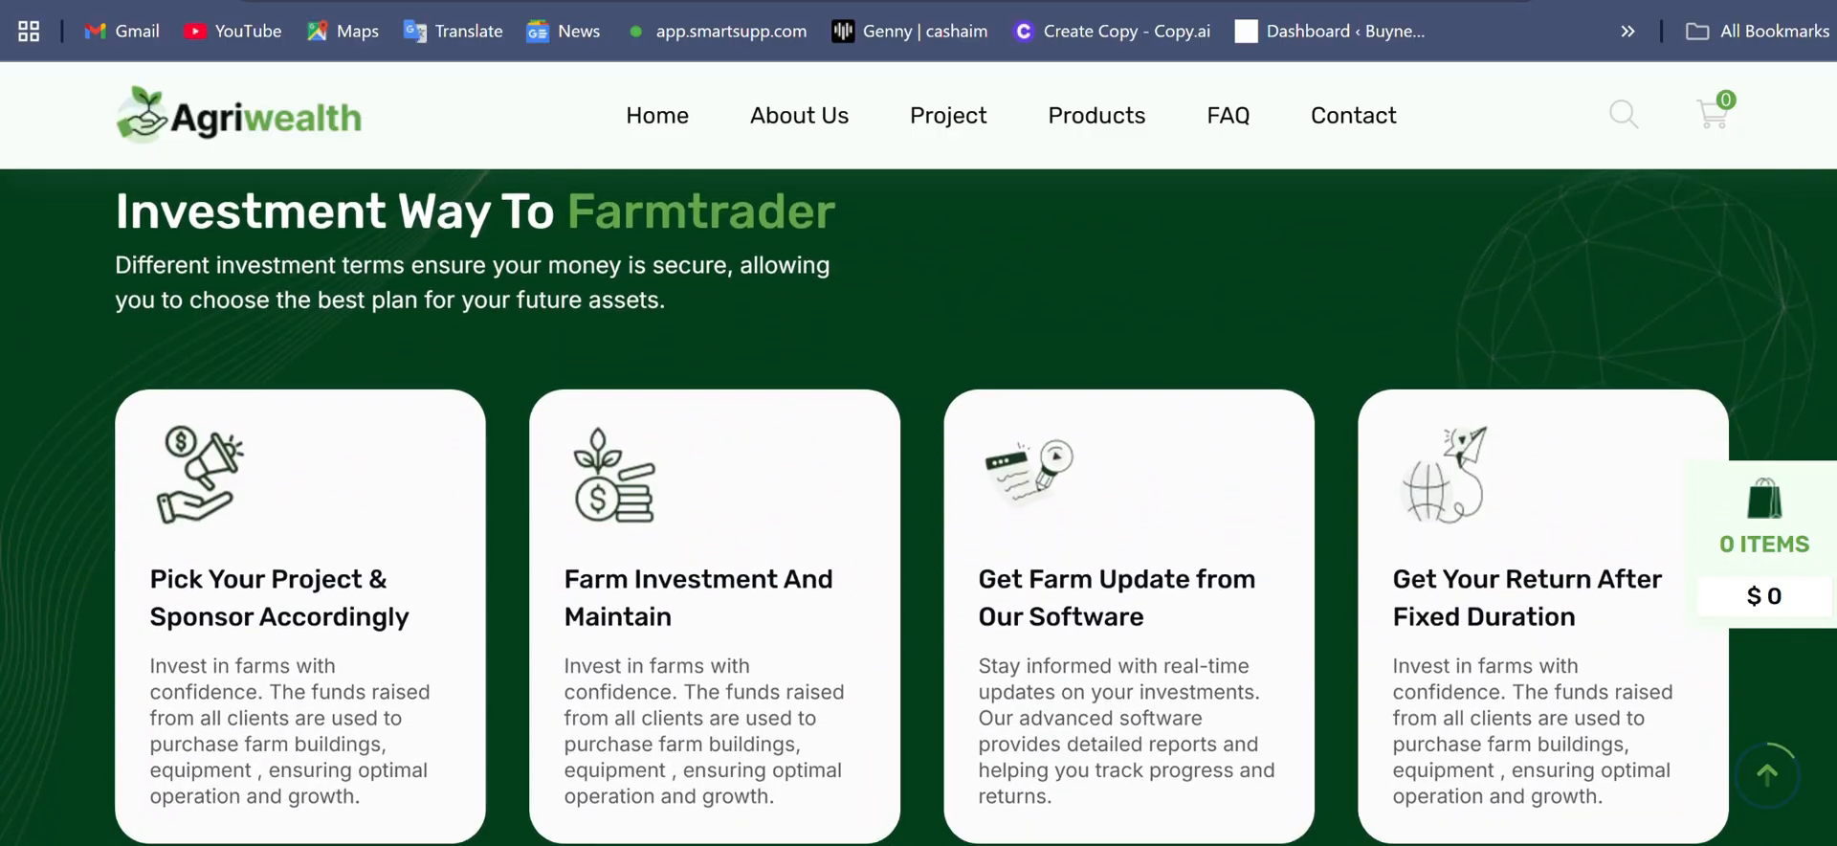
- Examine the homepage's investment process and the farm projects with their unit prices, durations, ROI and number of returns
scroll(919, 507, "down", 4)
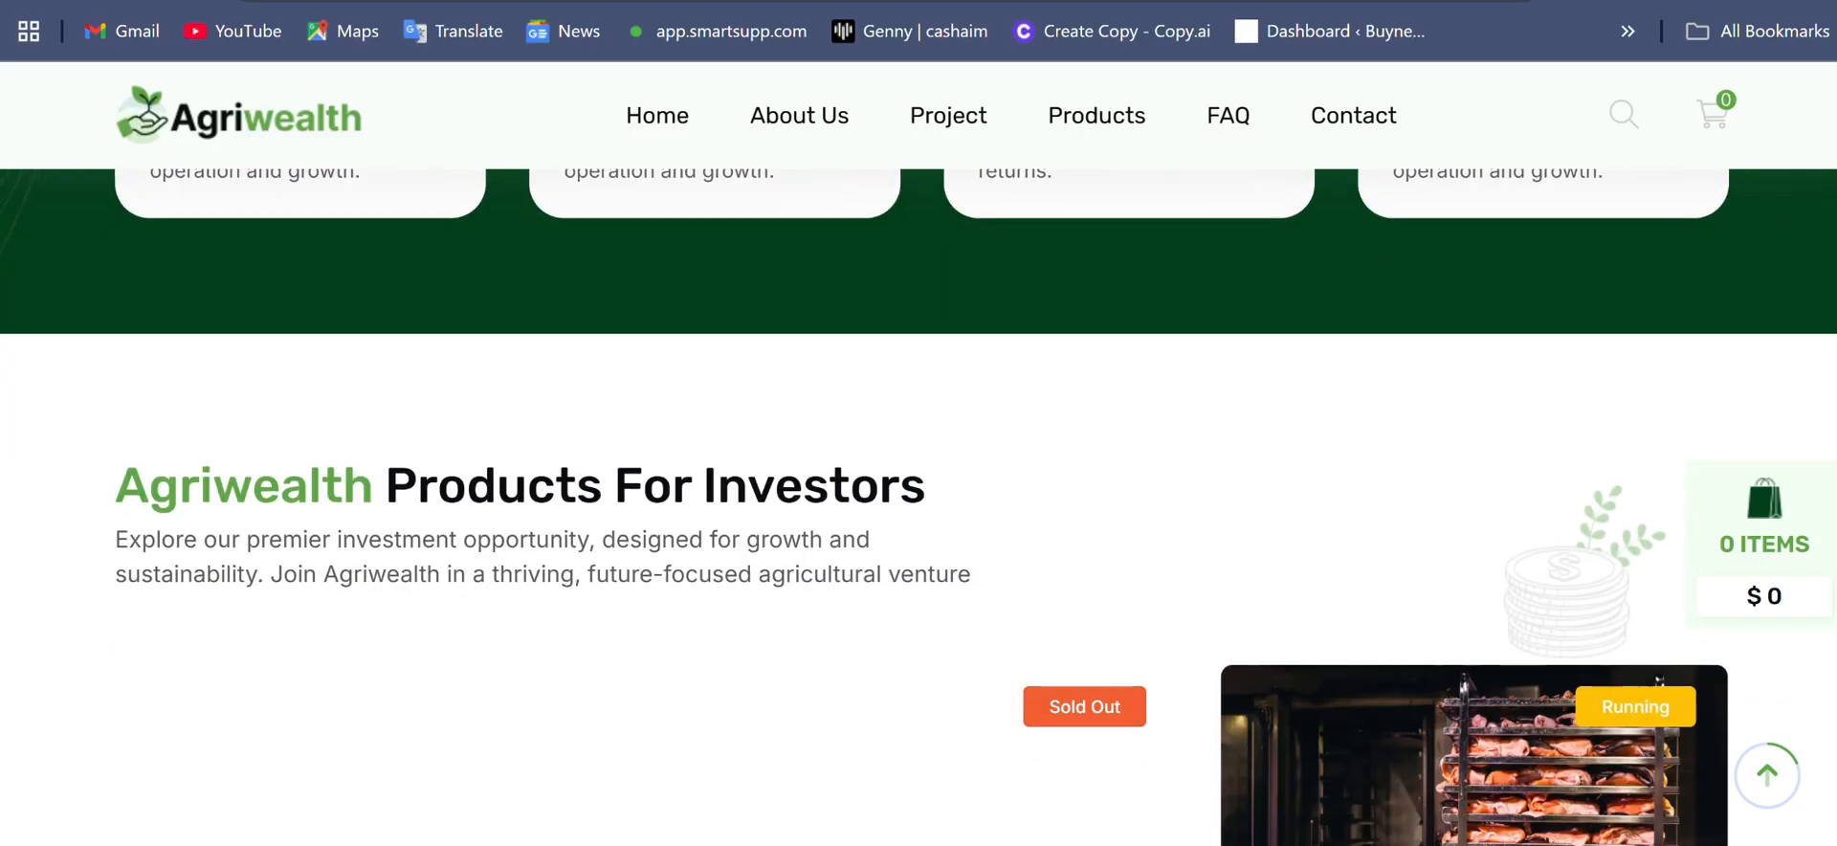
scroll(918, 507, "down", 2)
scroll(918, 507, "down", 1)
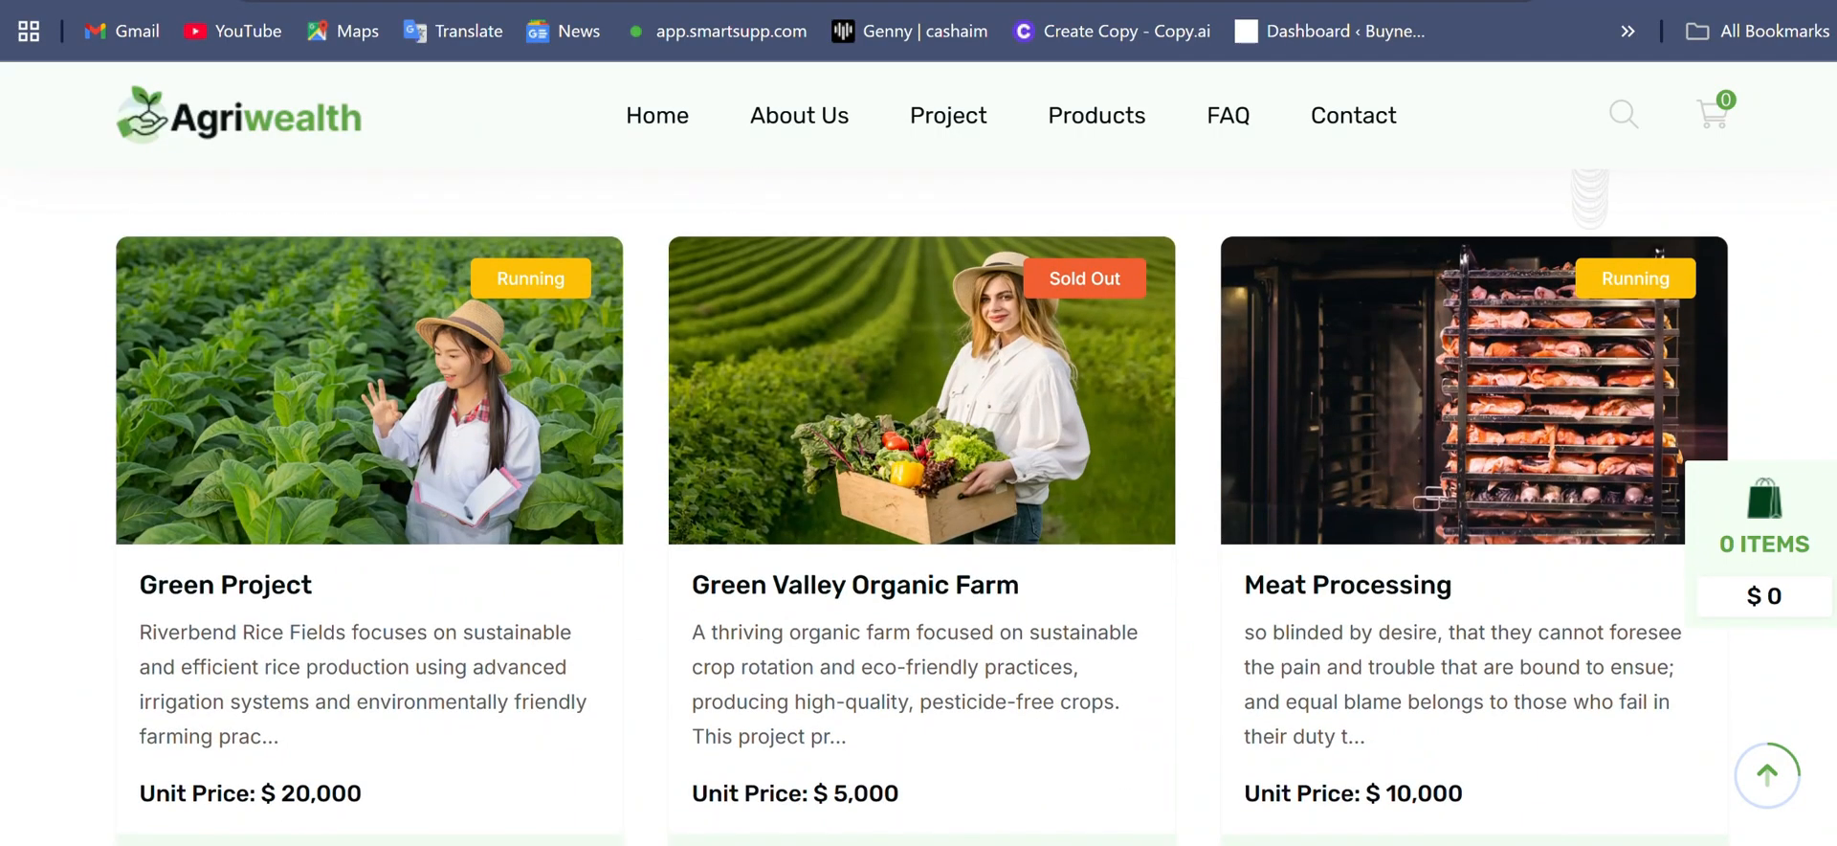
scroll(919, 507, "down", 4)
scroll(919, 507, "down", 6)
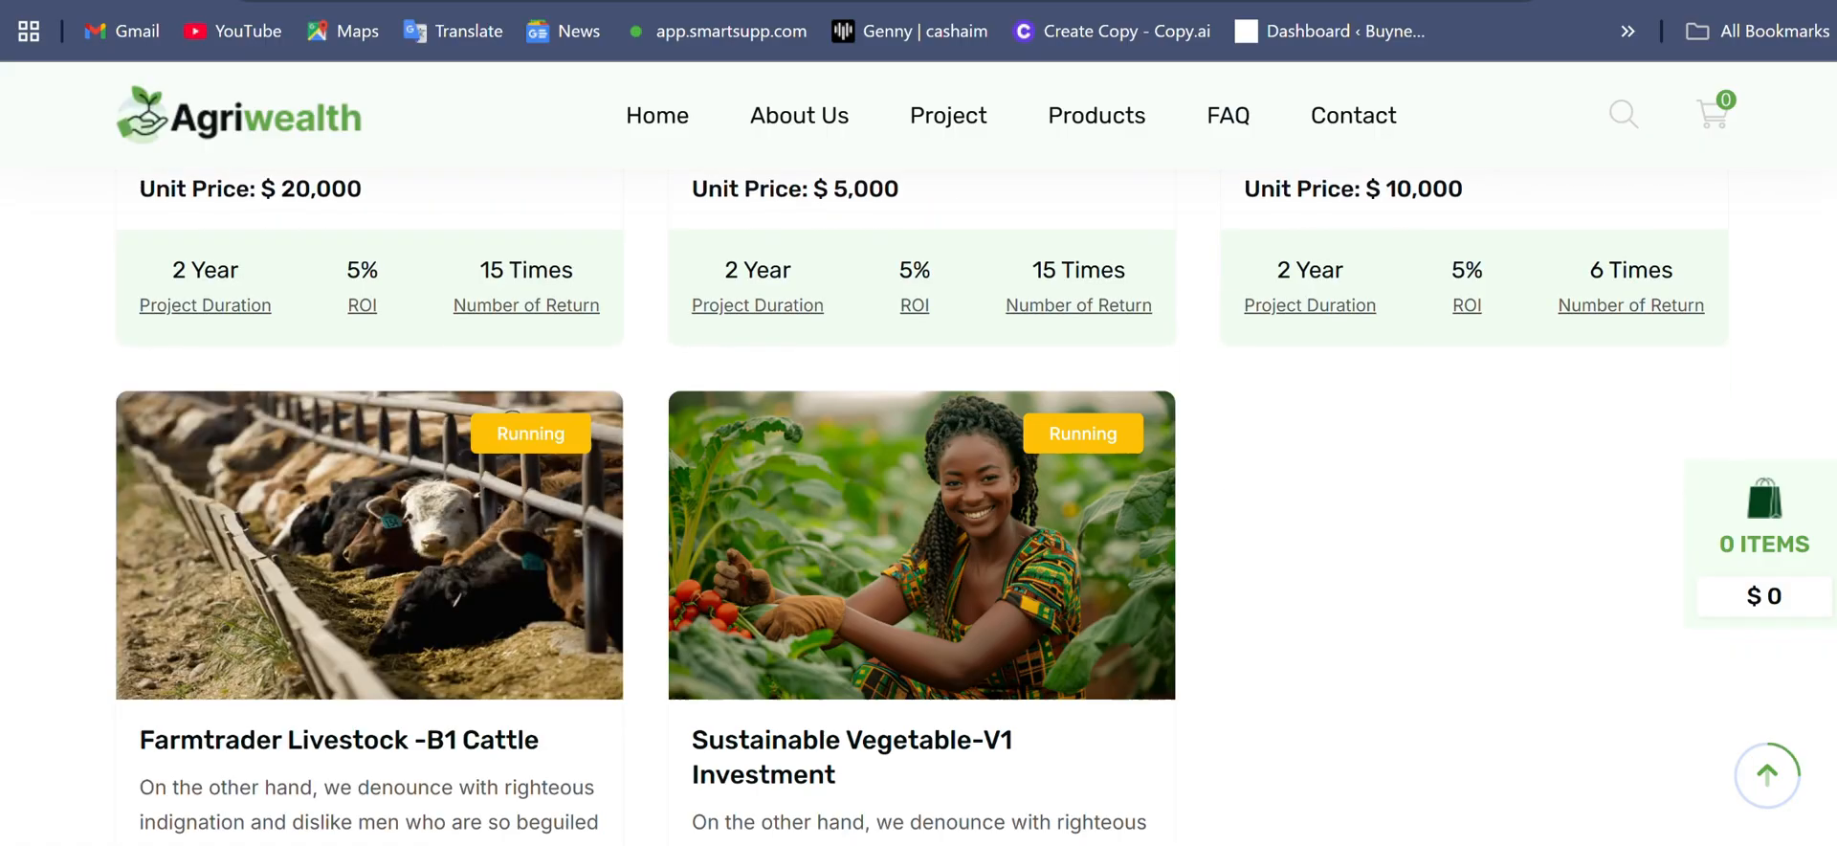
scroll(918, 507, "down", 8)
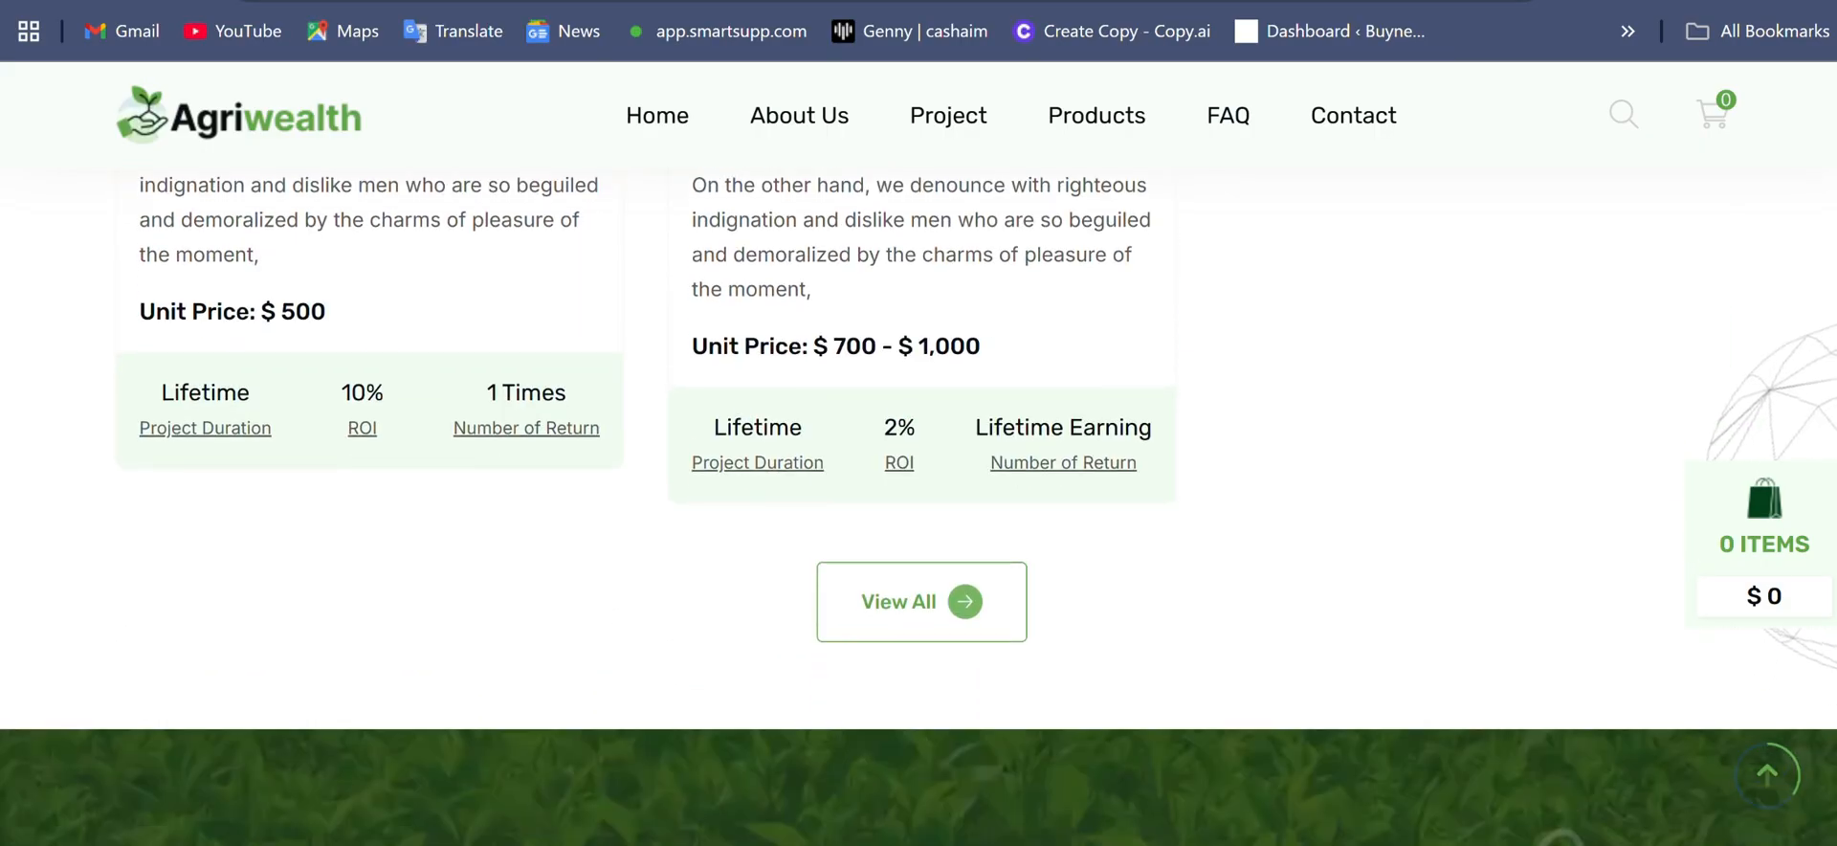
- Review the pricing plans from Basic to KBXT ARBITRAGE, including return periods, maturity, profit and price ranges
scroll(919, 507, "down", 7)
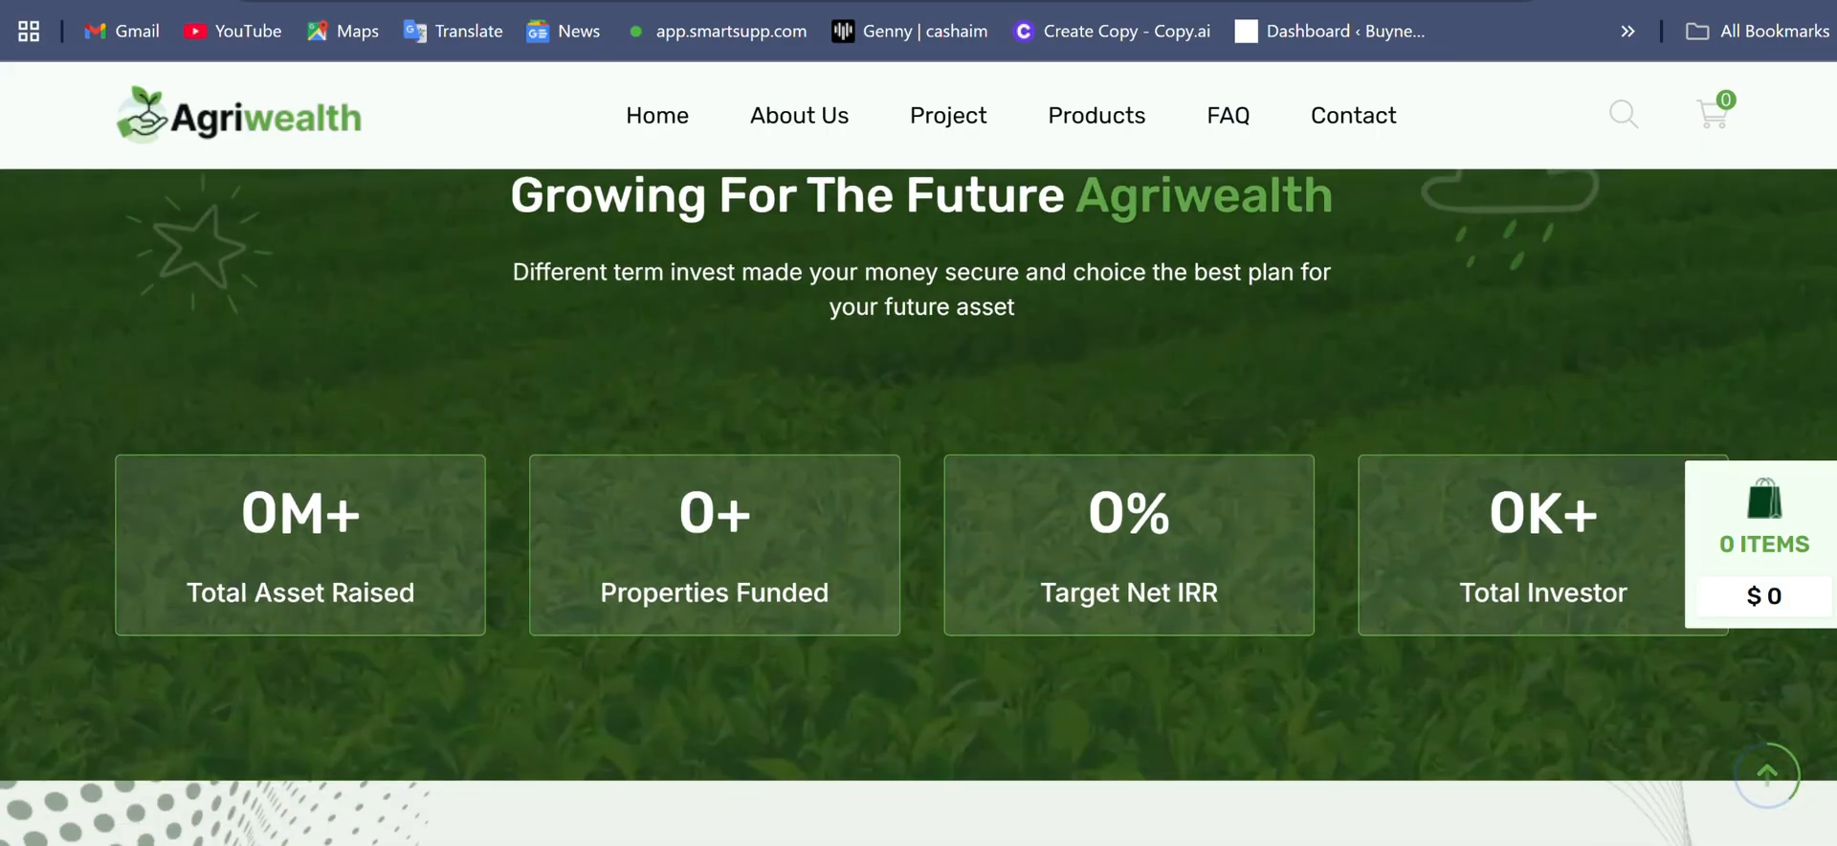
scroll(918, 507, "down", 4)
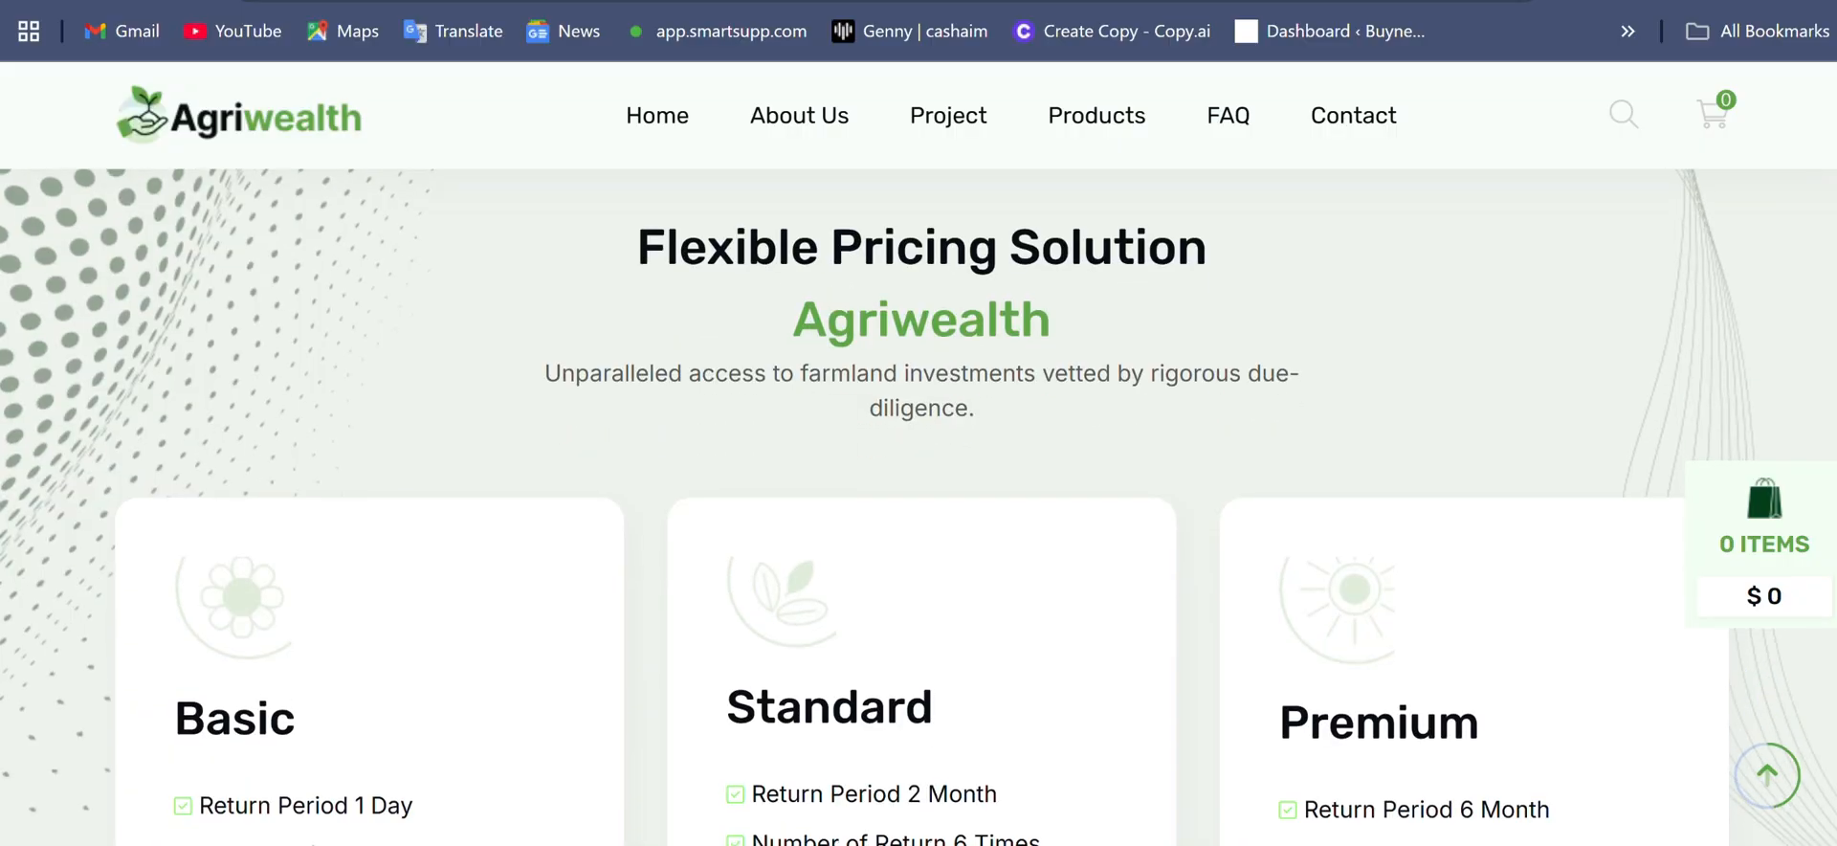
scroll(919, 507, "down", 2)
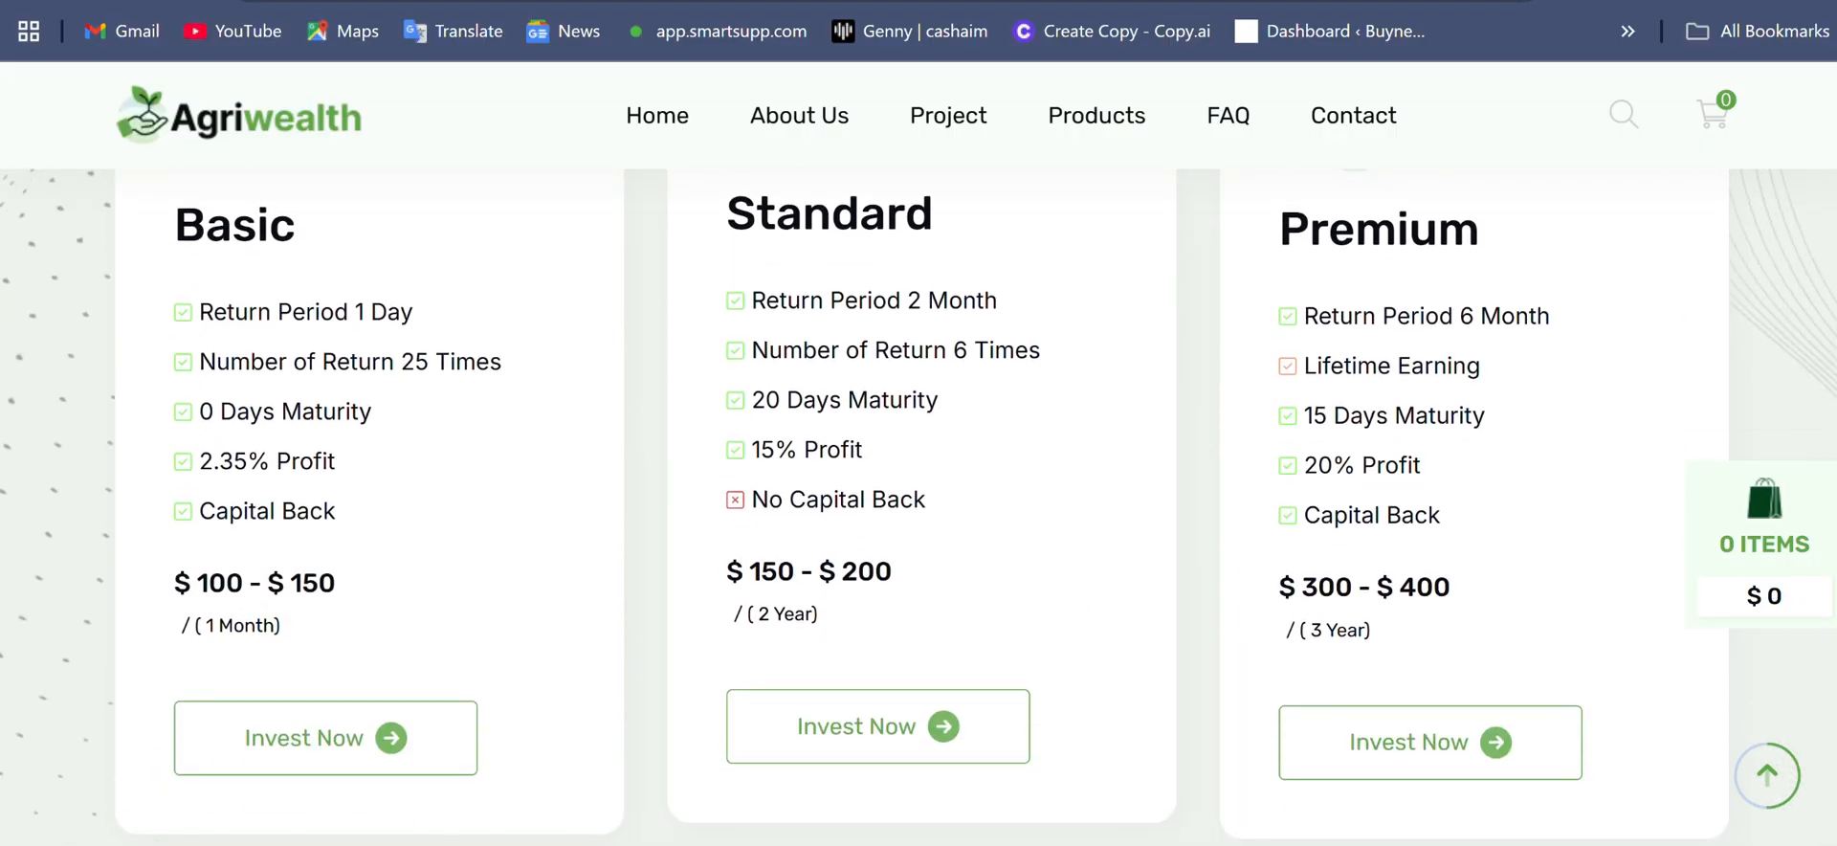
scroll(918, 507, "down", 3)
scroll(919, 507, "down", 2)
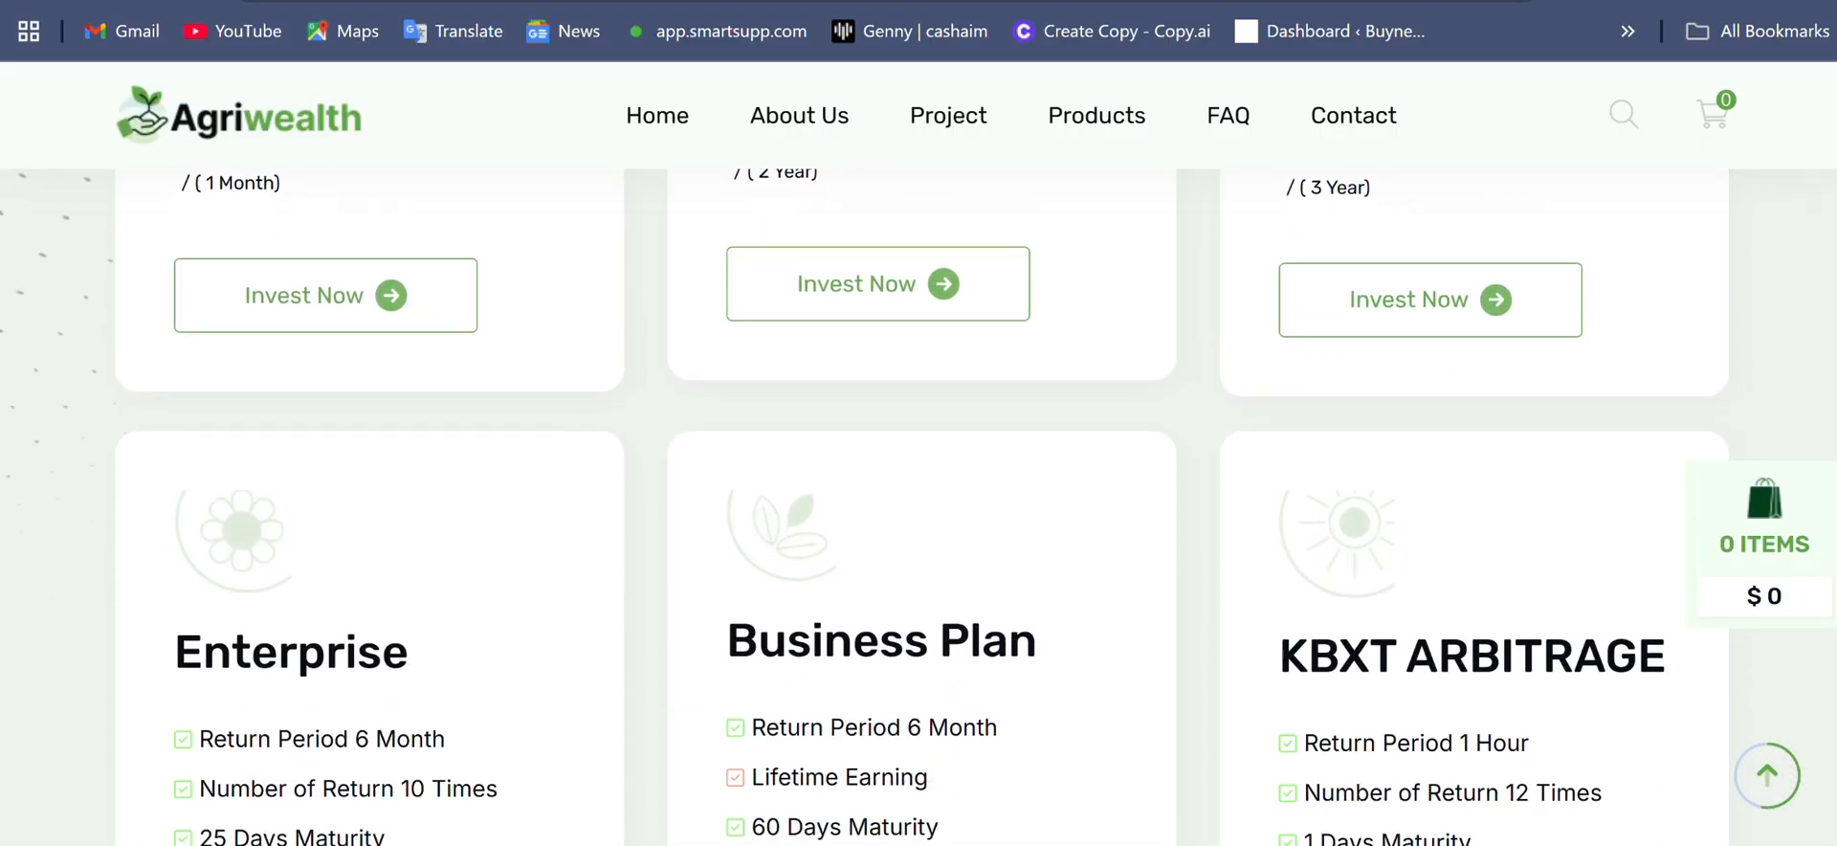
scroll(919, 507, "down", 2)
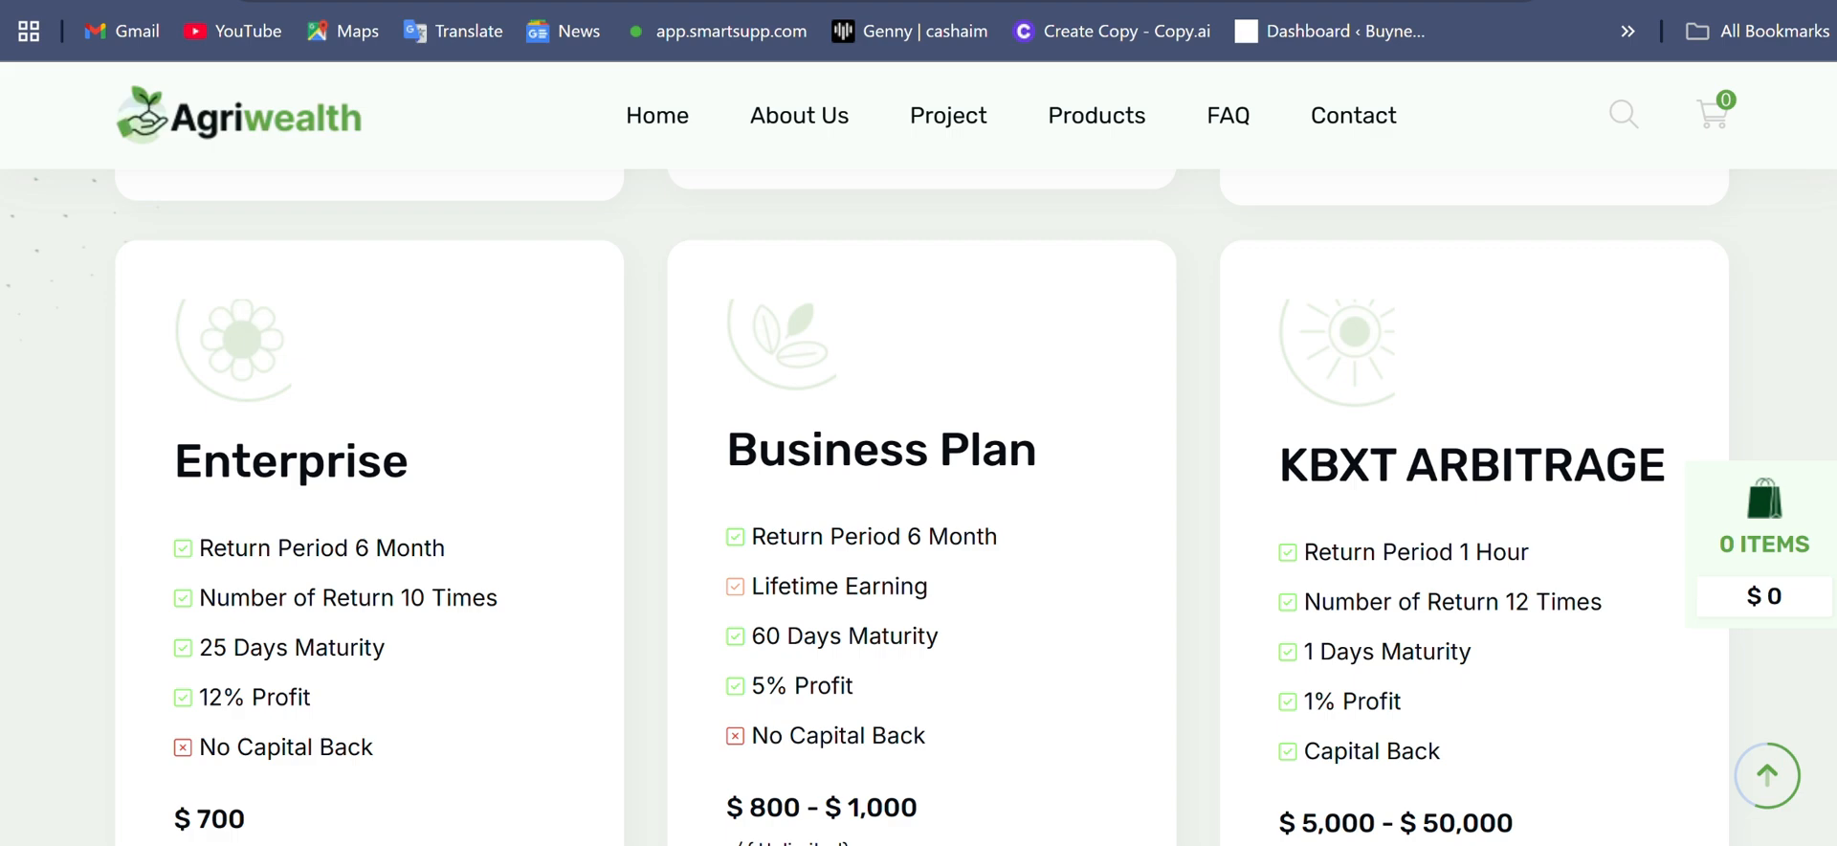
scroll(919, 507, "down", 7)
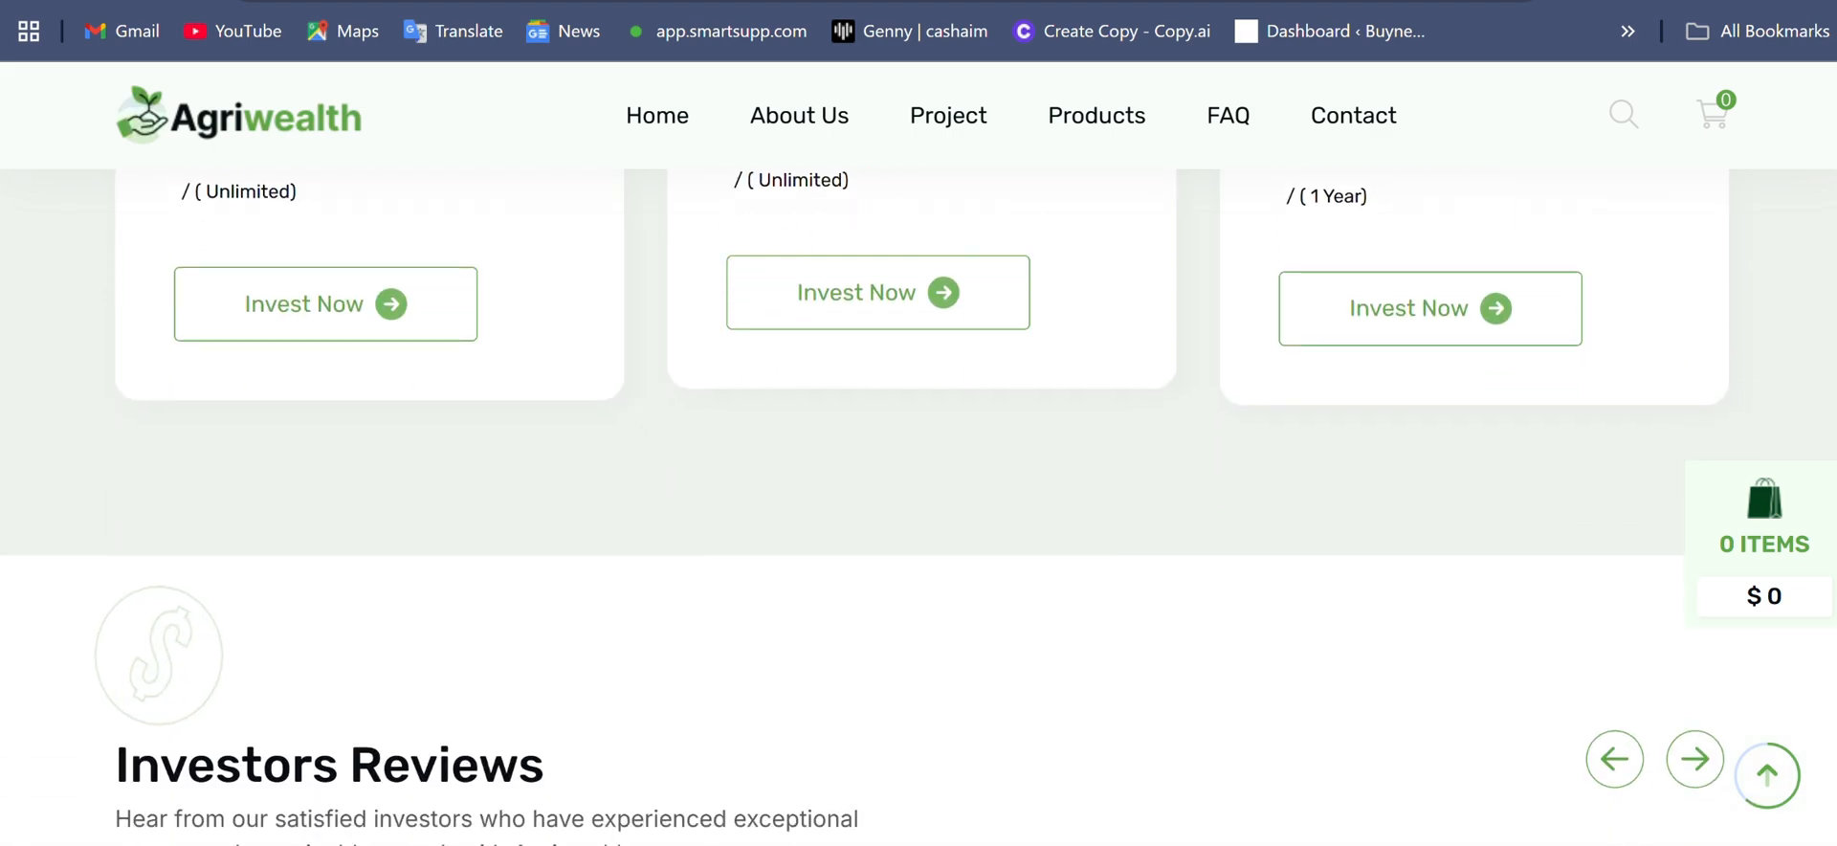
- Look through the homepage's investor reviews and blog posts, and view the article "USA Livestock : What Driving The Growth Invest"
scroll(918, 507, "down", 11)
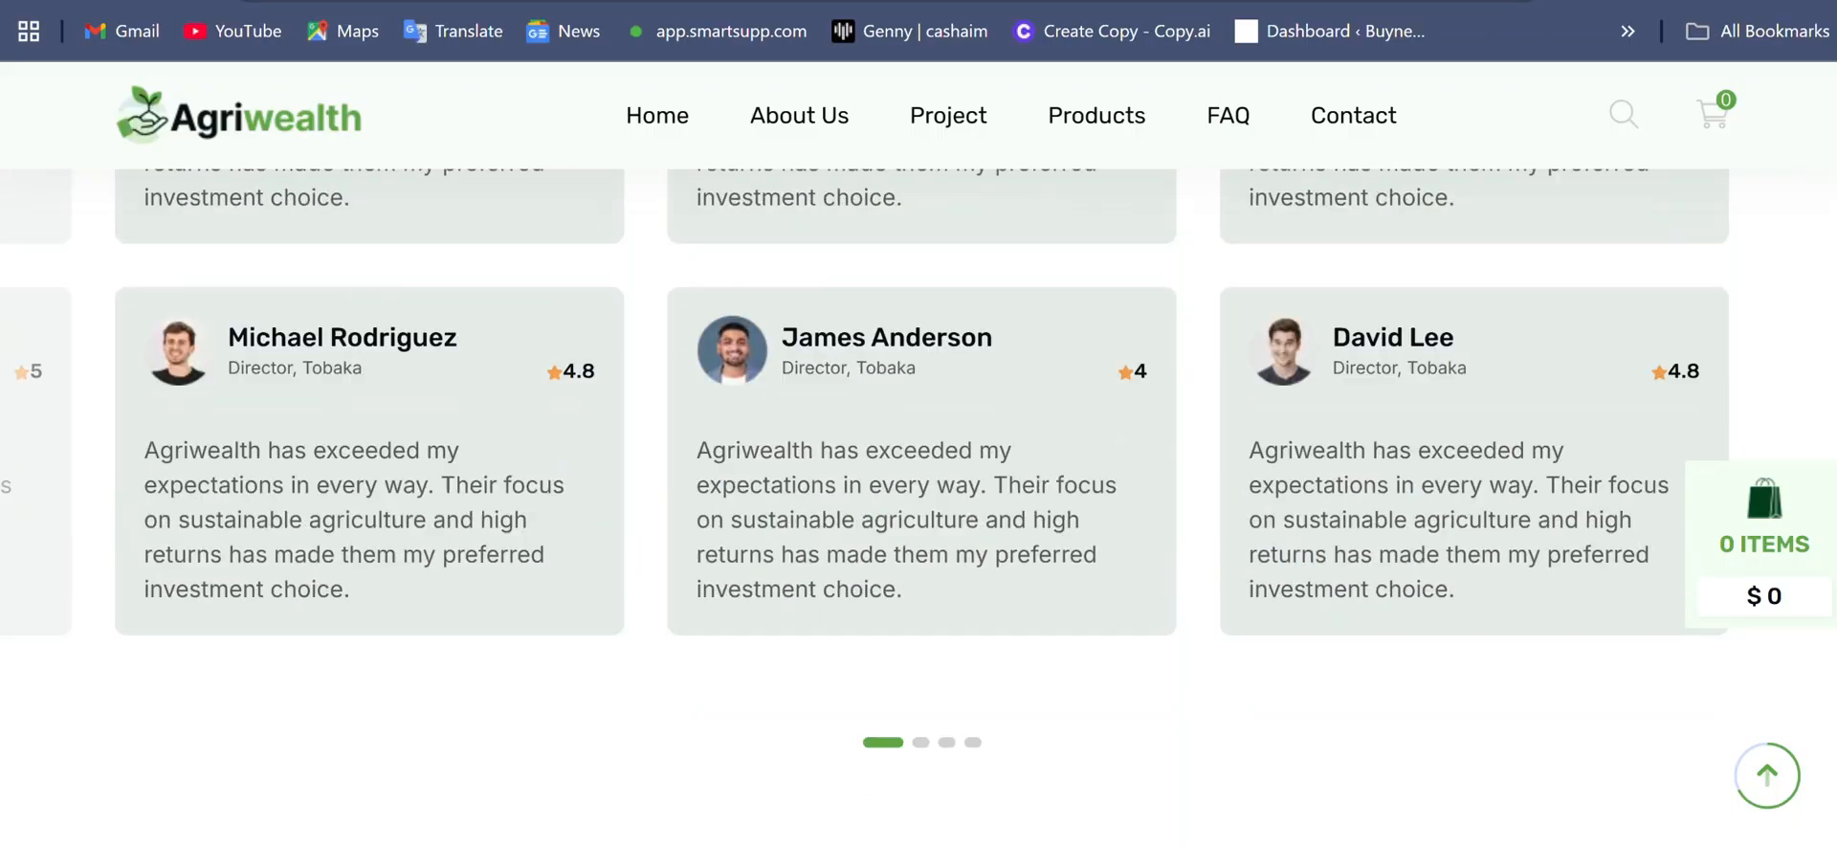
scroll(919, 507, "down", 10)
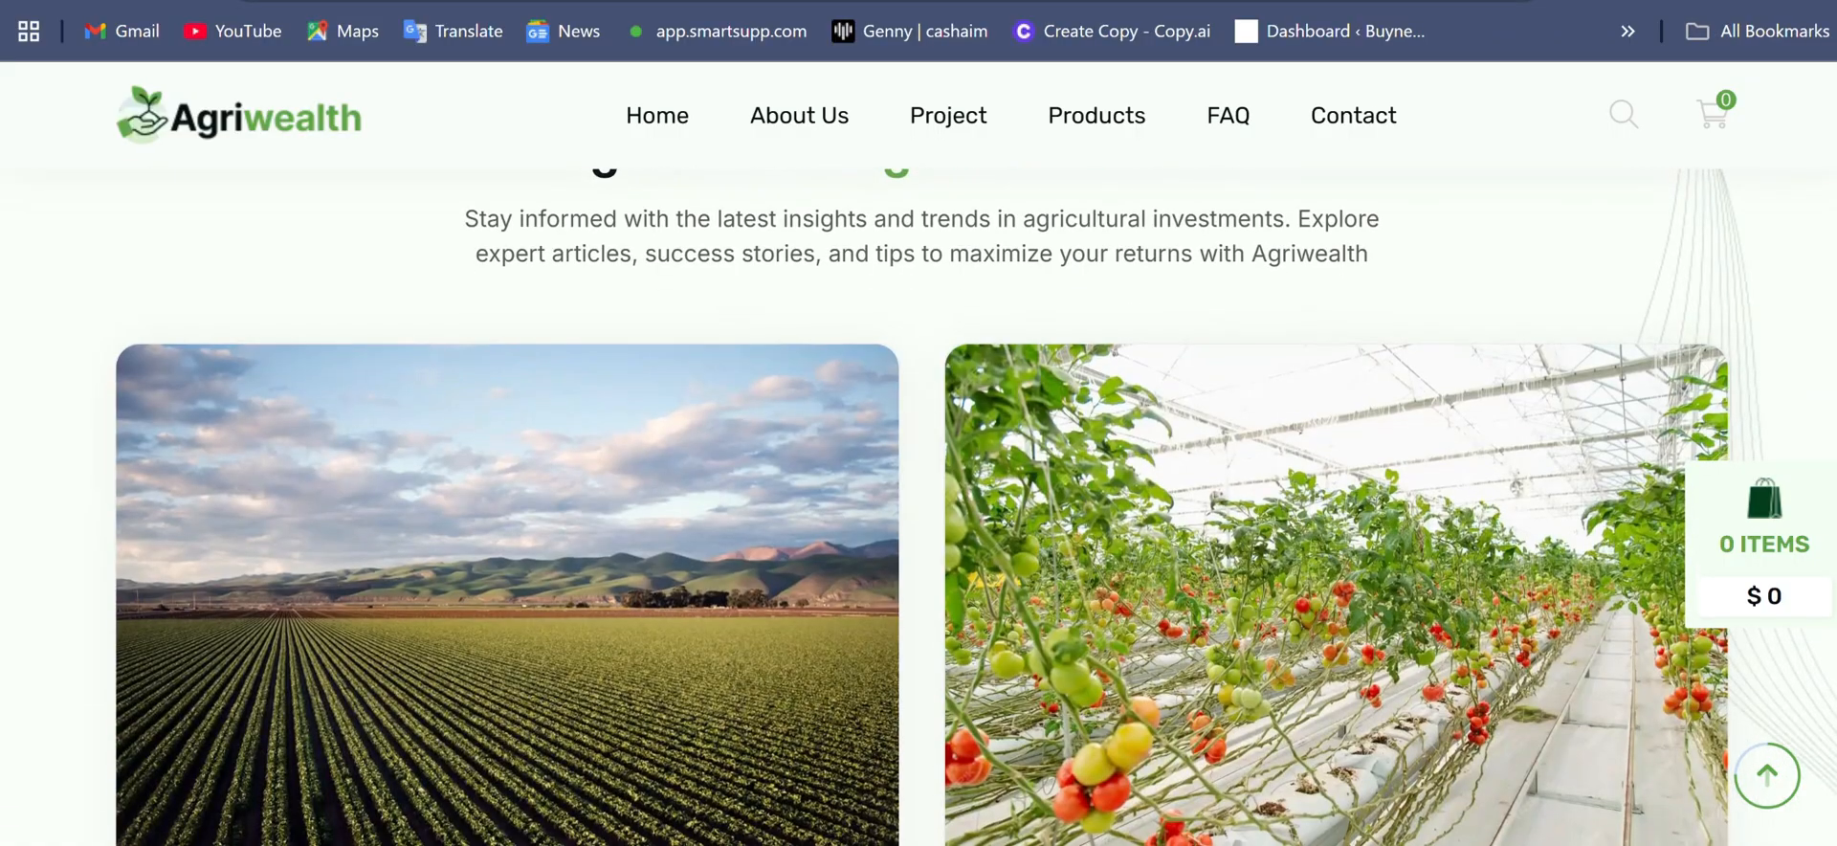
scroll(918, 507, "down", 2)
scroll(918, 507, "down", 4)
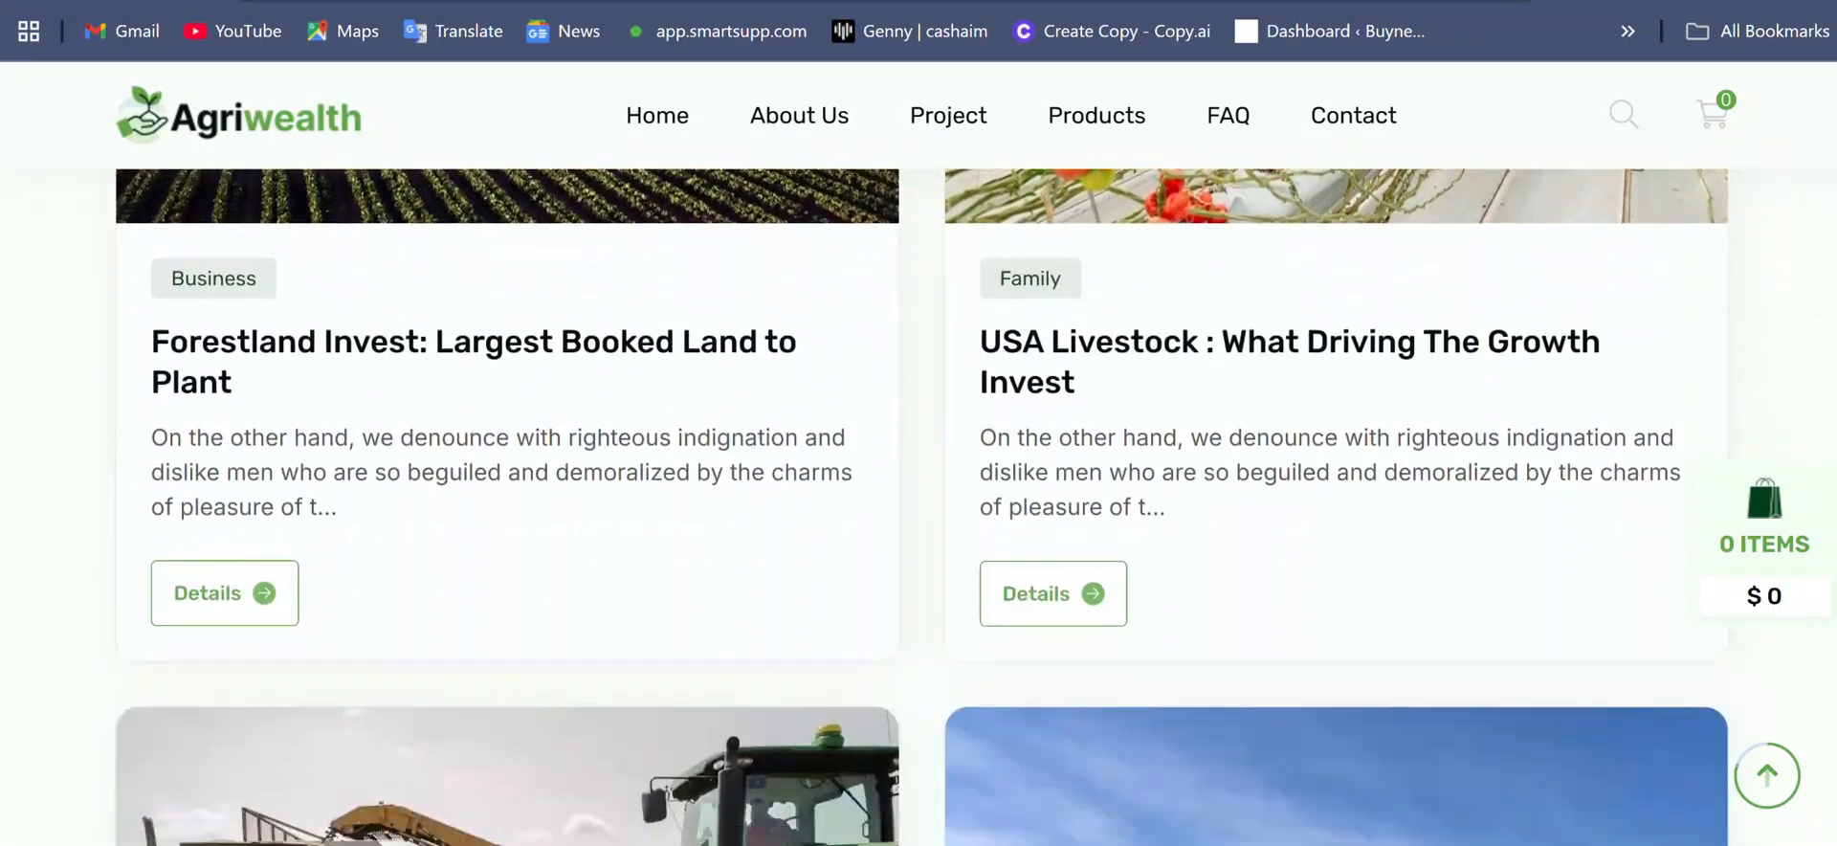
scroll(918, 507, "down", 4)
scroll(919, 507, "up", 2)
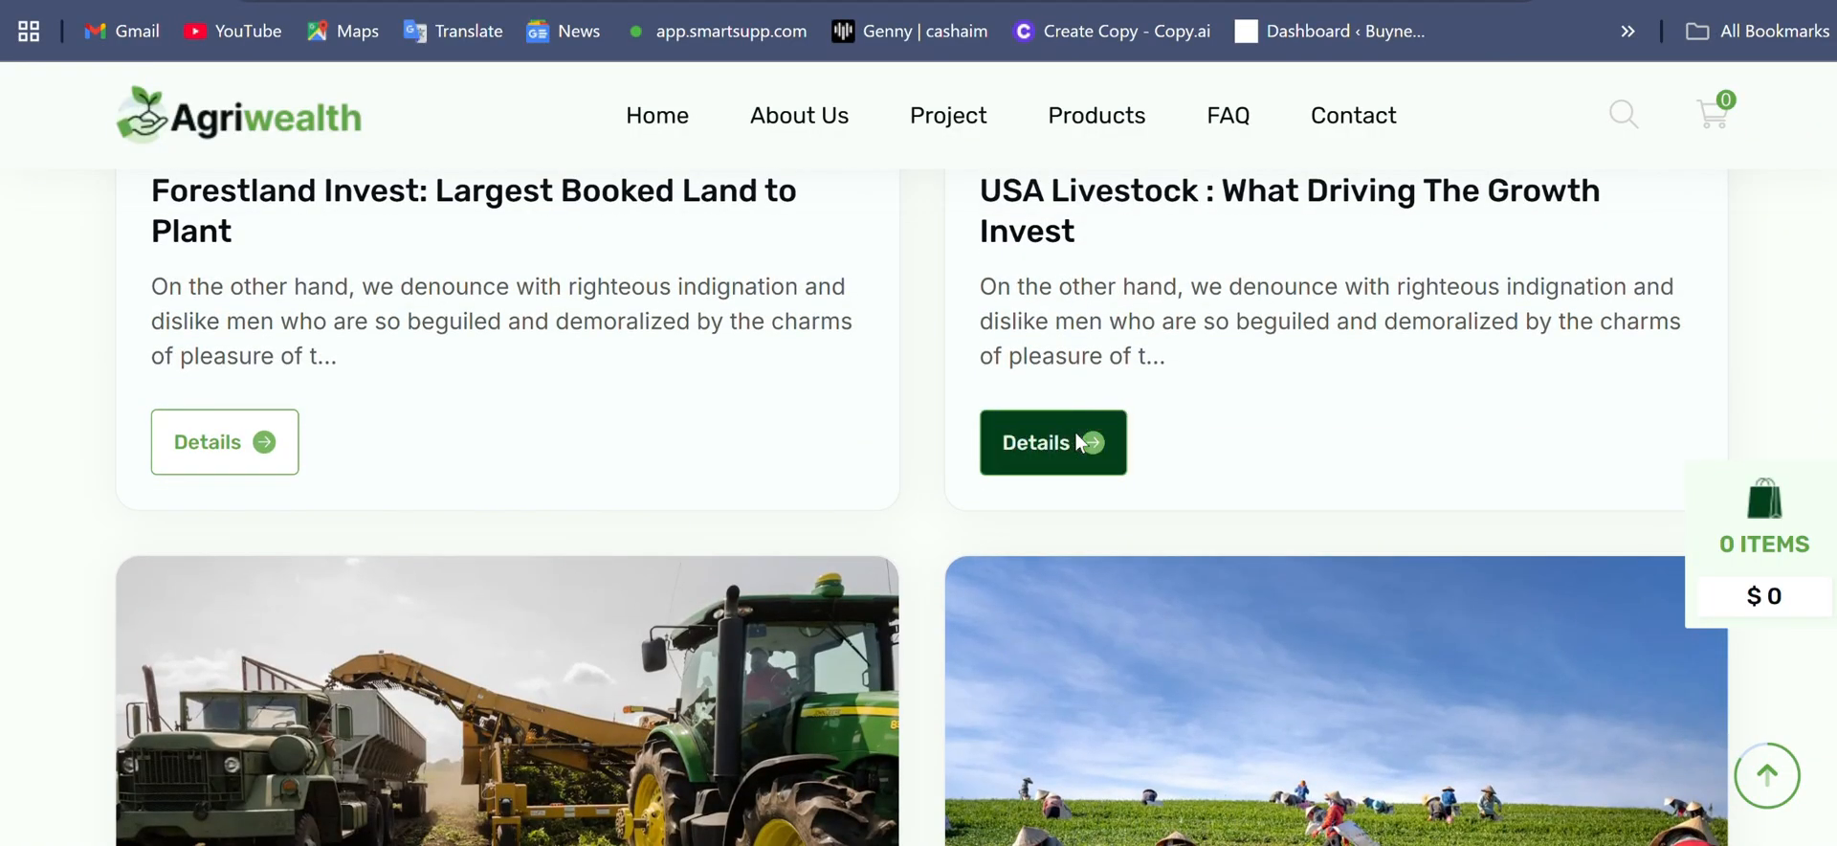
left_click(1077, 436)
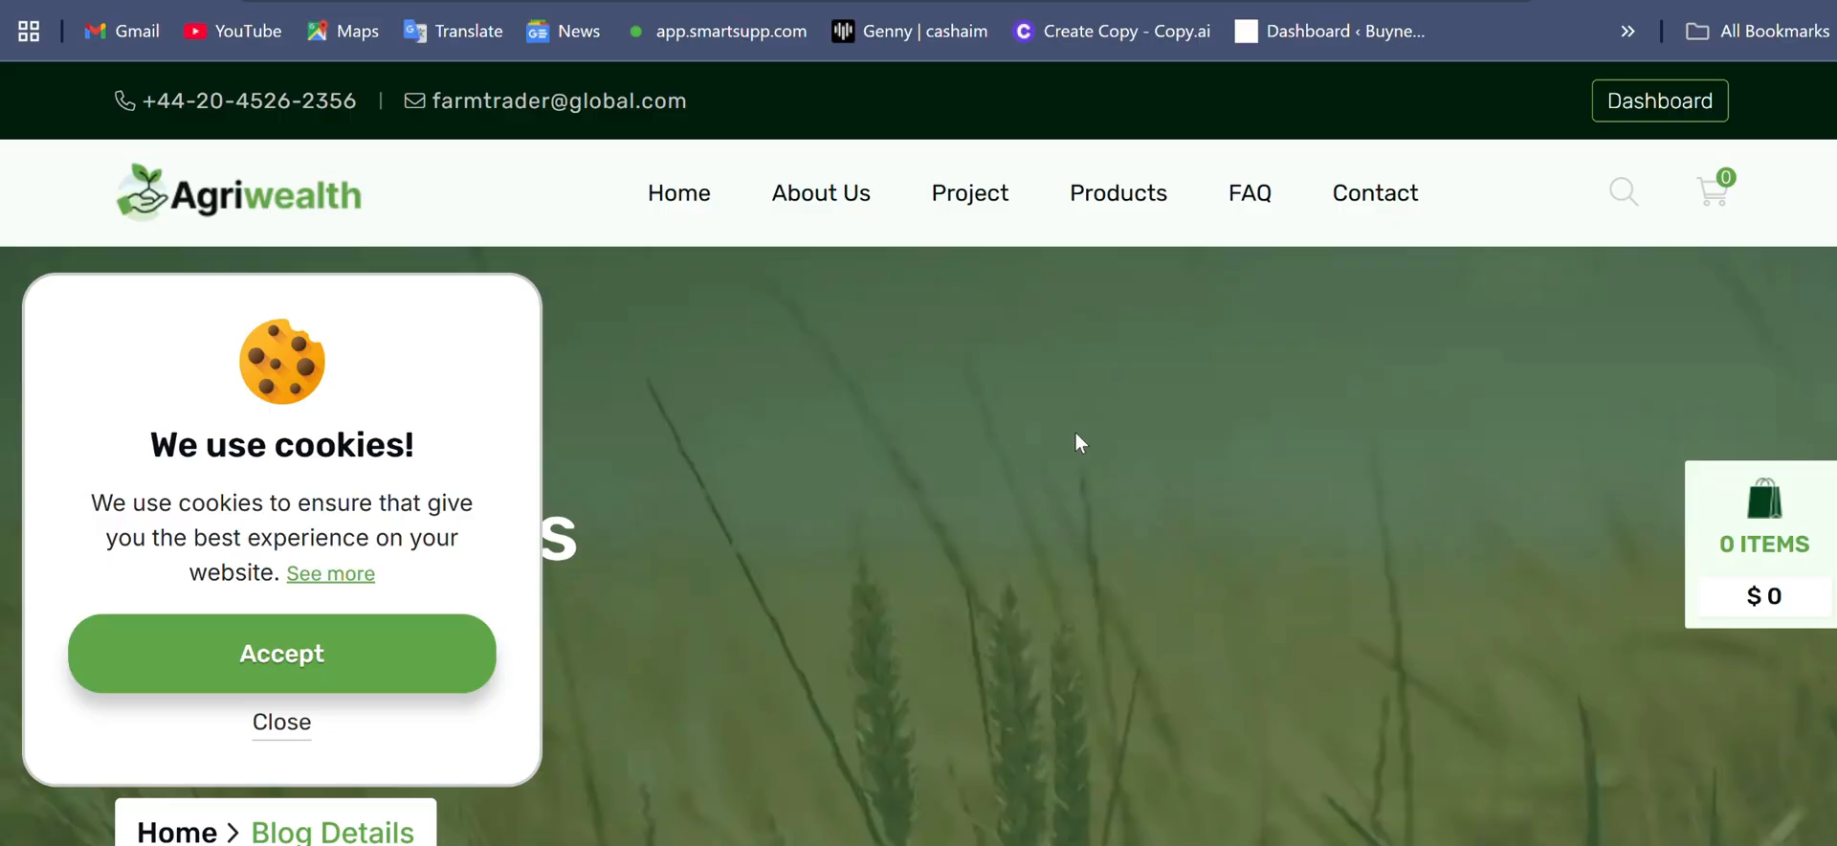
scroll(918, 450, "down", 9)
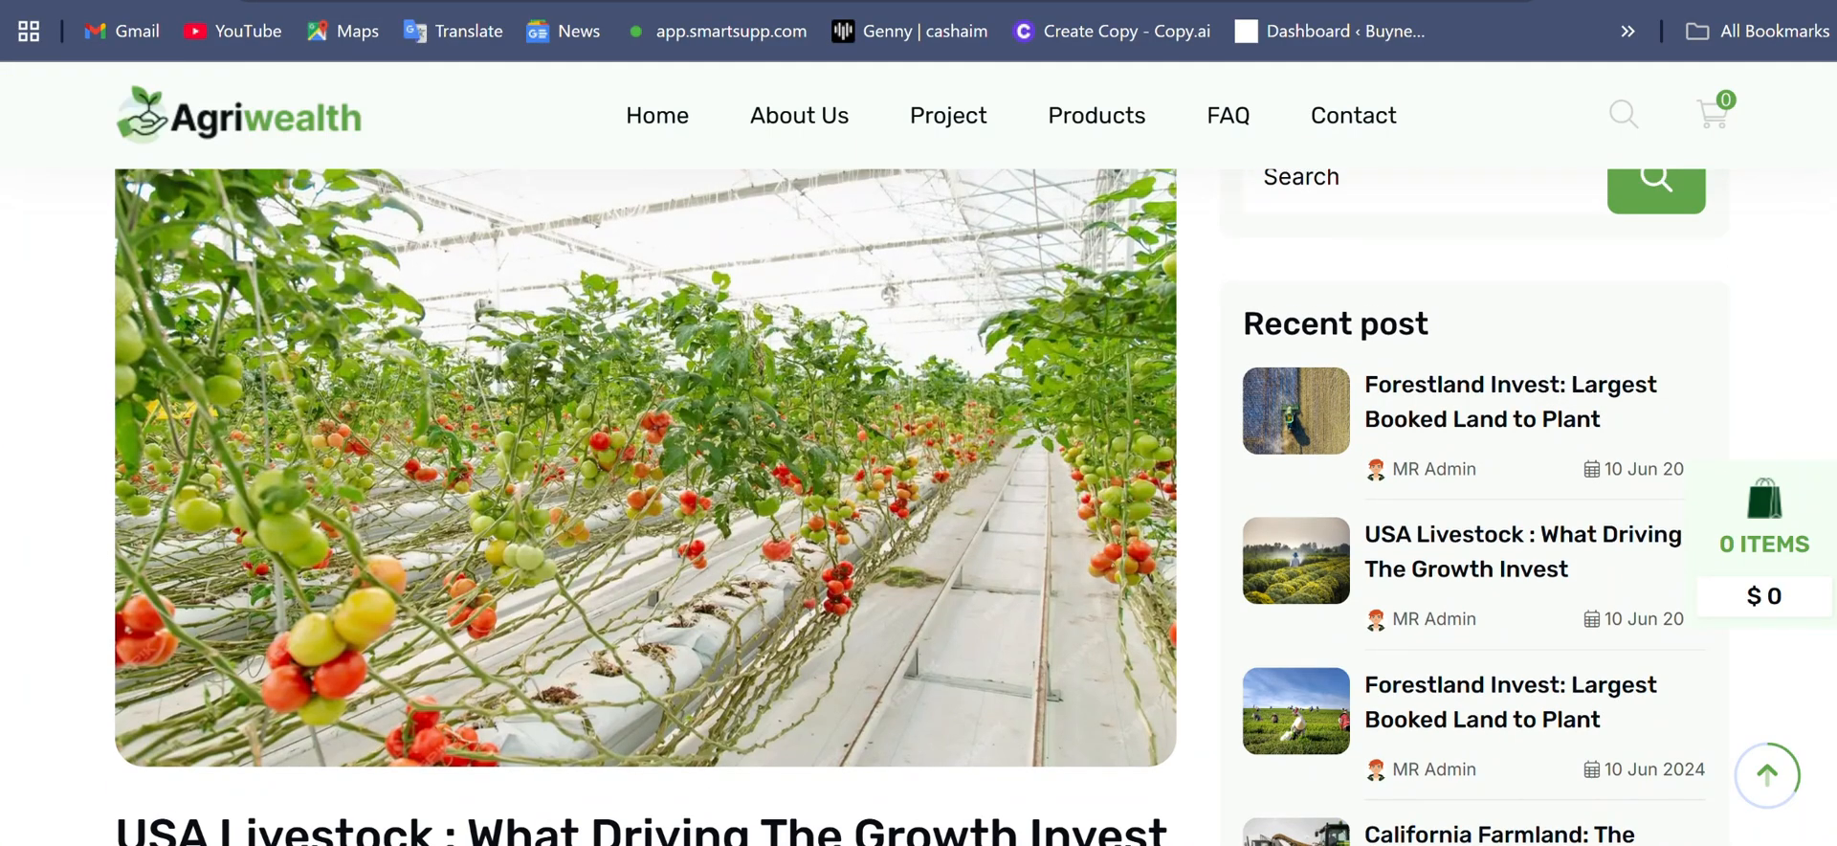
scroll(919, 450, "up", 9)
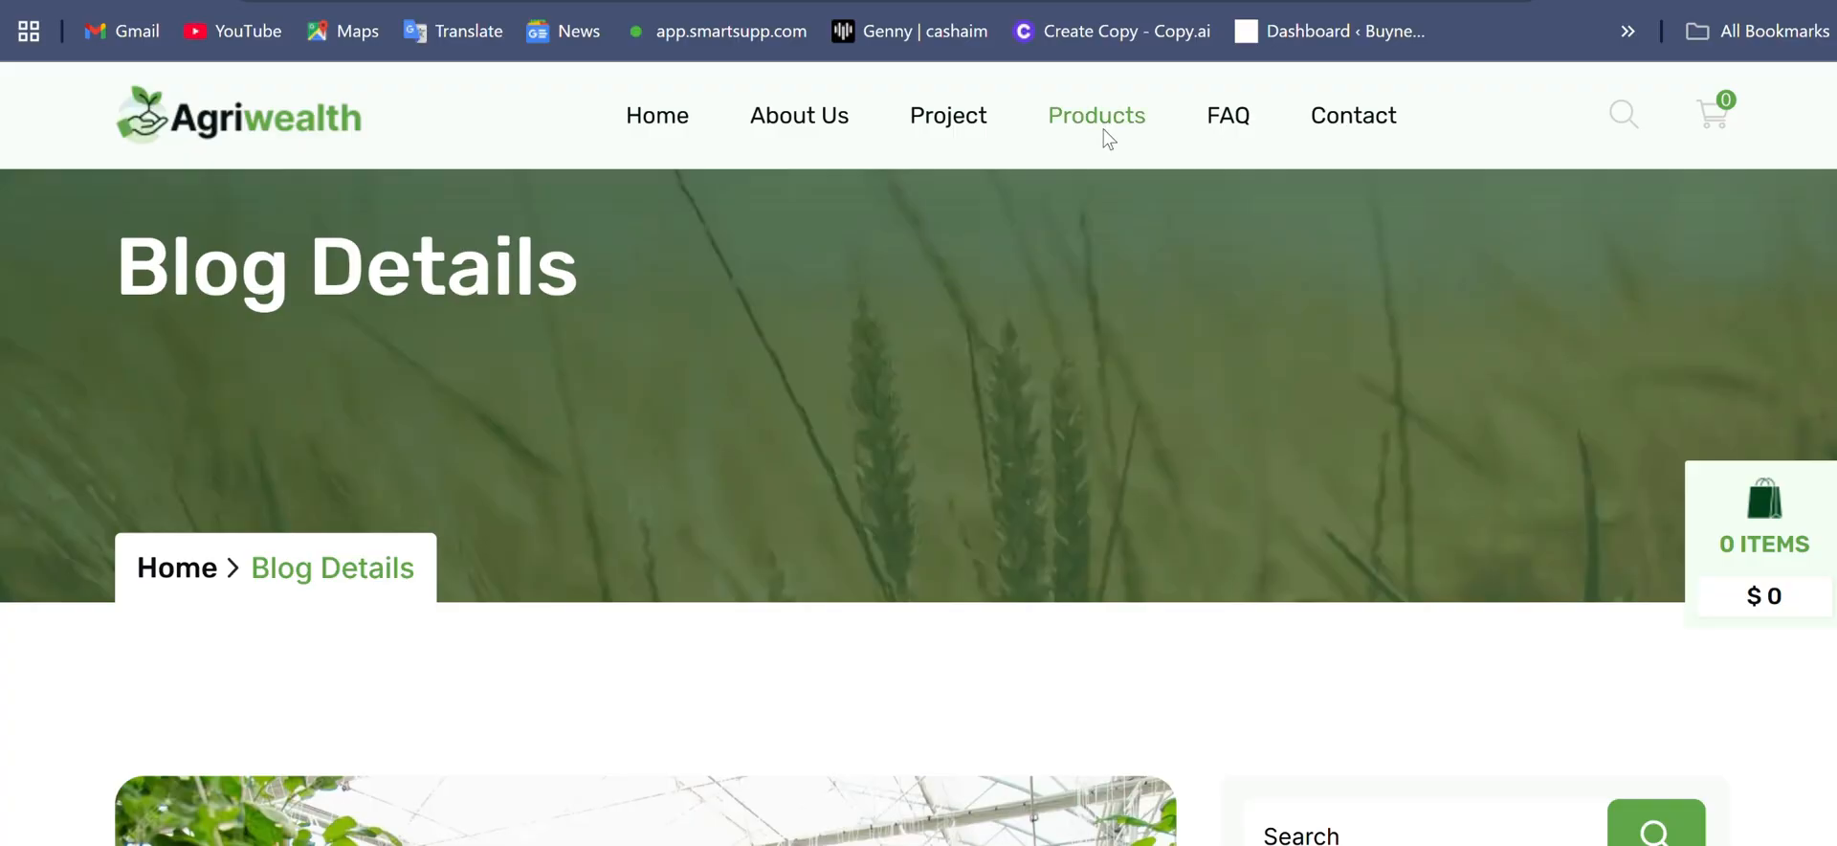
- Go to the product catalogue and order the Premium Beef Boneless Boneless ± 50 gm
left_click(1100, 120)
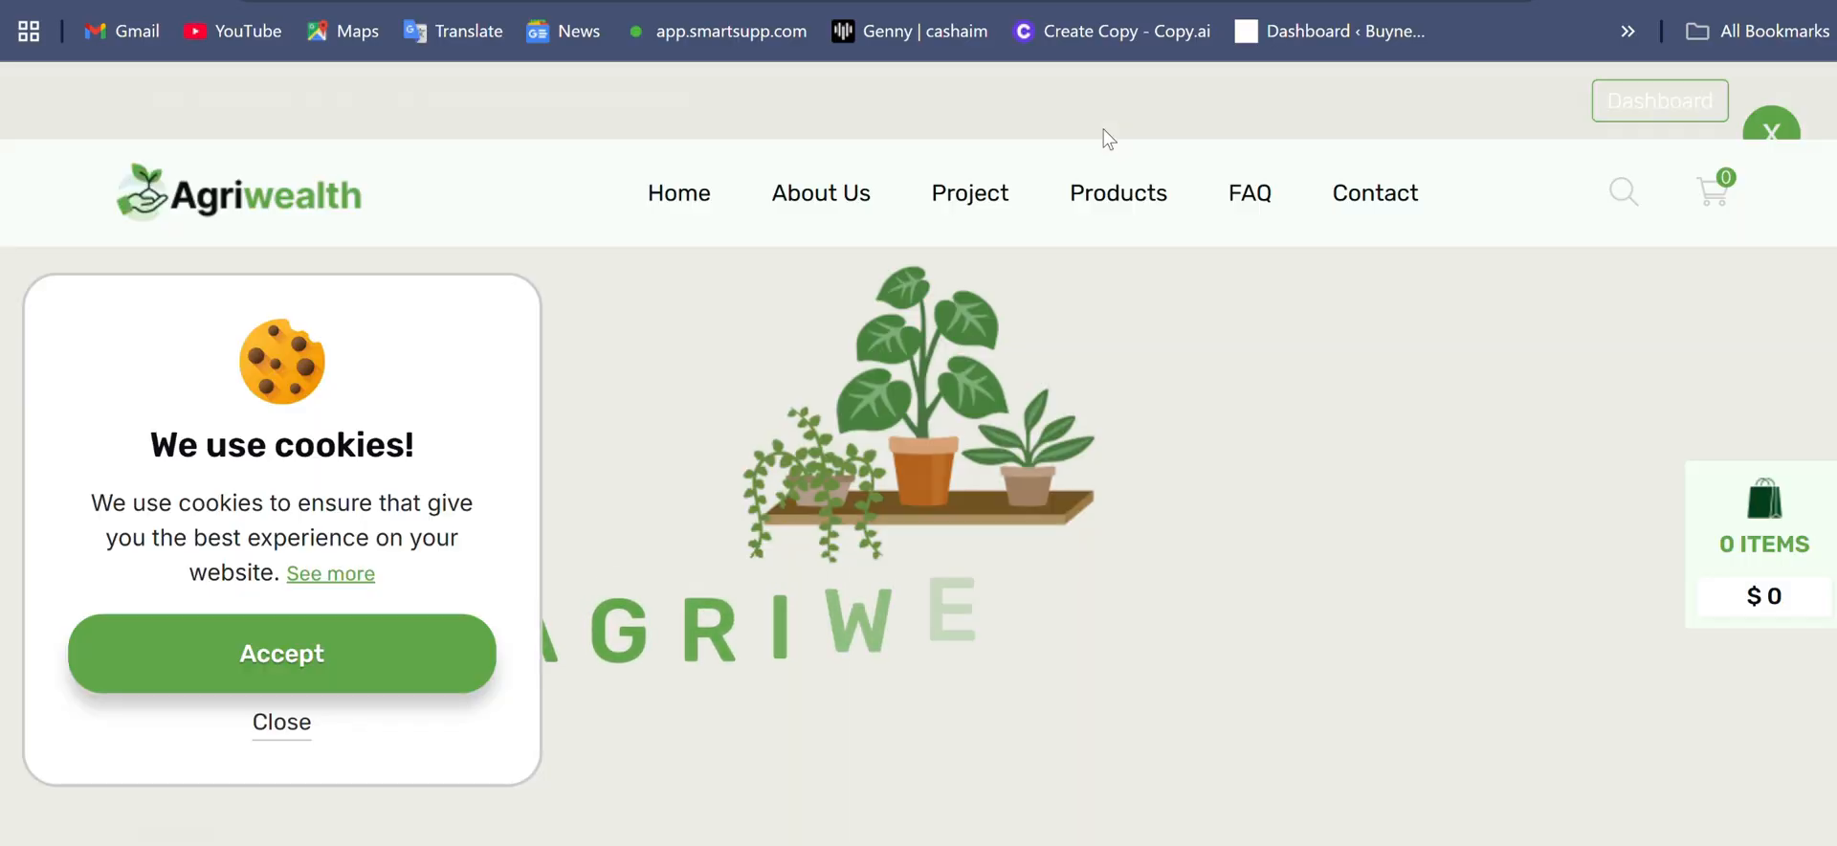
scroll(1104, 138, "down", 4)
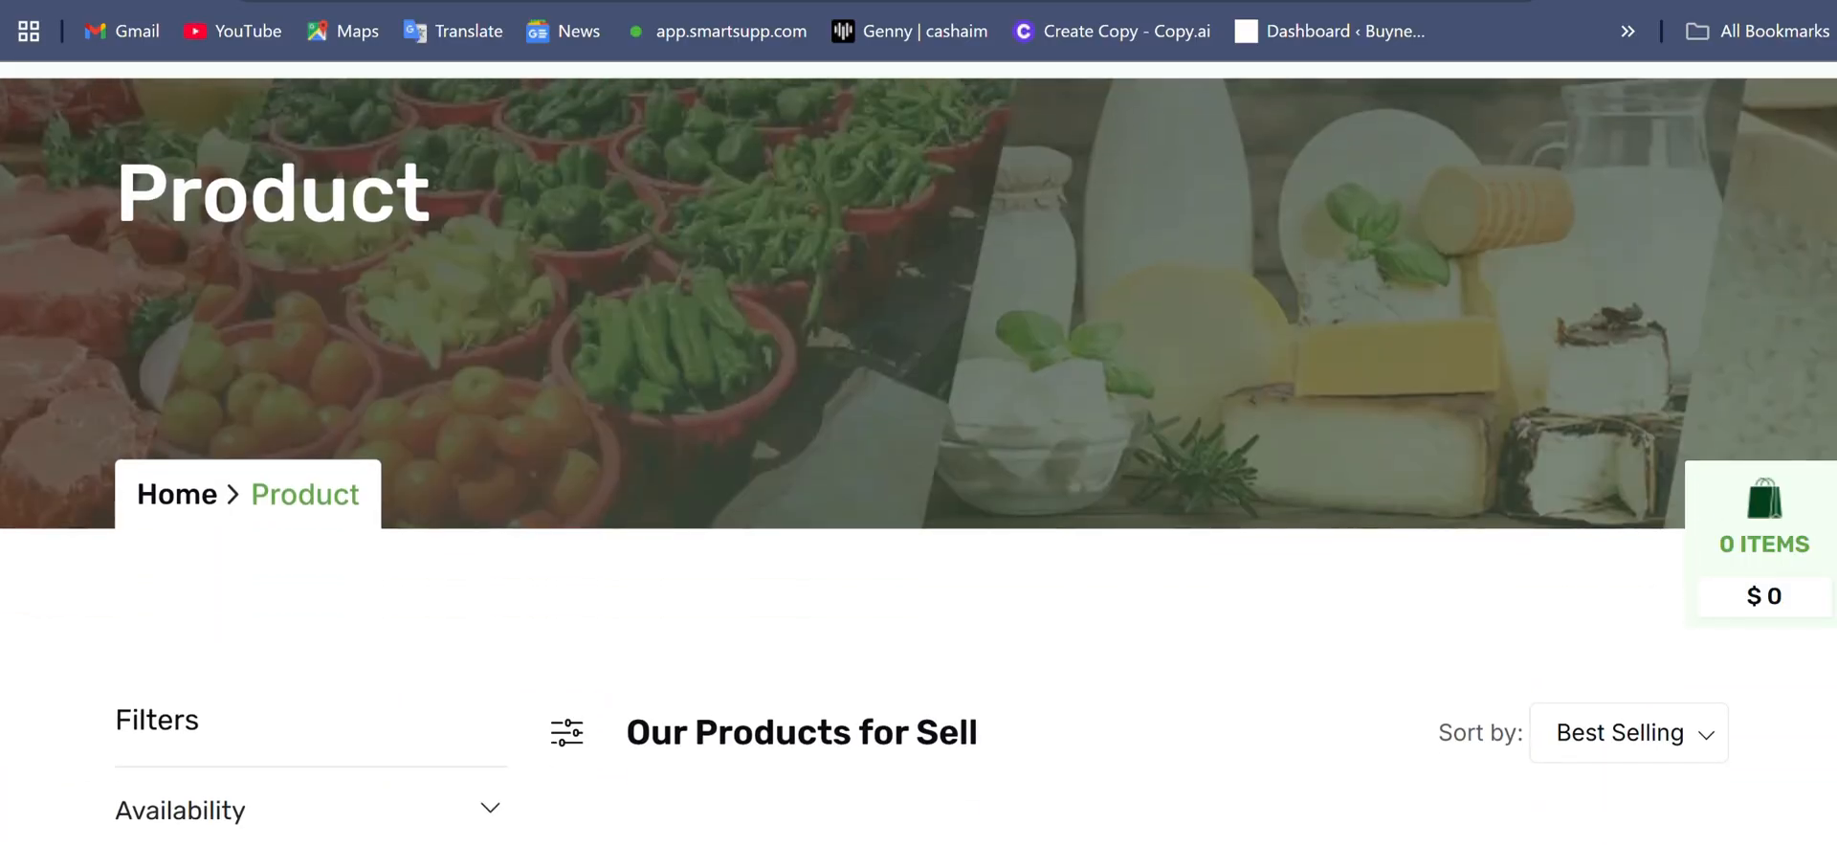
scroll(918, 478, "down", 6)
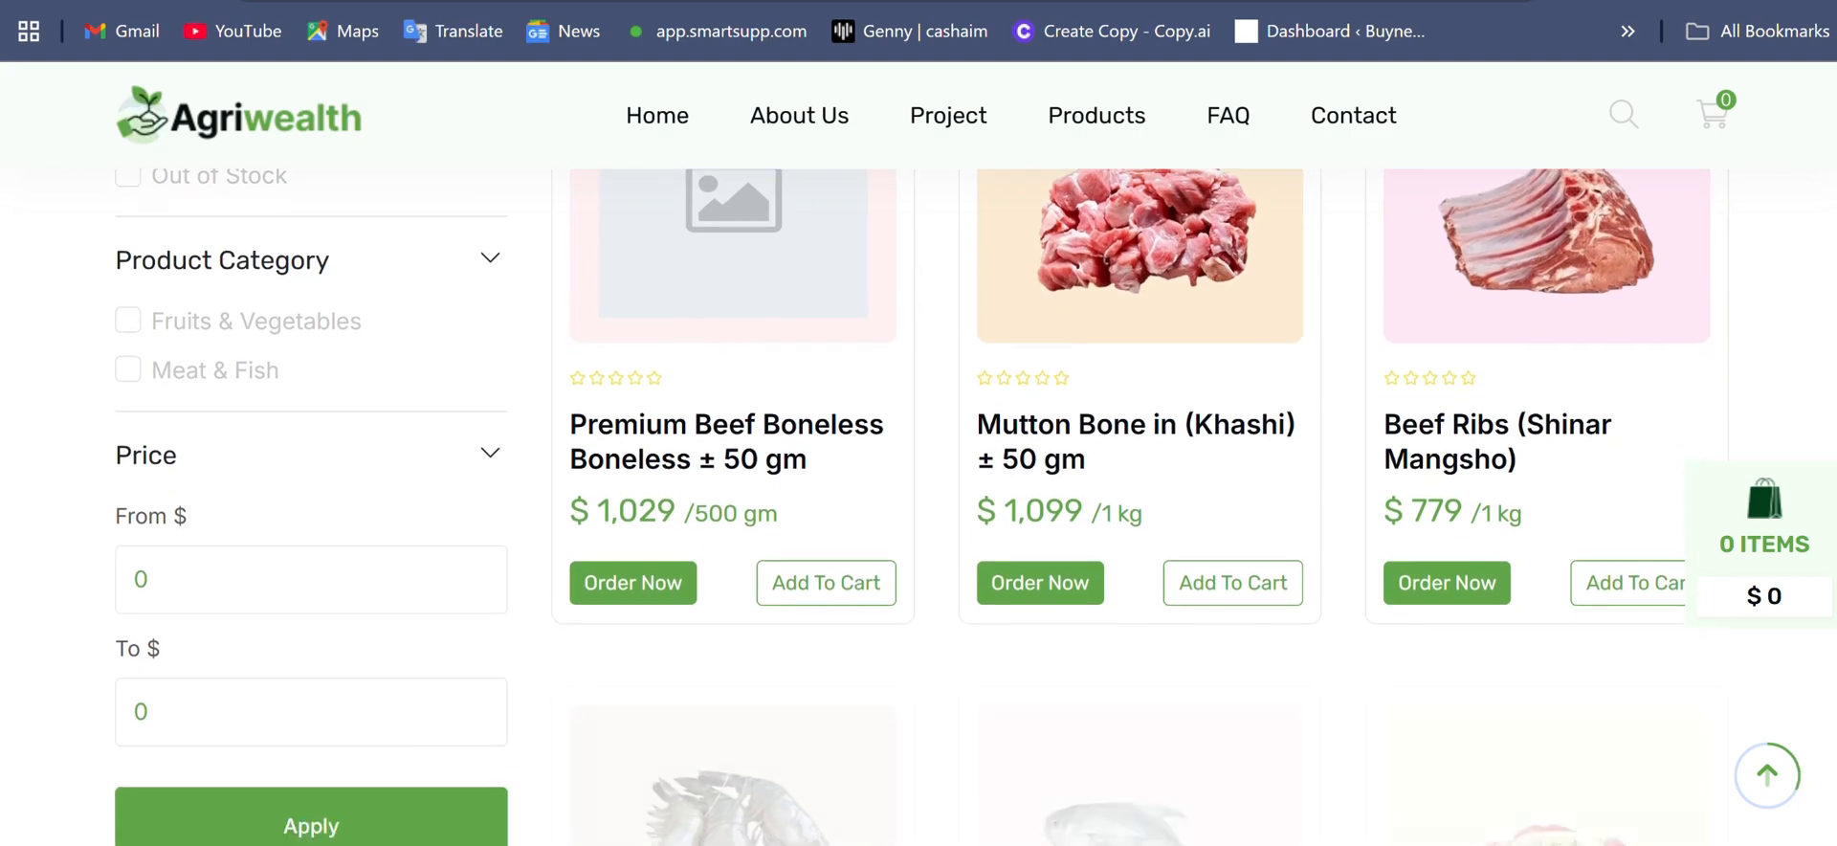
left_click(651, 585)
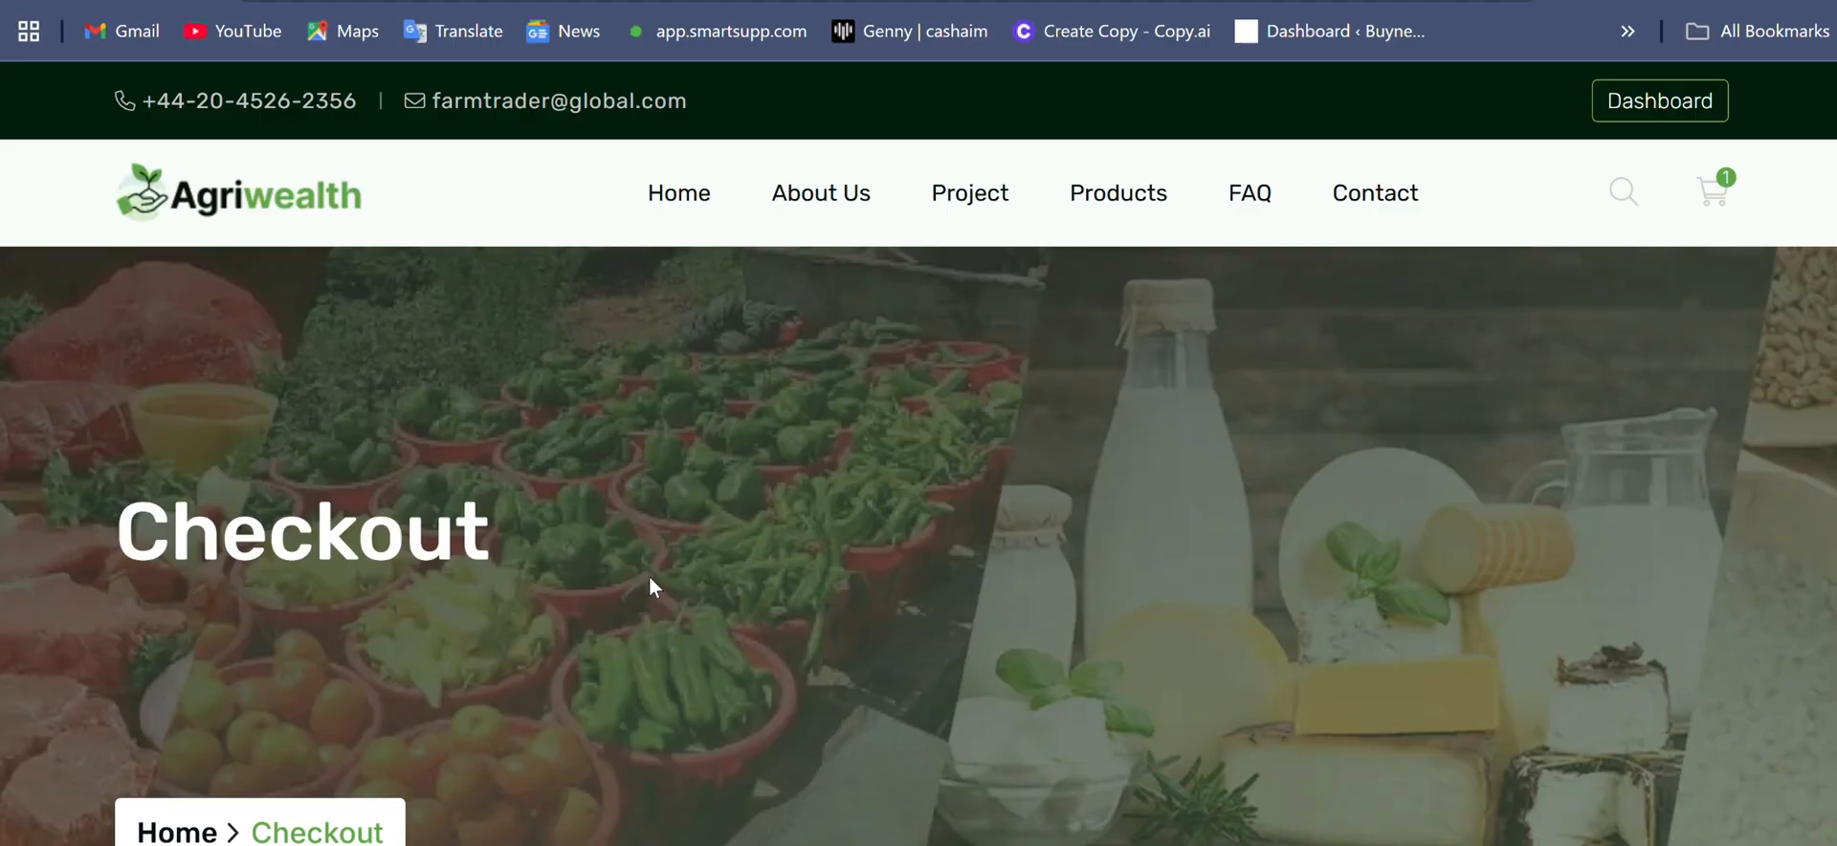
- Open the account dashboard to look over its statistics, and check the order list
left_click(1645, 91)
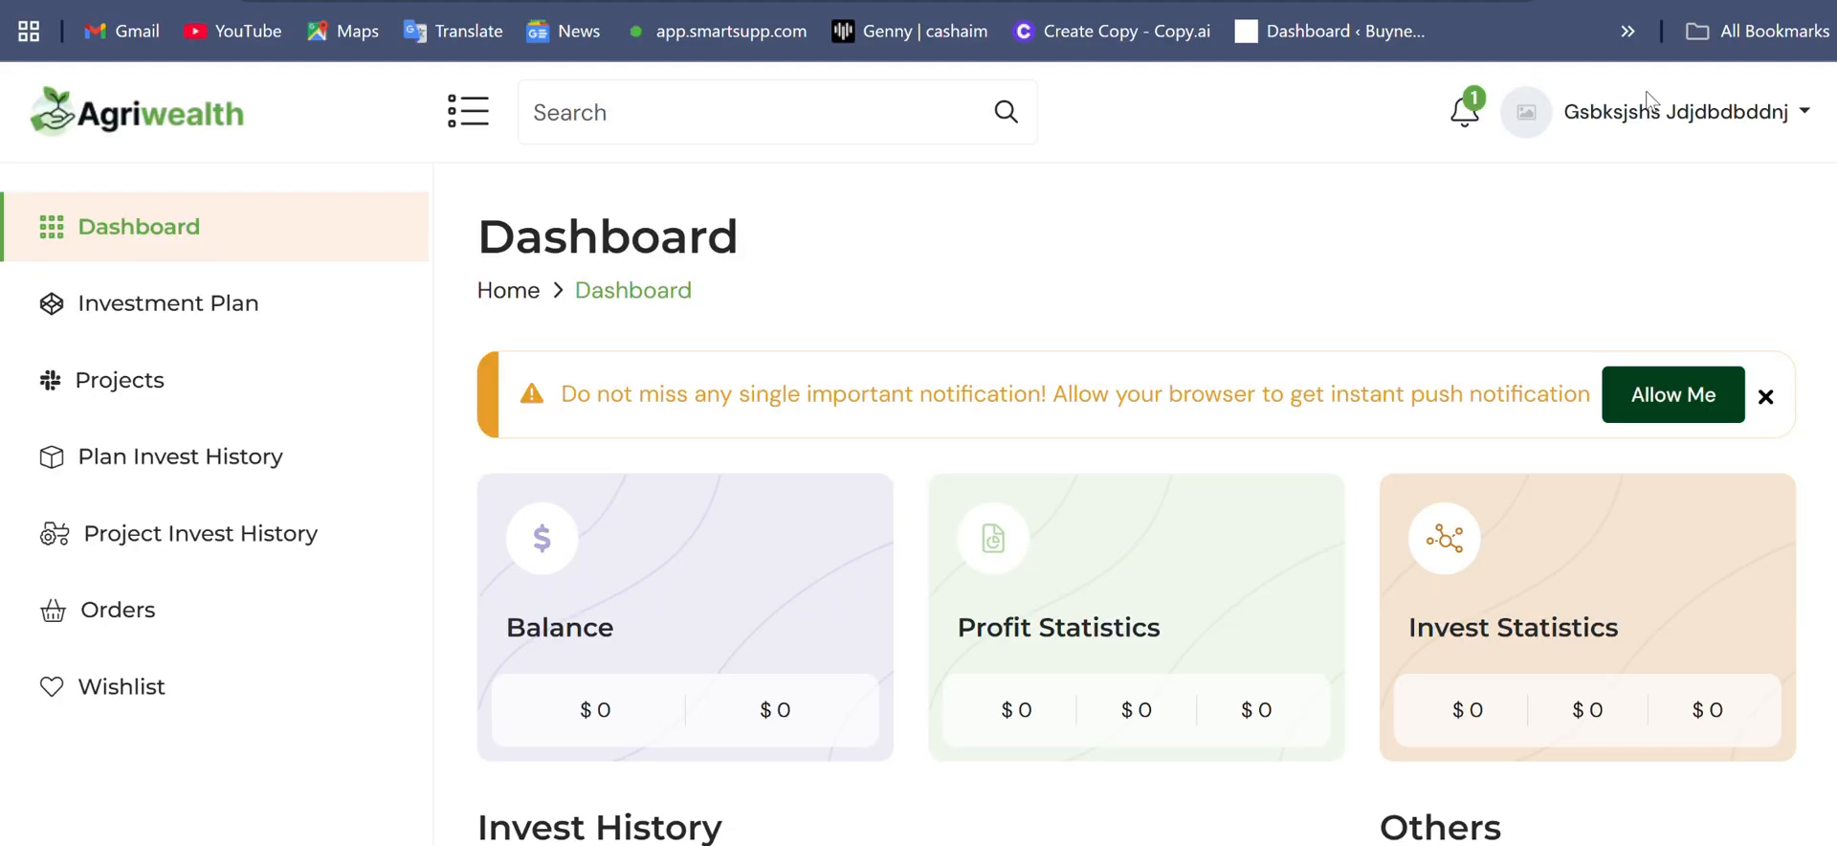
scroll(1648, 99, "down", 6)
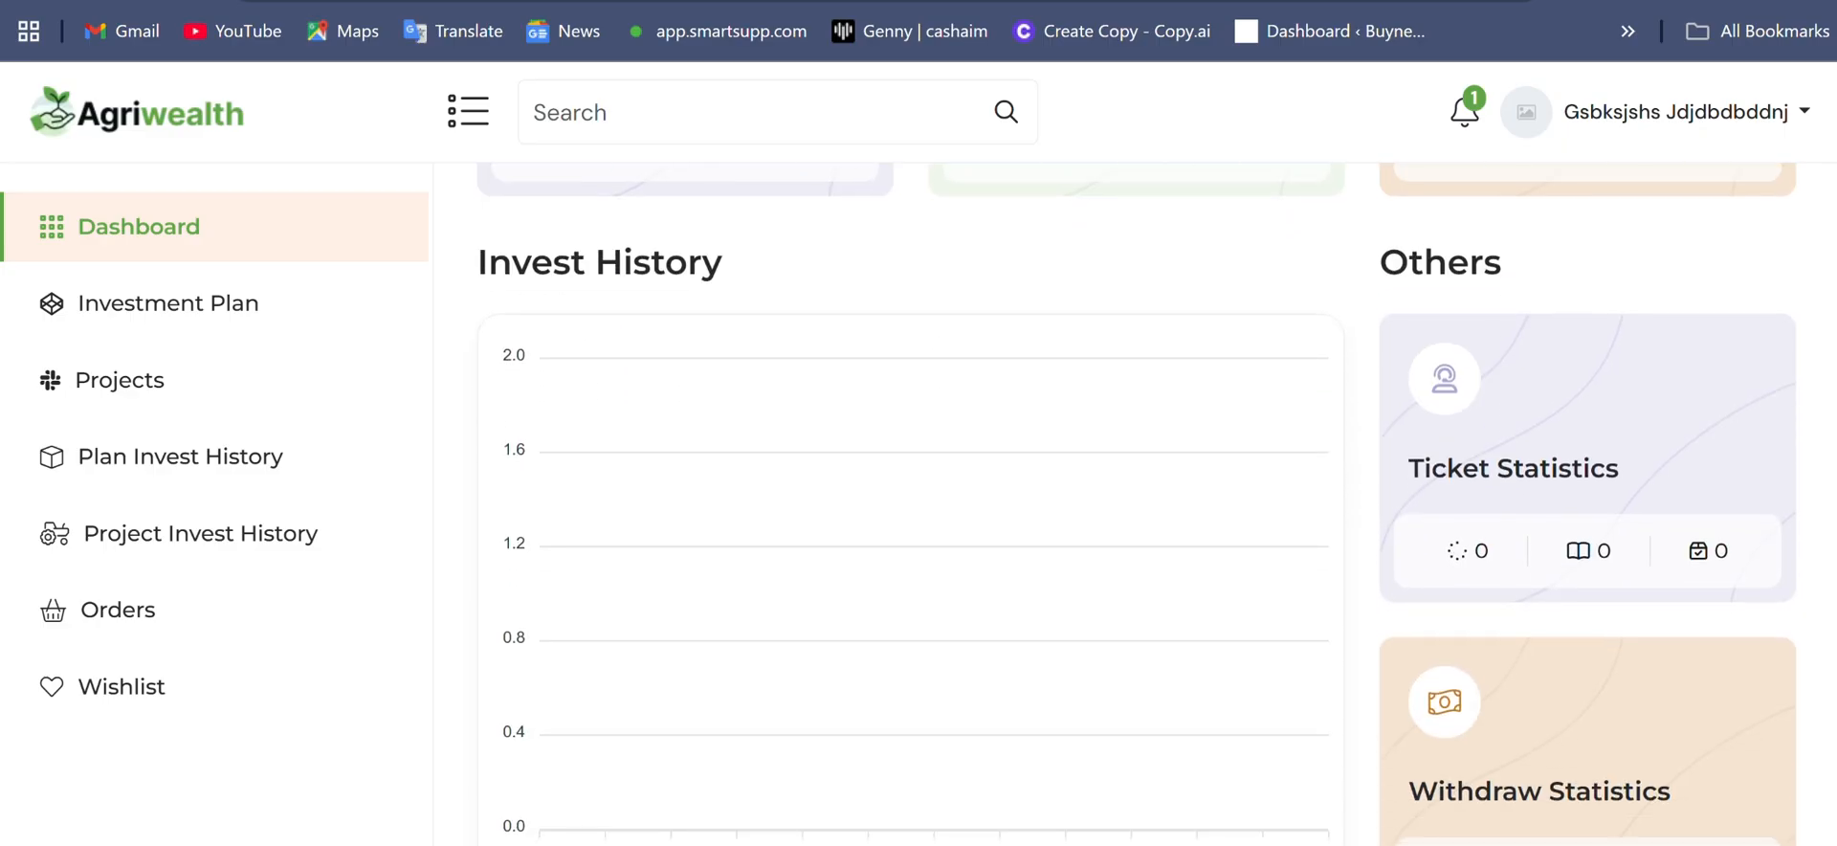
left_click(145, 623)
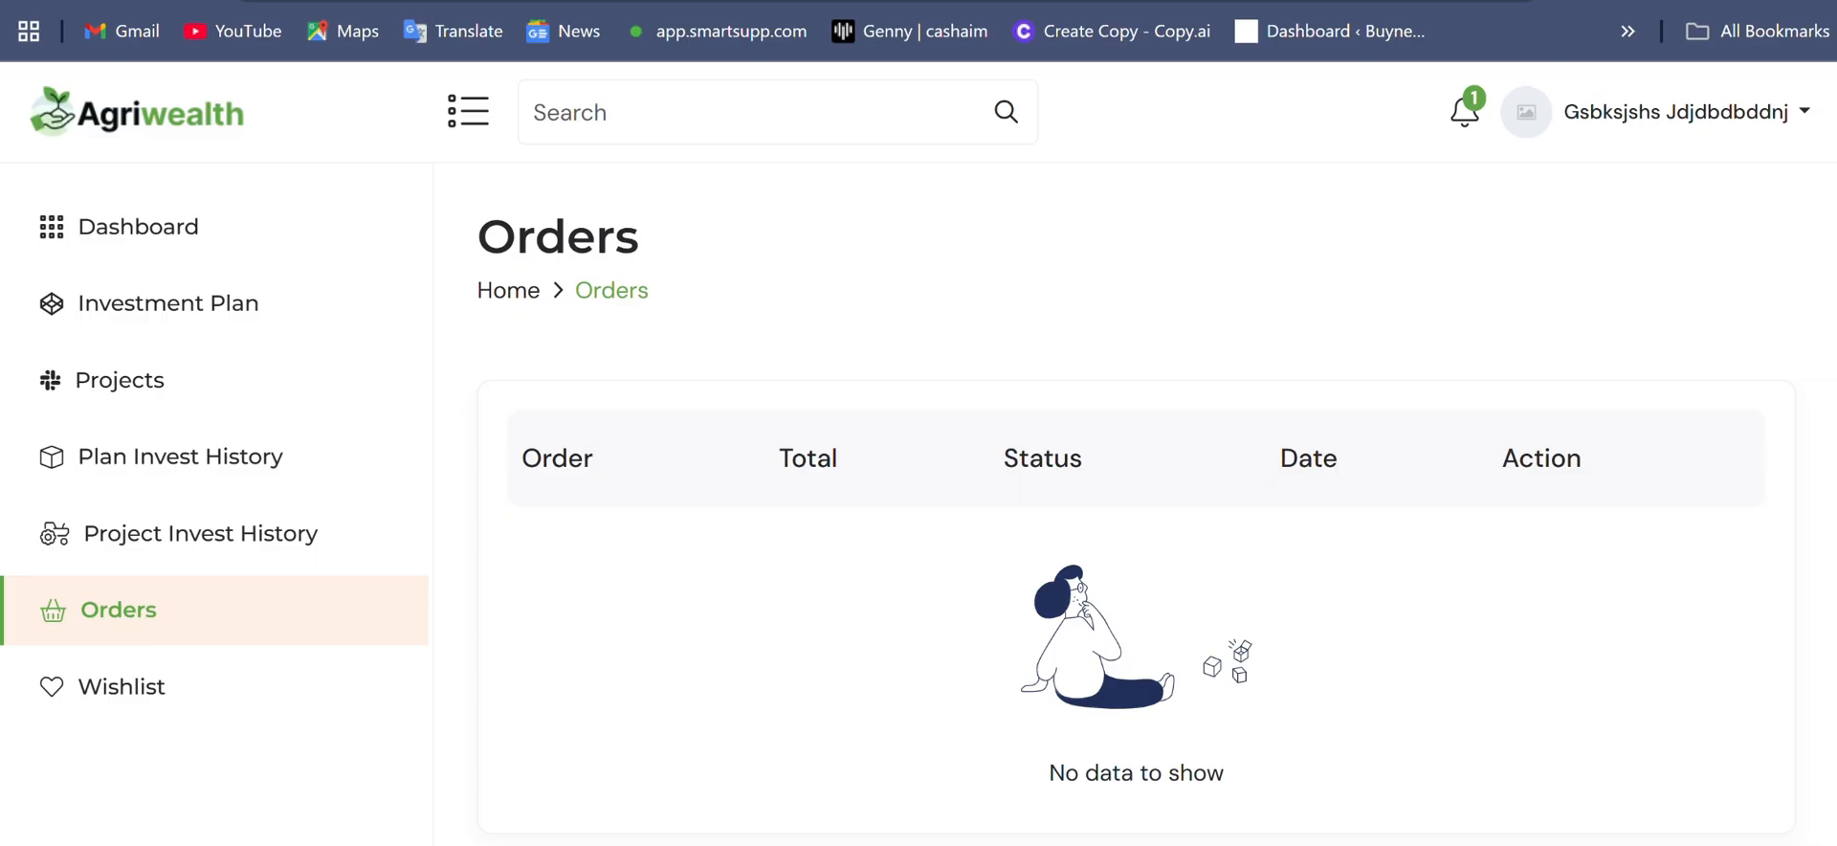
scroll(1136, 478, "down", 2)
scroll(1136, 478, "up", 2)
- Show the account's list of investment projects and view the details of Green Project
left_click(169, 386)
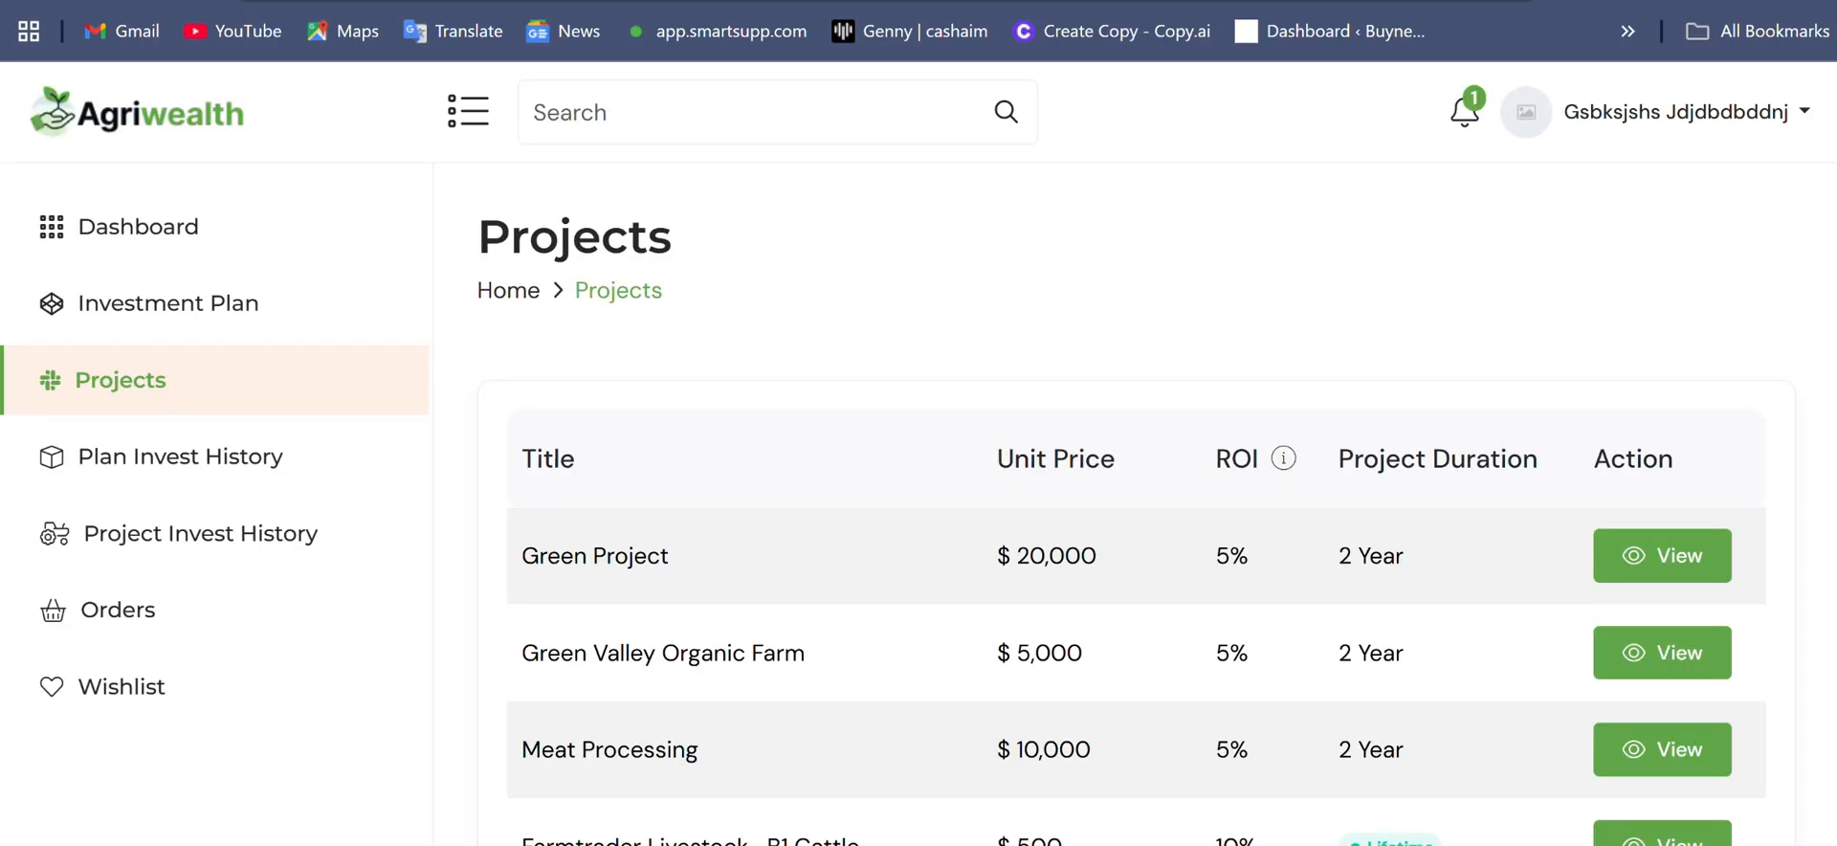
left_click(1660, 572)
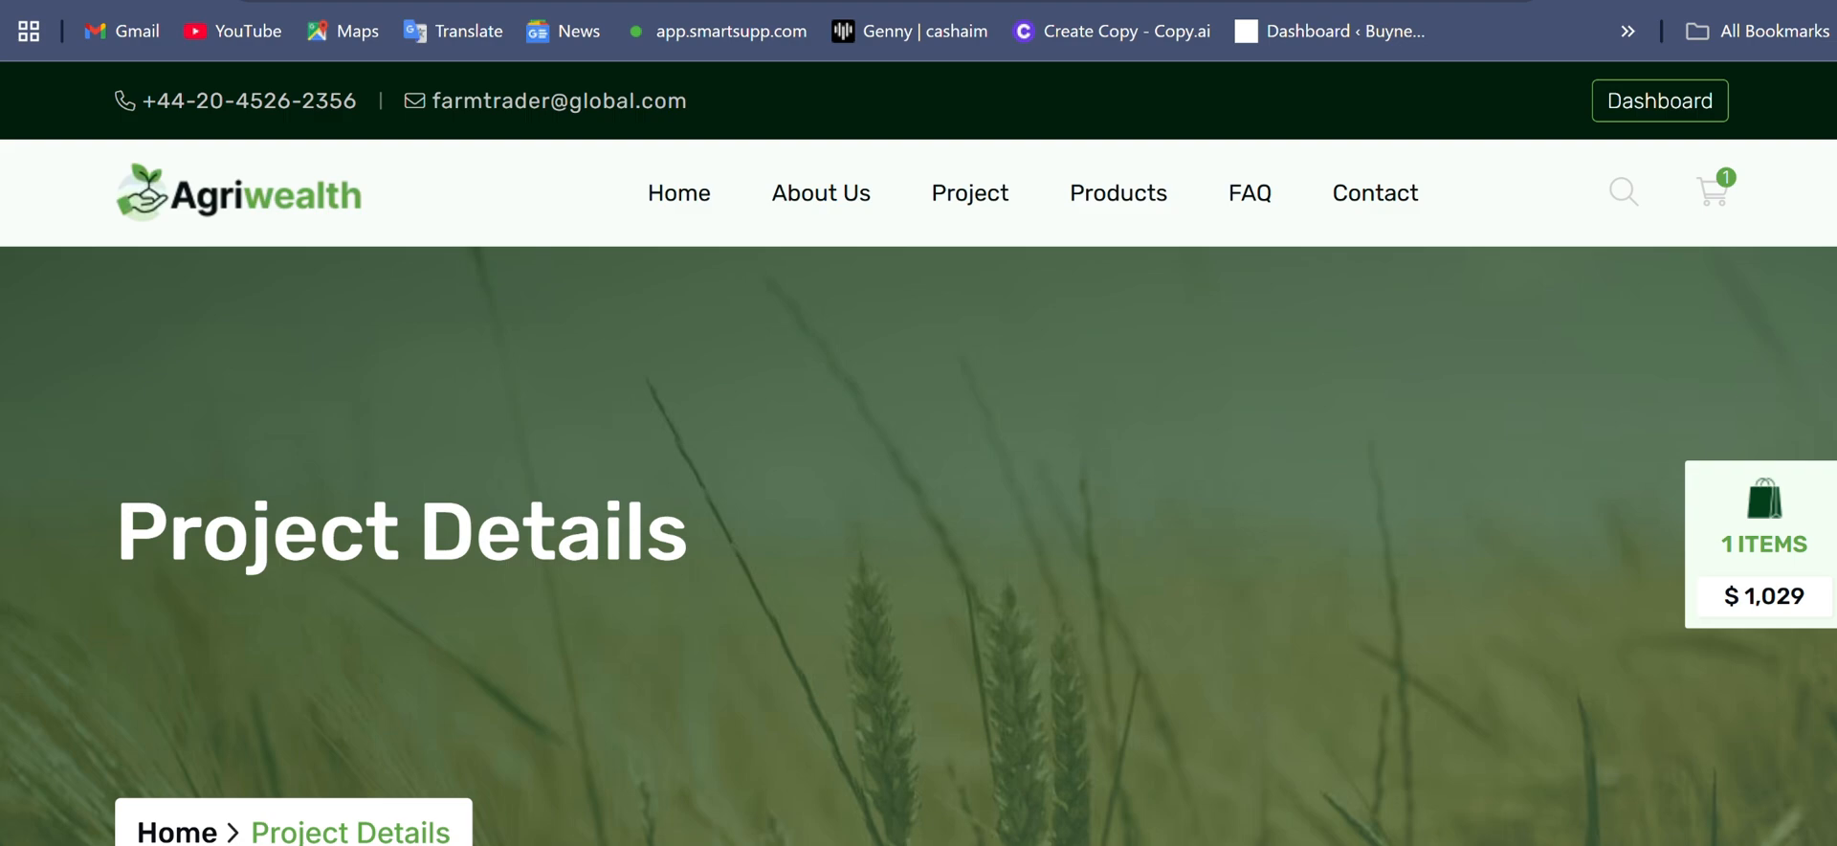
- Open the shopping cart, review the beef item and cart totals, and proceed to checkout
left_click(1723, 195)
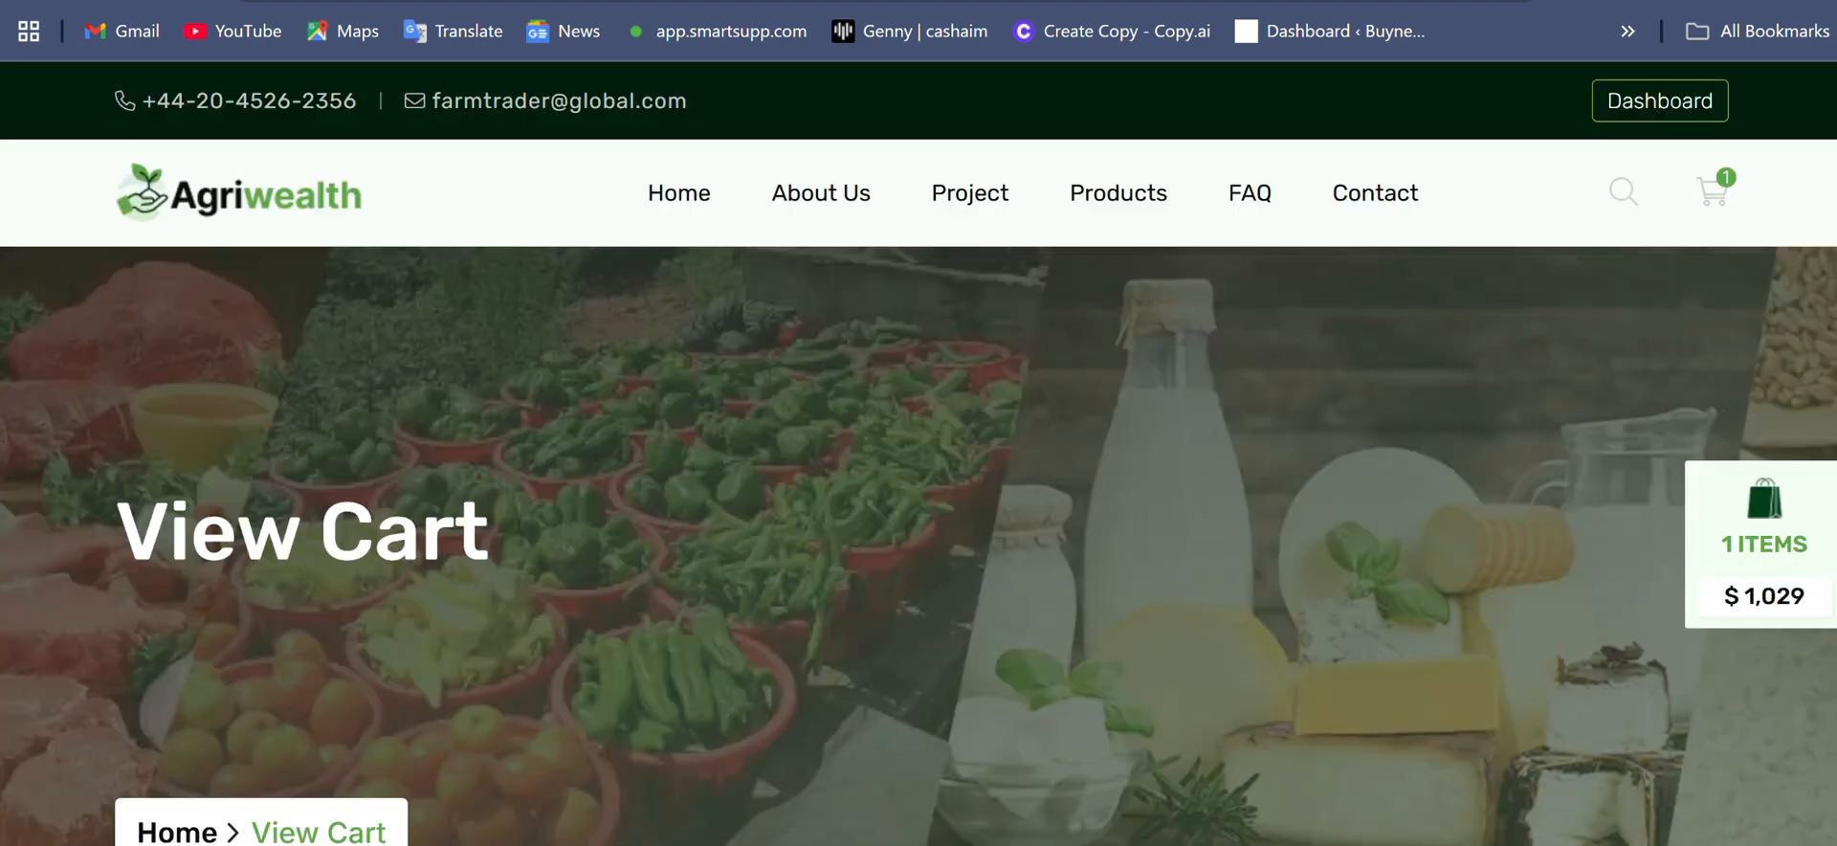
scroll(1724, 195, "down", 5)
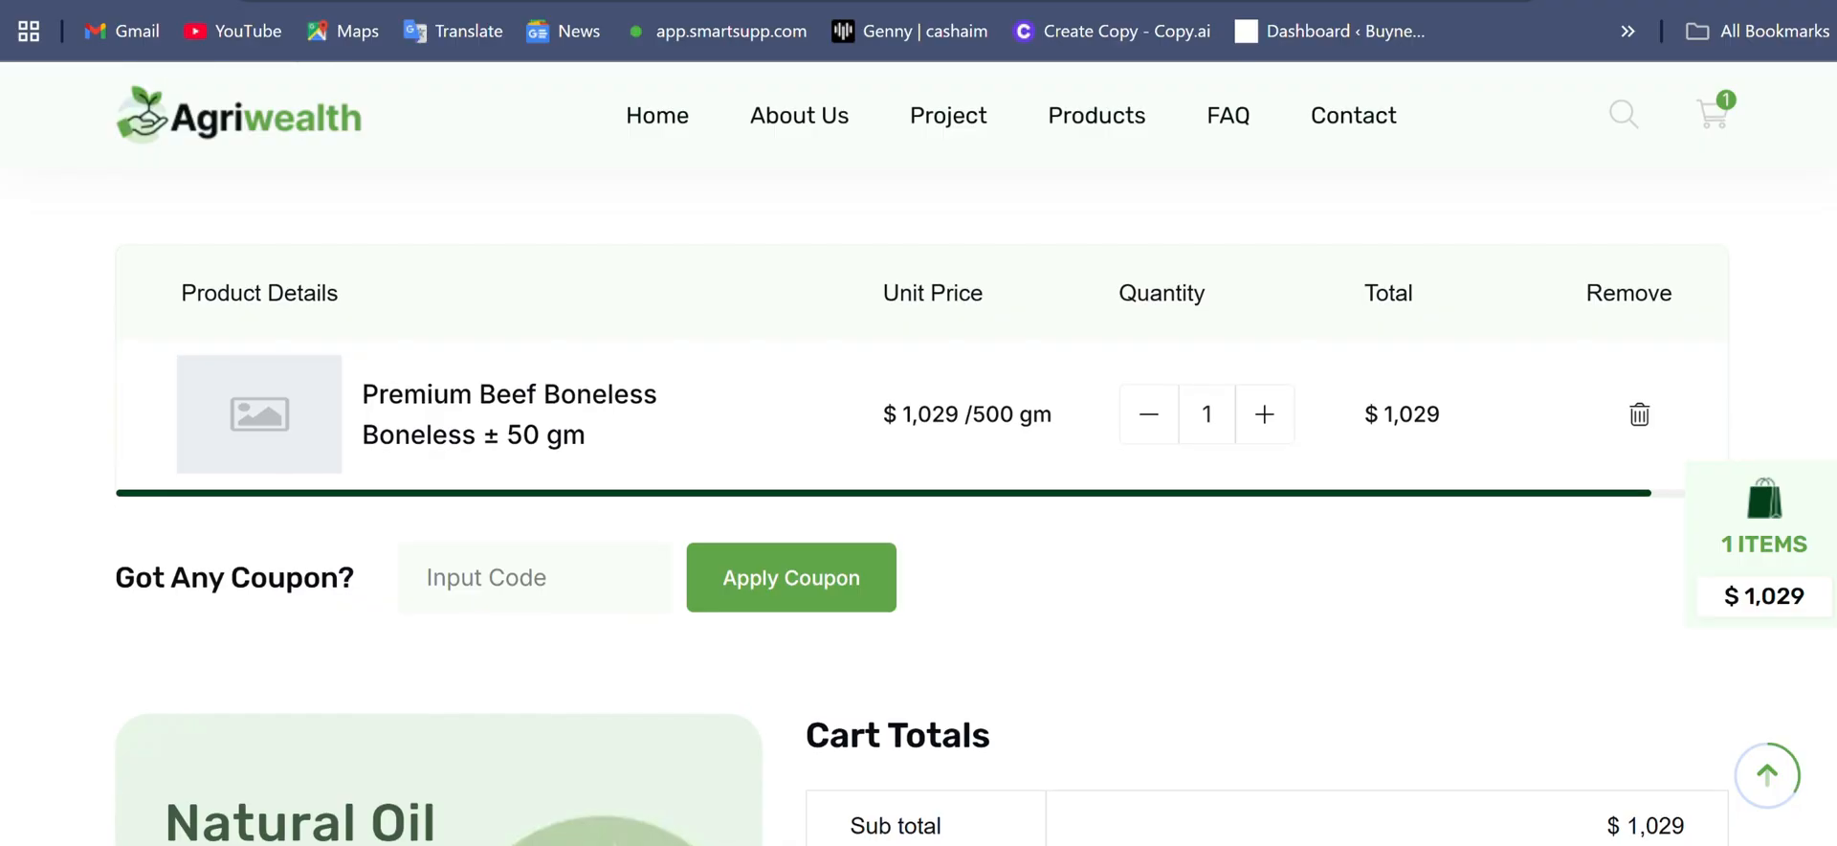
scroll(918, 532, "down", 5)
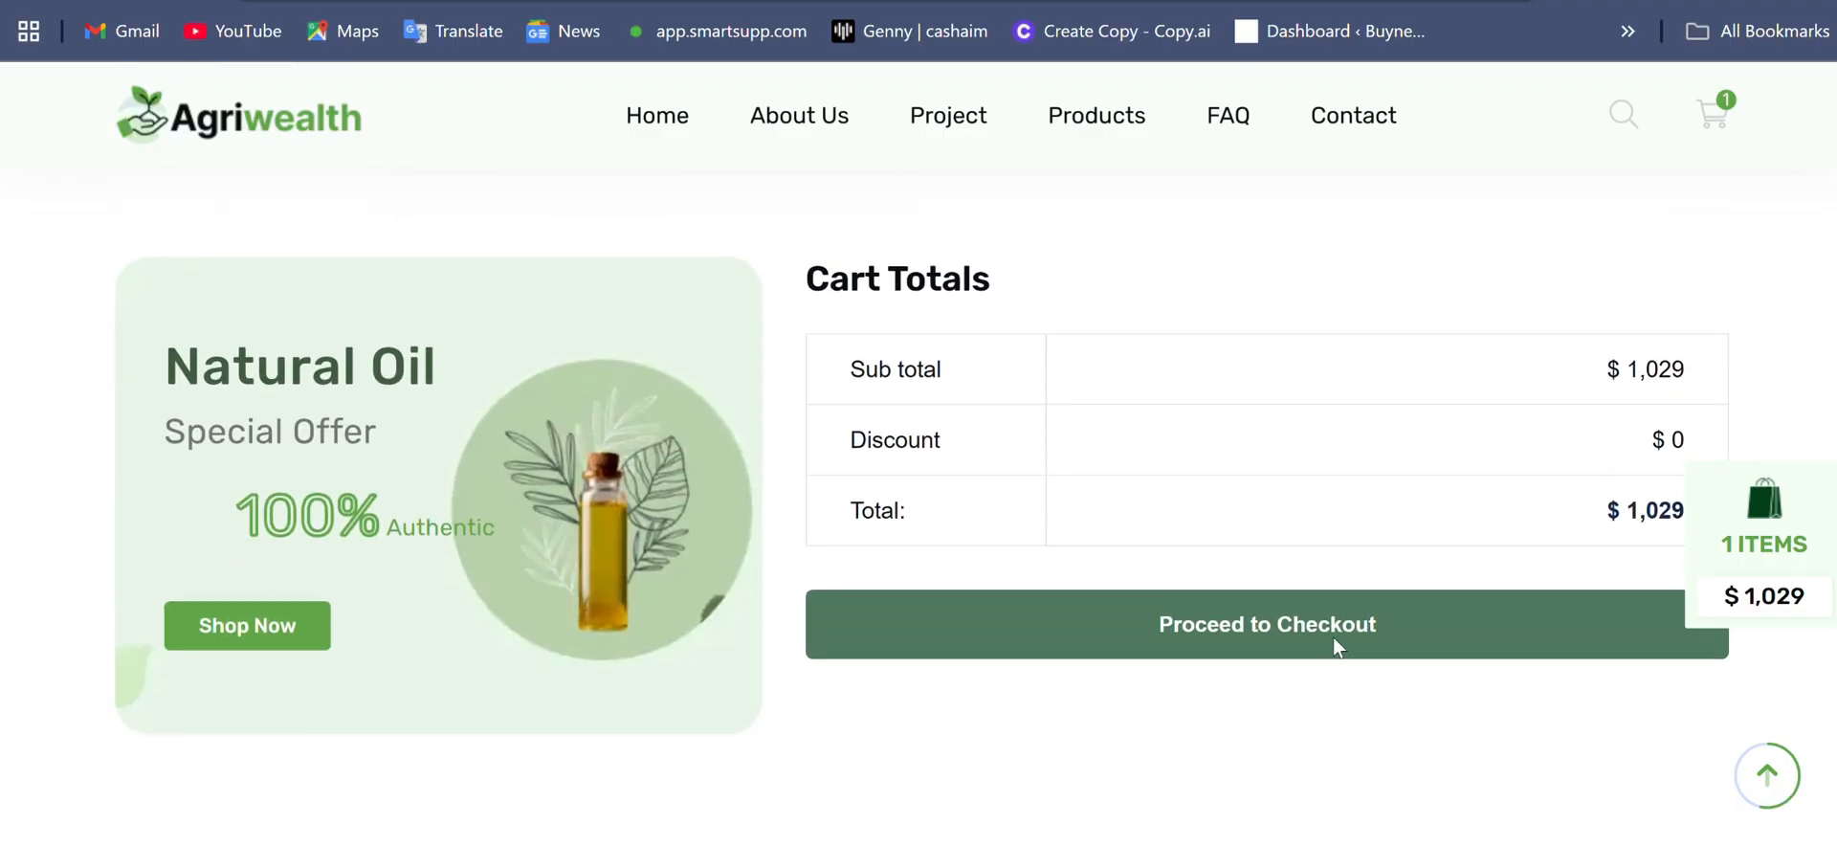
left_click(1334, 637)
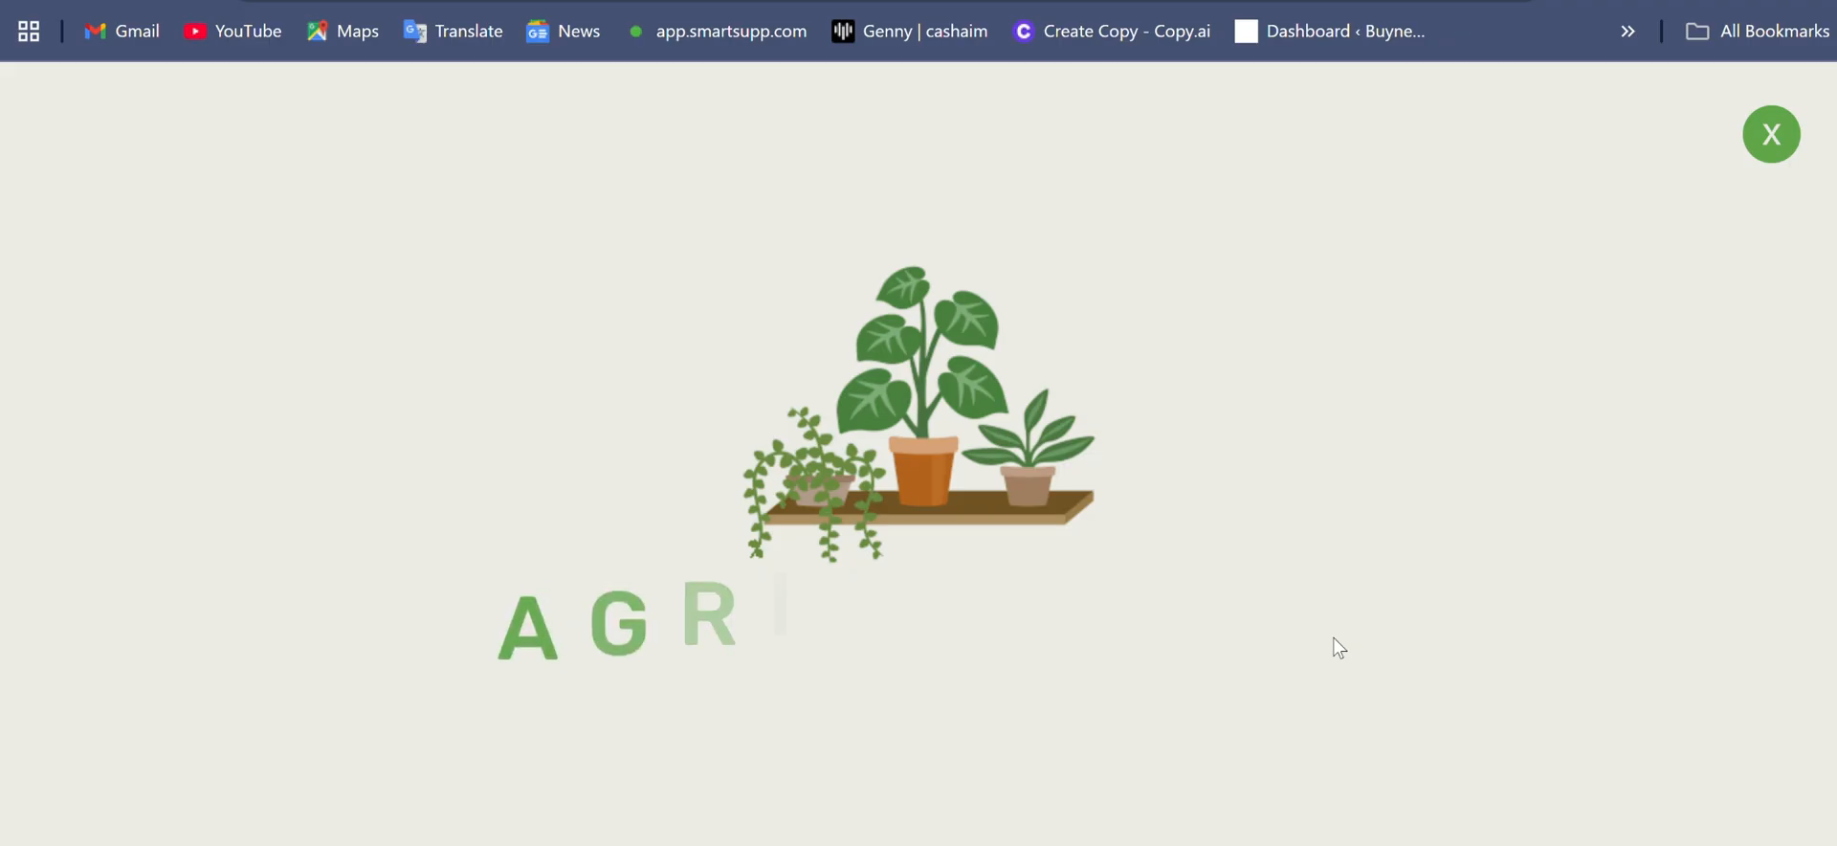
- Fill in the checkout billing details from a saved address profile with the customer's name, phone number, address, city and ZIP code
scroll(1333, 637, "down", 4)
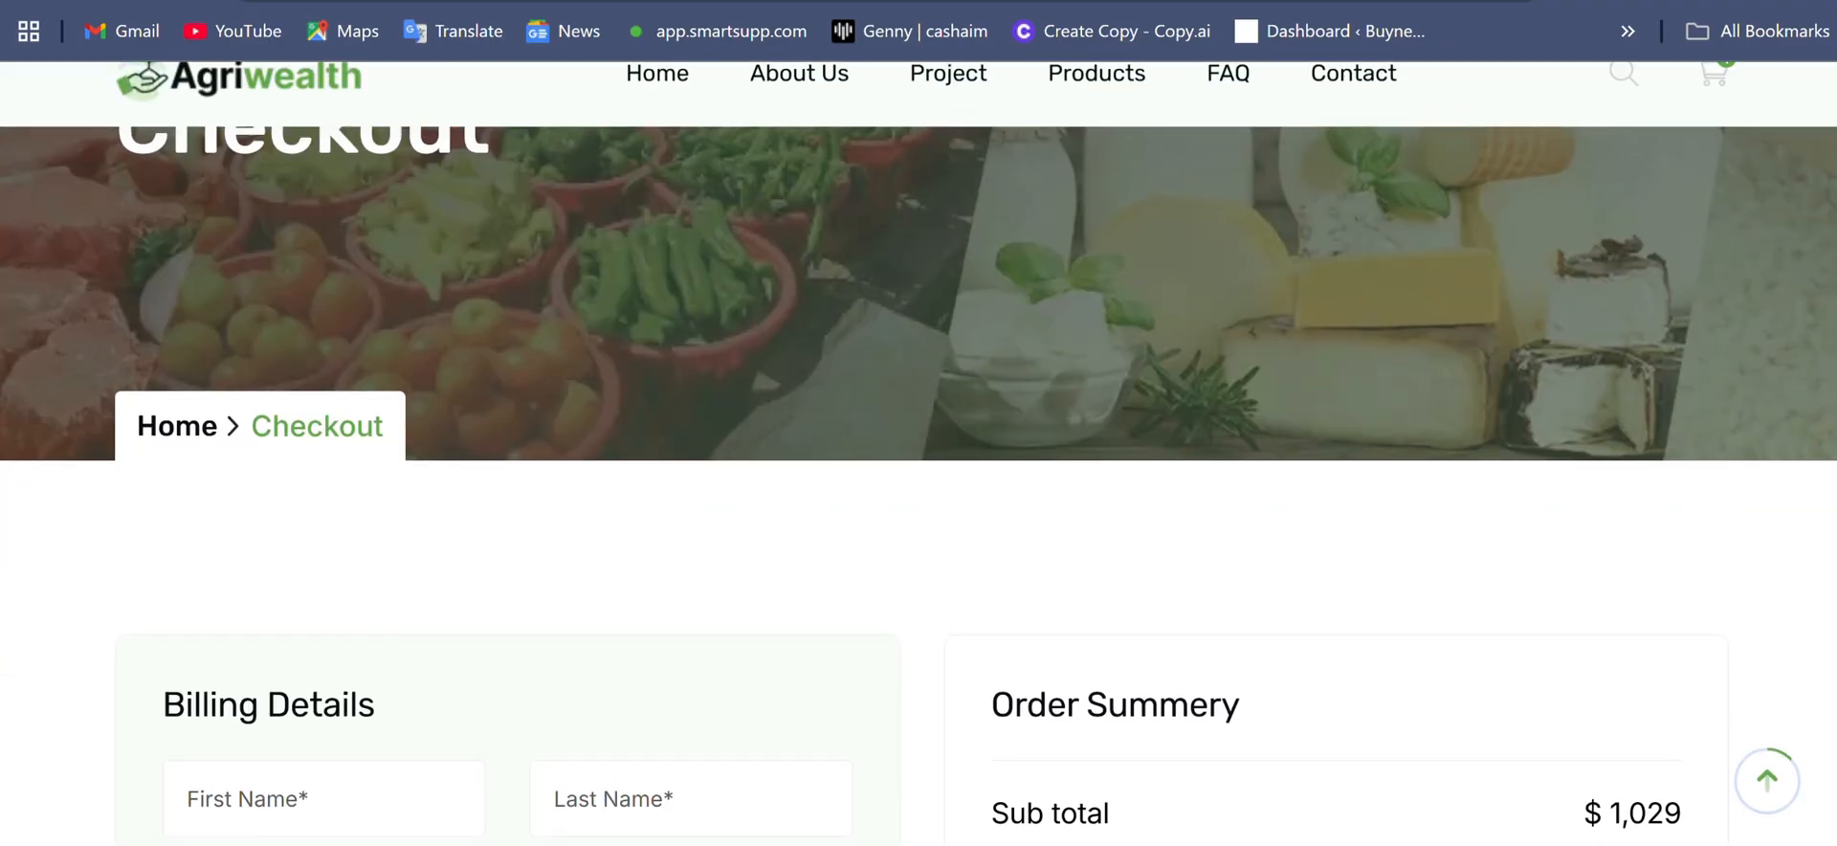
scroll(918, 453, "down", 6)
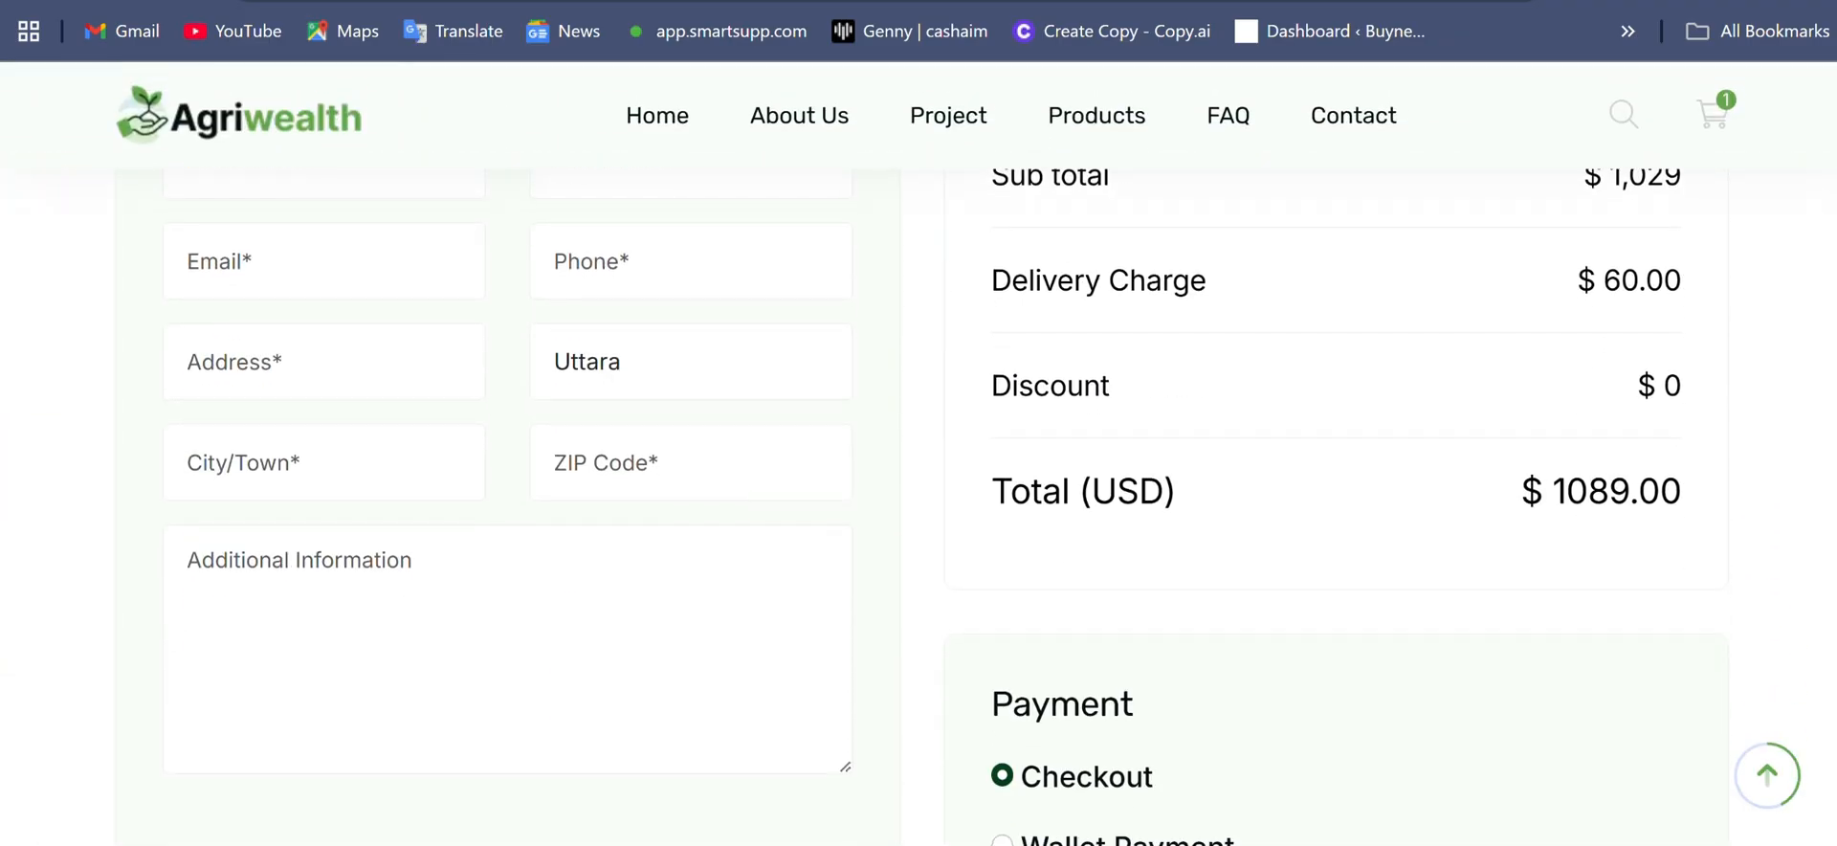
scroll(918, 479, "down", 3)
scroll(918, 479, "up", 4)
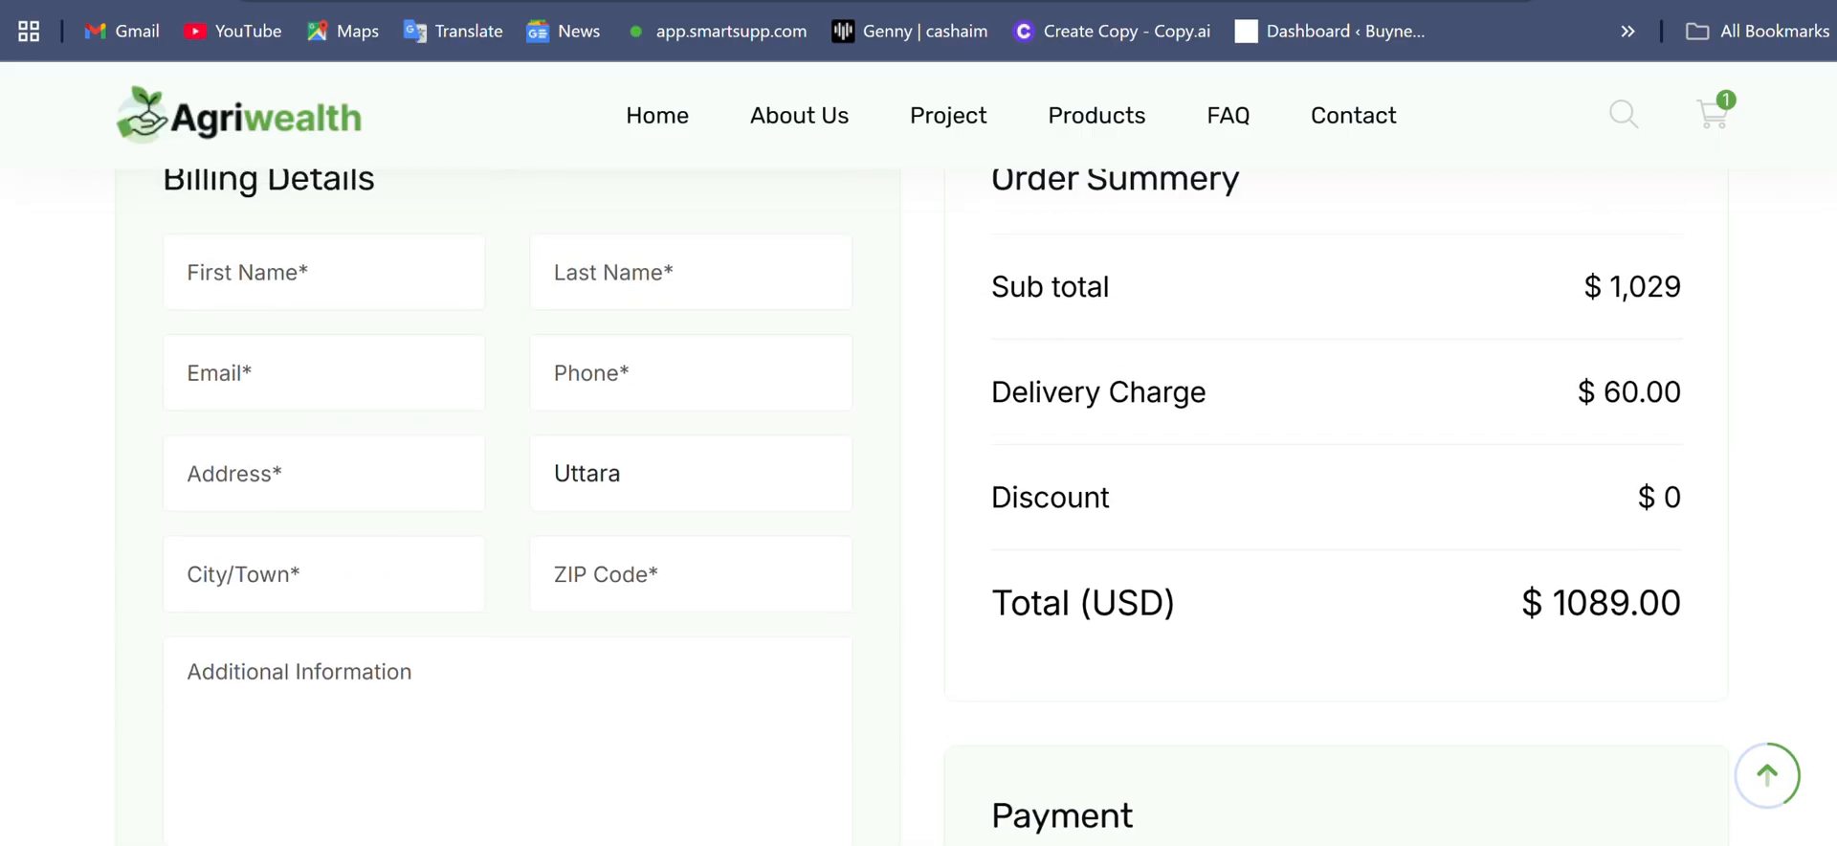
scroll(918, 478, "up", 4)
scroll(918, 478, "down", 1)
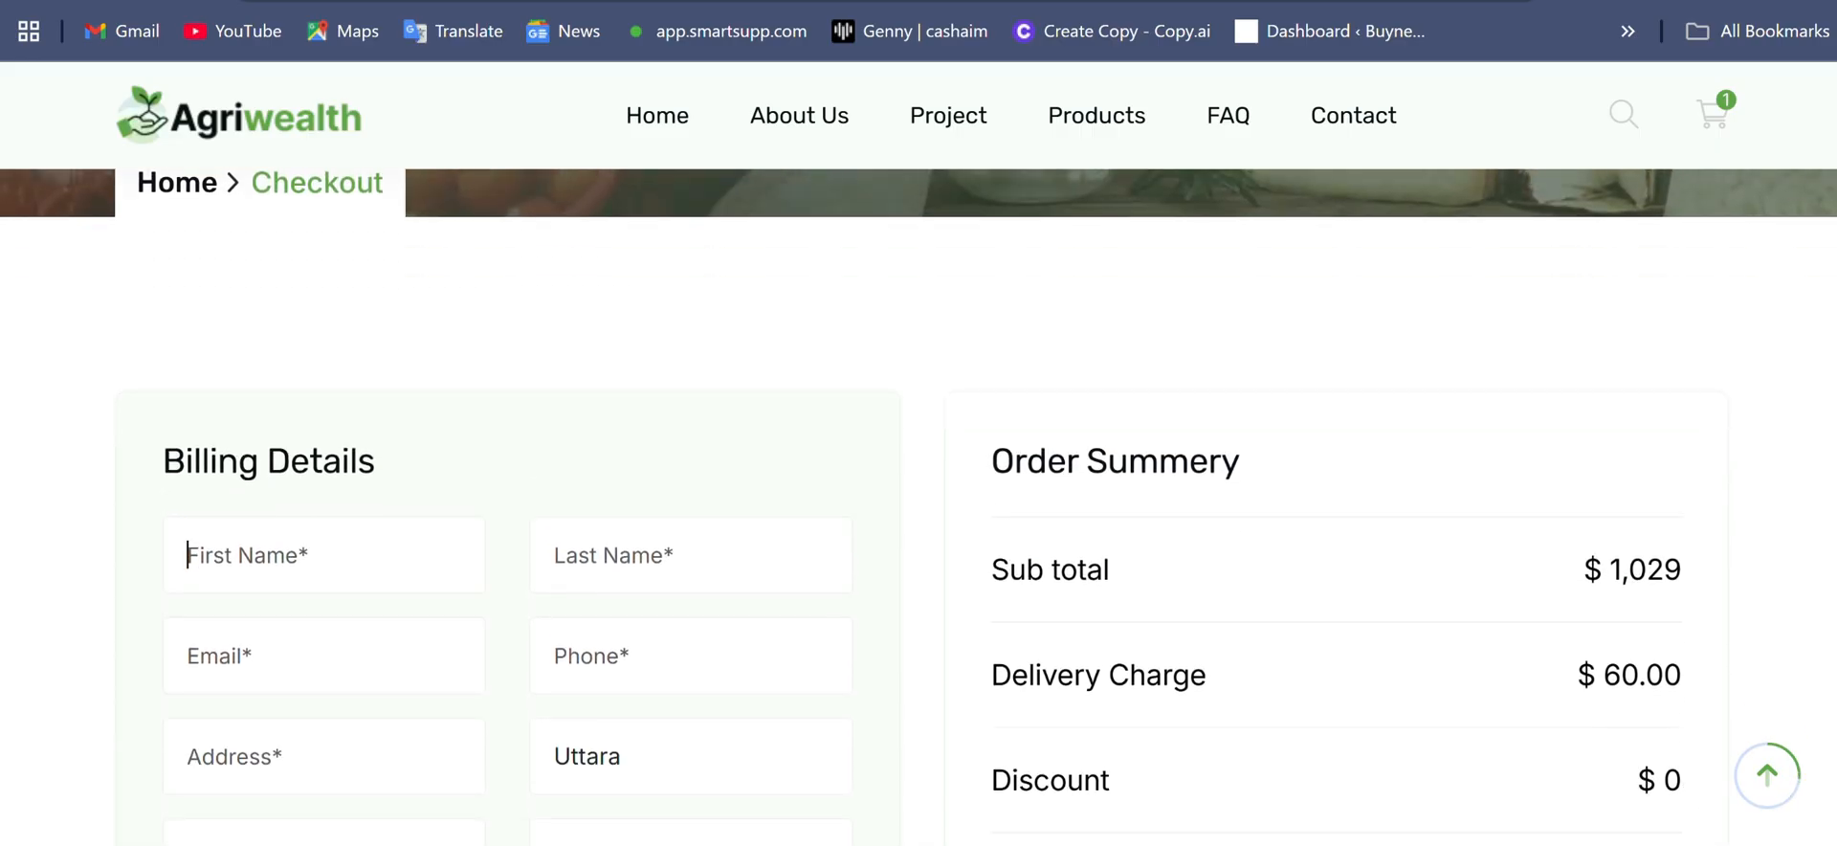
left_click(372, 575)
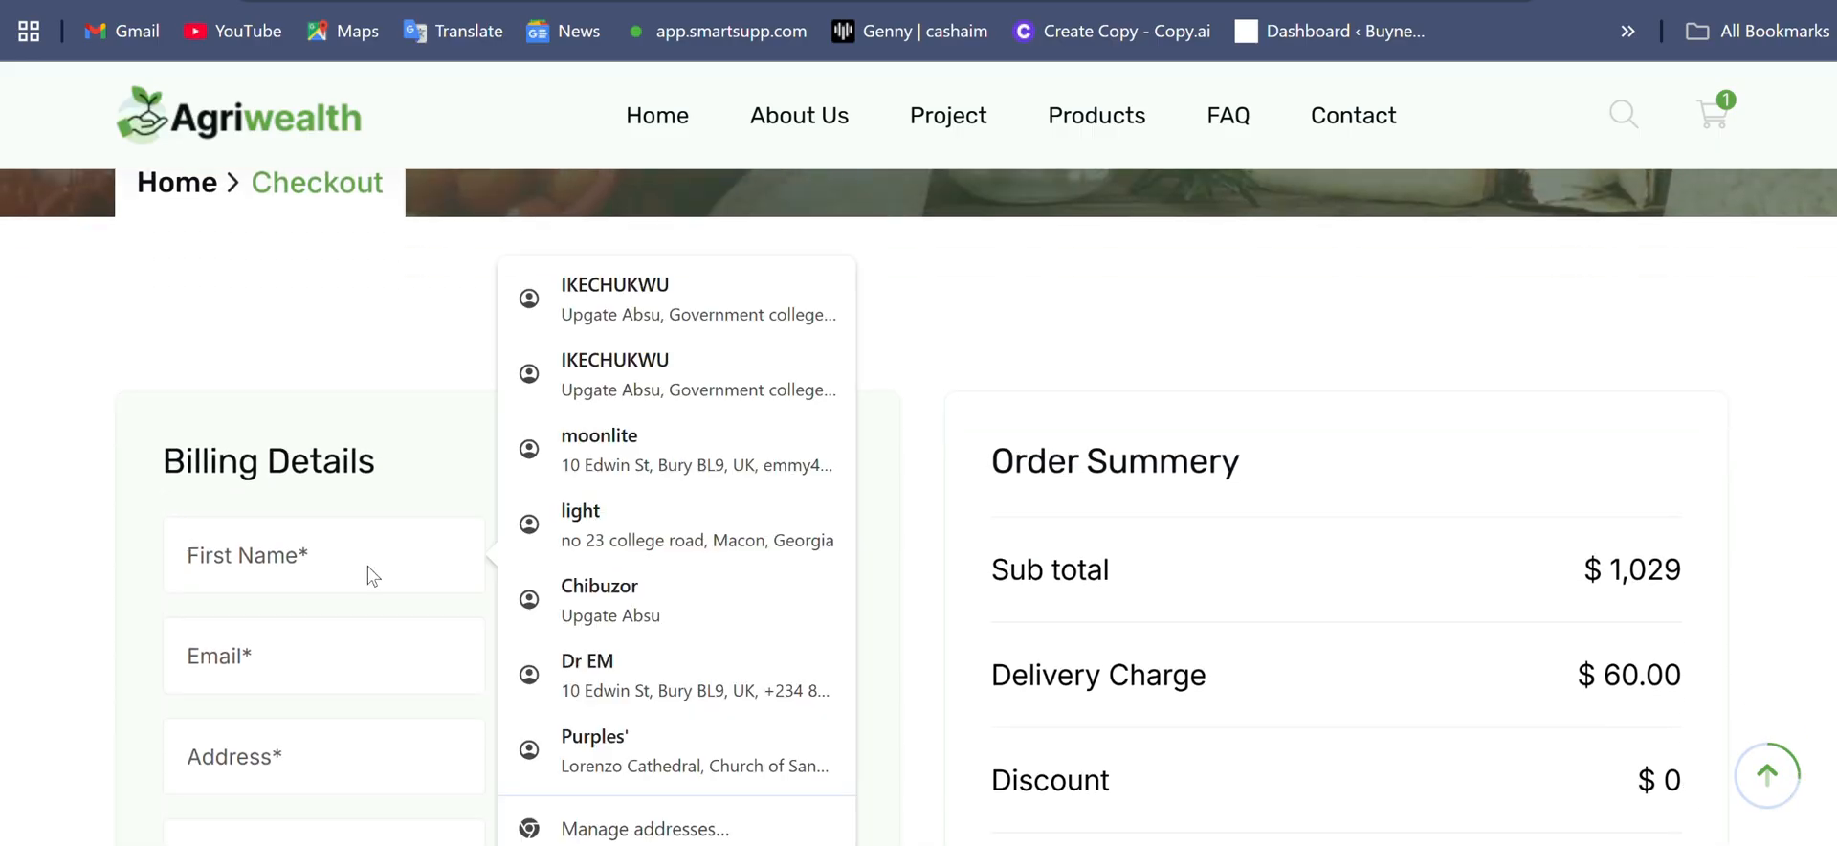
left_click(725, 766)
scroll(725, 765, "down", 3)
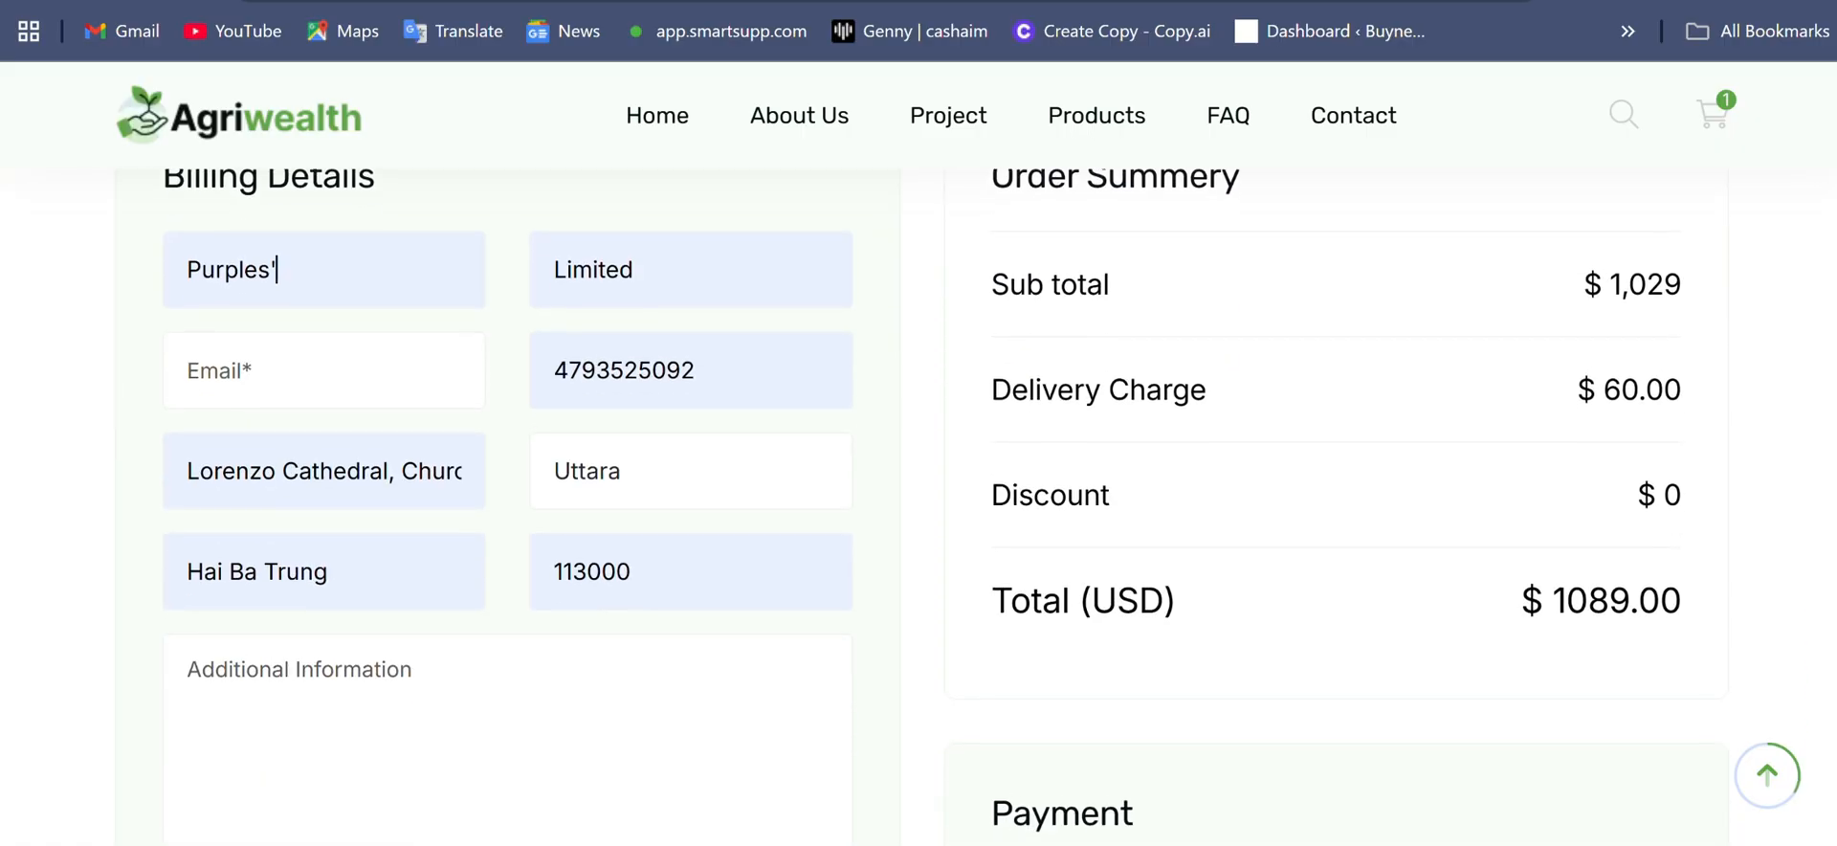
- Choose Wallet Payment as the payment method for the order
scroll(918, 497, "down", 2)
scroll(918, 497, "down", 2)
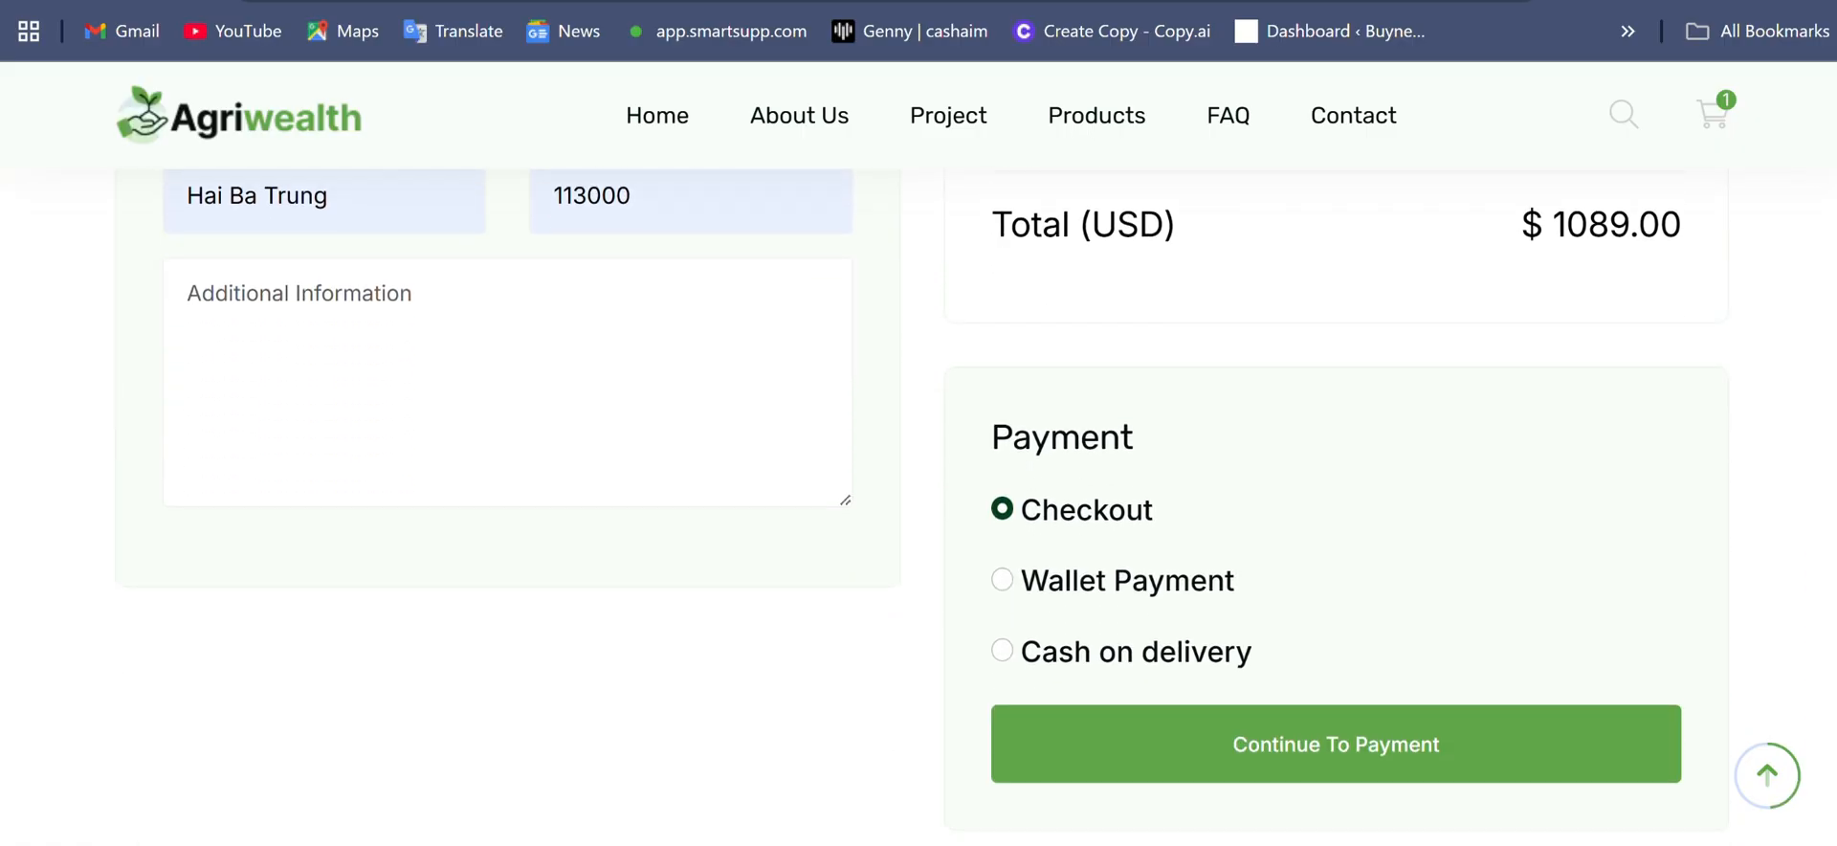
scroll(919, 498, "down", 1)
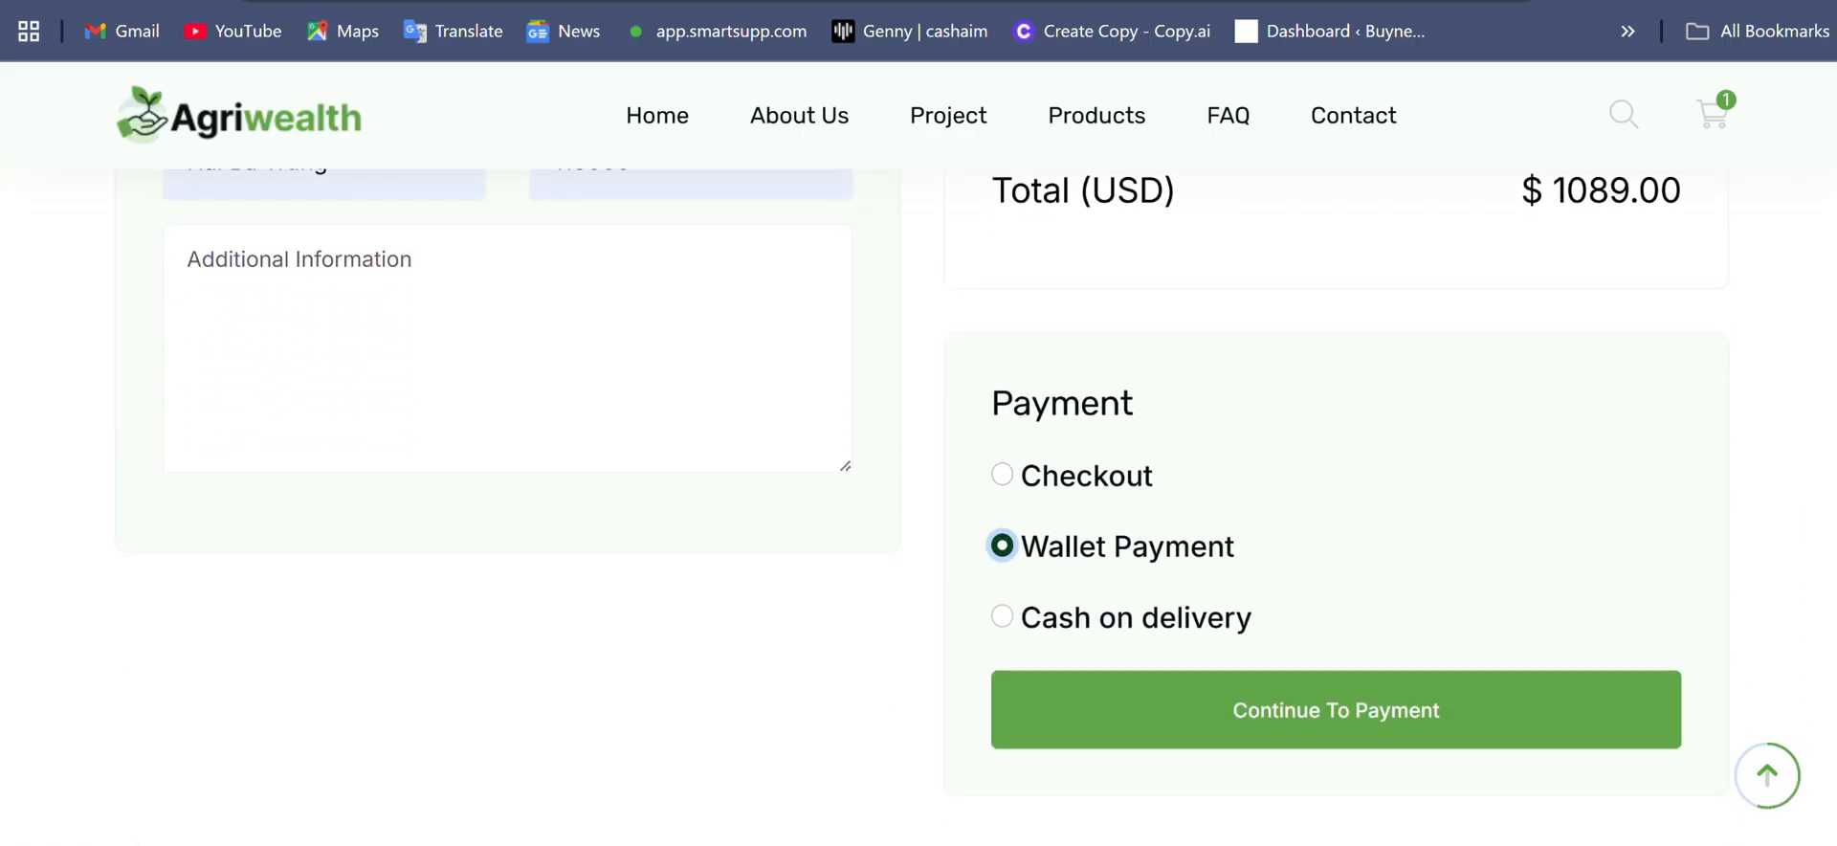
scroll(918, 498, "down", 2)
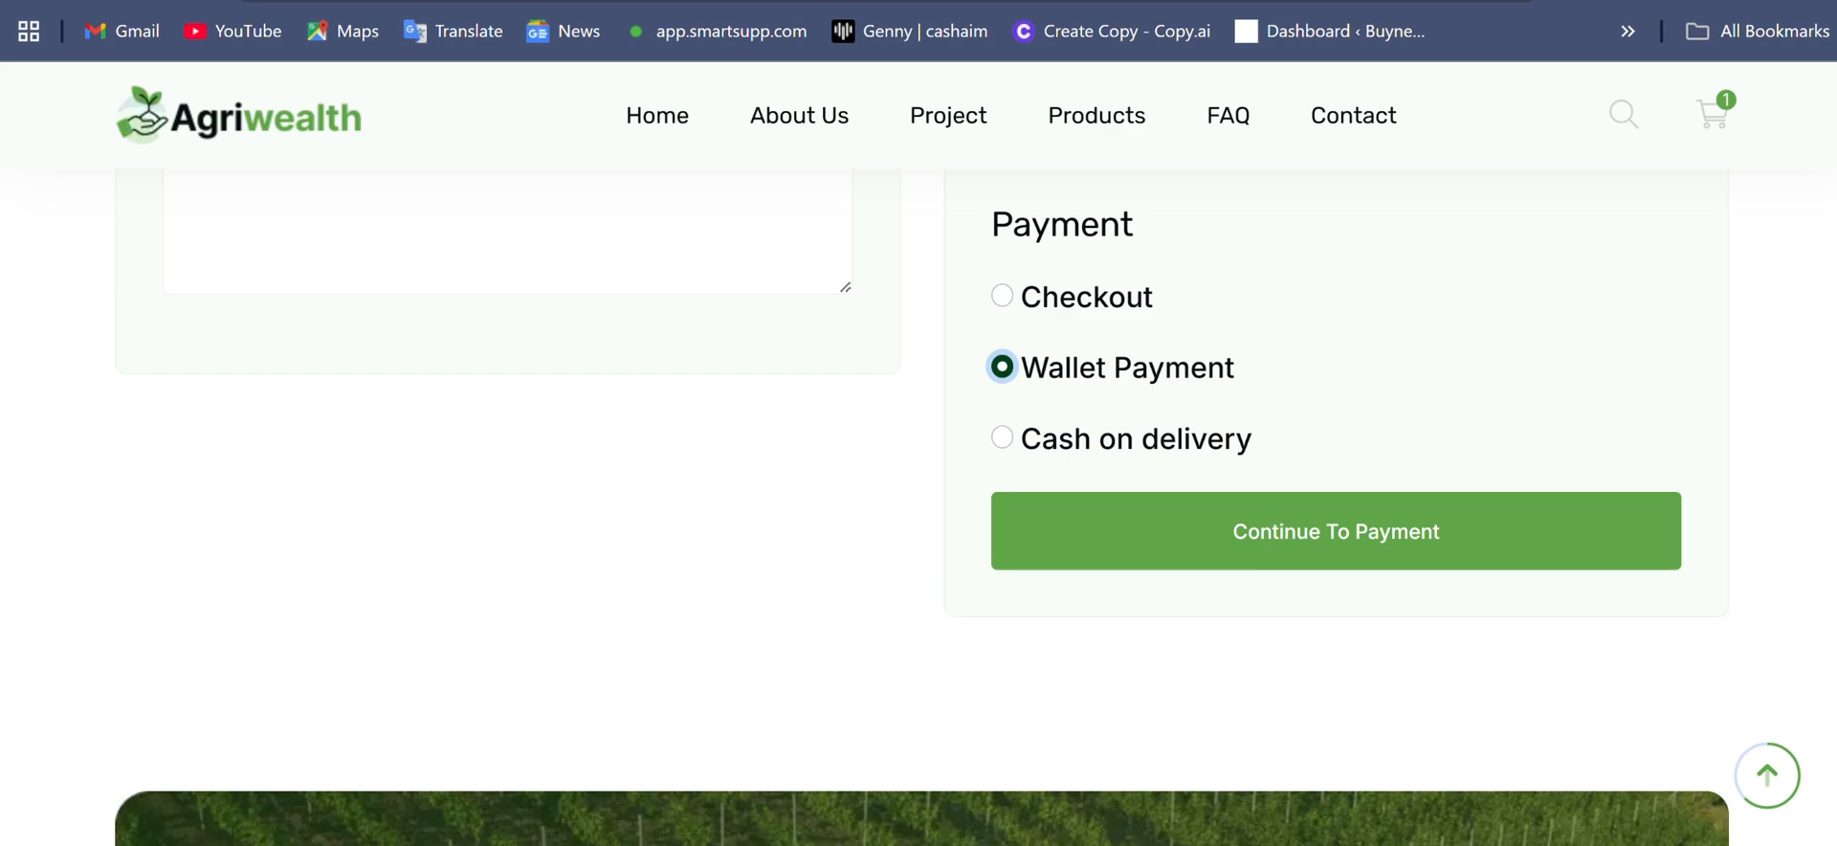
- Review the checkout page's billing details, order summary and payment options
scroll(1455, 525, "up", 7)
scroll(918, 498, "up", 5)
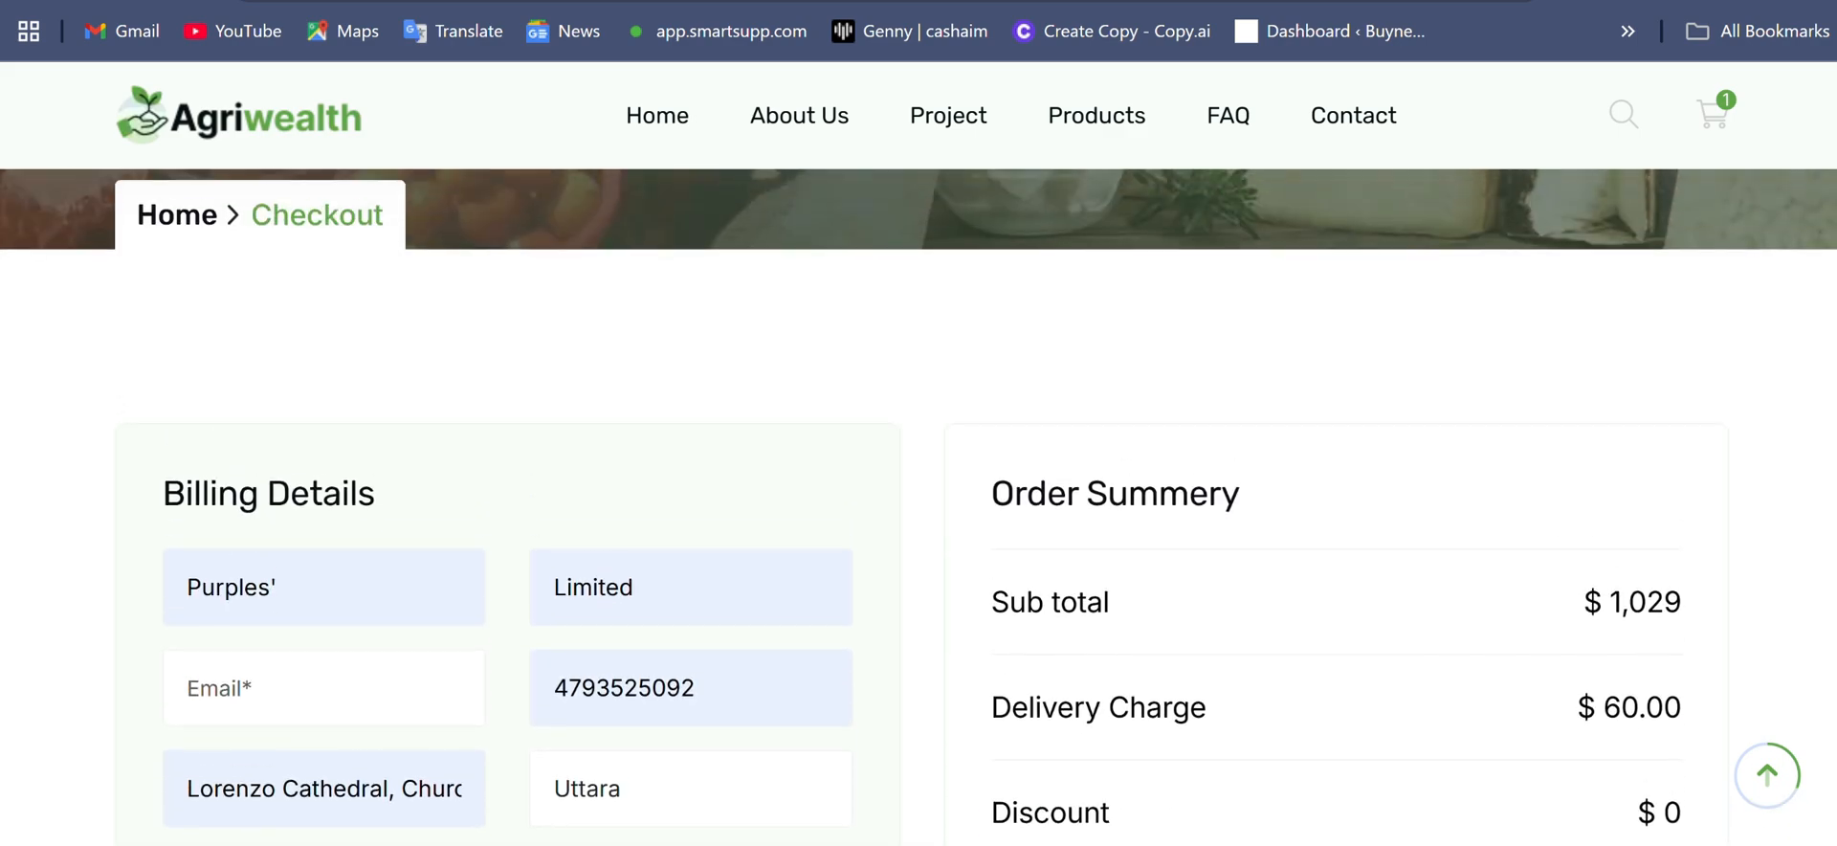
scroll(918, 498, "up", 3)
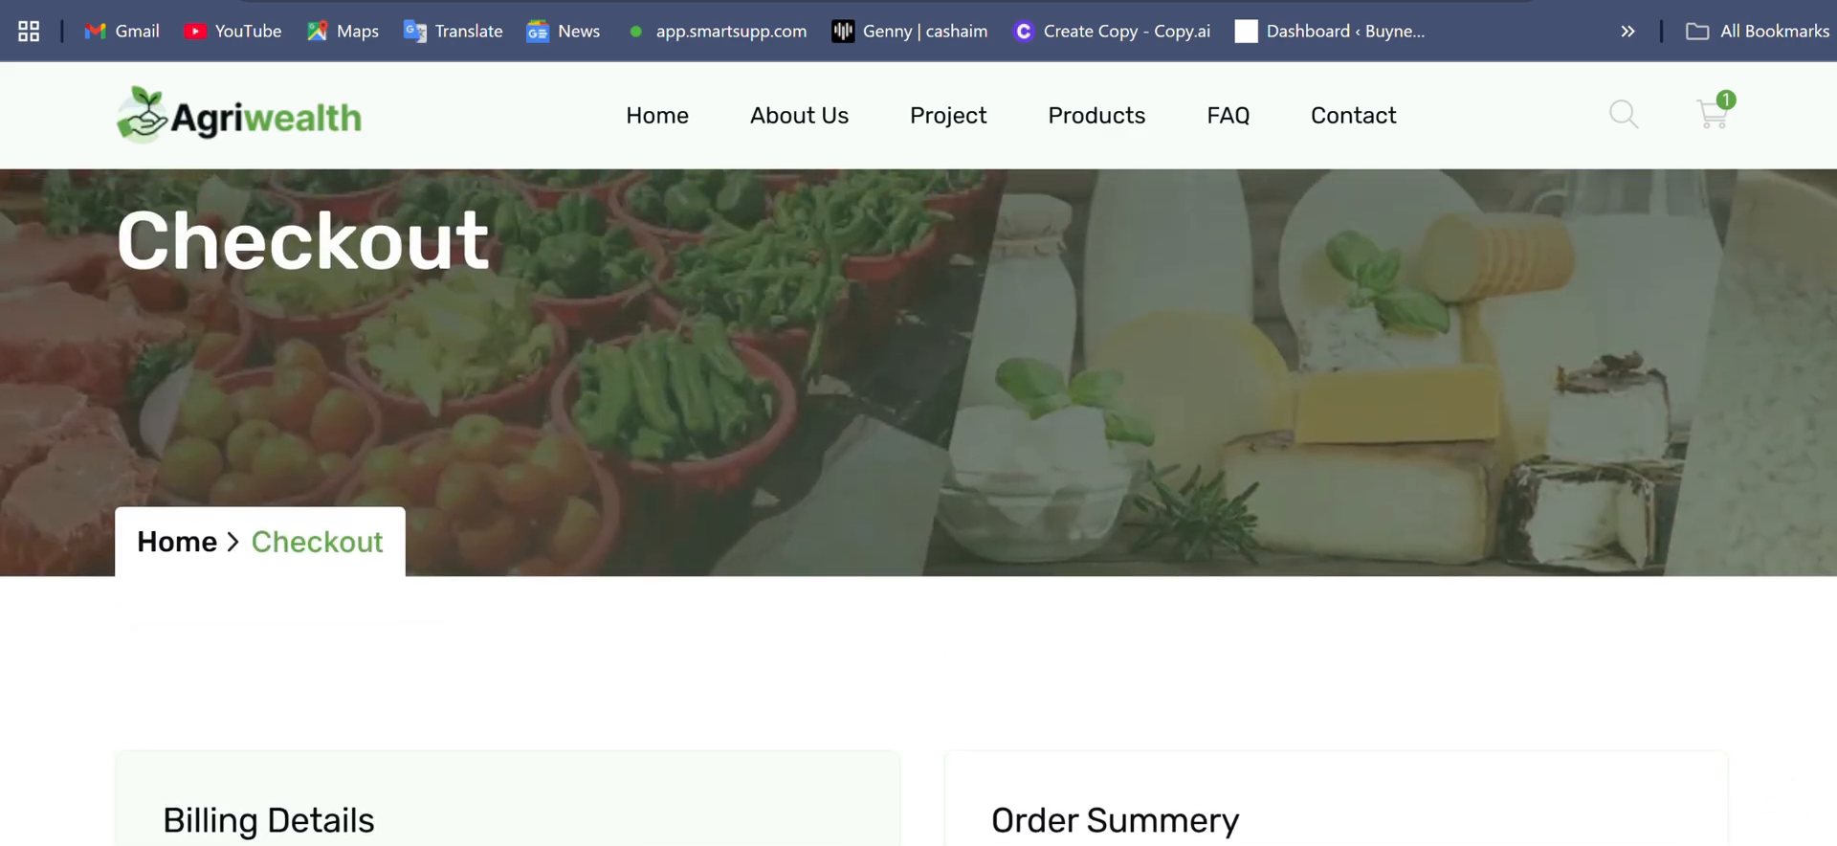
scroll(918, 497, "down", 10)
scroll(919, 498, "down", 5)
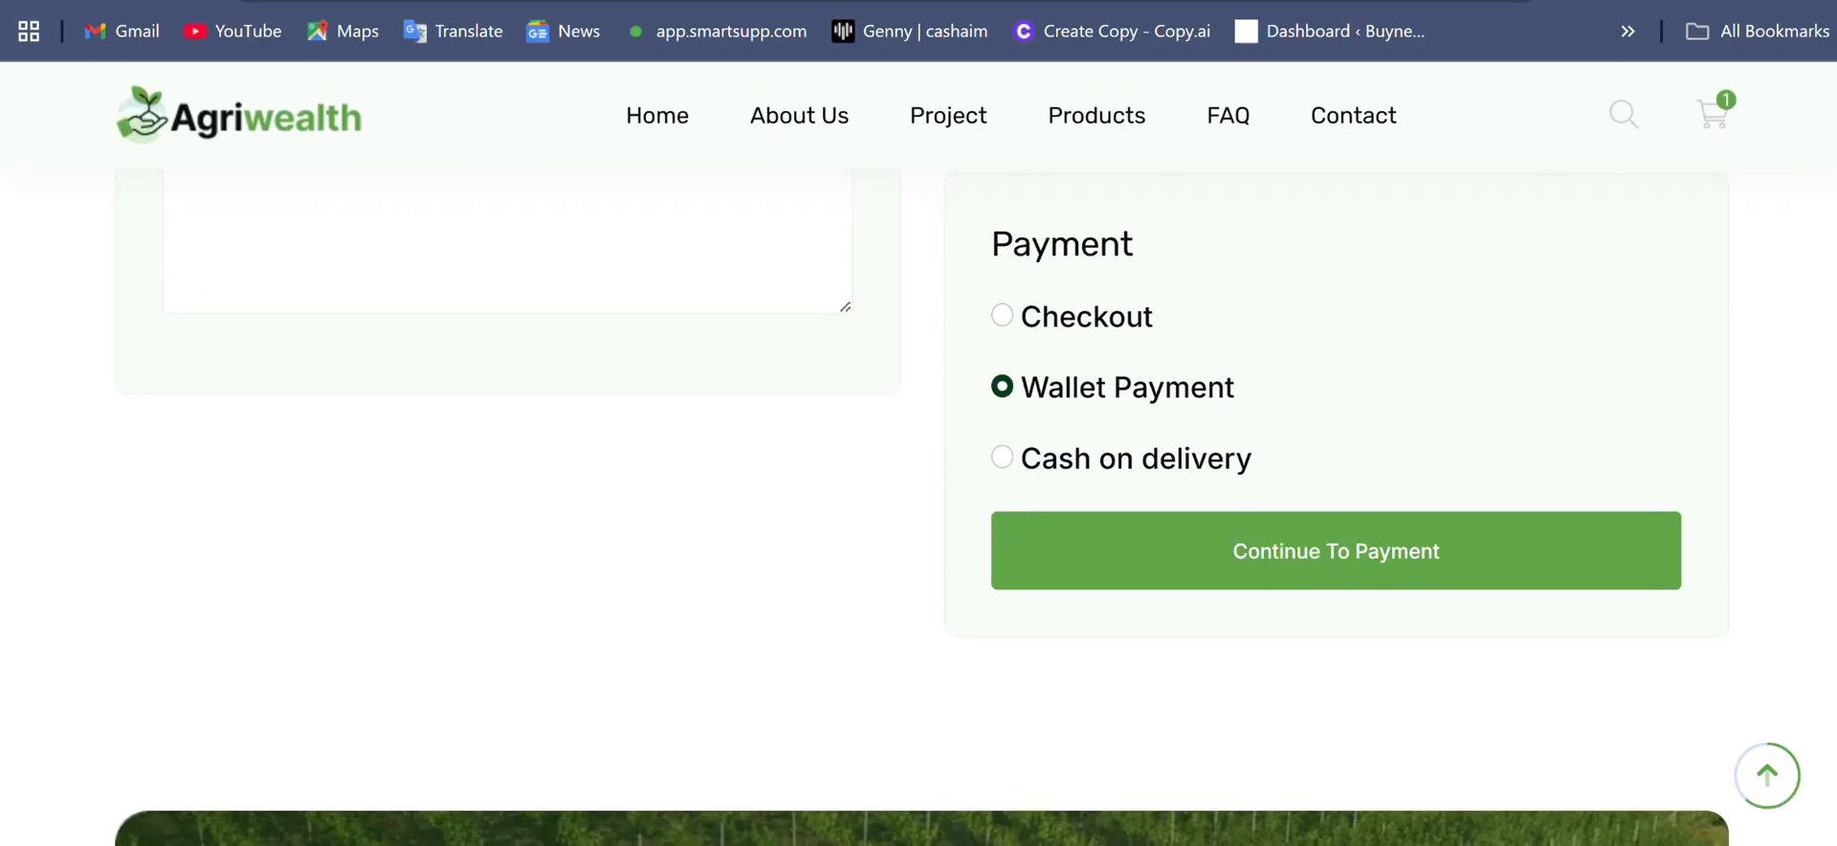
scroll(1608, 550, "up", 7)
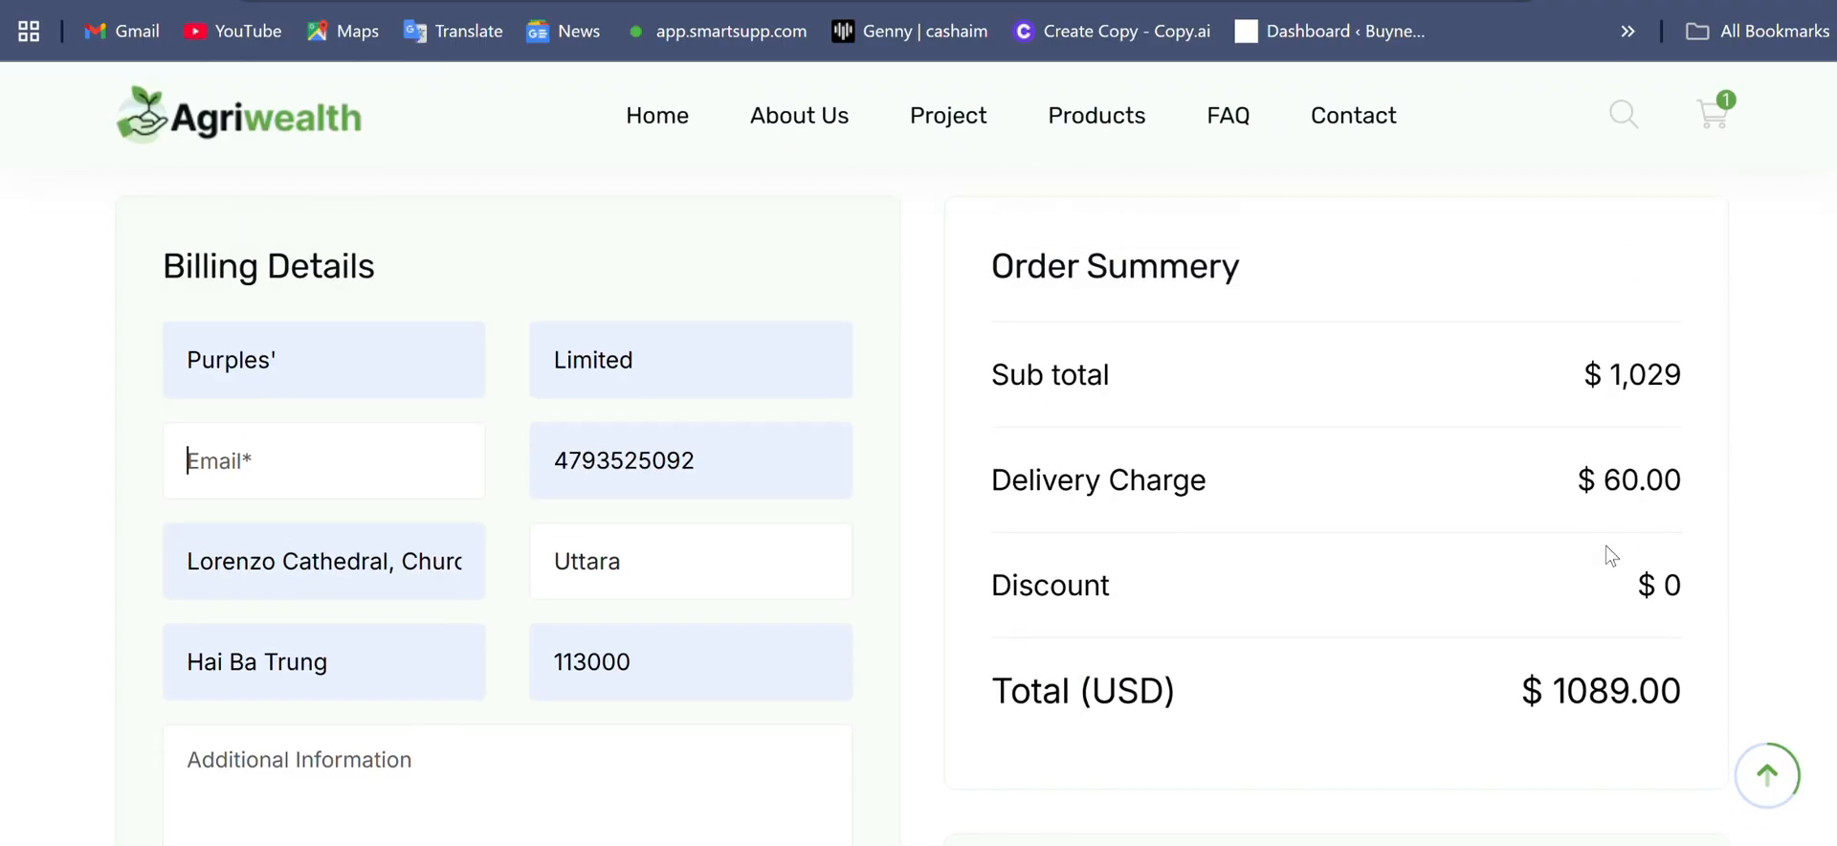
scroll(1610, 554, "up", 5)
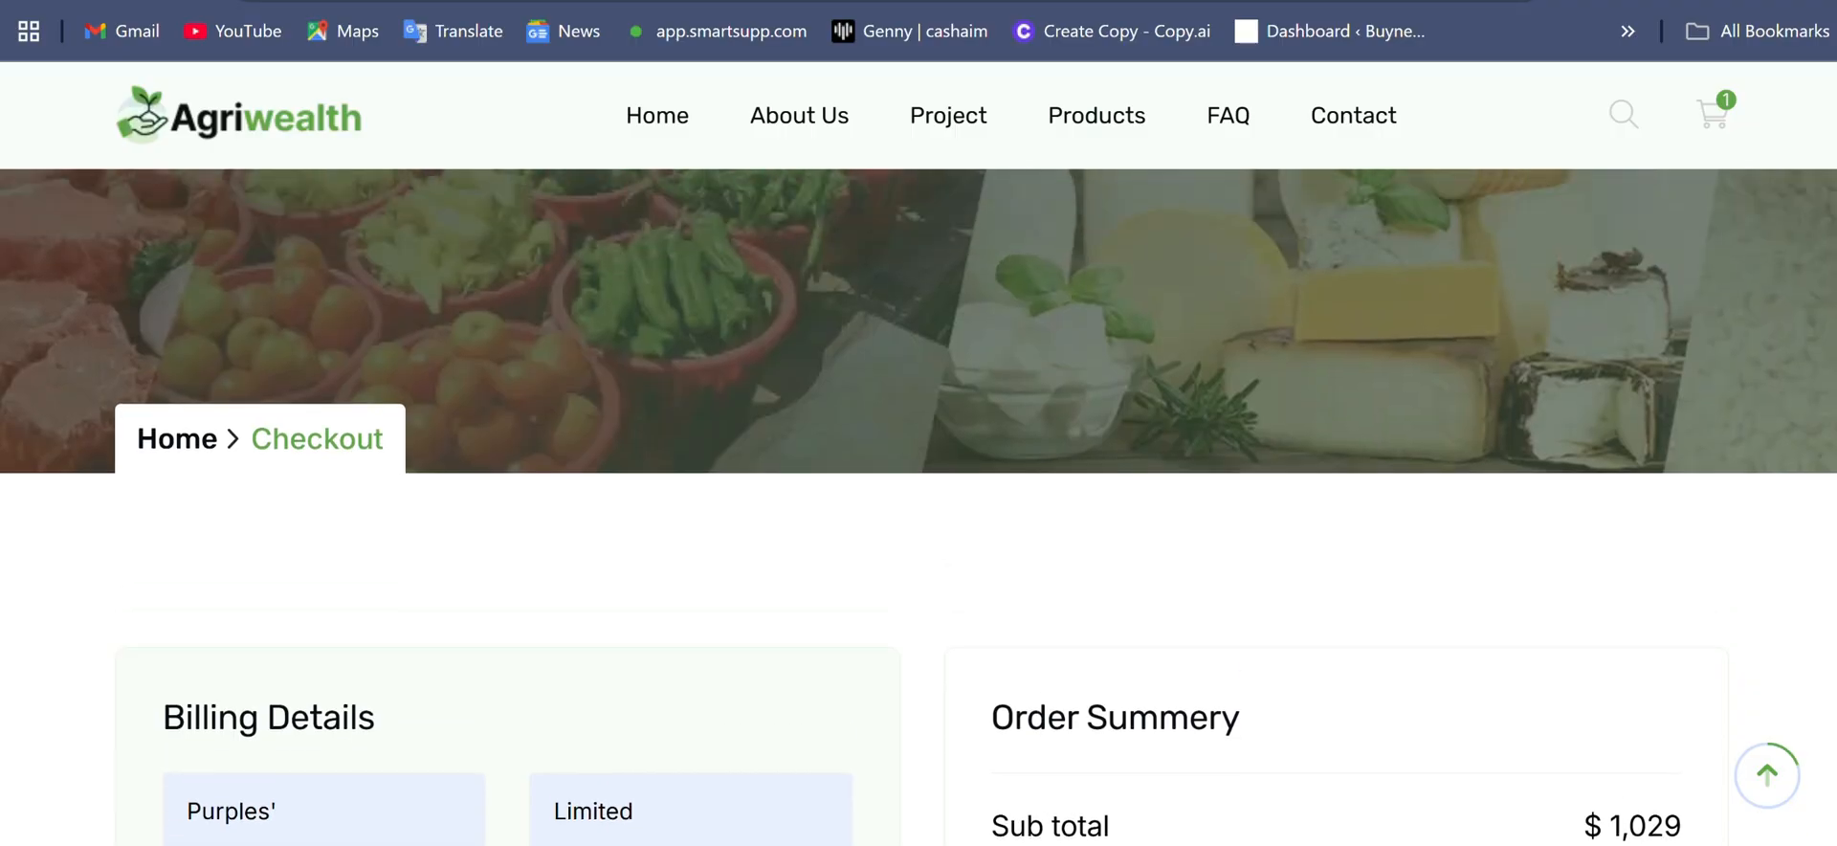
scroll(918, 507, "up", 2)
scroll(918, 507, "up", 3)
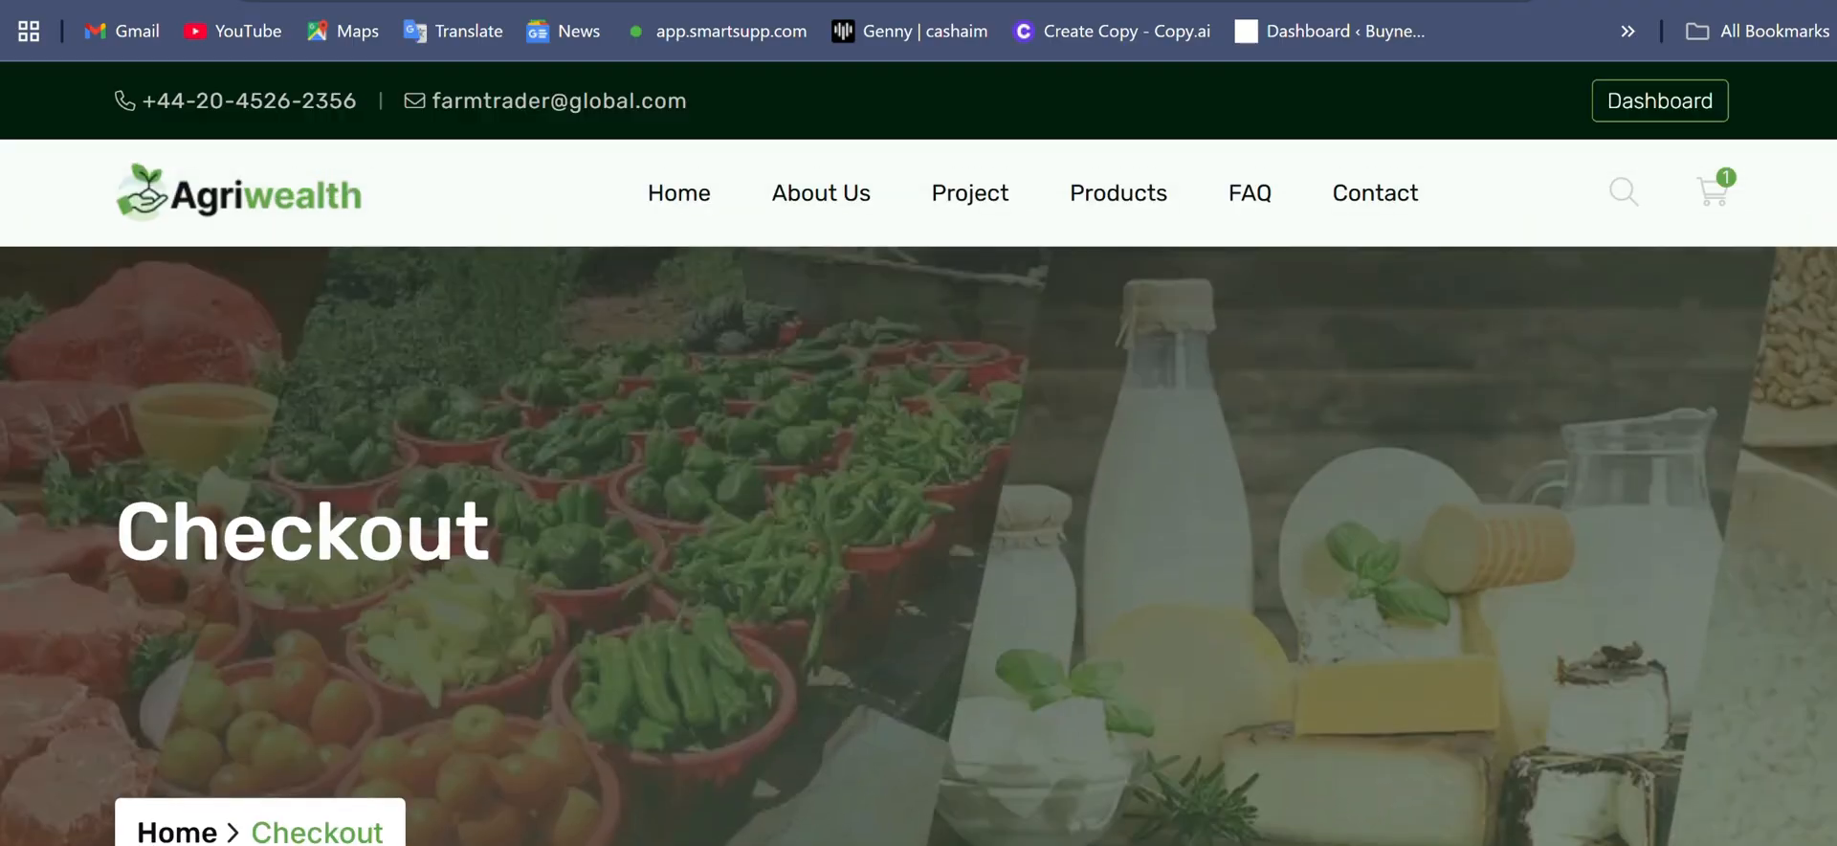
- Open the account dashboard's investment plans and submit a wallet payment of $2000 for the KBXT ARBITRAGE plan
left_click(1674, 100)
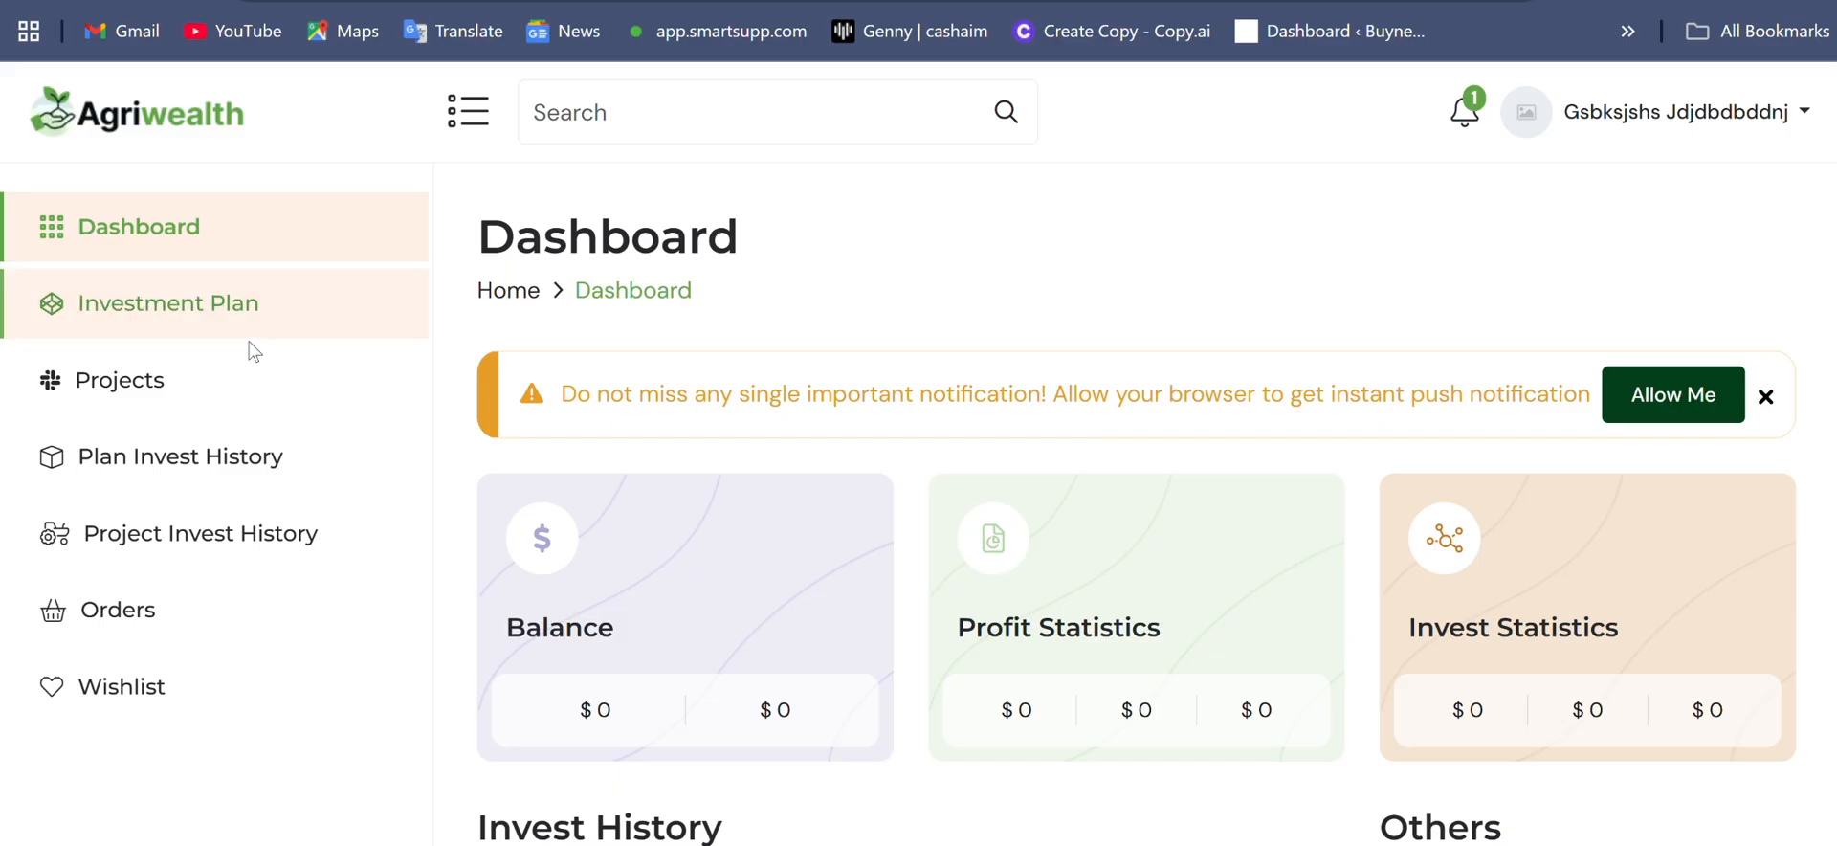
left_click(250, 342)
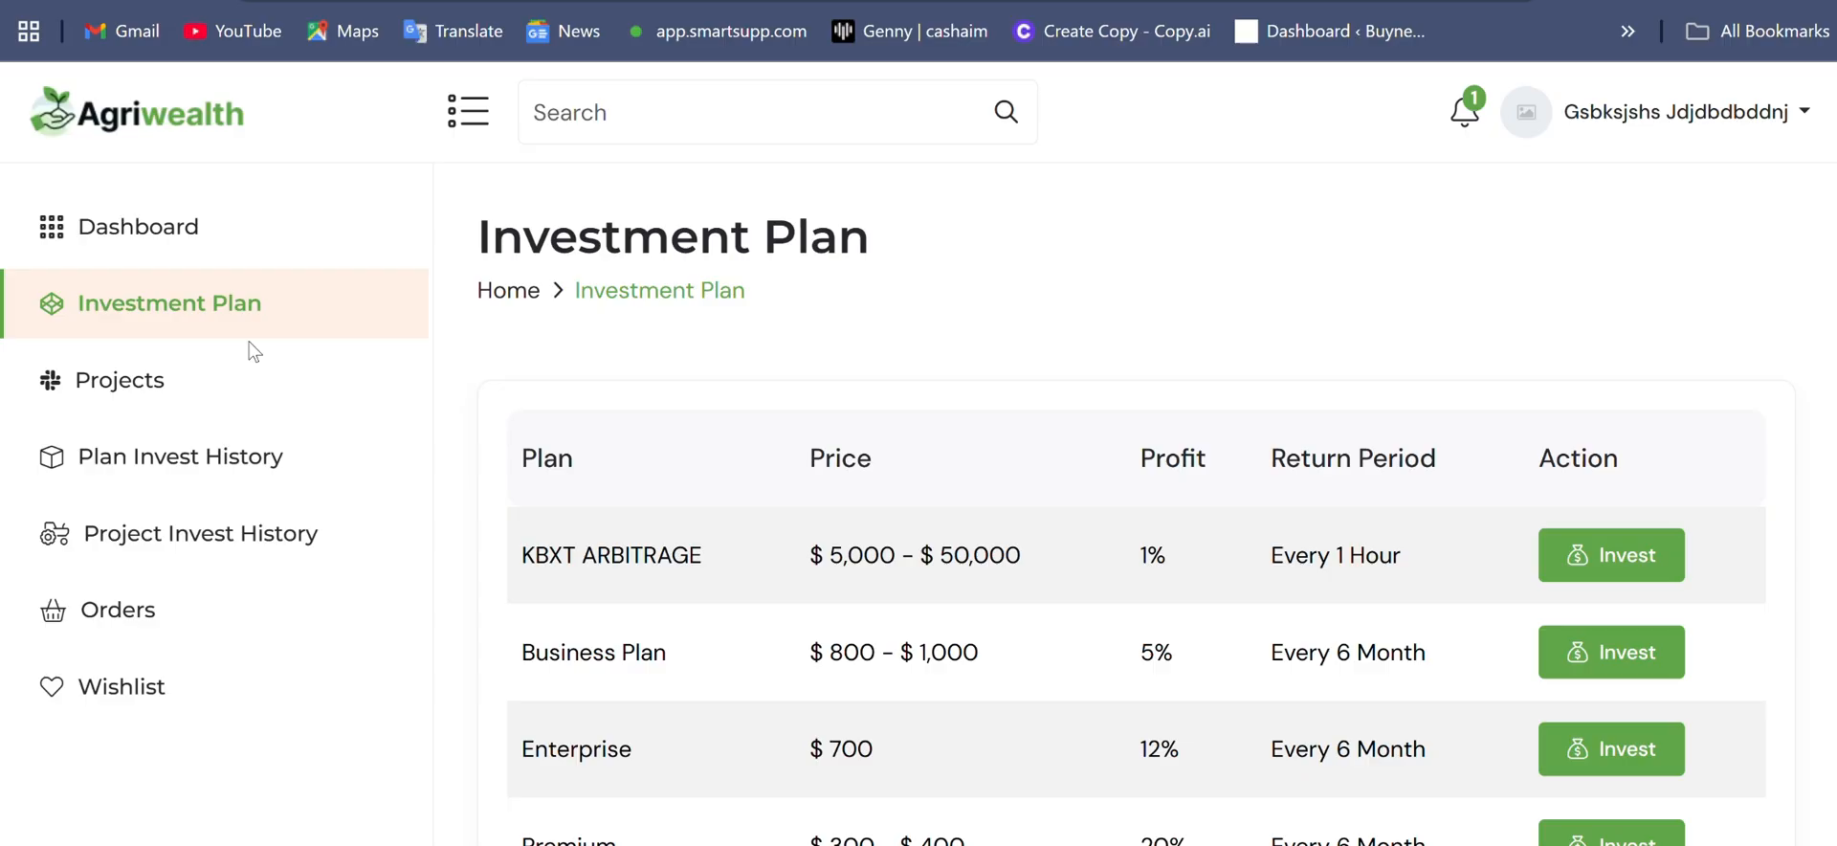
left_click(1611, 555)
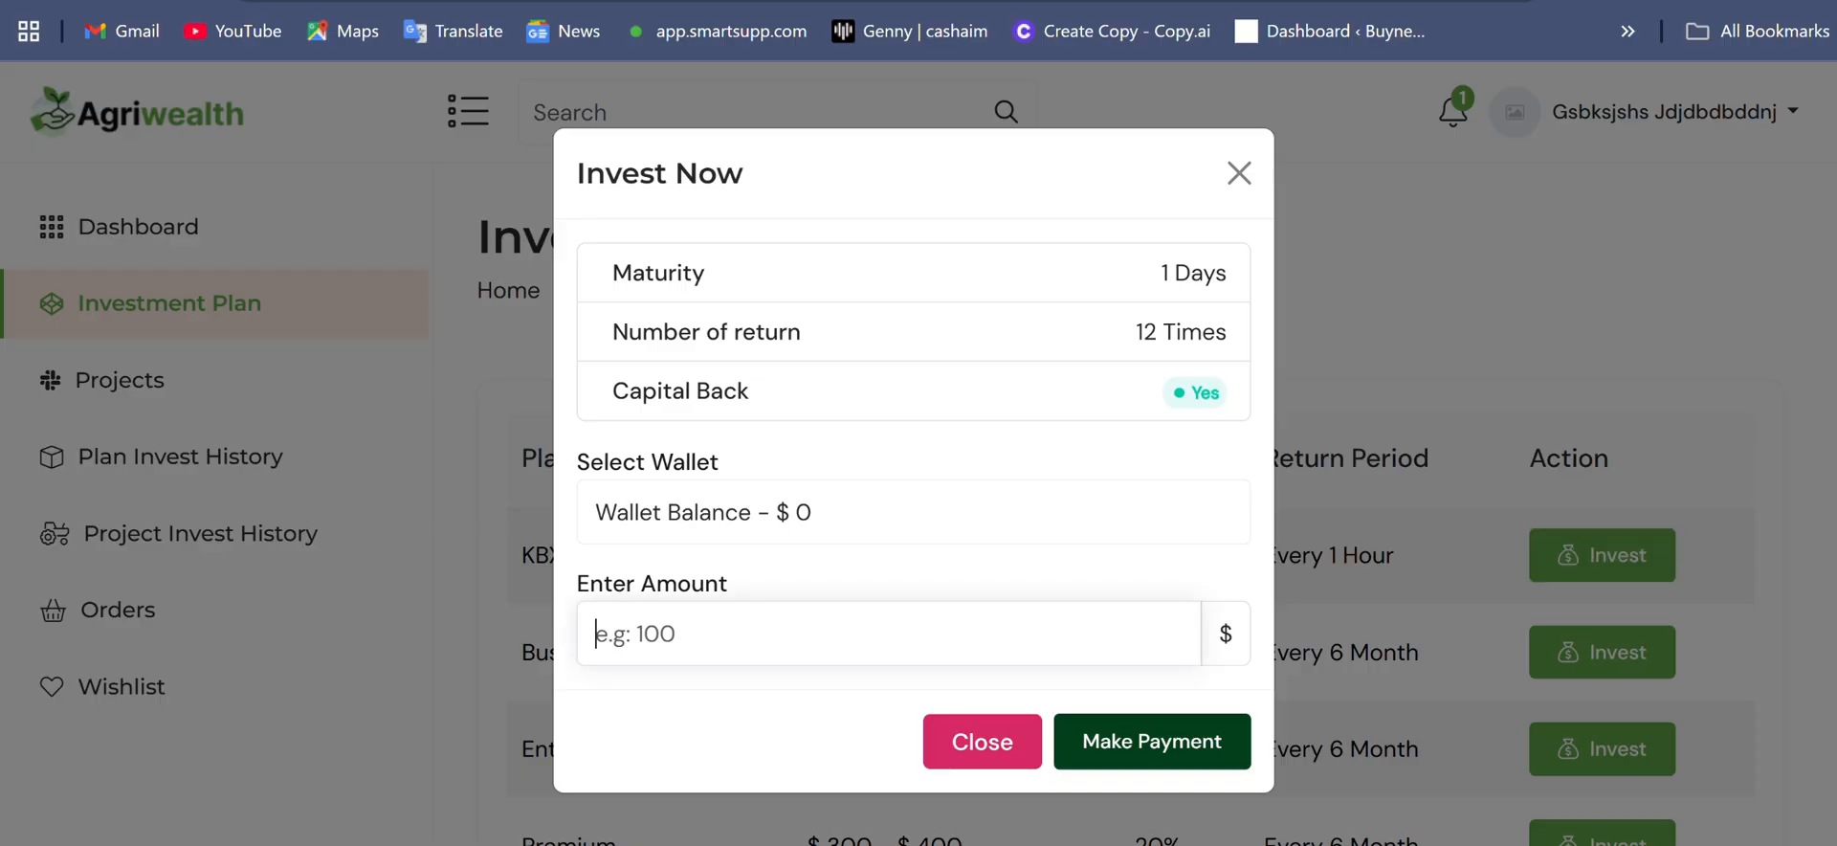
type("20")
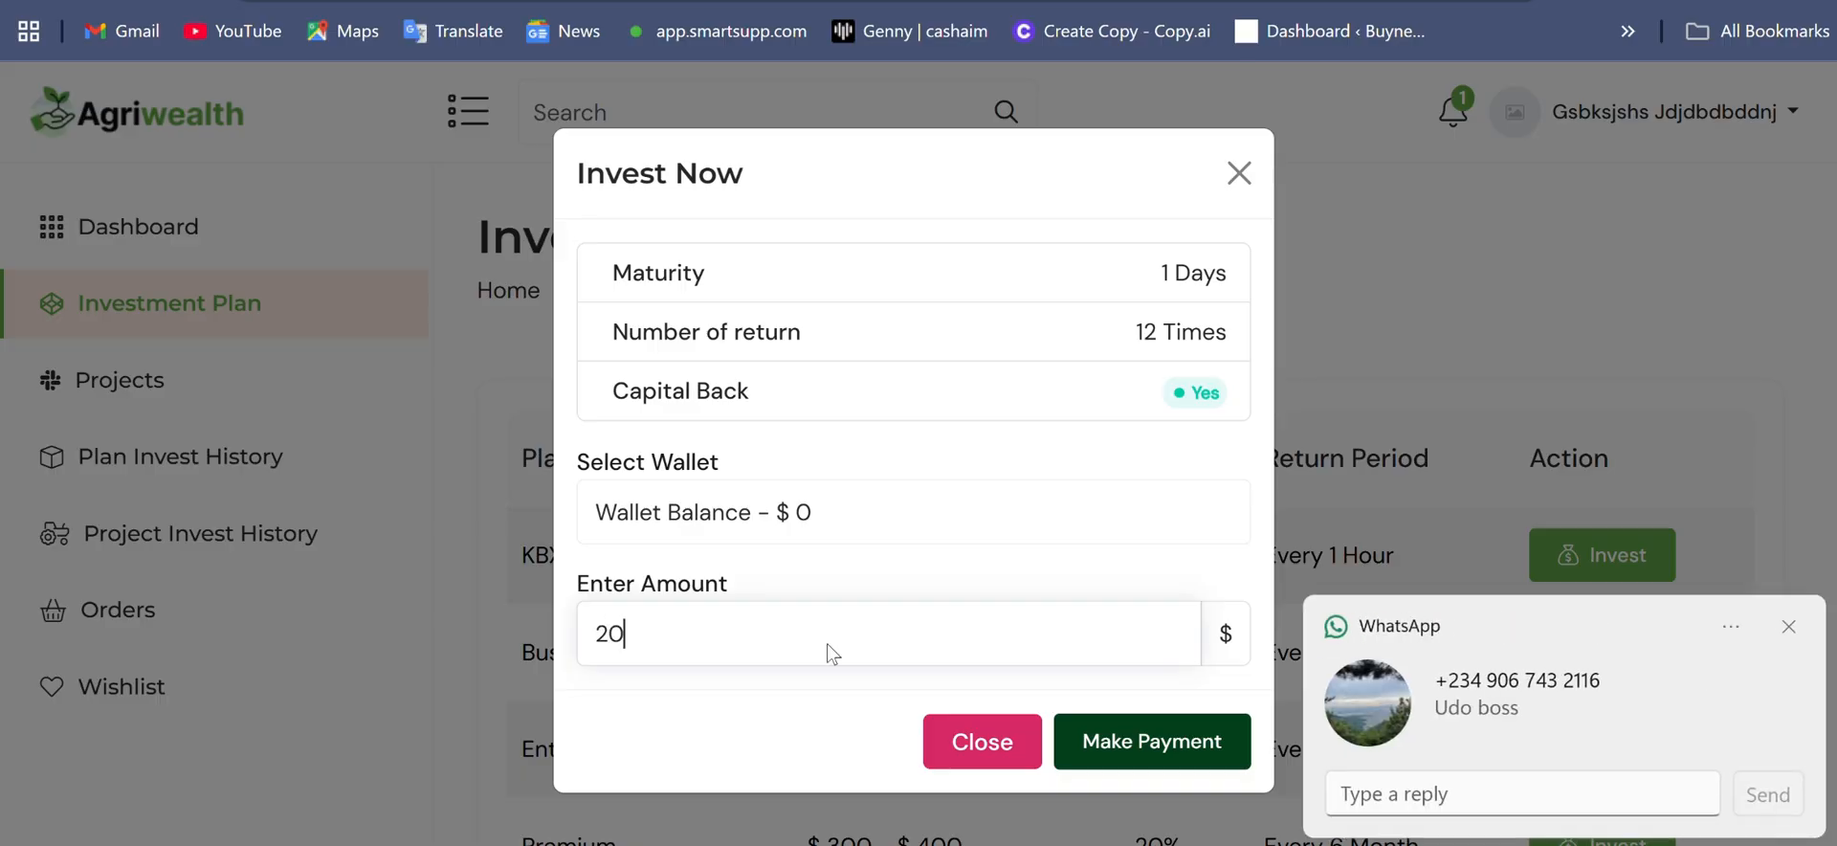
type("00")
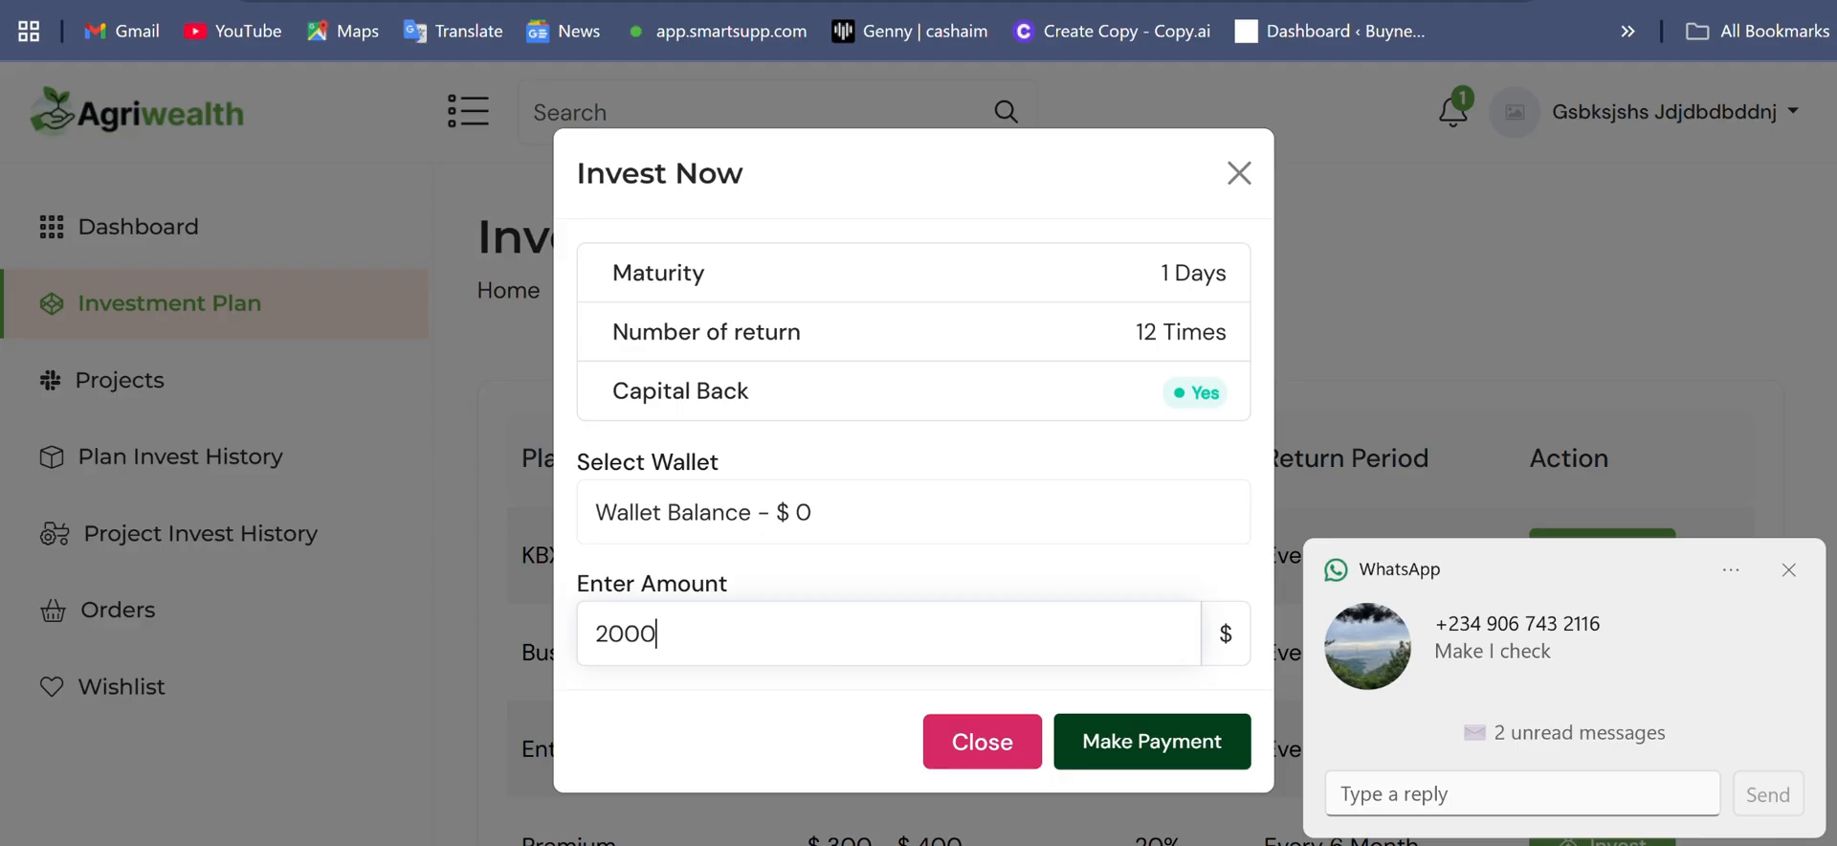
left_click(1135, 745)
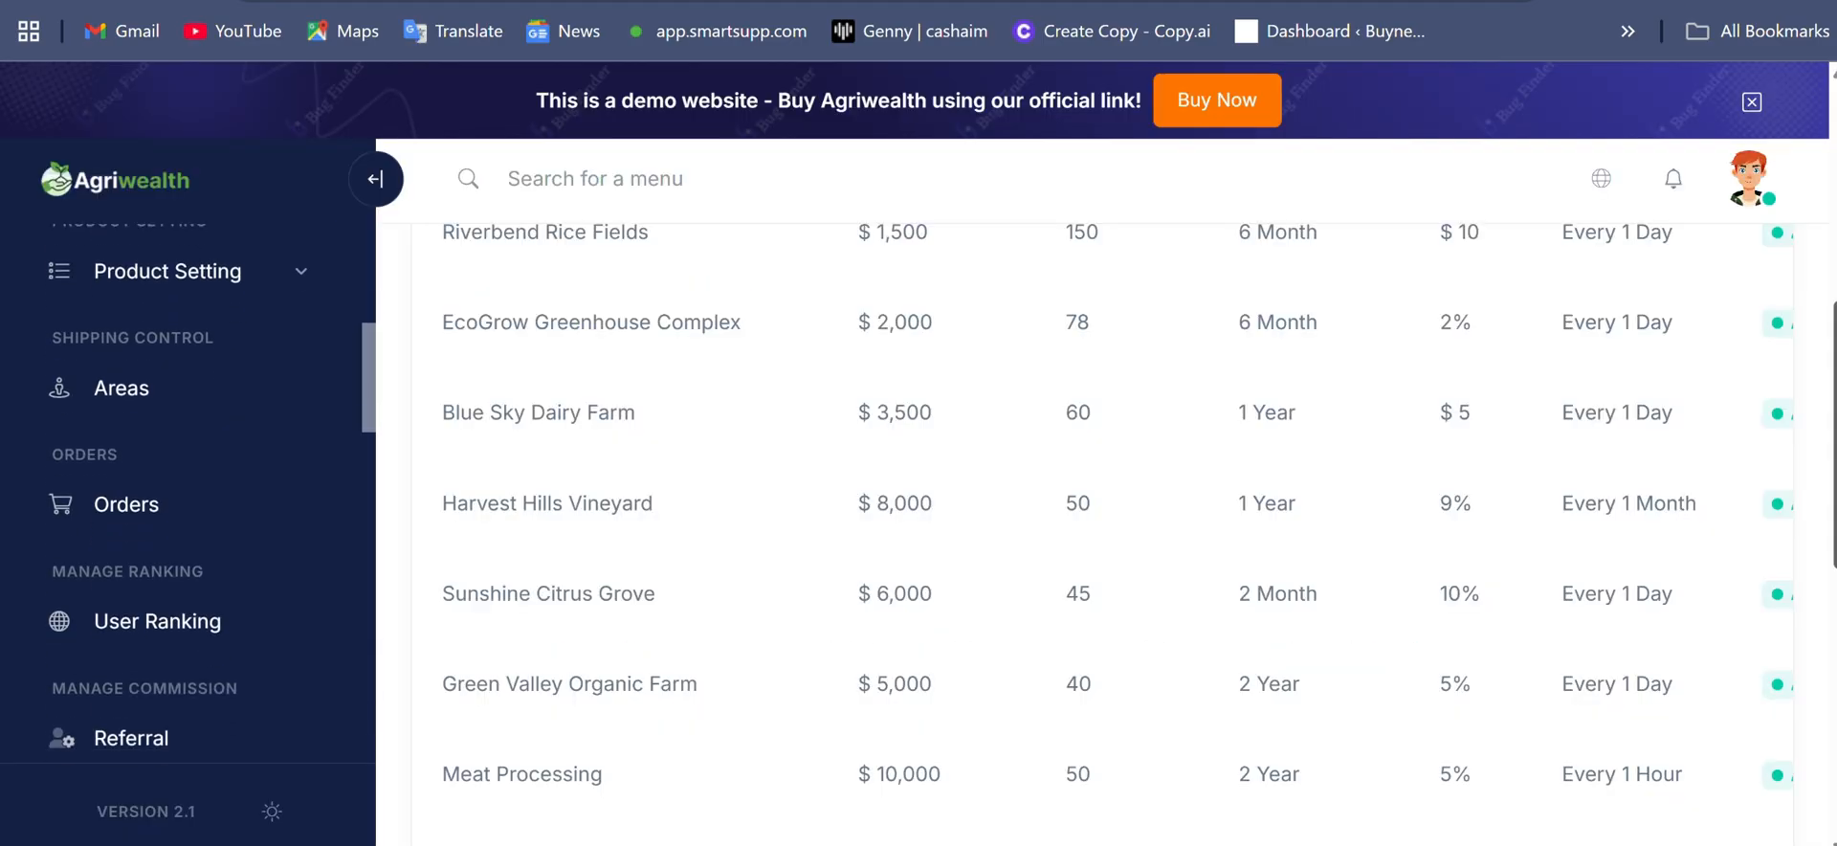
- In the admin area, open the Control Panel and look over the available settings categories
scroll(192, 479, "down", 5)
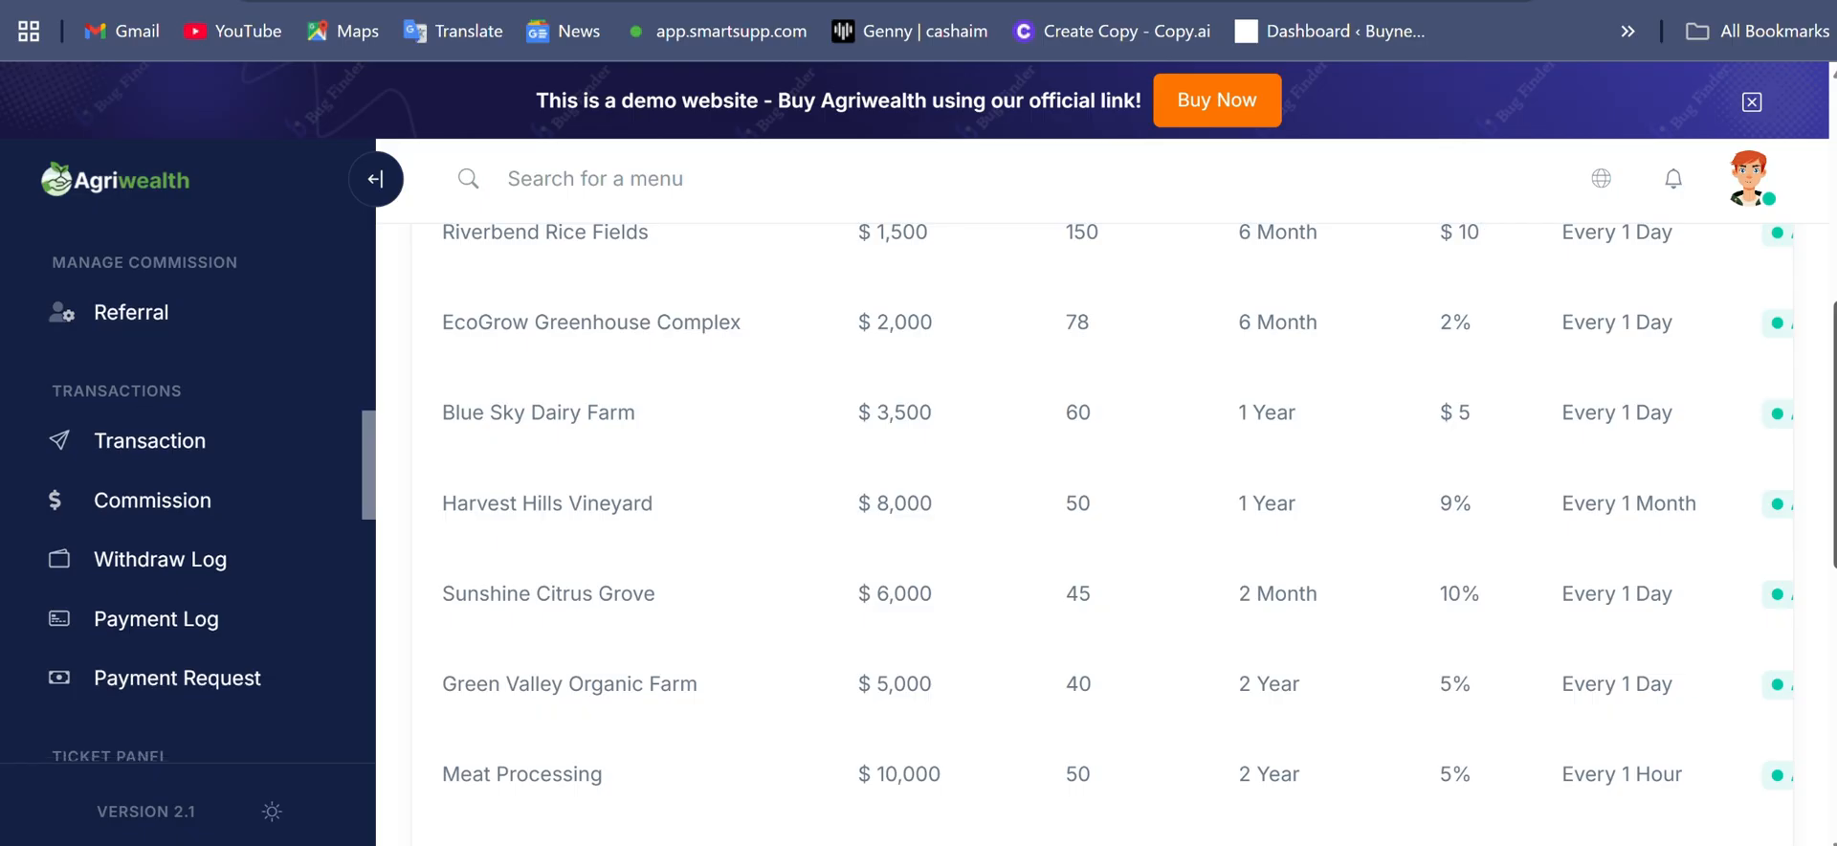
scroll(191, 498, "down", 4)
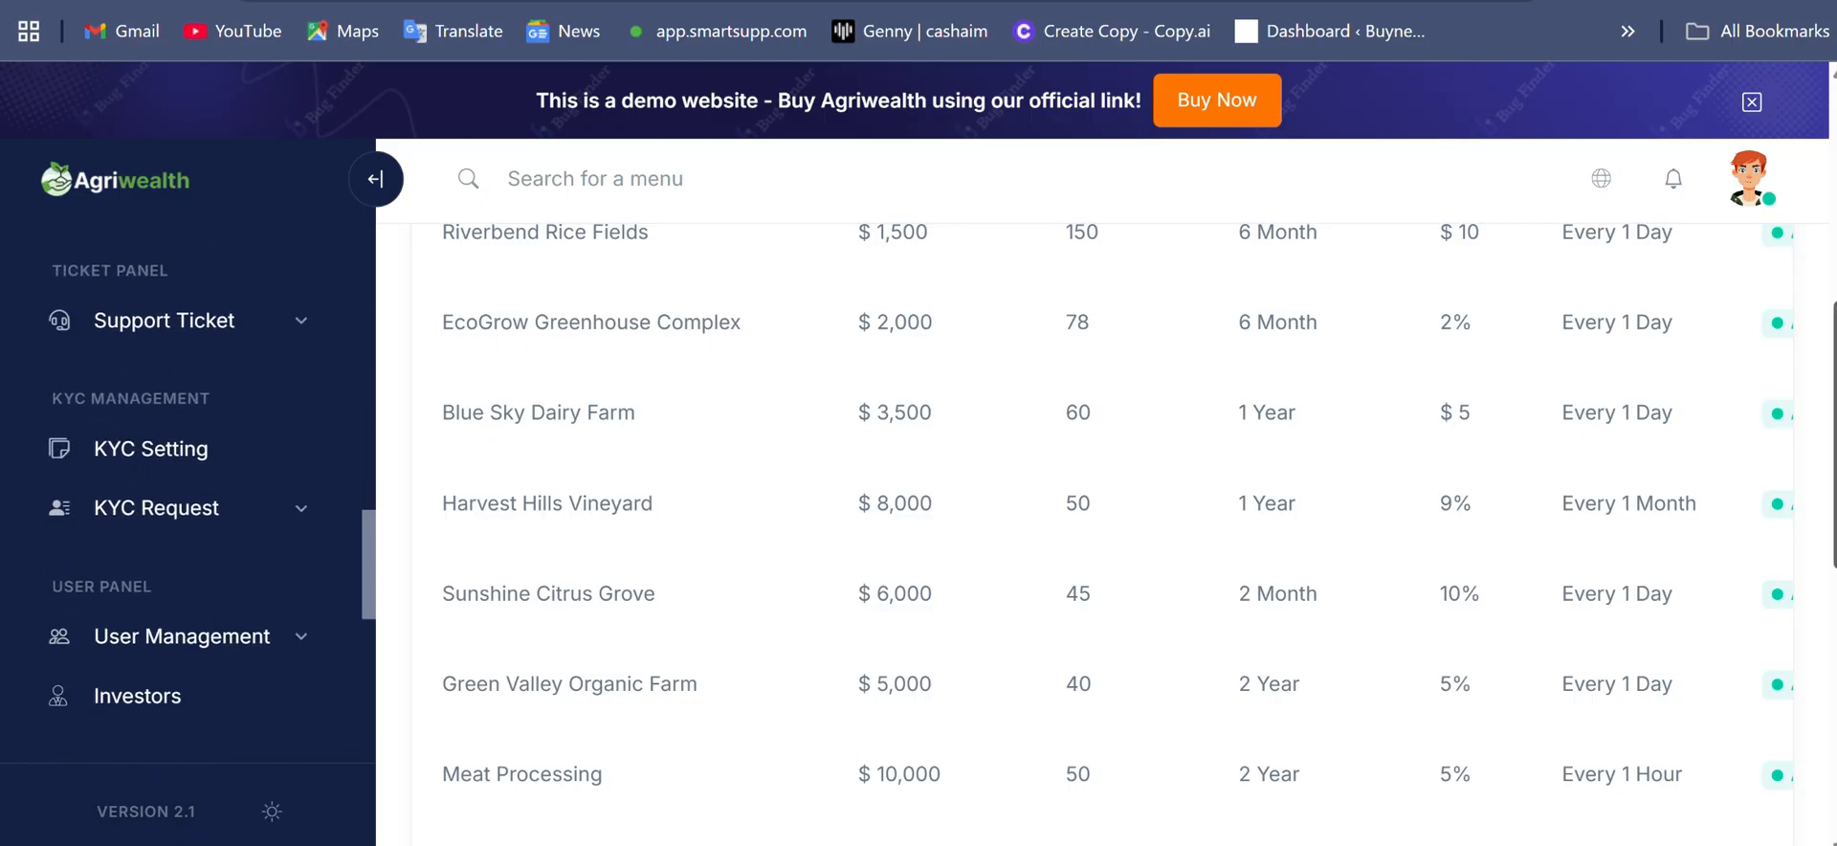
scroll(191, 497, "down", 4)
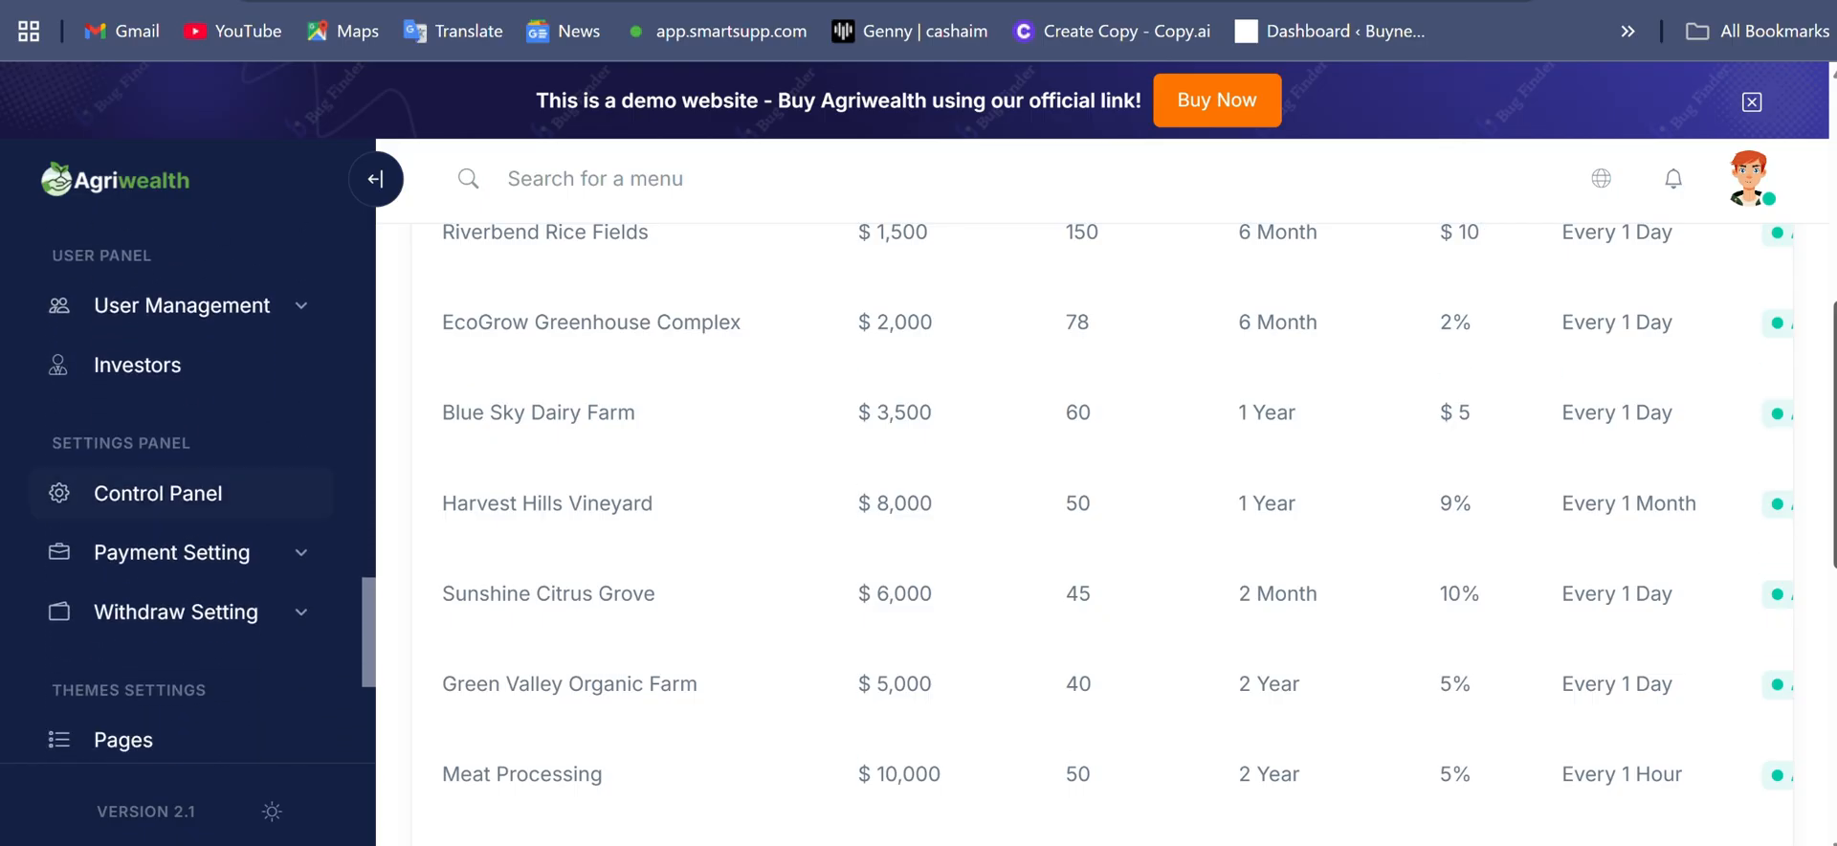
left_click(158, 492)
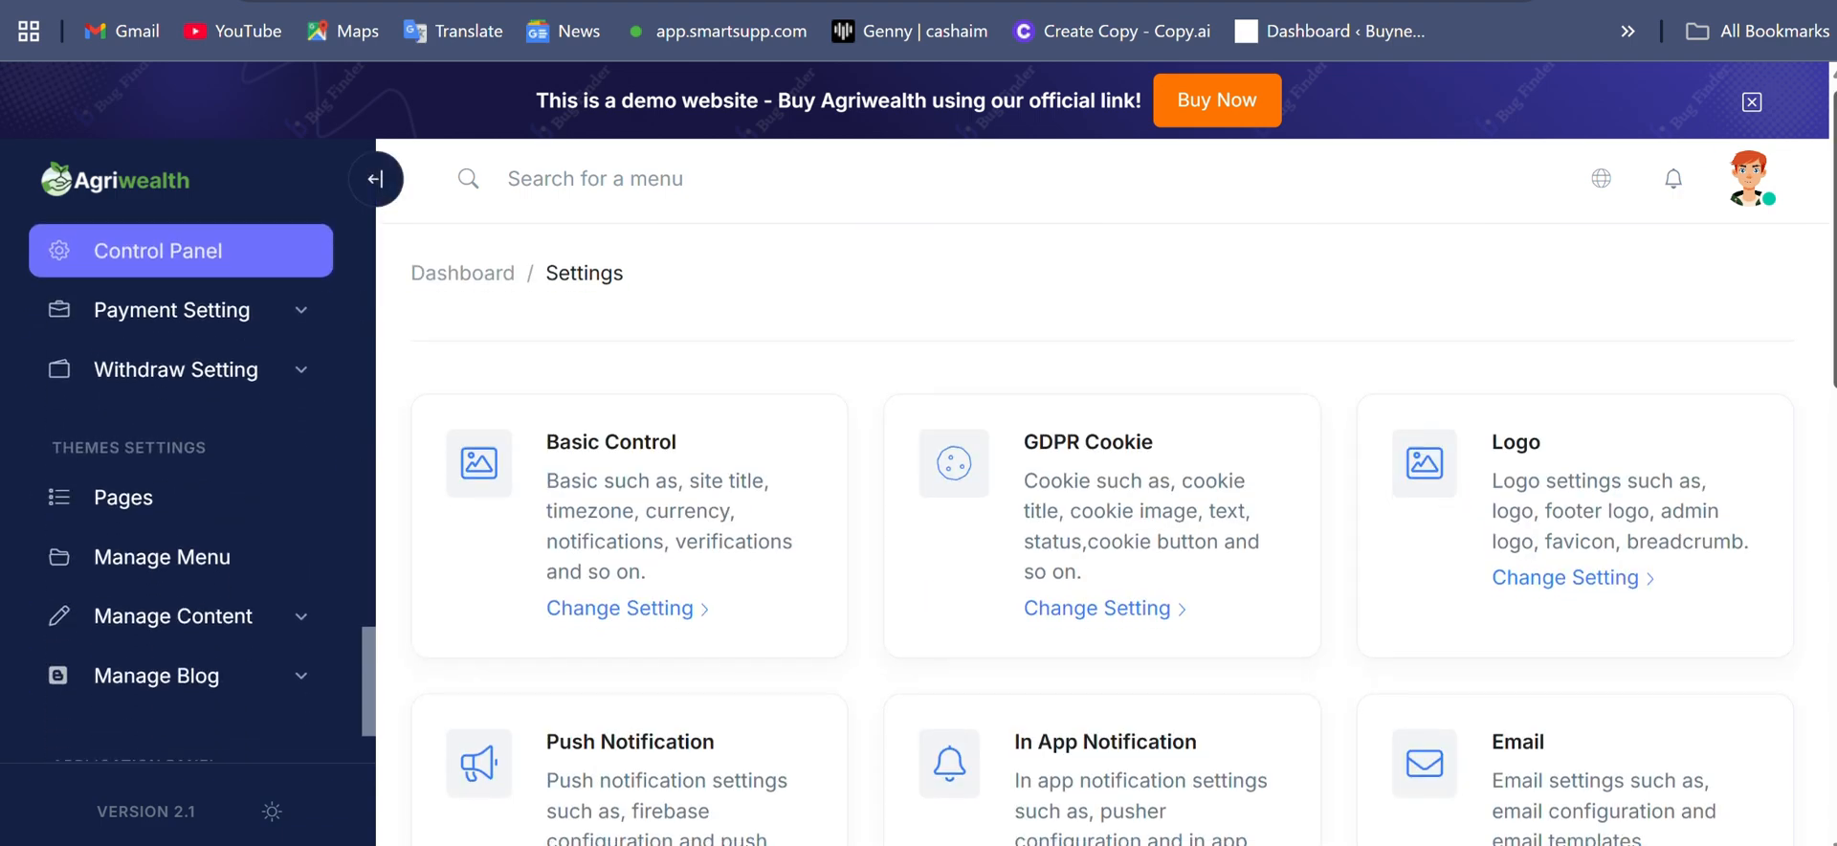
scroll(1106, 532, "down", 6)
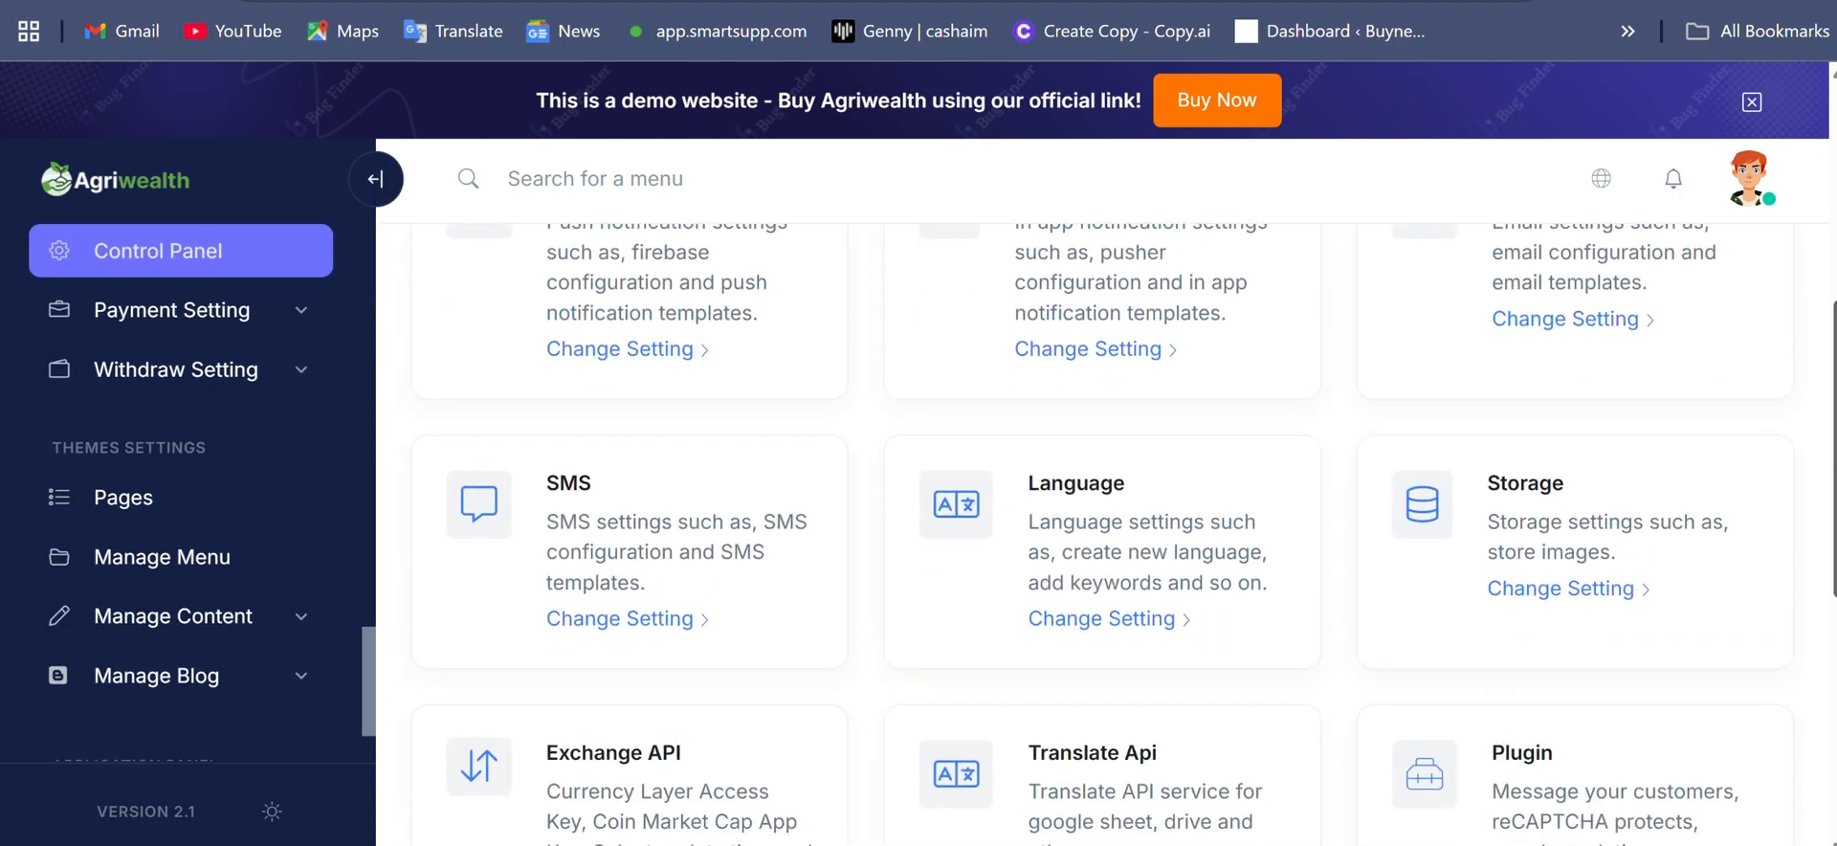
scroll(1106, 532, "down", 6)
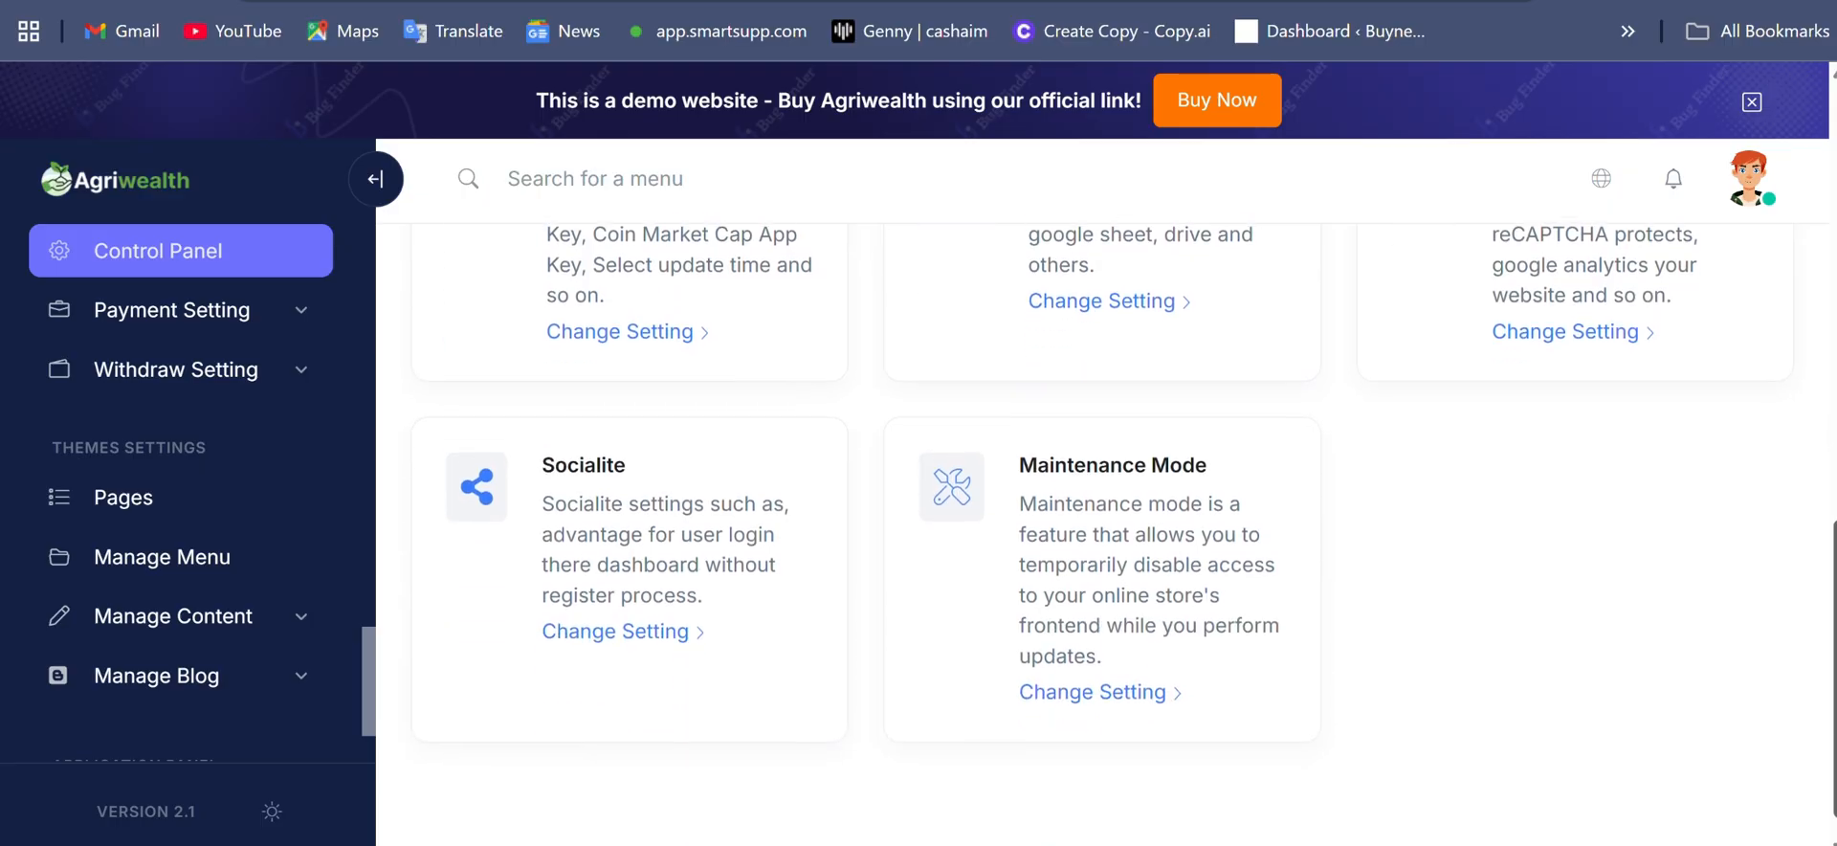
scroll(1106, 532, "up", 11)
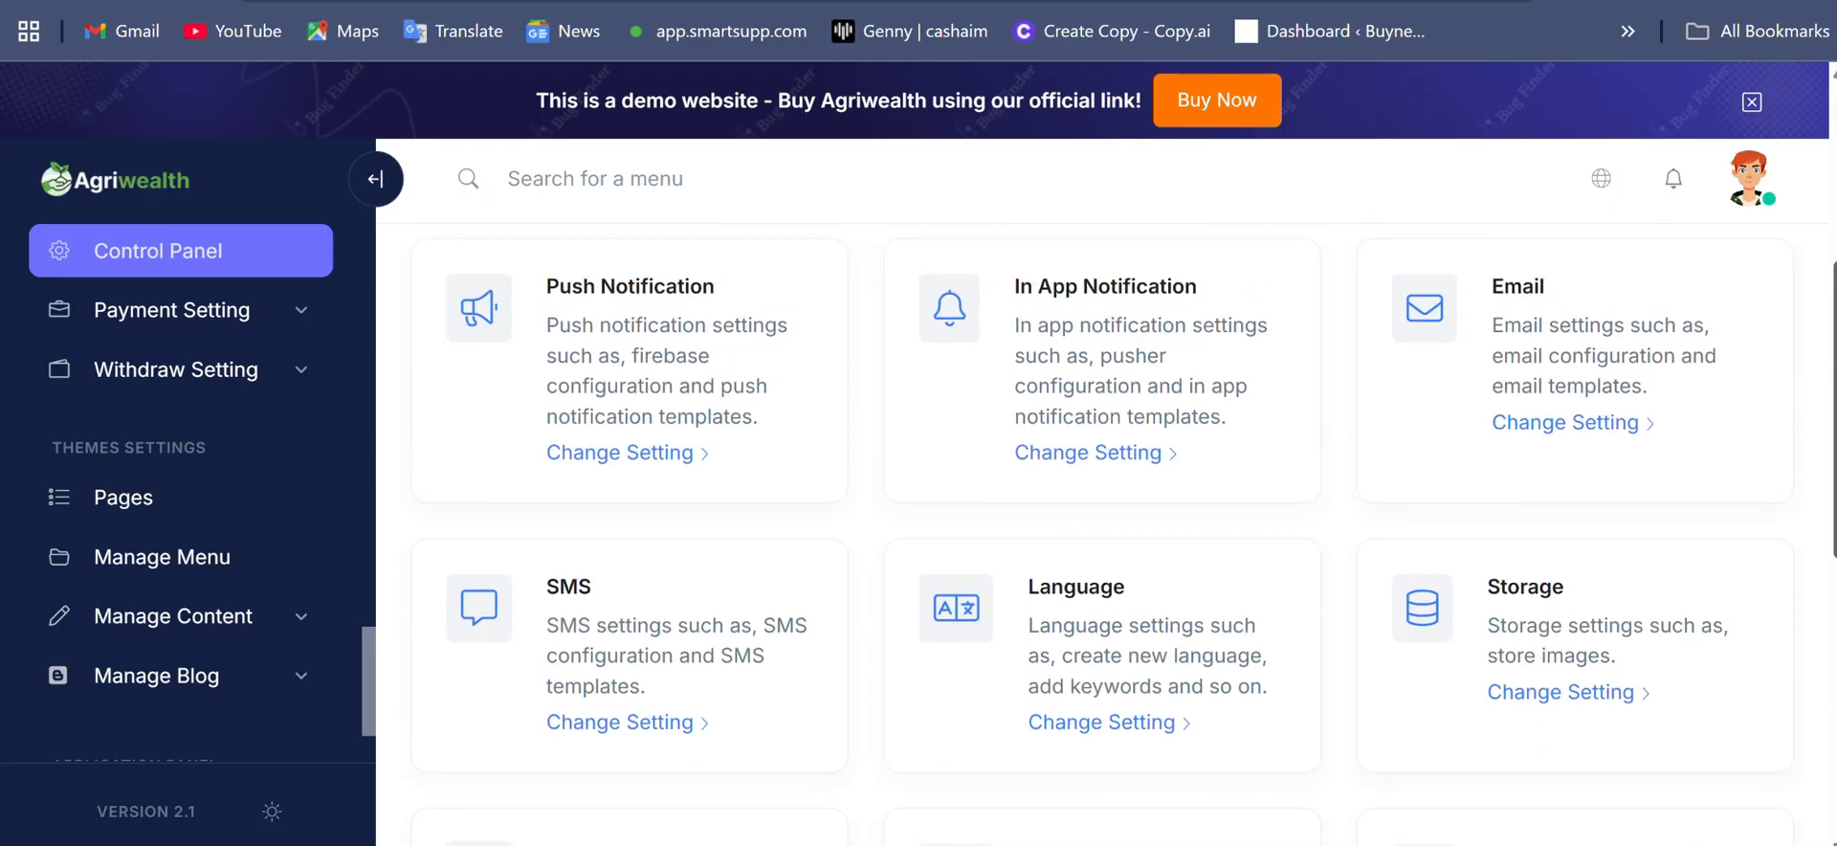
scroll(1106, 532, "up", 3)
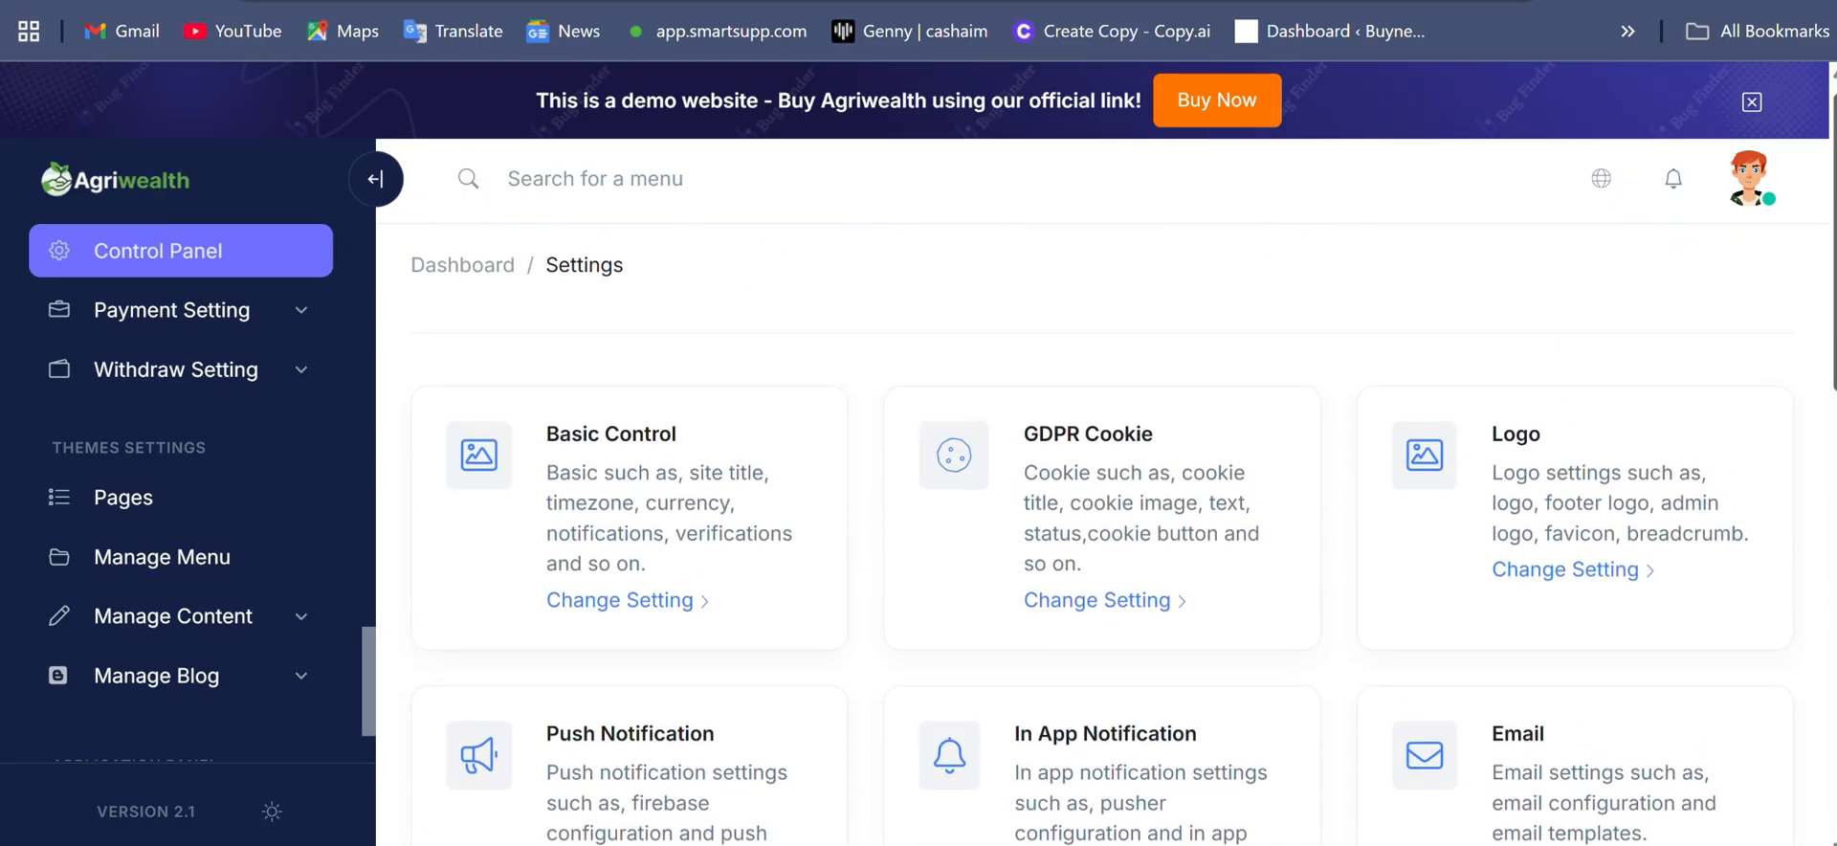
- Open the Payment Gateway settings and look over the list of payment methods
left_click(181, 310)
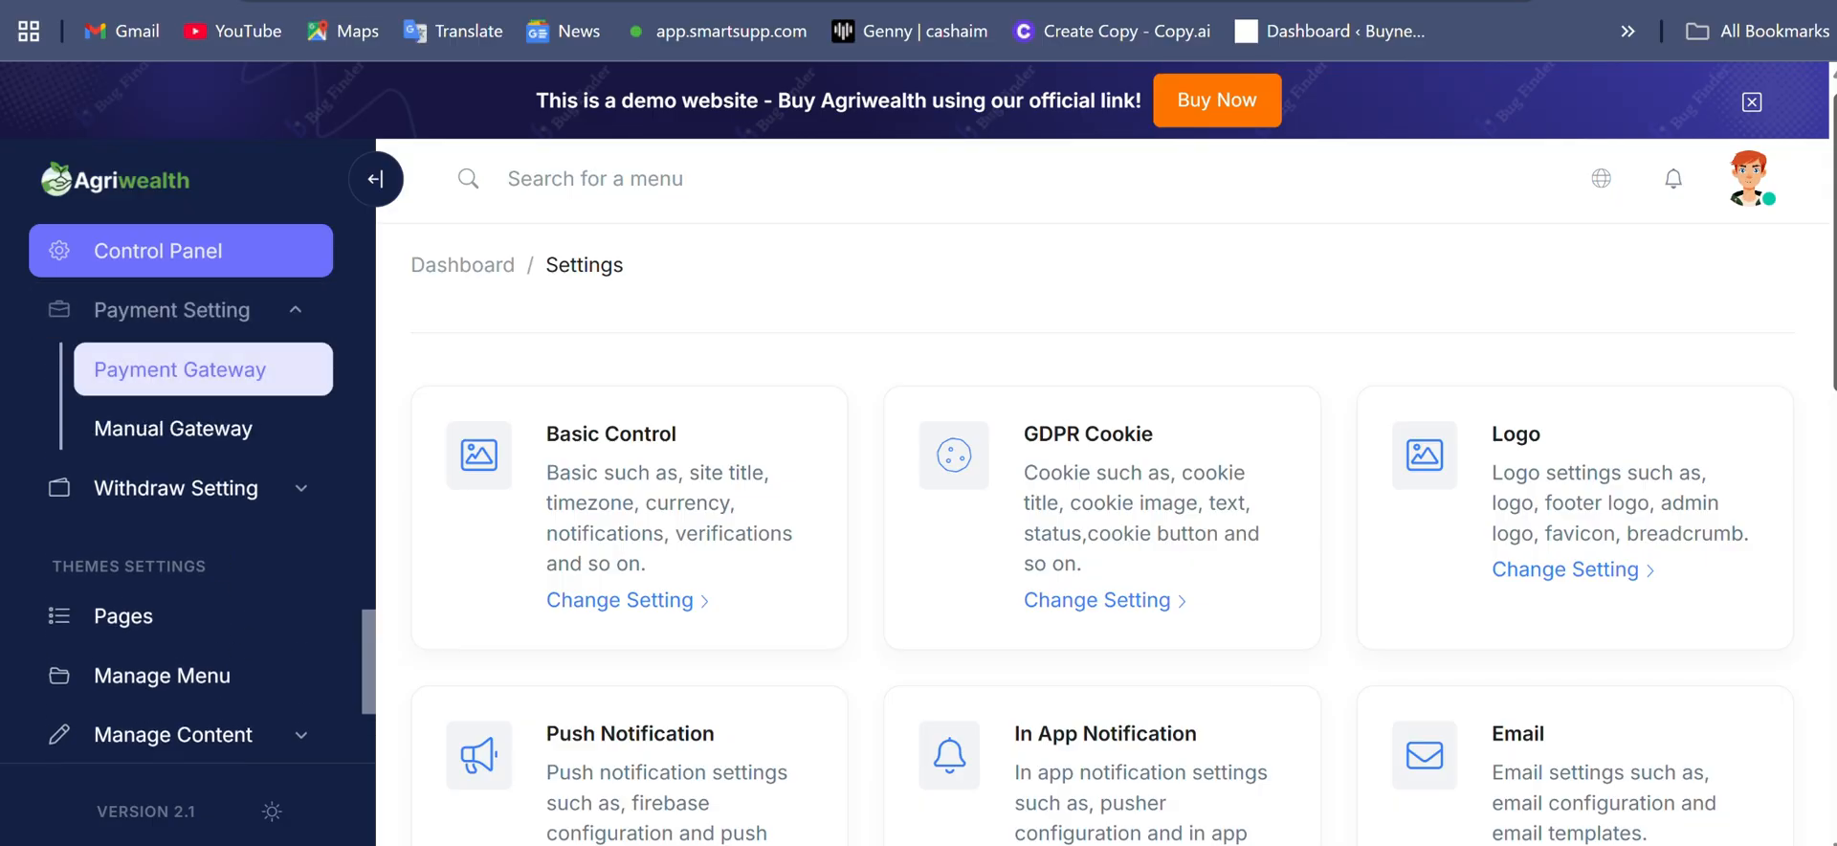
left_click(180, 370)
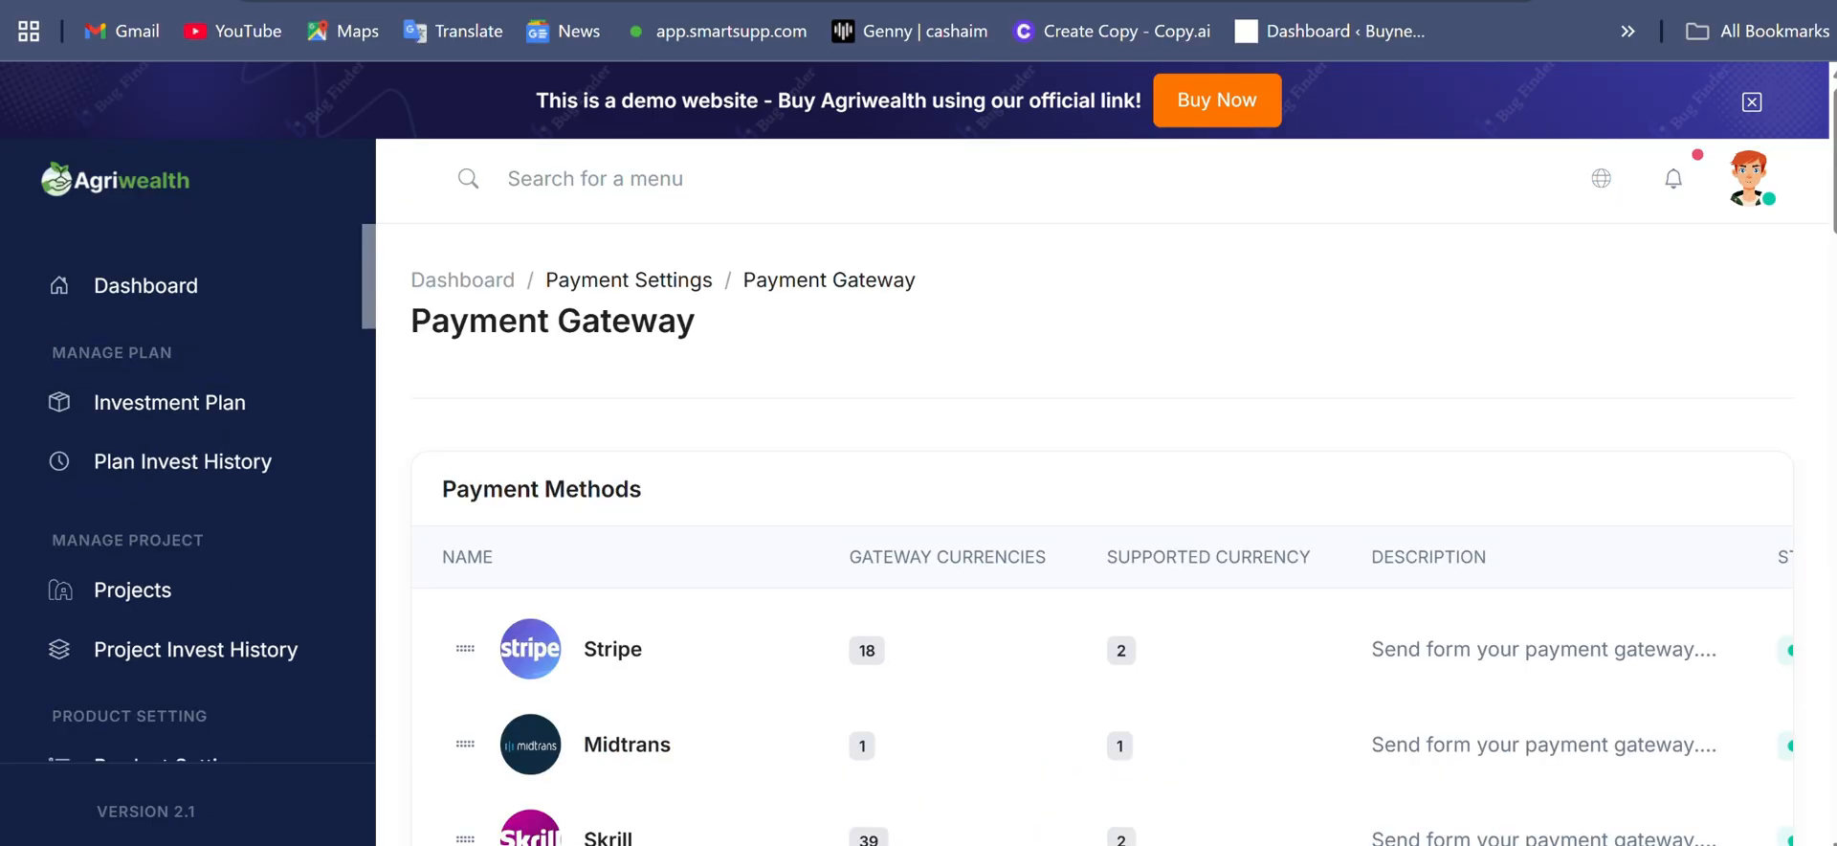
scroll(1100, 536, "down", 4)
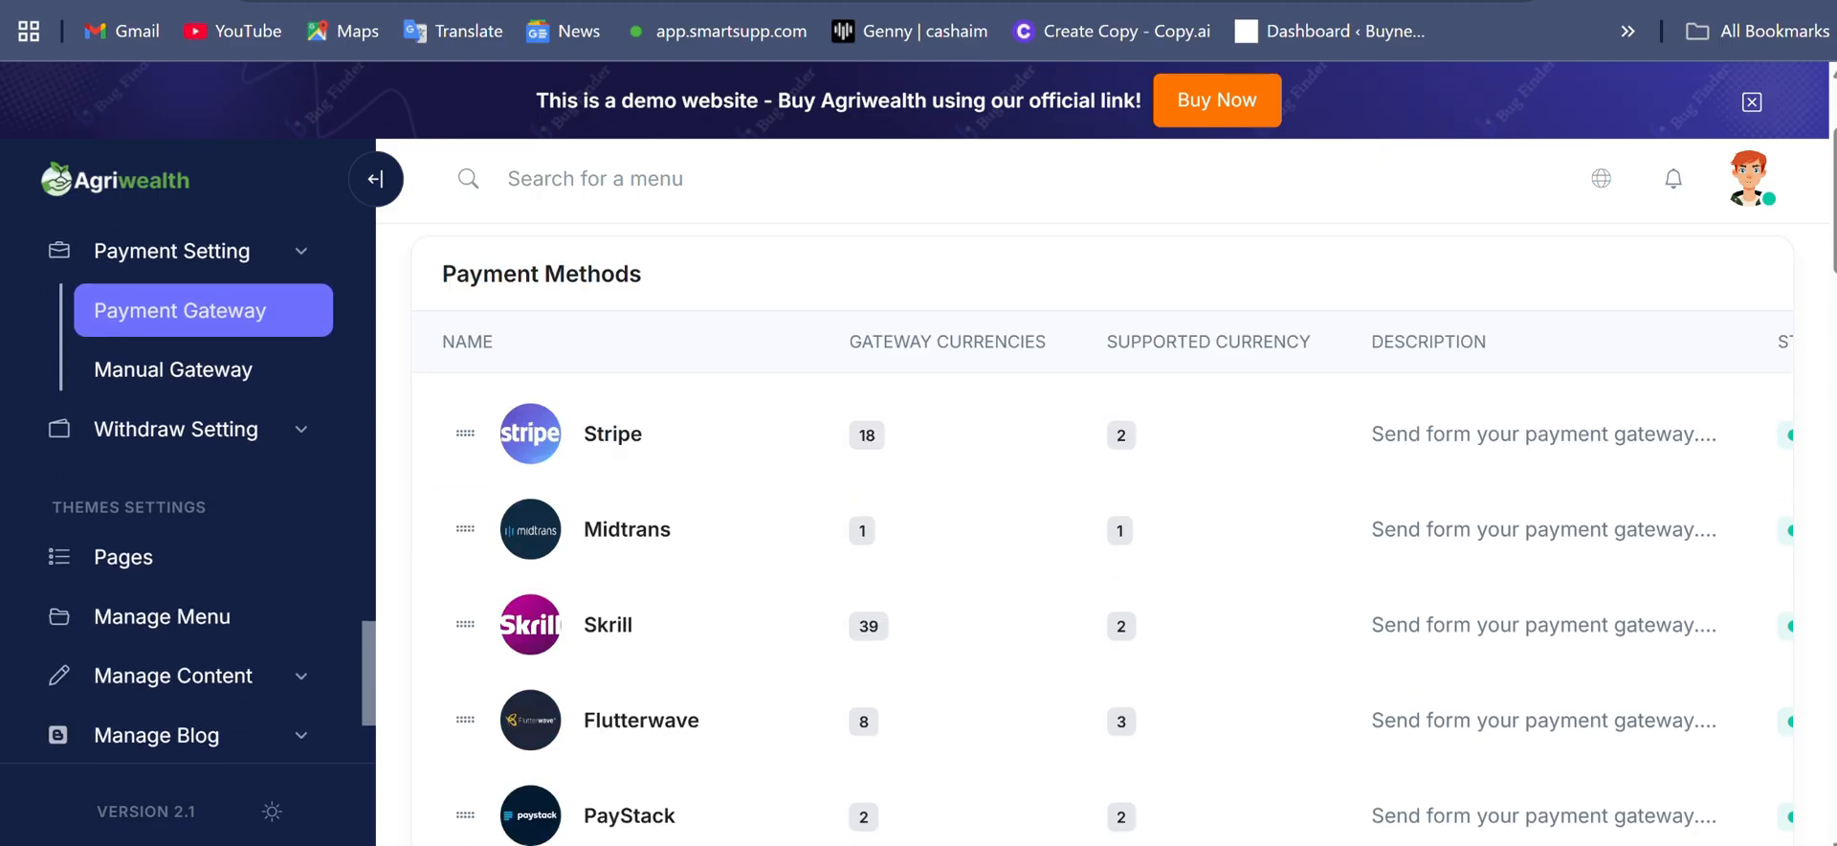
scroll(1100, 536, "down", 3)
scroll(1100, 536, "up", 5)
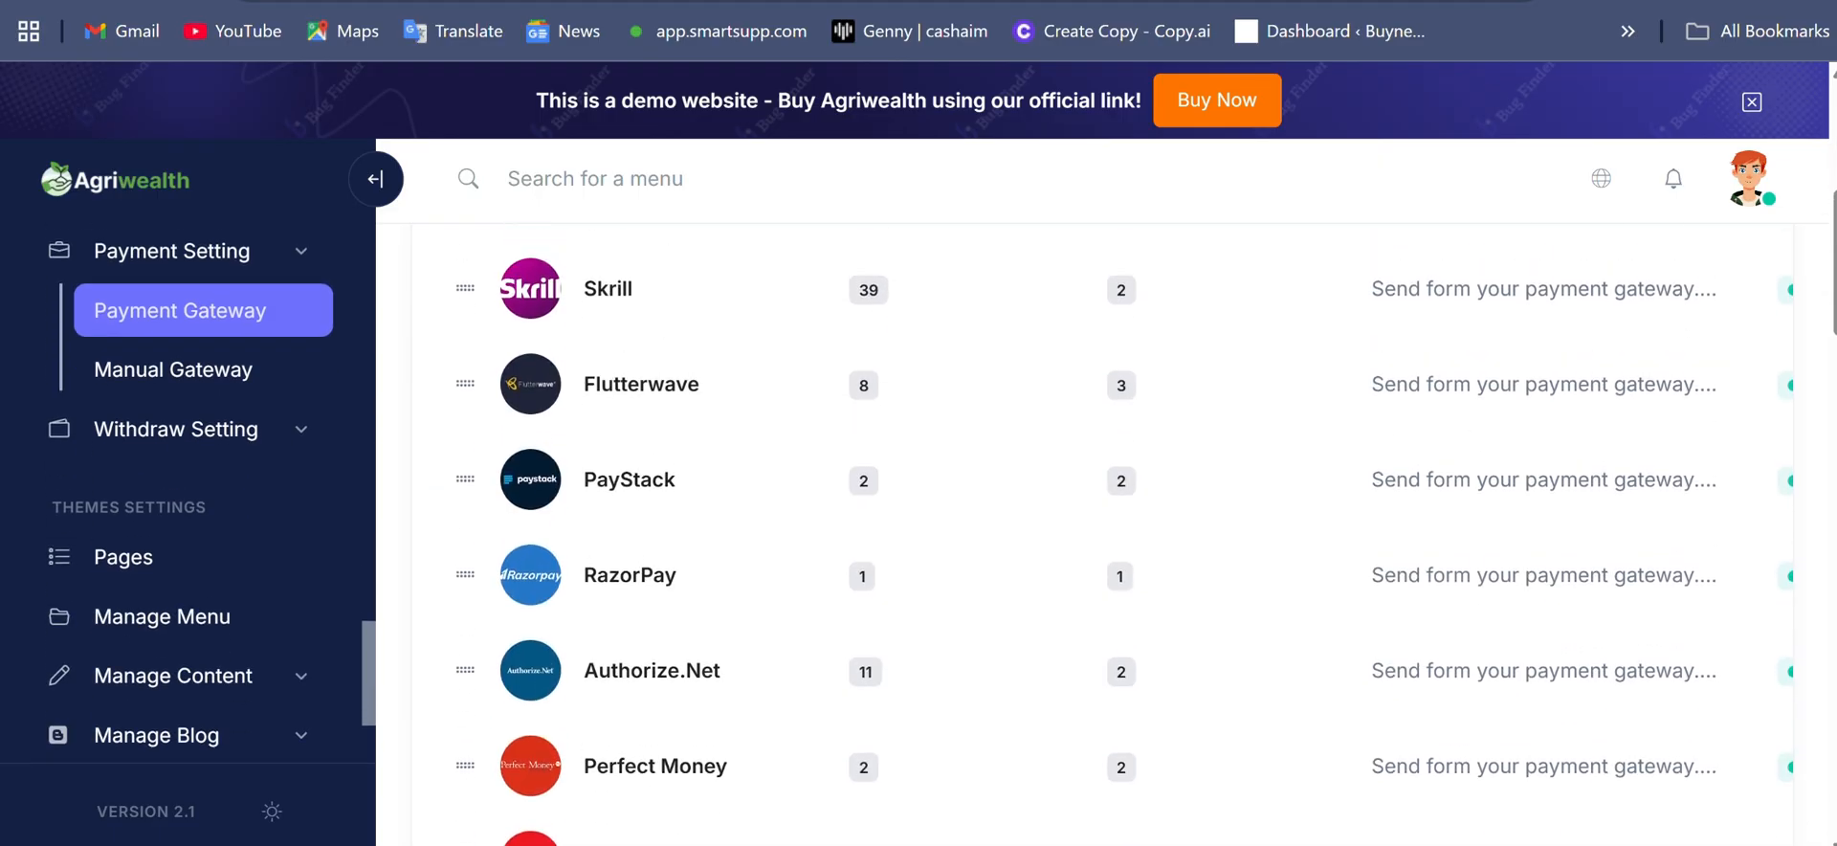
scroll(1100, 536, "up", 1)
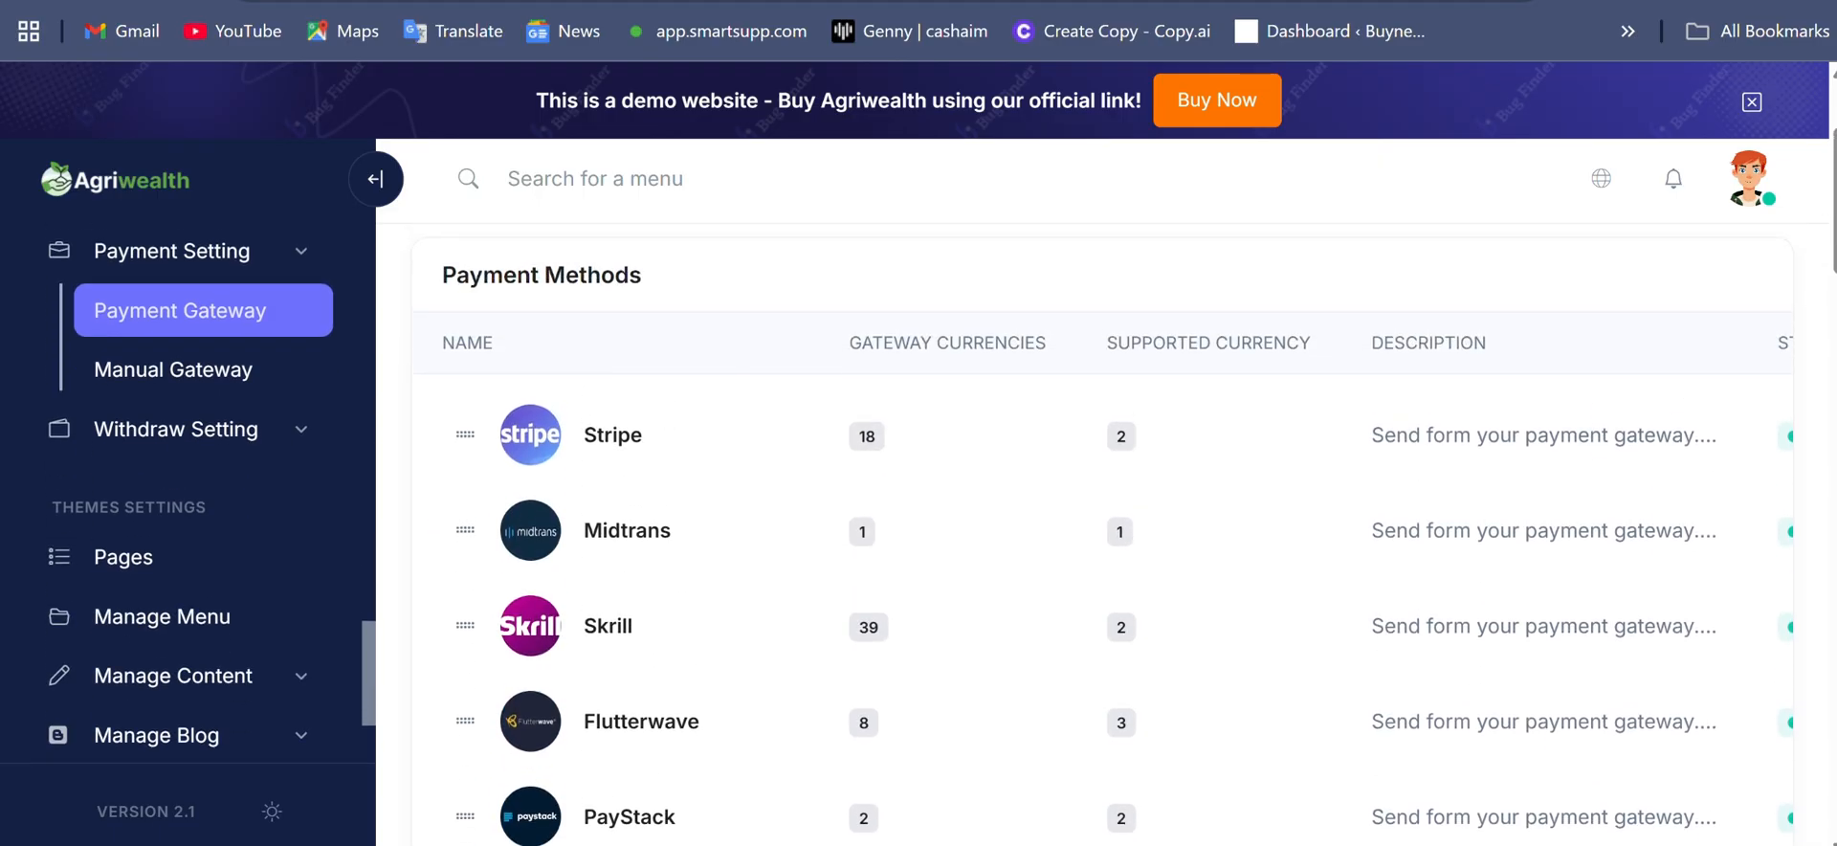
- Switch to the AgriWealth blog article and examine its banner image, platform description, and demo and download links
key("ctrl+Tab")
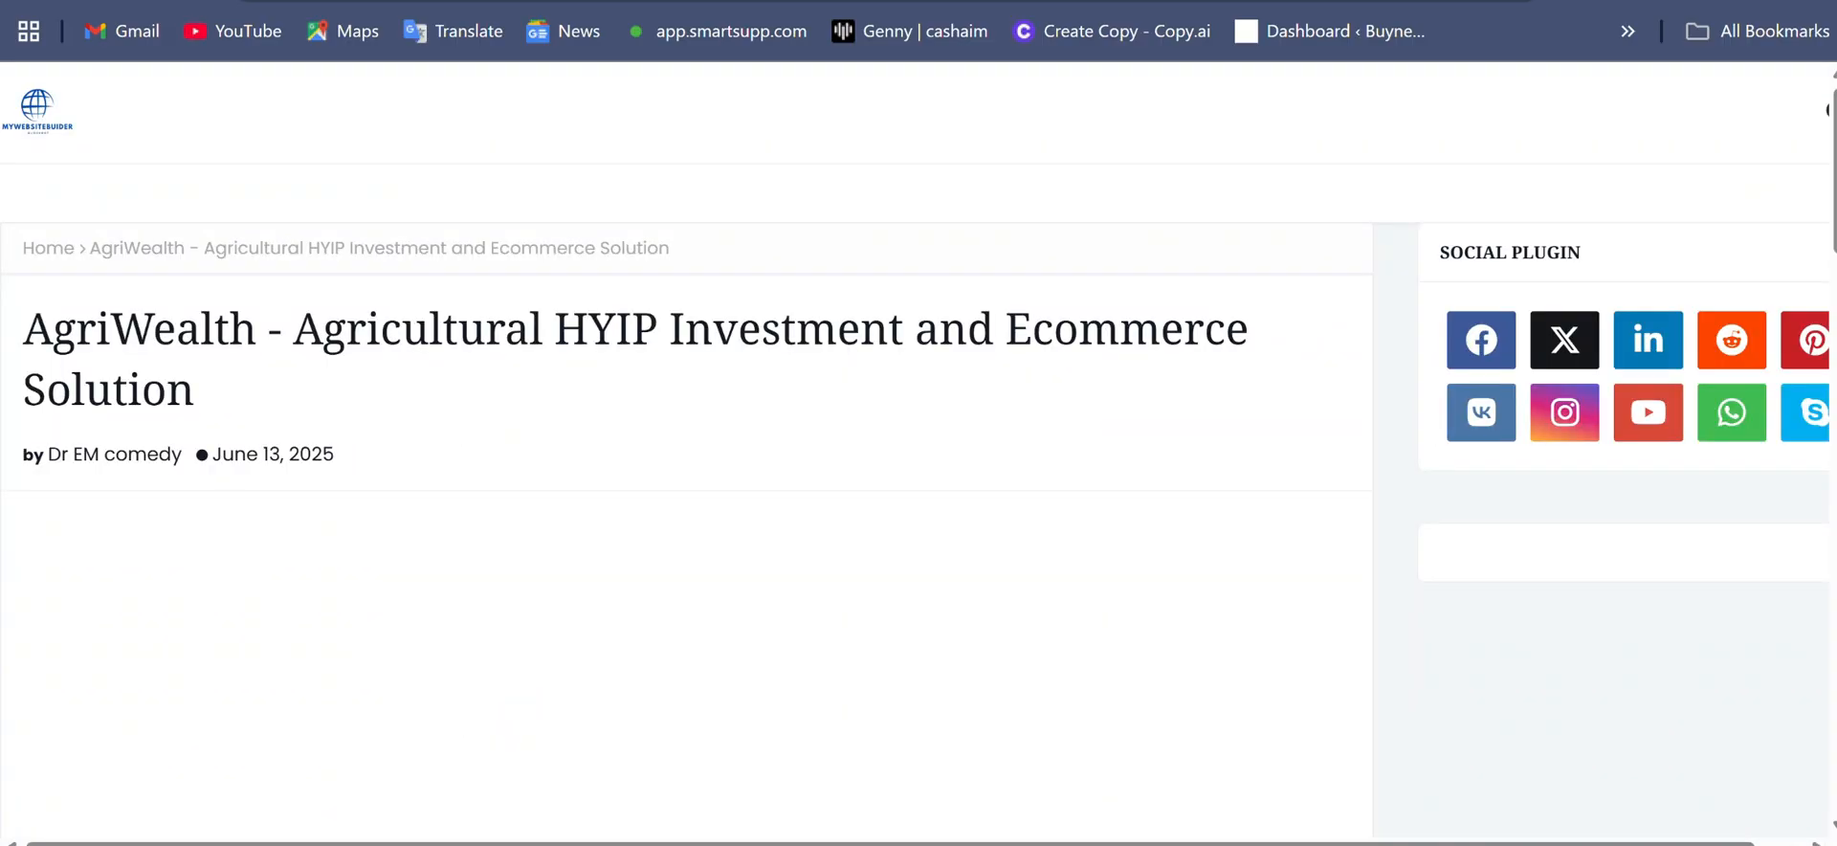
scroll(918, 449, "down", 5)
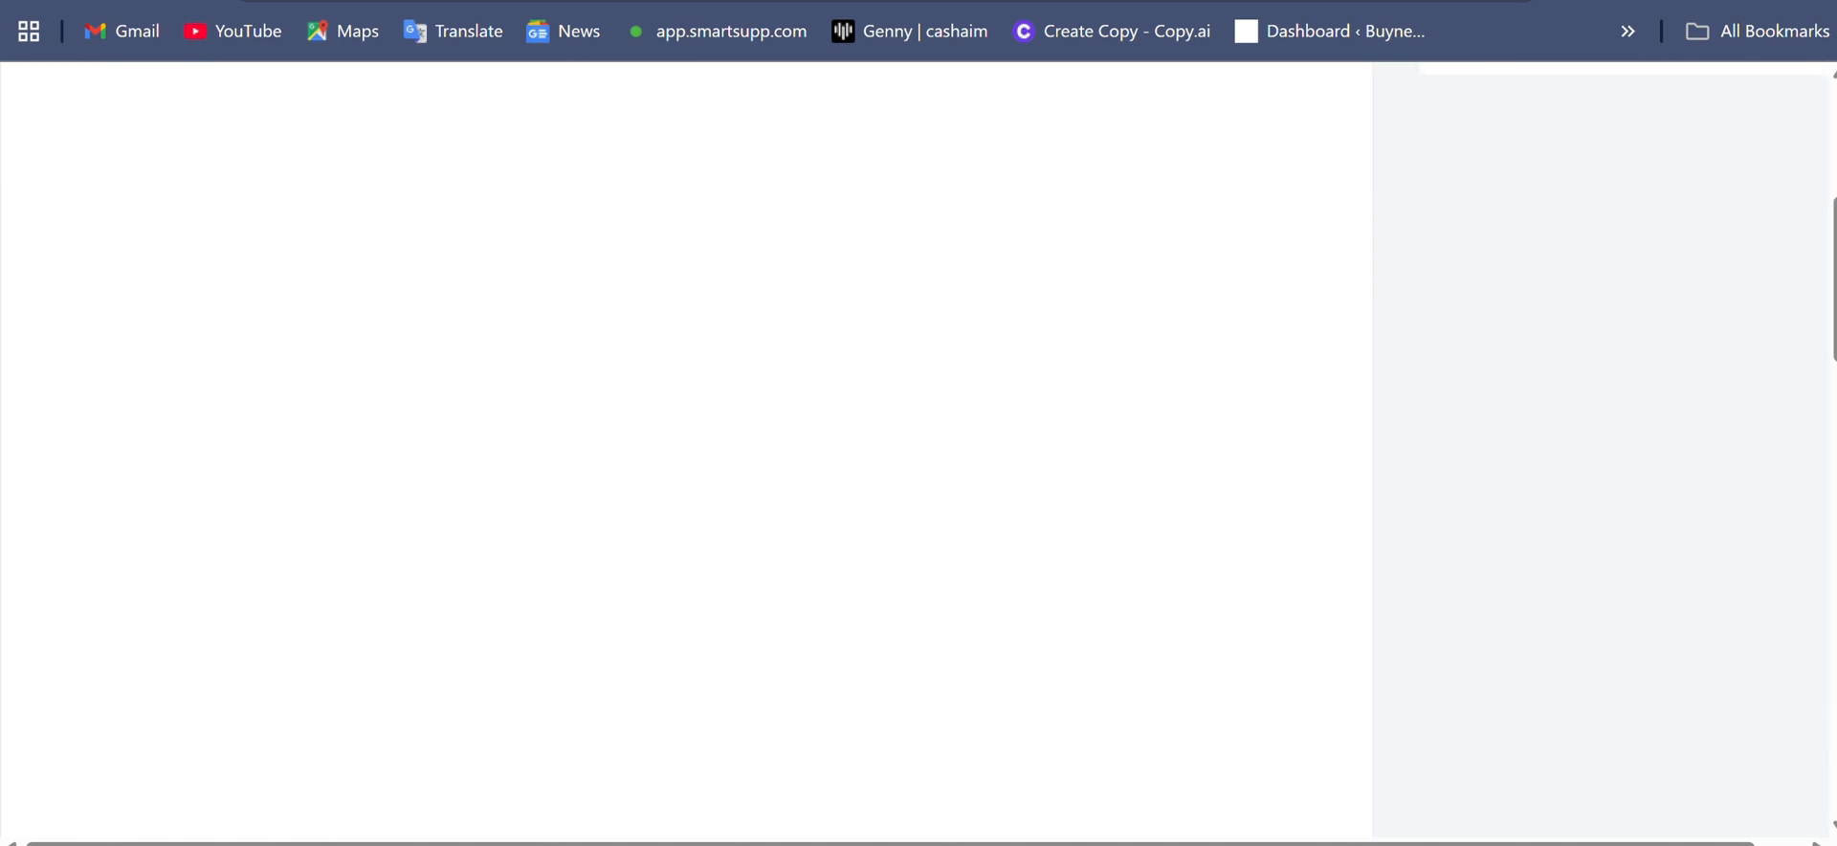
scroll(686, 449, "down", 2)
scroll(686, 450, "down", 5)
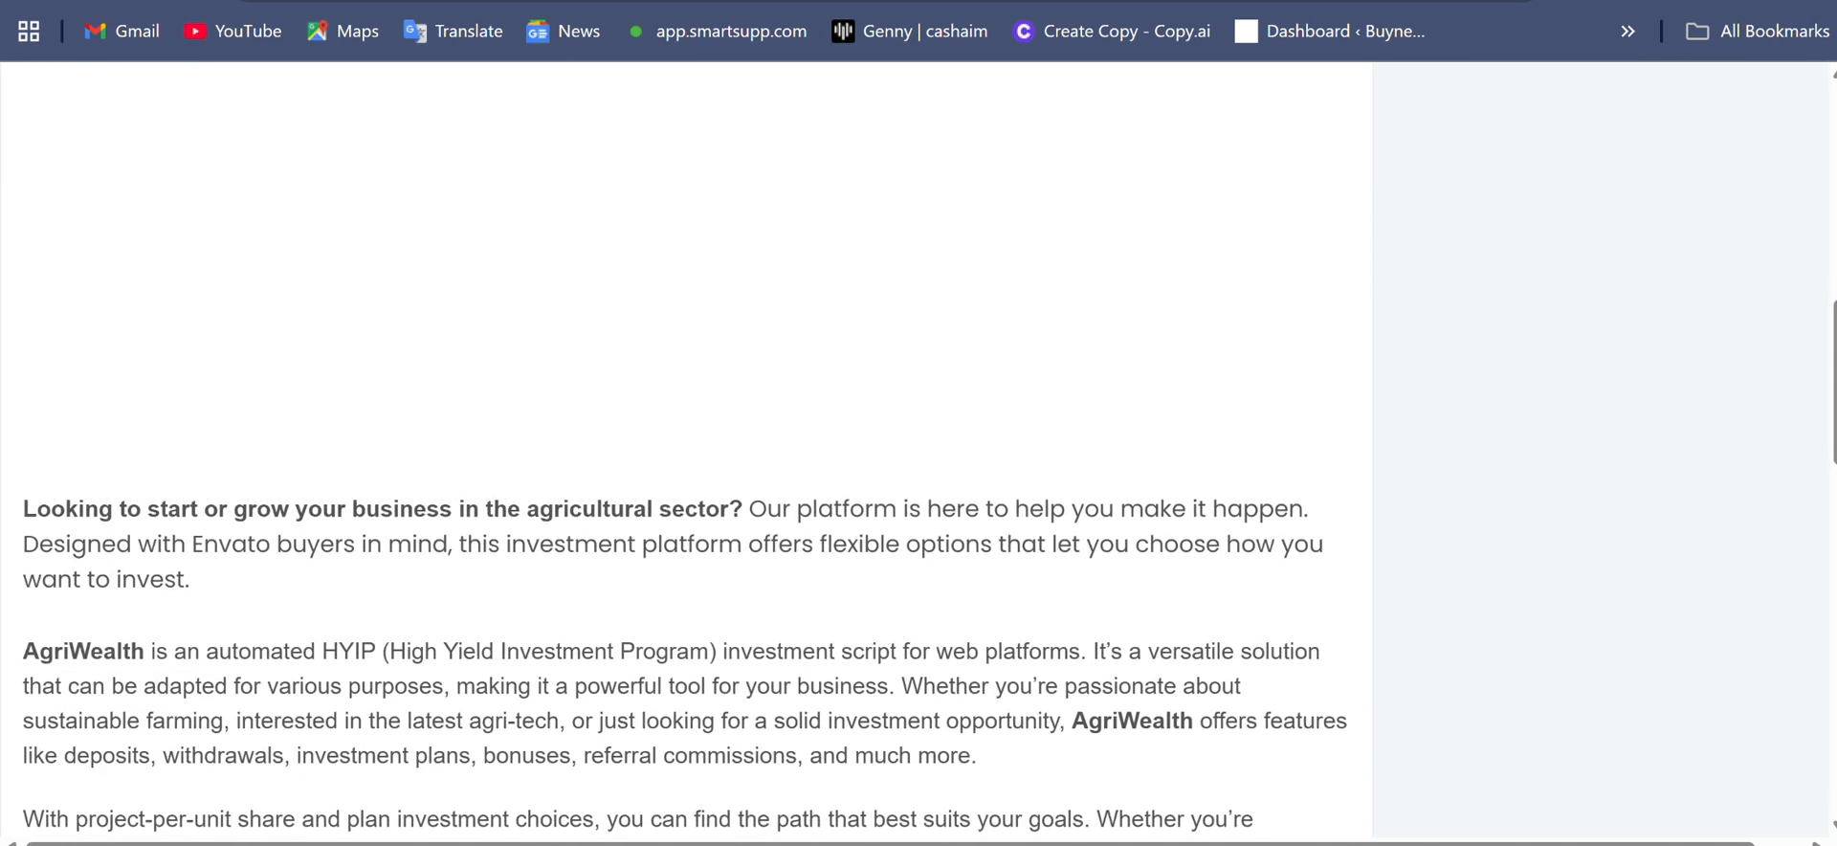
scroll(686, 450, "down", 3)
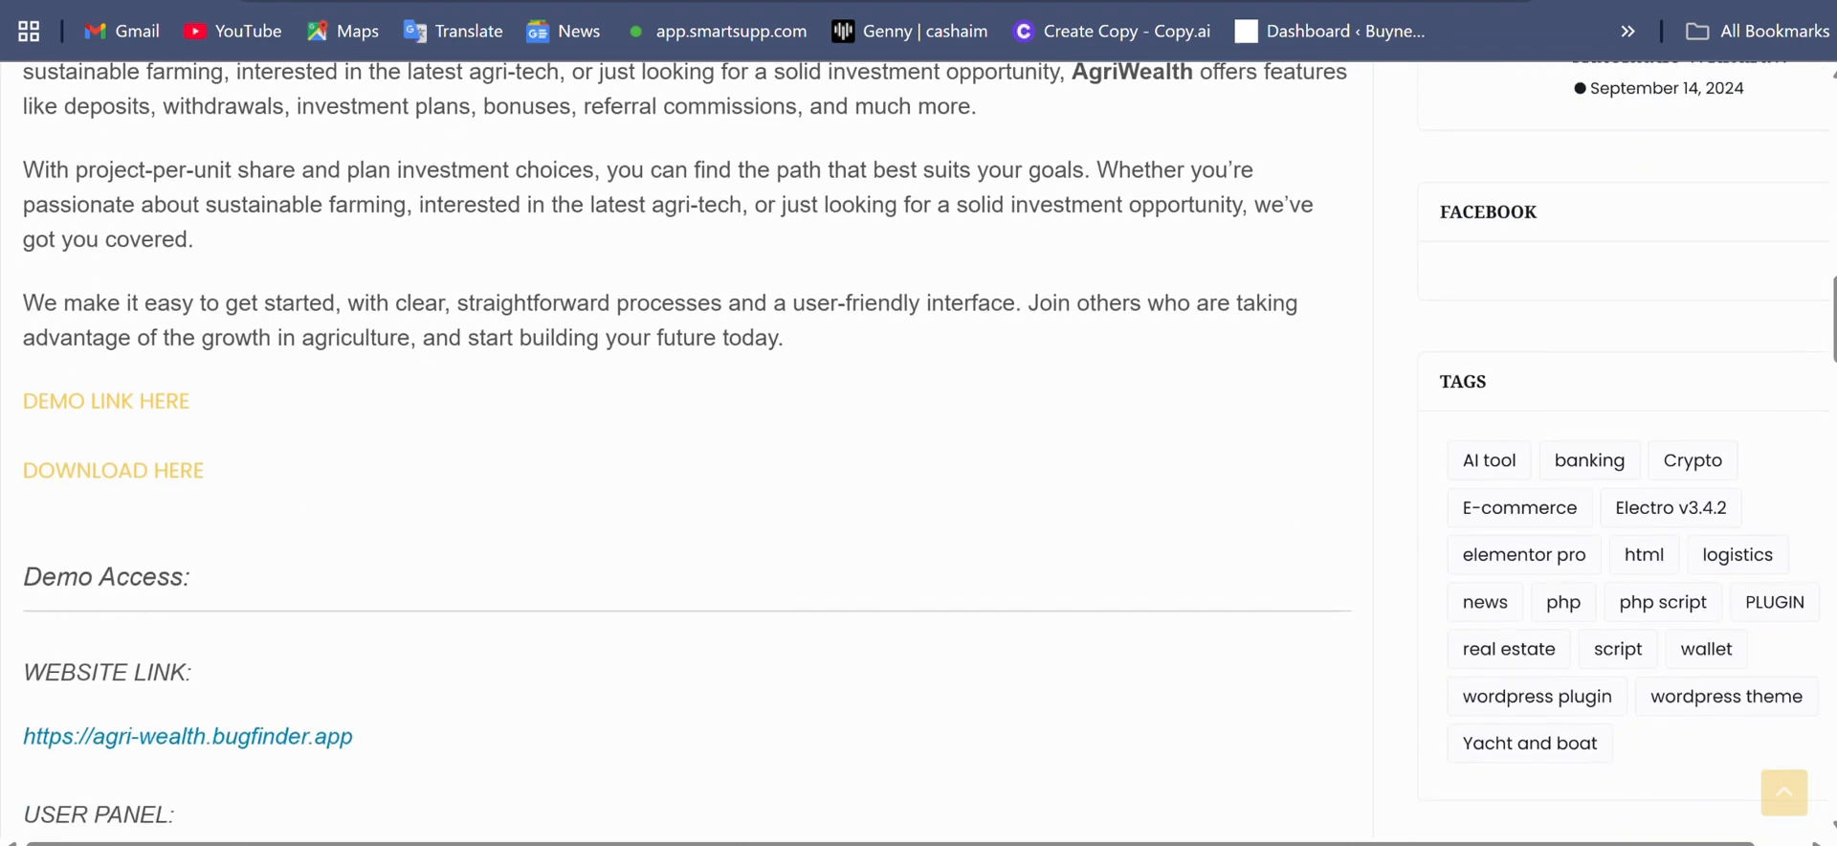
scroll(685, 450, "up", 5)
scroll(686, 449, "up", 4)
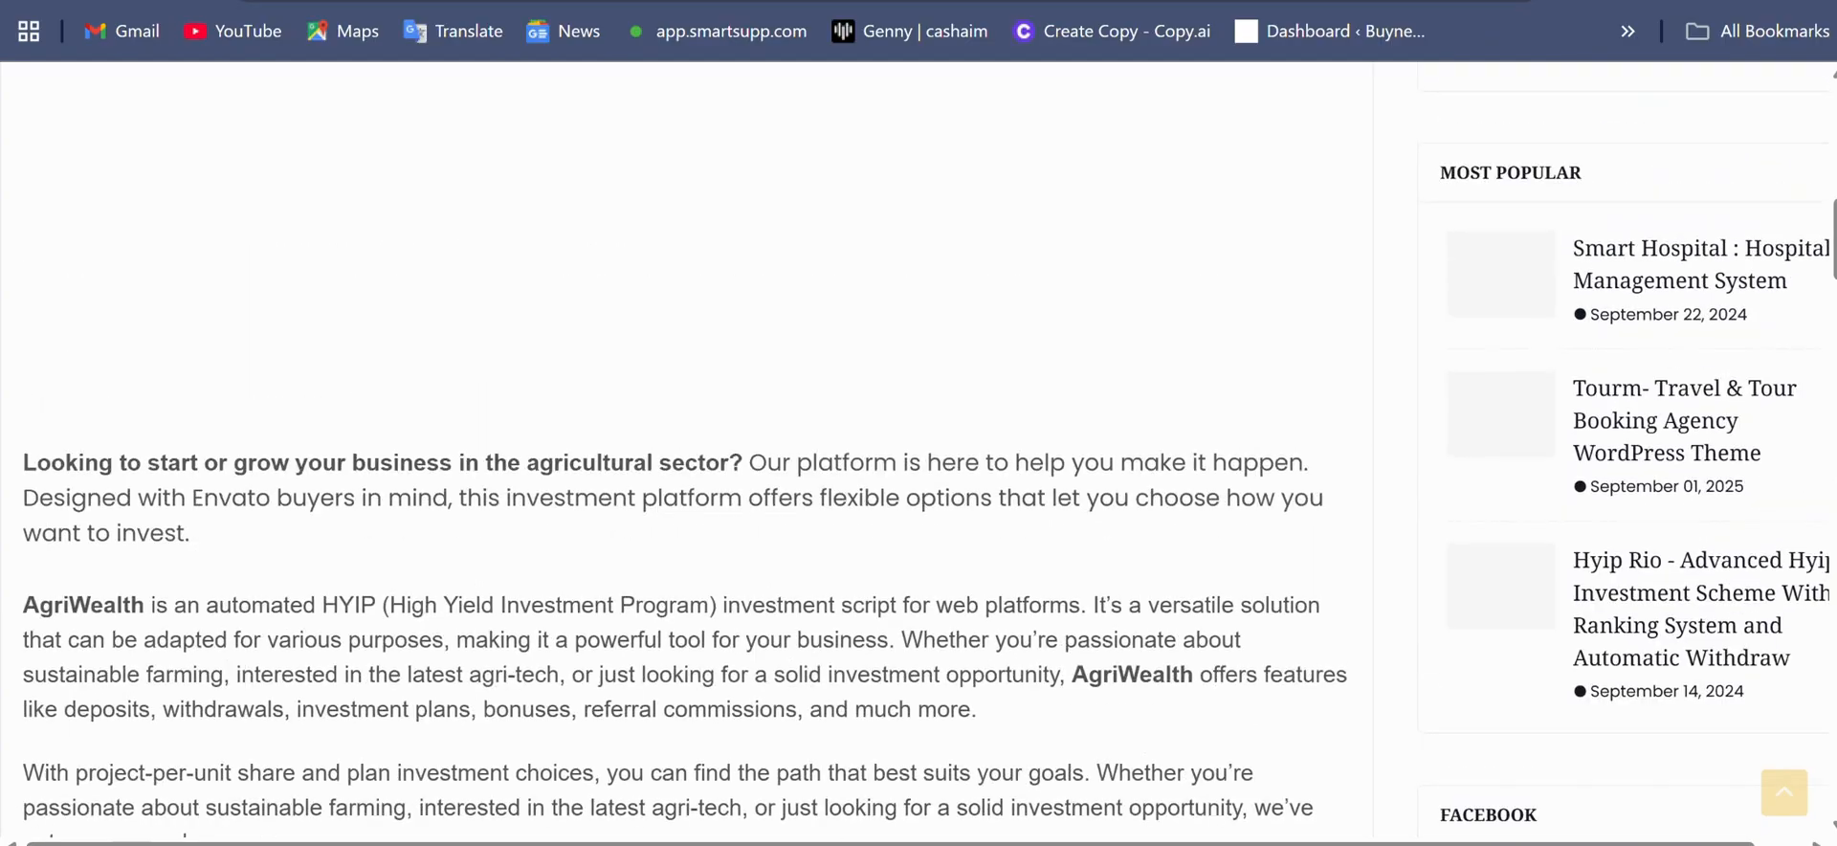
scroll(686, 450, "down", 1)
scroll(686, 450, "up", 1)
scroll(686, 450, "up", 8)
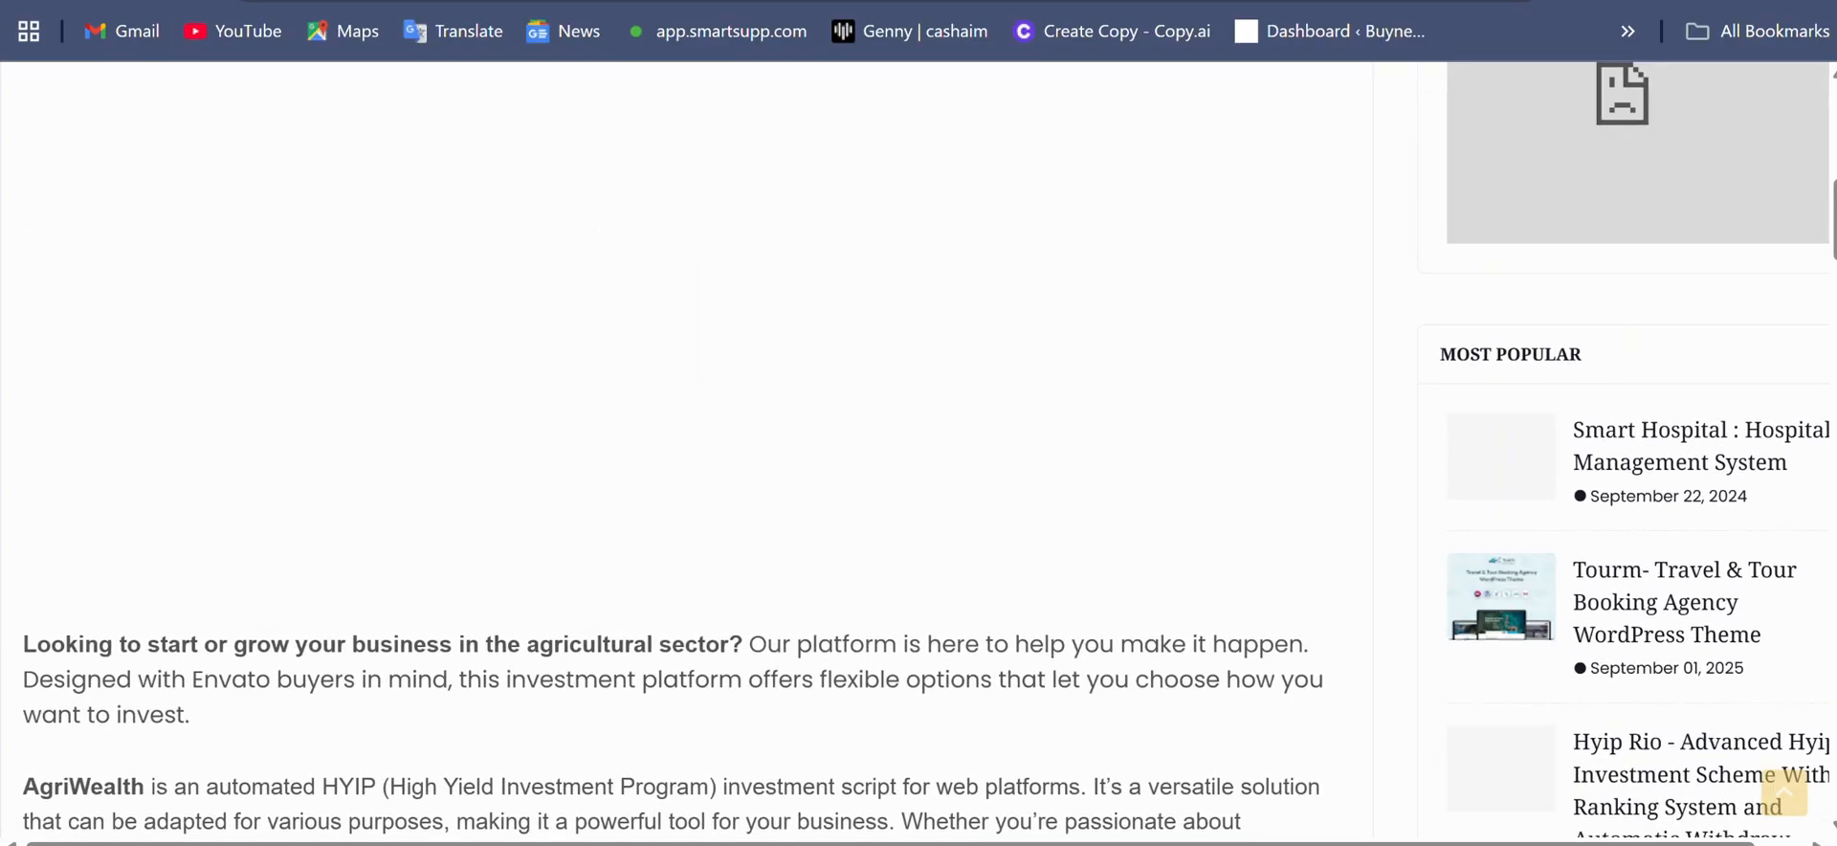
scroll(686, 450, "up", 1)
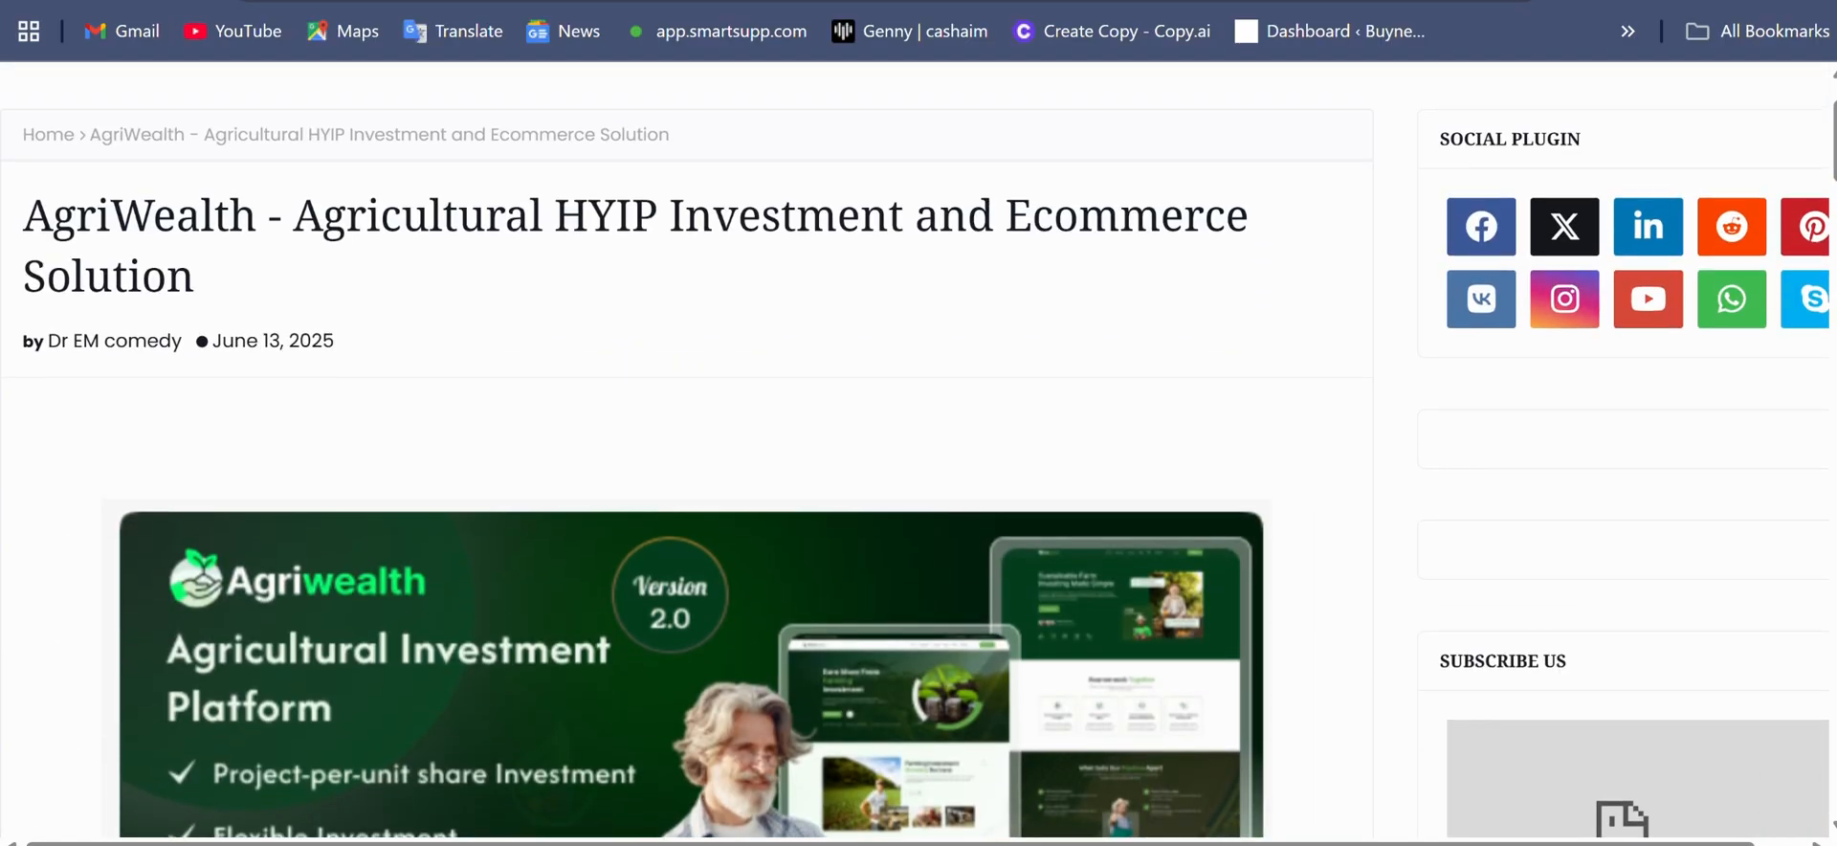
scroll(685, 450, "down", 1)
scroll(685, 450, "up", 2)
scroll(686, 450, "down", 9)
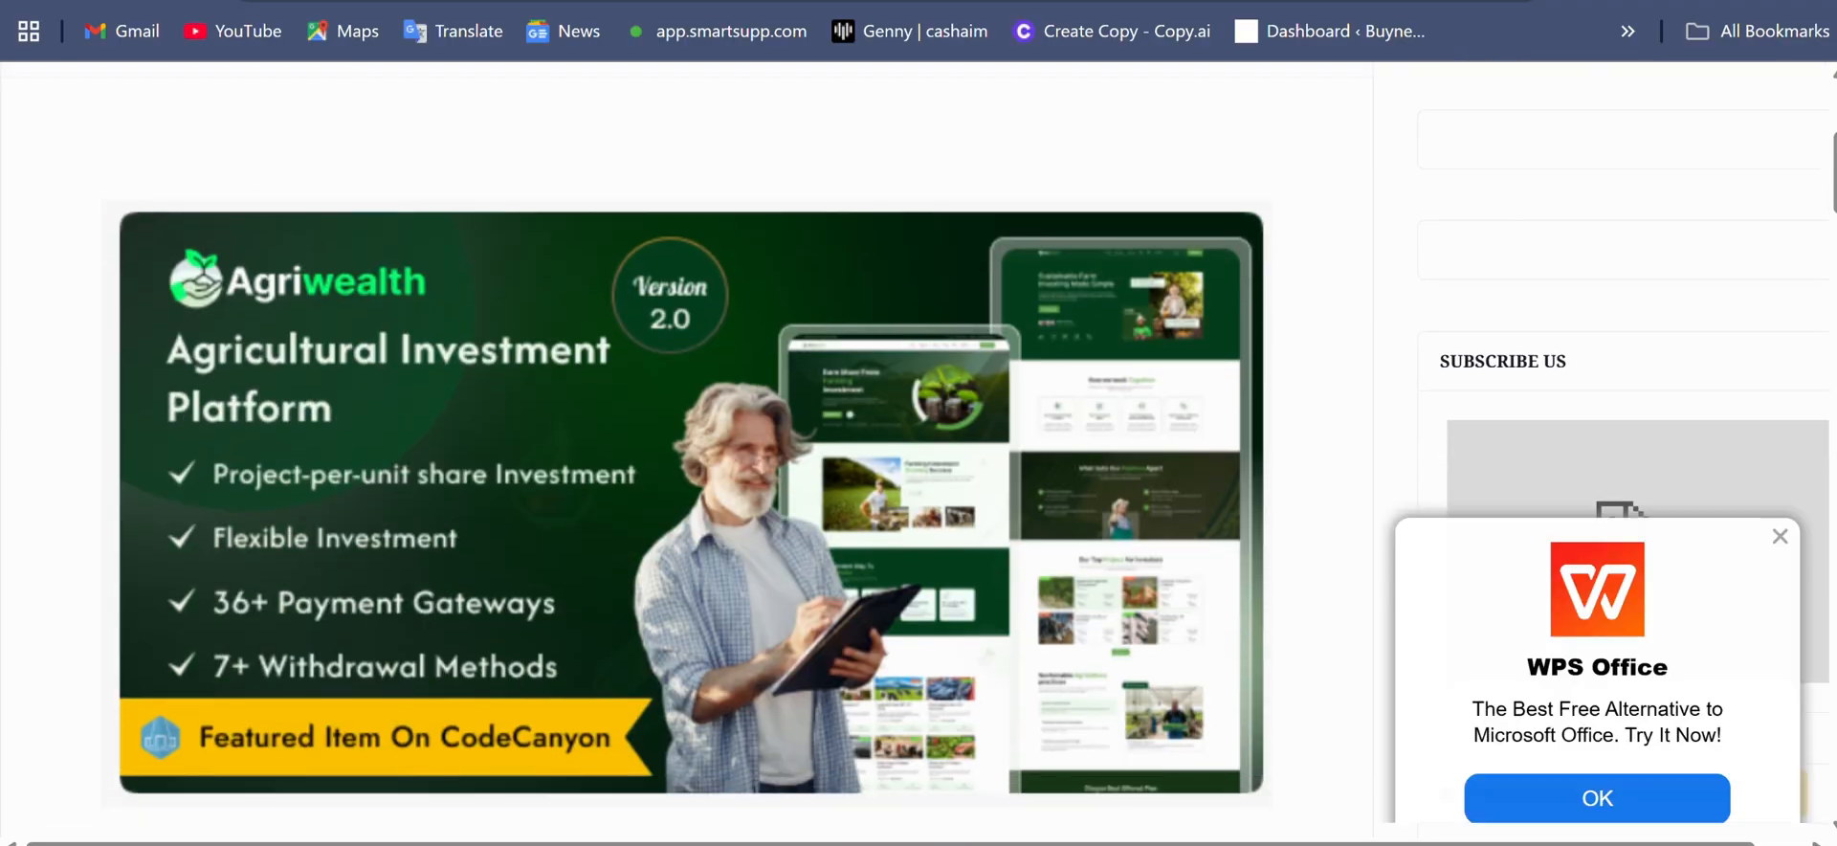
scroll(686, 450, "down", 6)
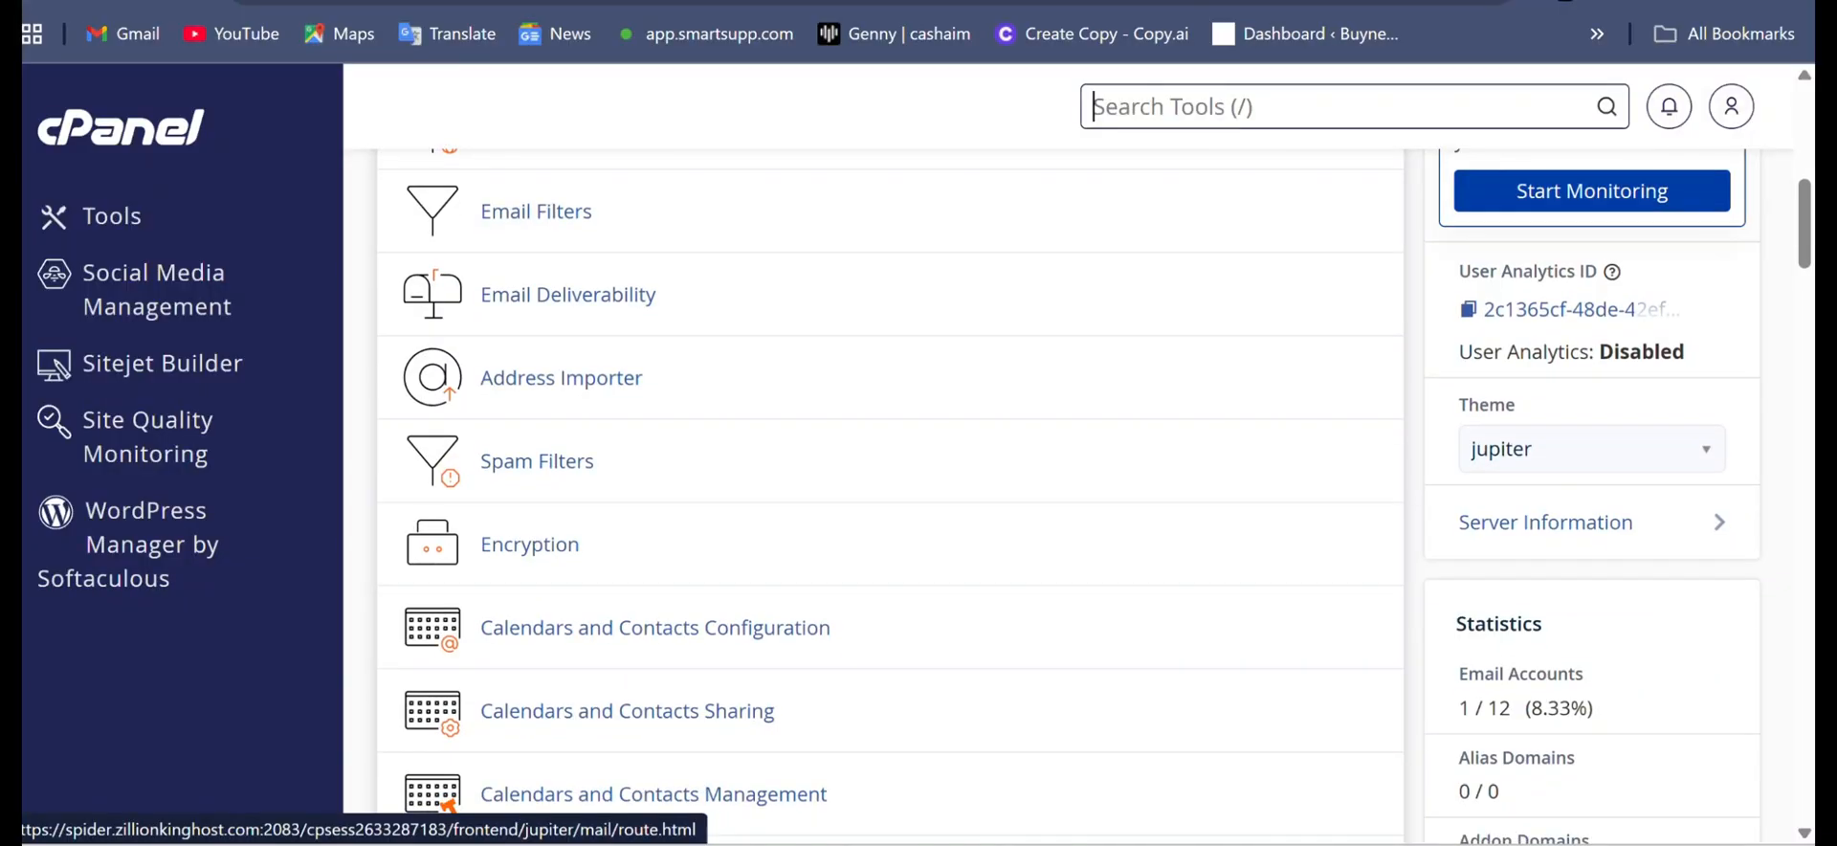
scroll(889, 478, "down", 2)
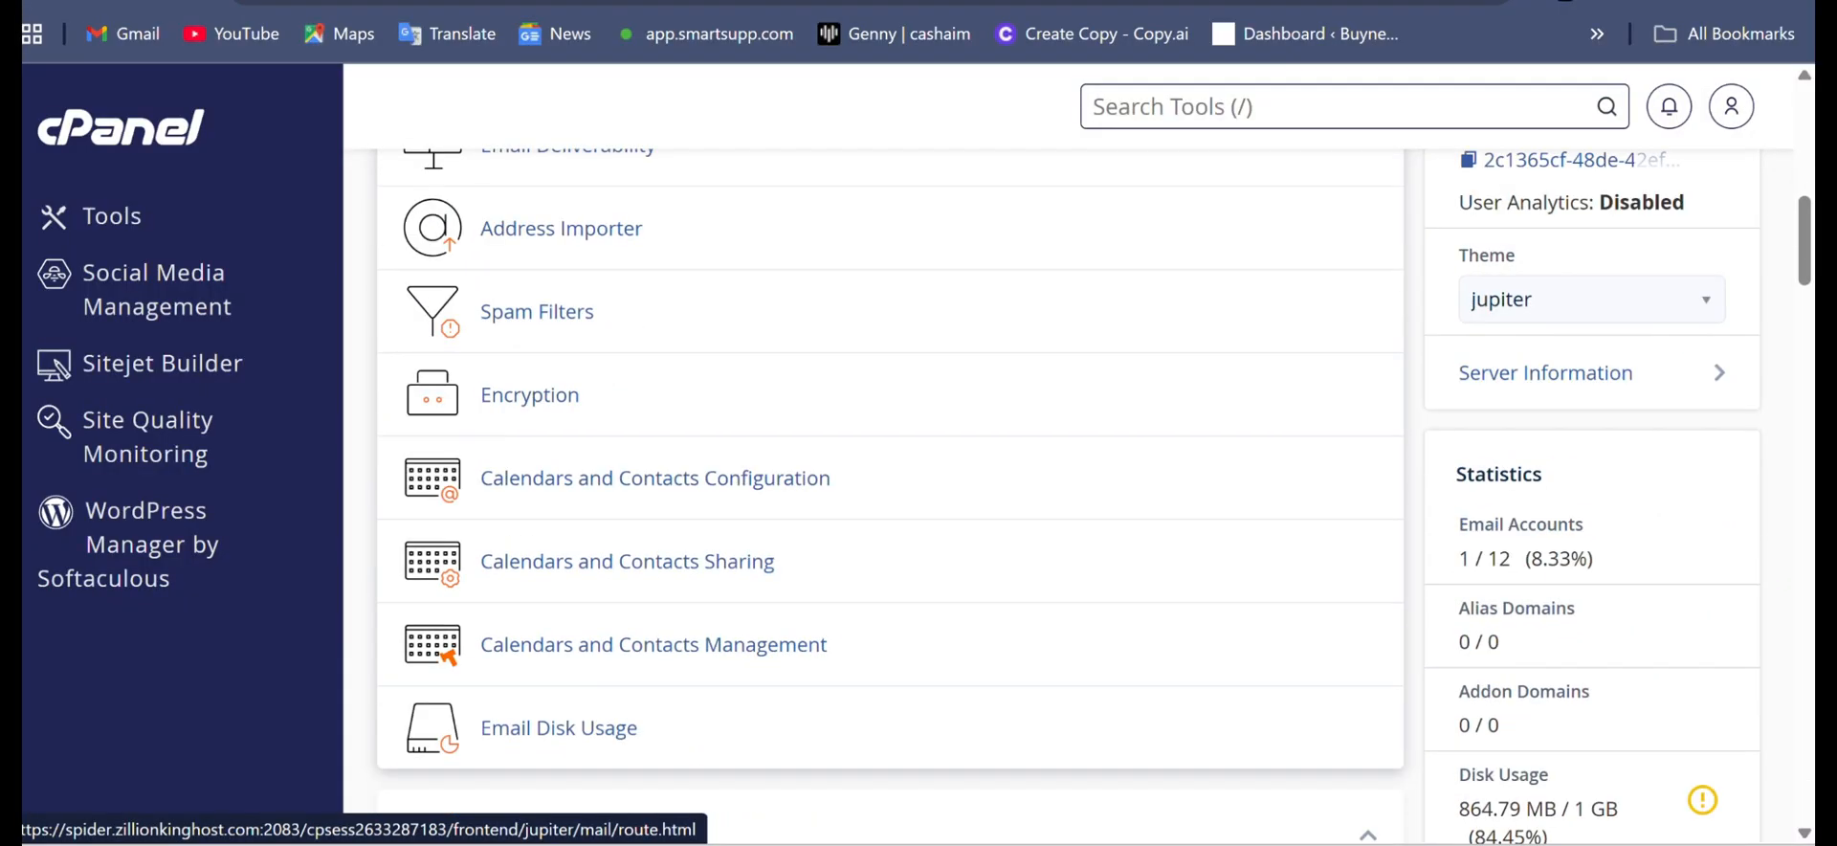
- In cPanel, expand the Databases section, start the Database Wizard and create a new database with the name suffix agric
scroll(889, 478, "down", 7)
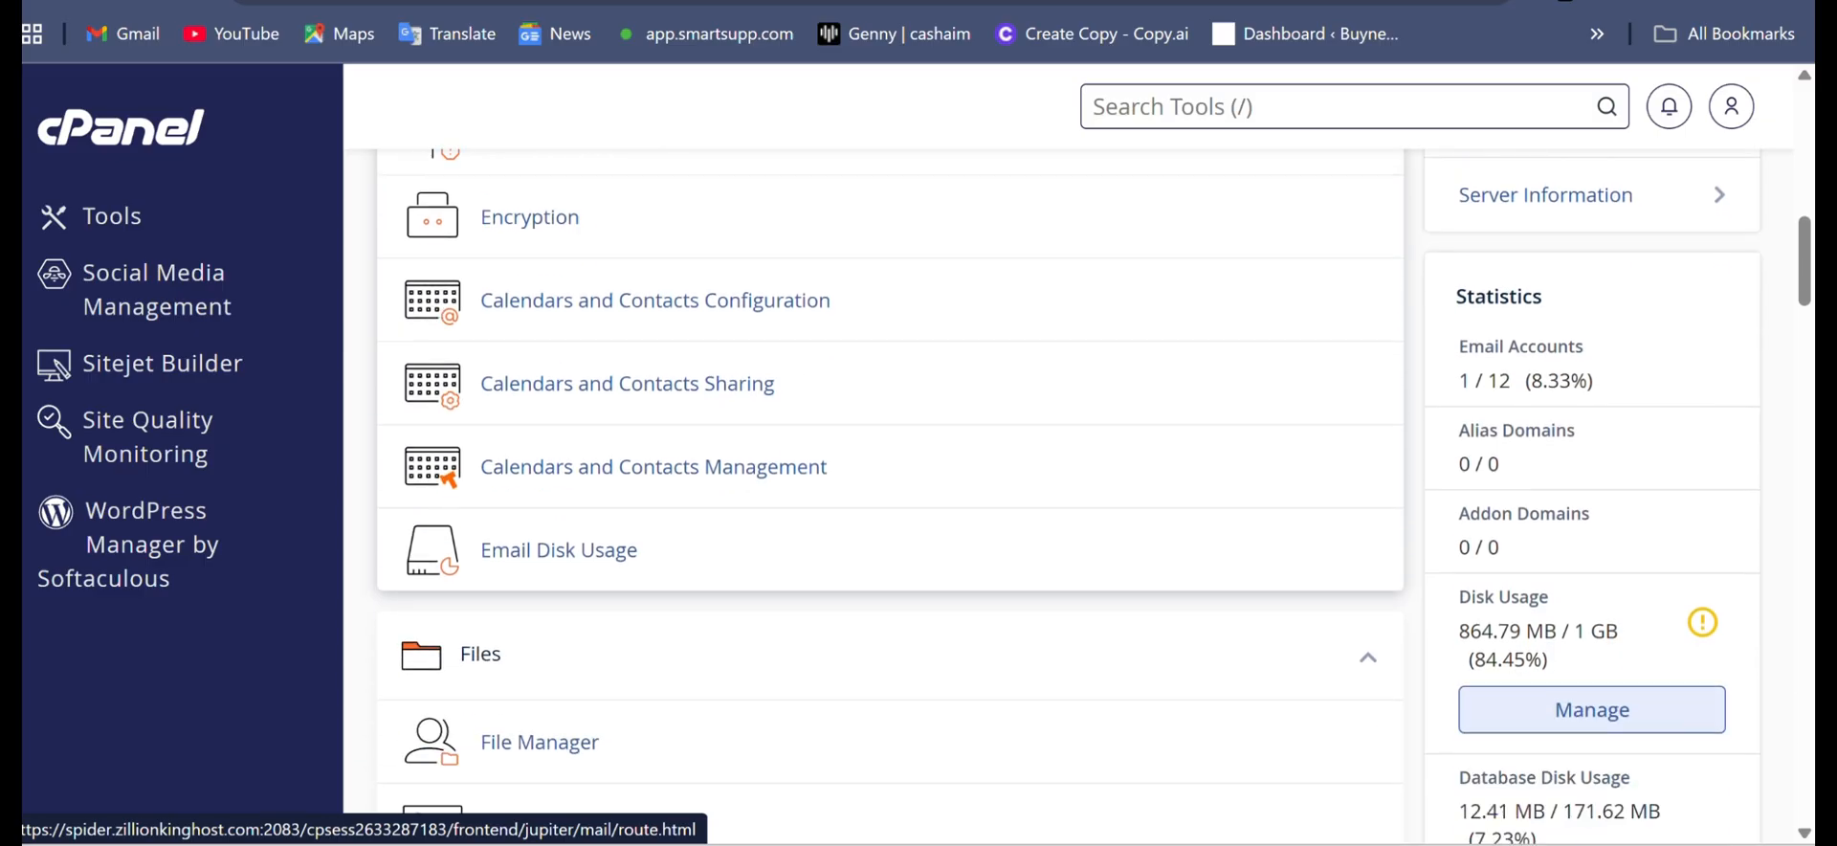
scroll(889, 478, "down", 7)
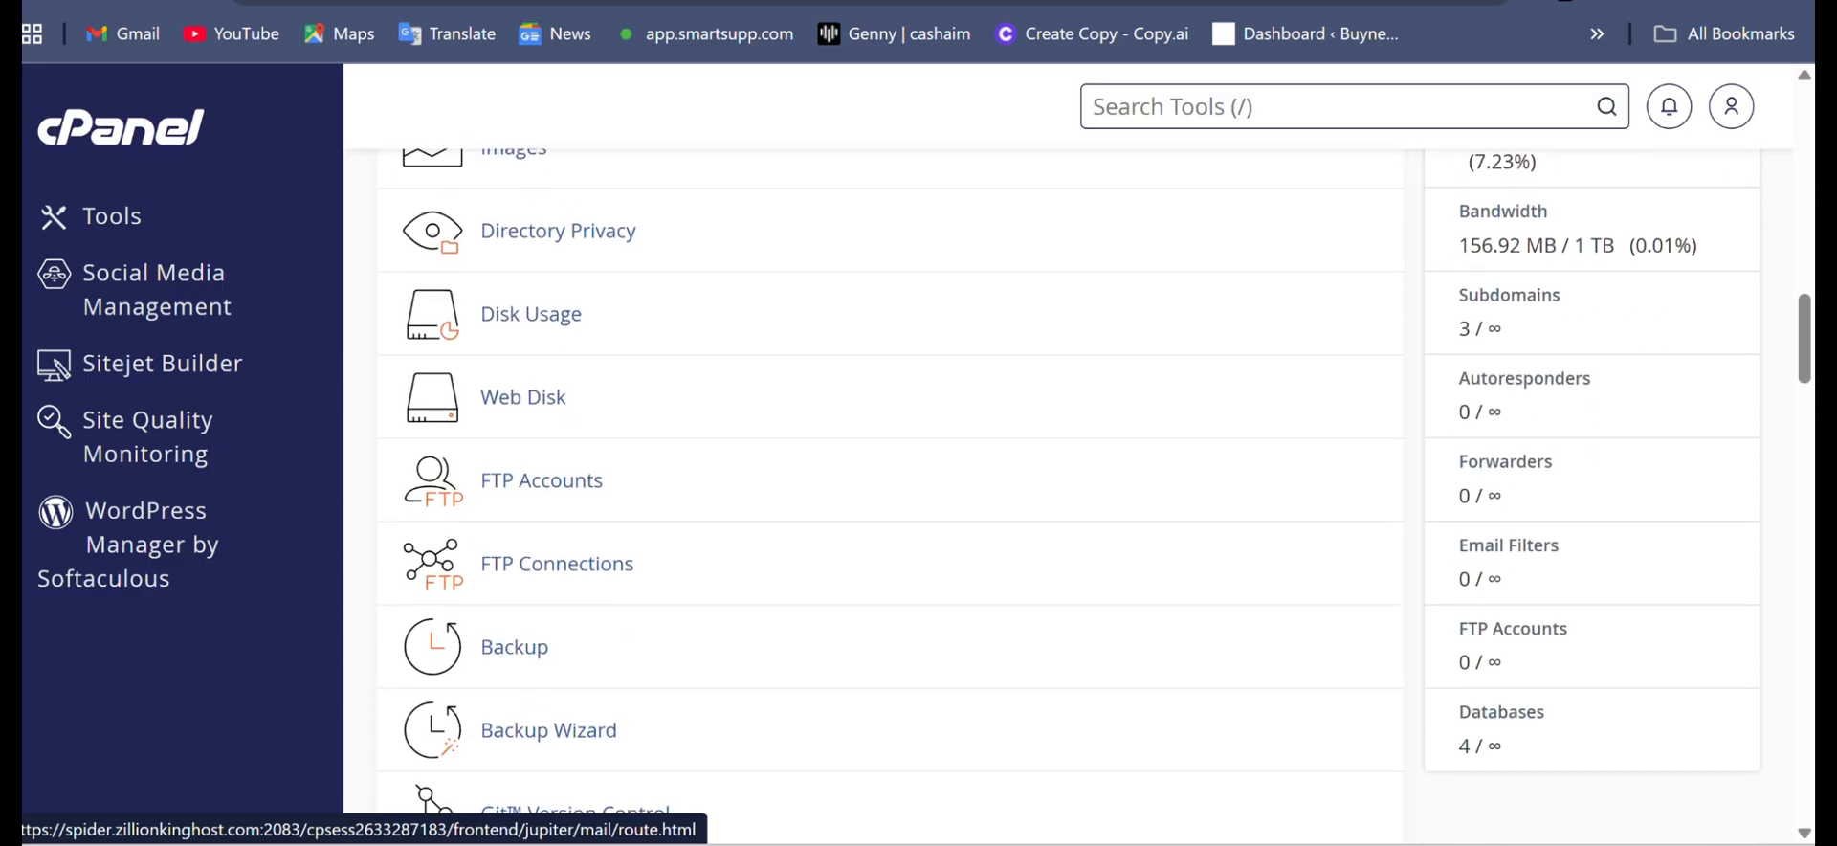
scroll(889, 478, "down", 5)
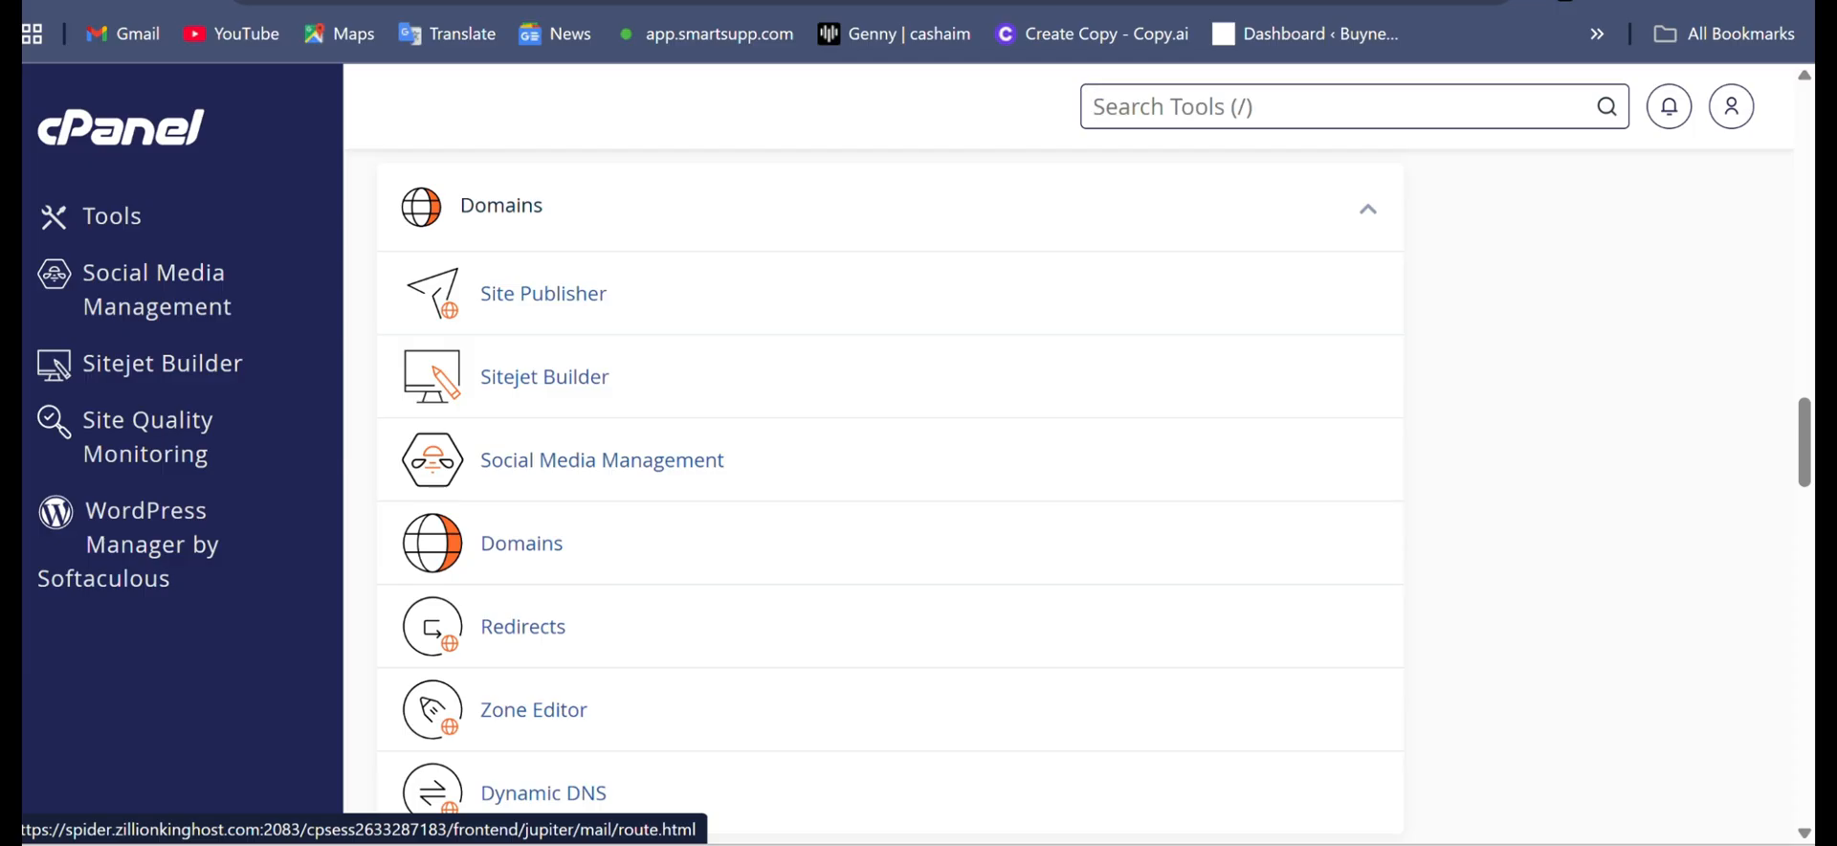
scroll(890, 478, "up", 5)
scroll(889, 479, "up", 3)
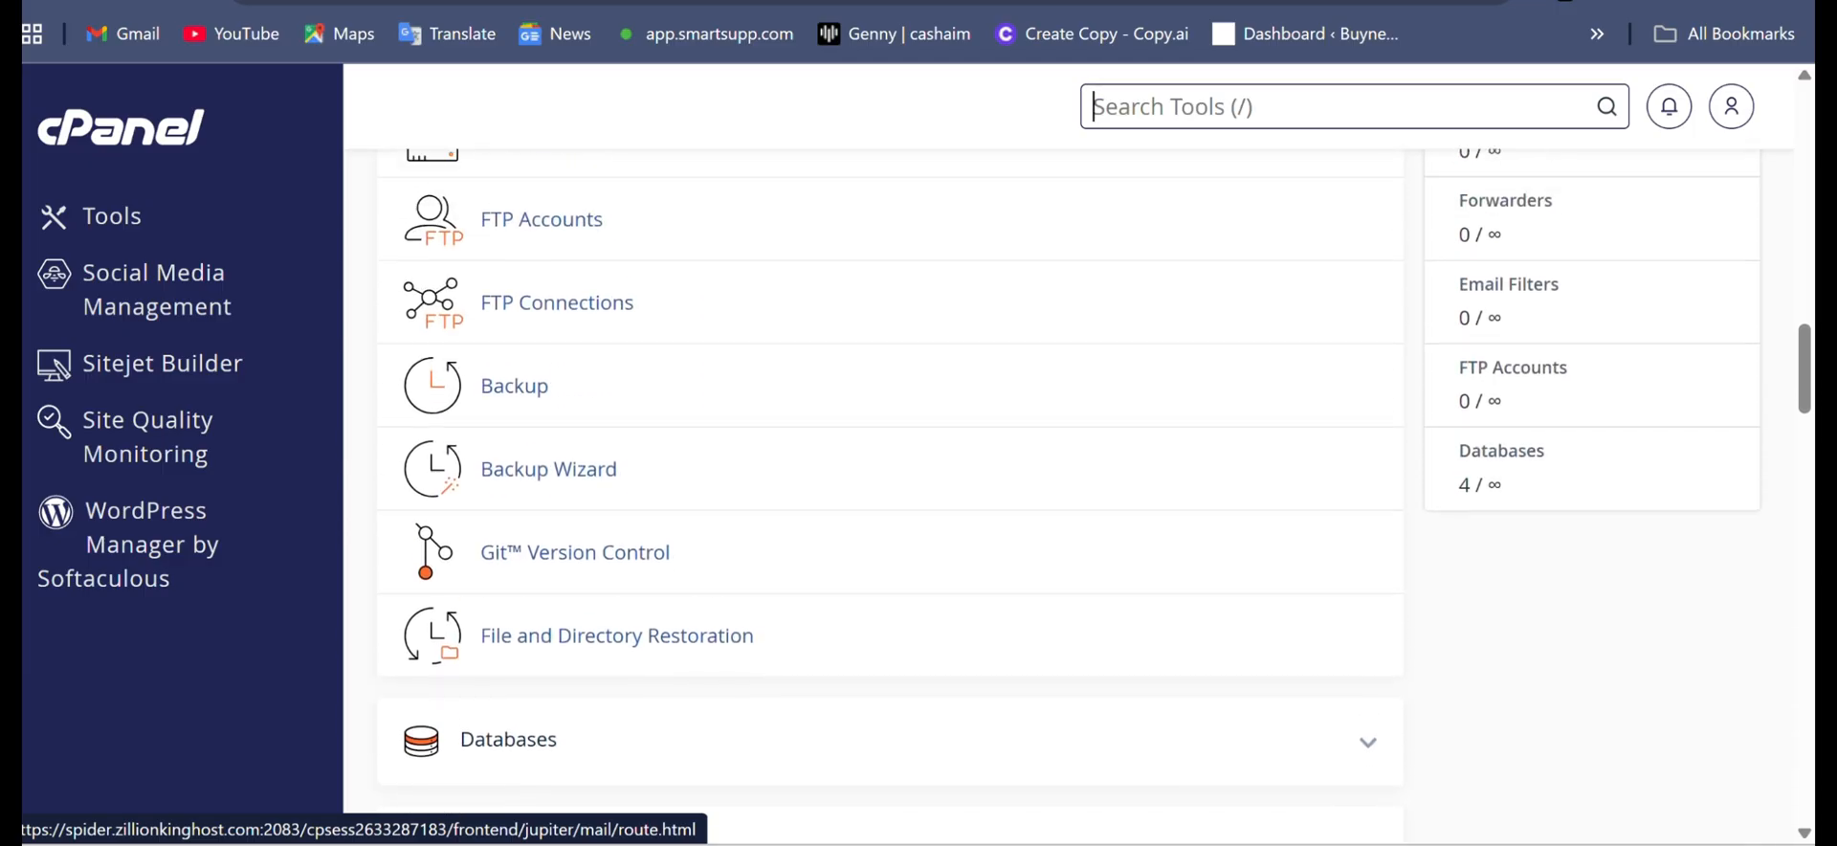
scroll(889, 478, "down", 2)
left_click(1368, 624)
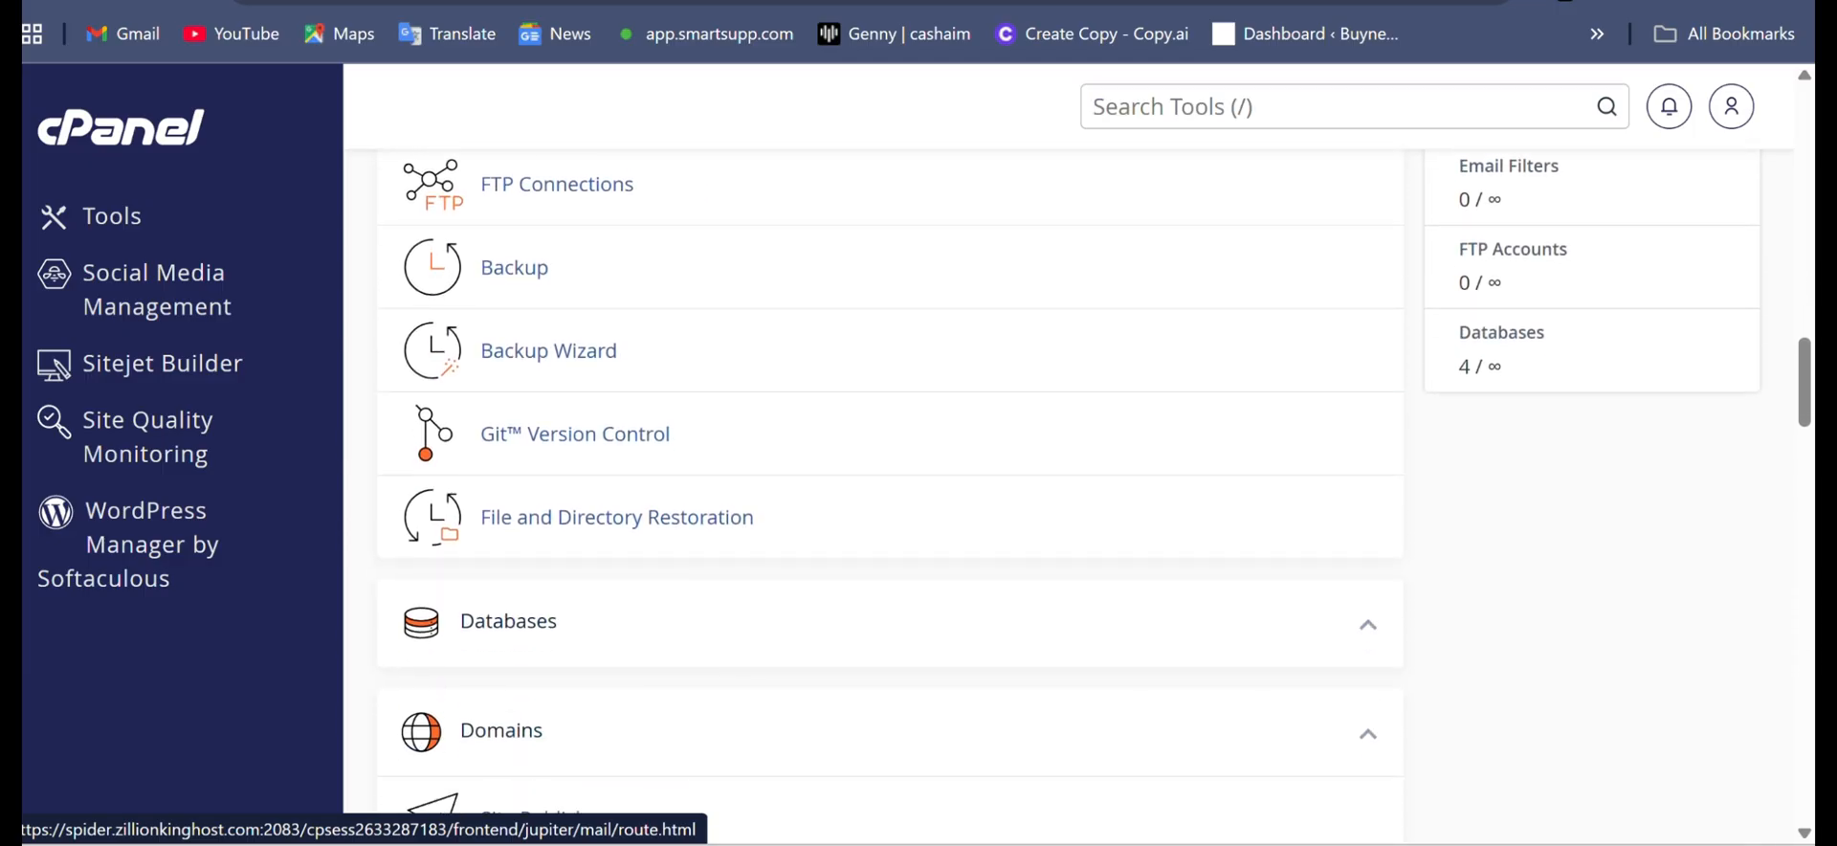
scroll(1368, 624, "down", 3)
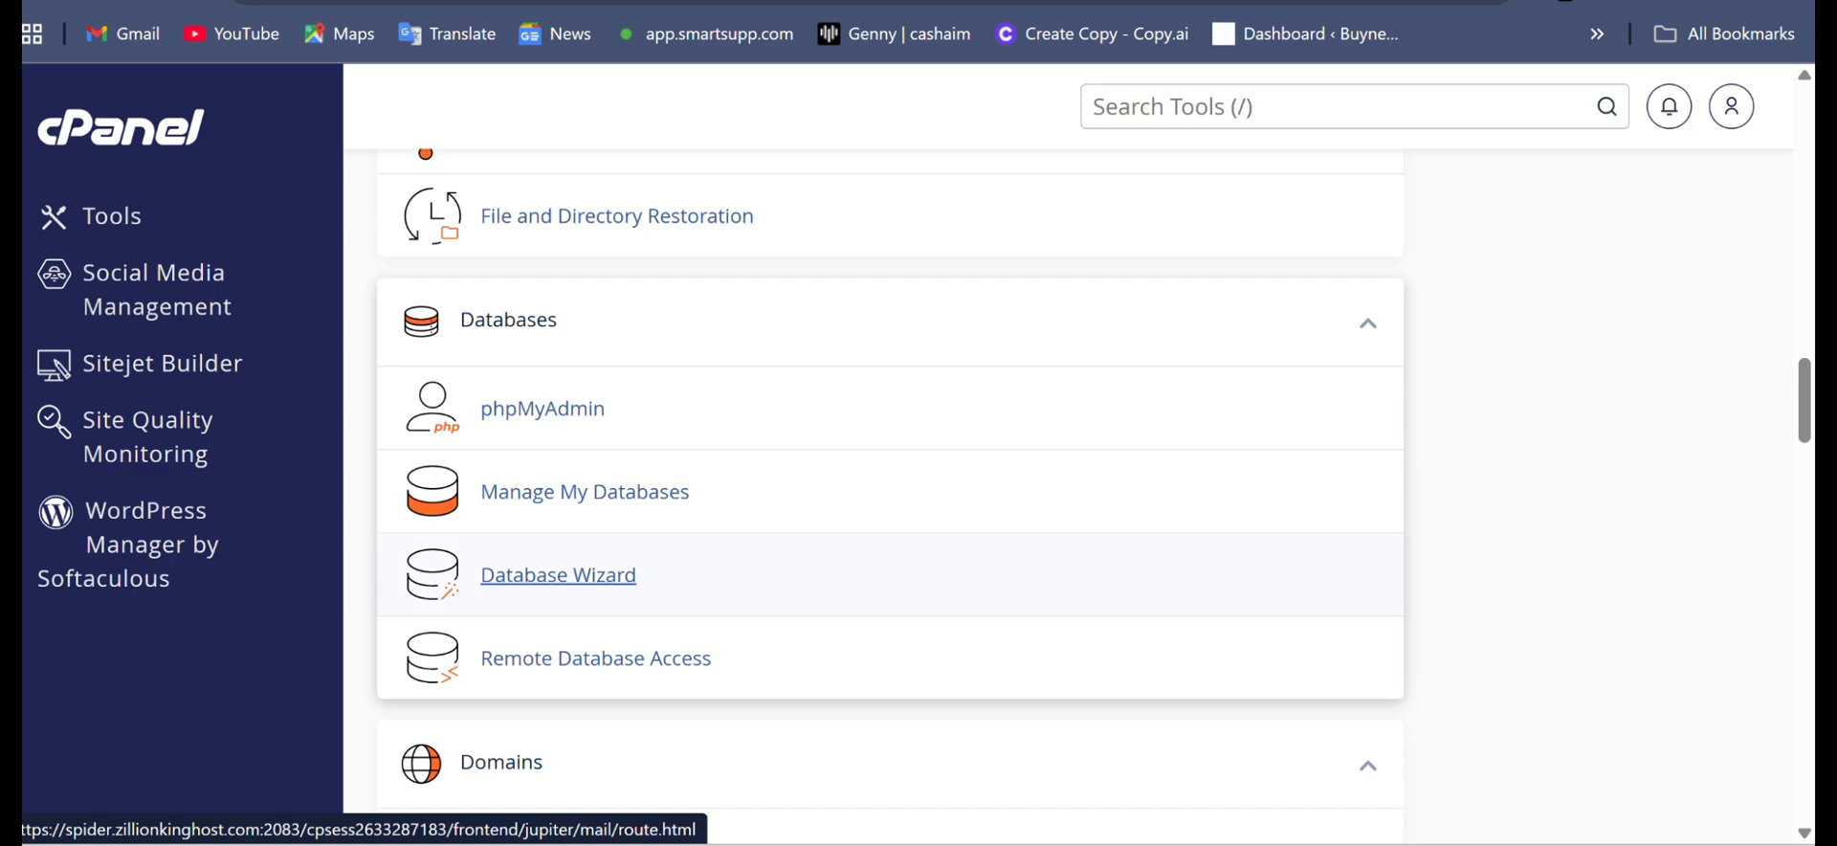
left_click(558, 574)
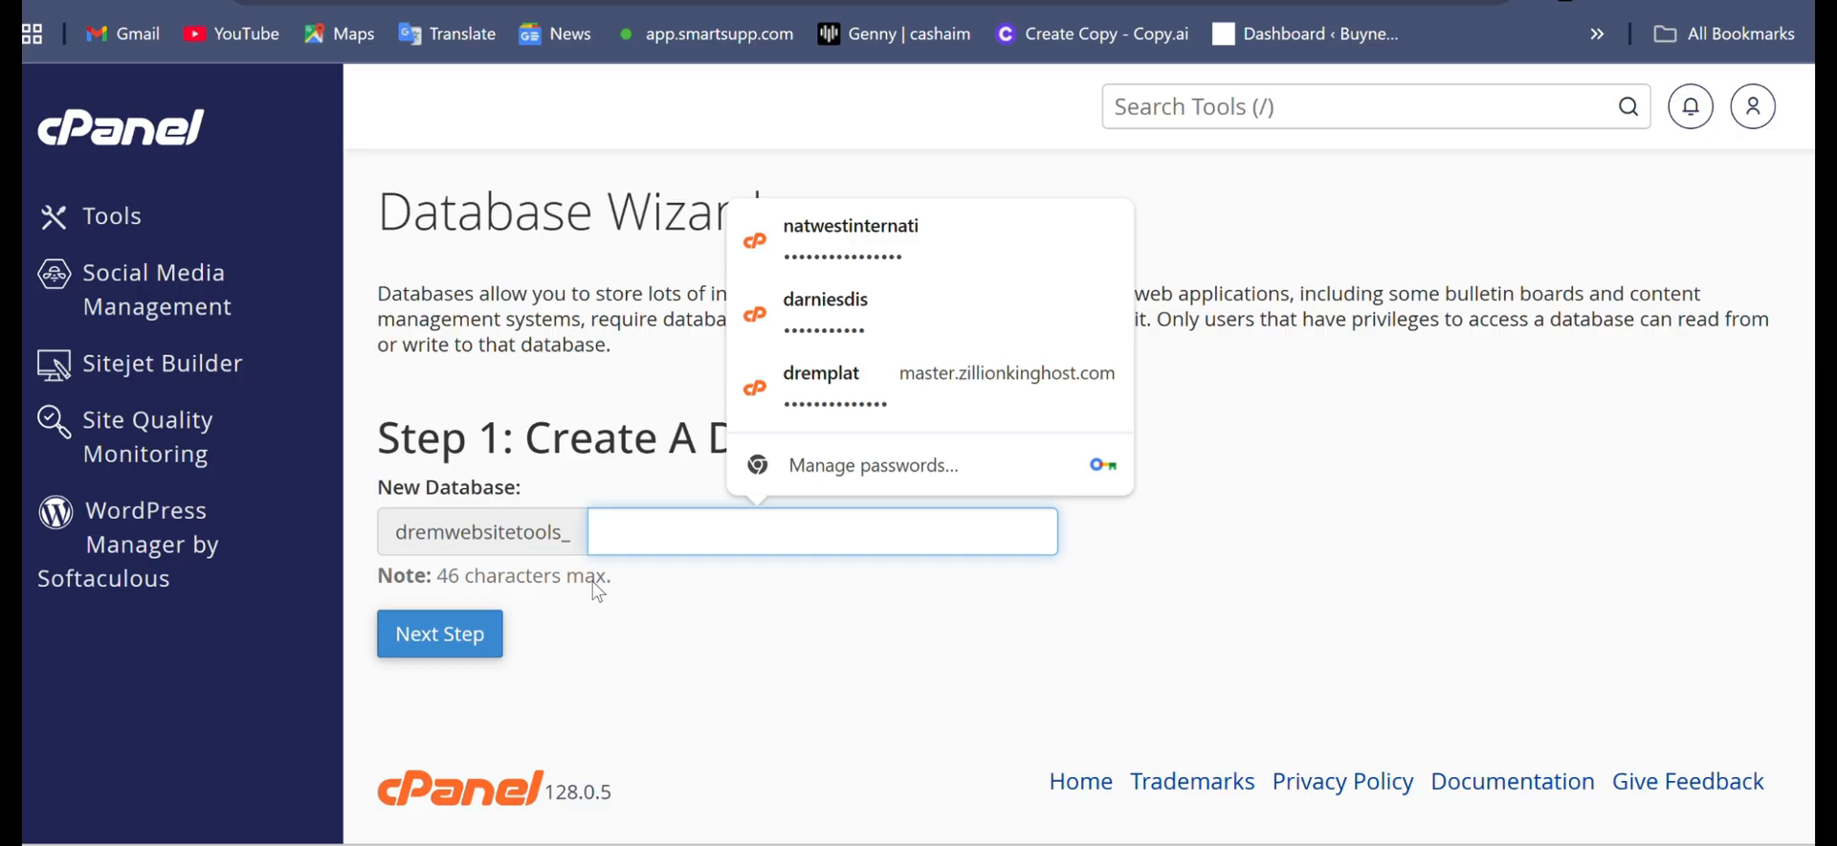
type("agric")
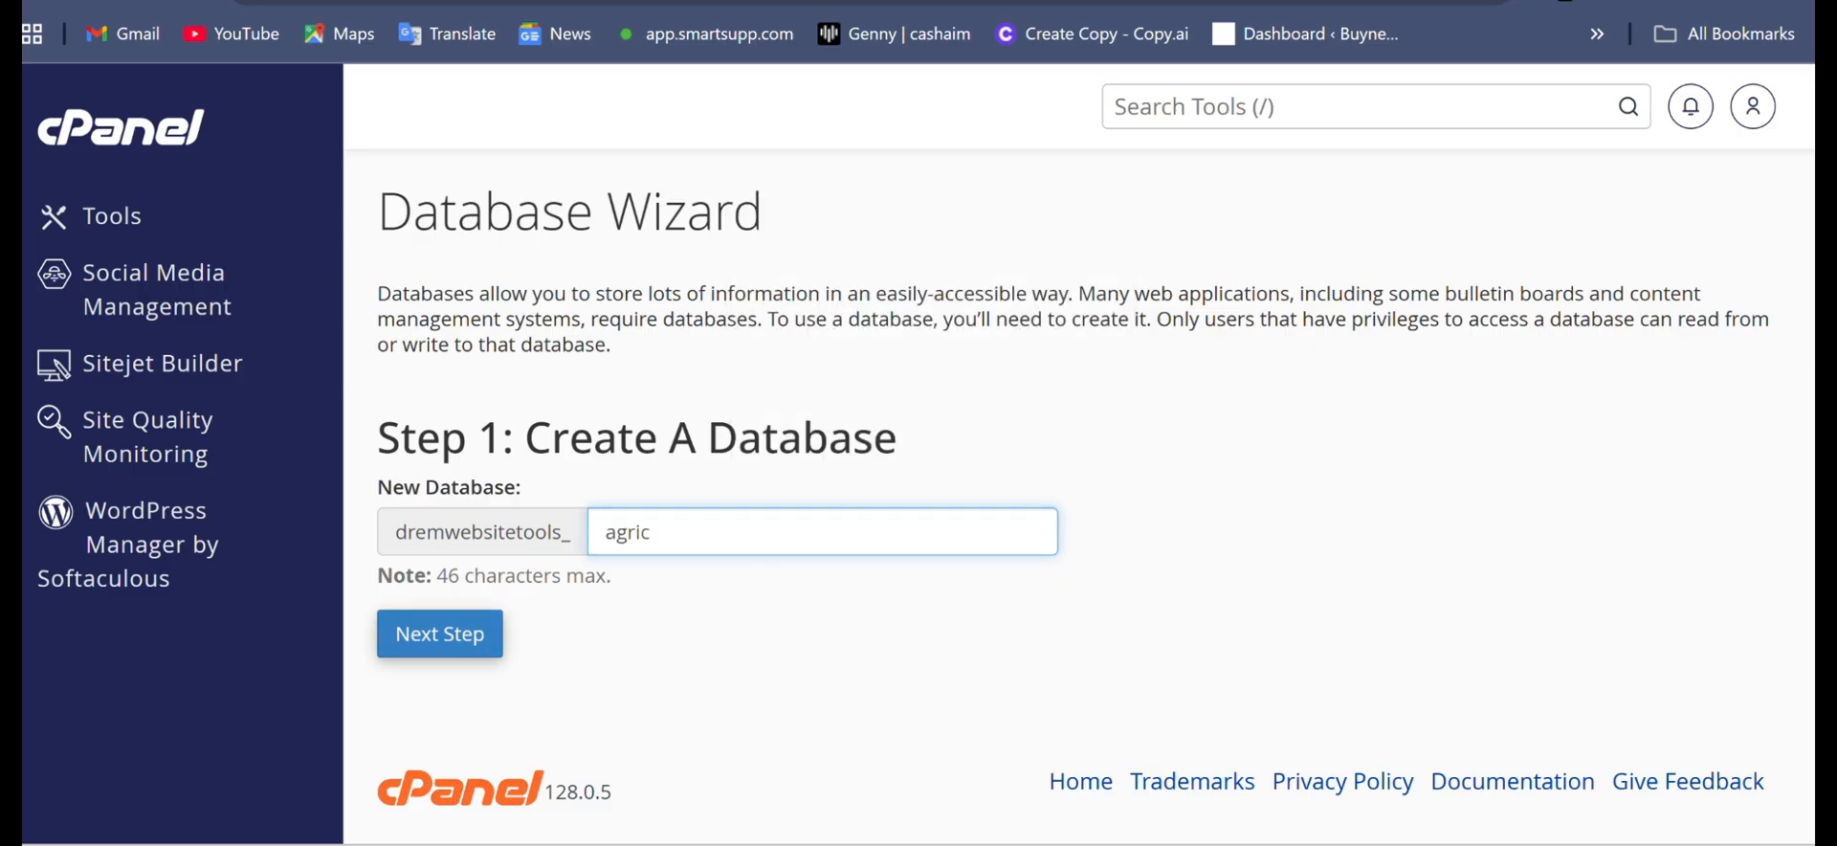
left_click(440, 633)
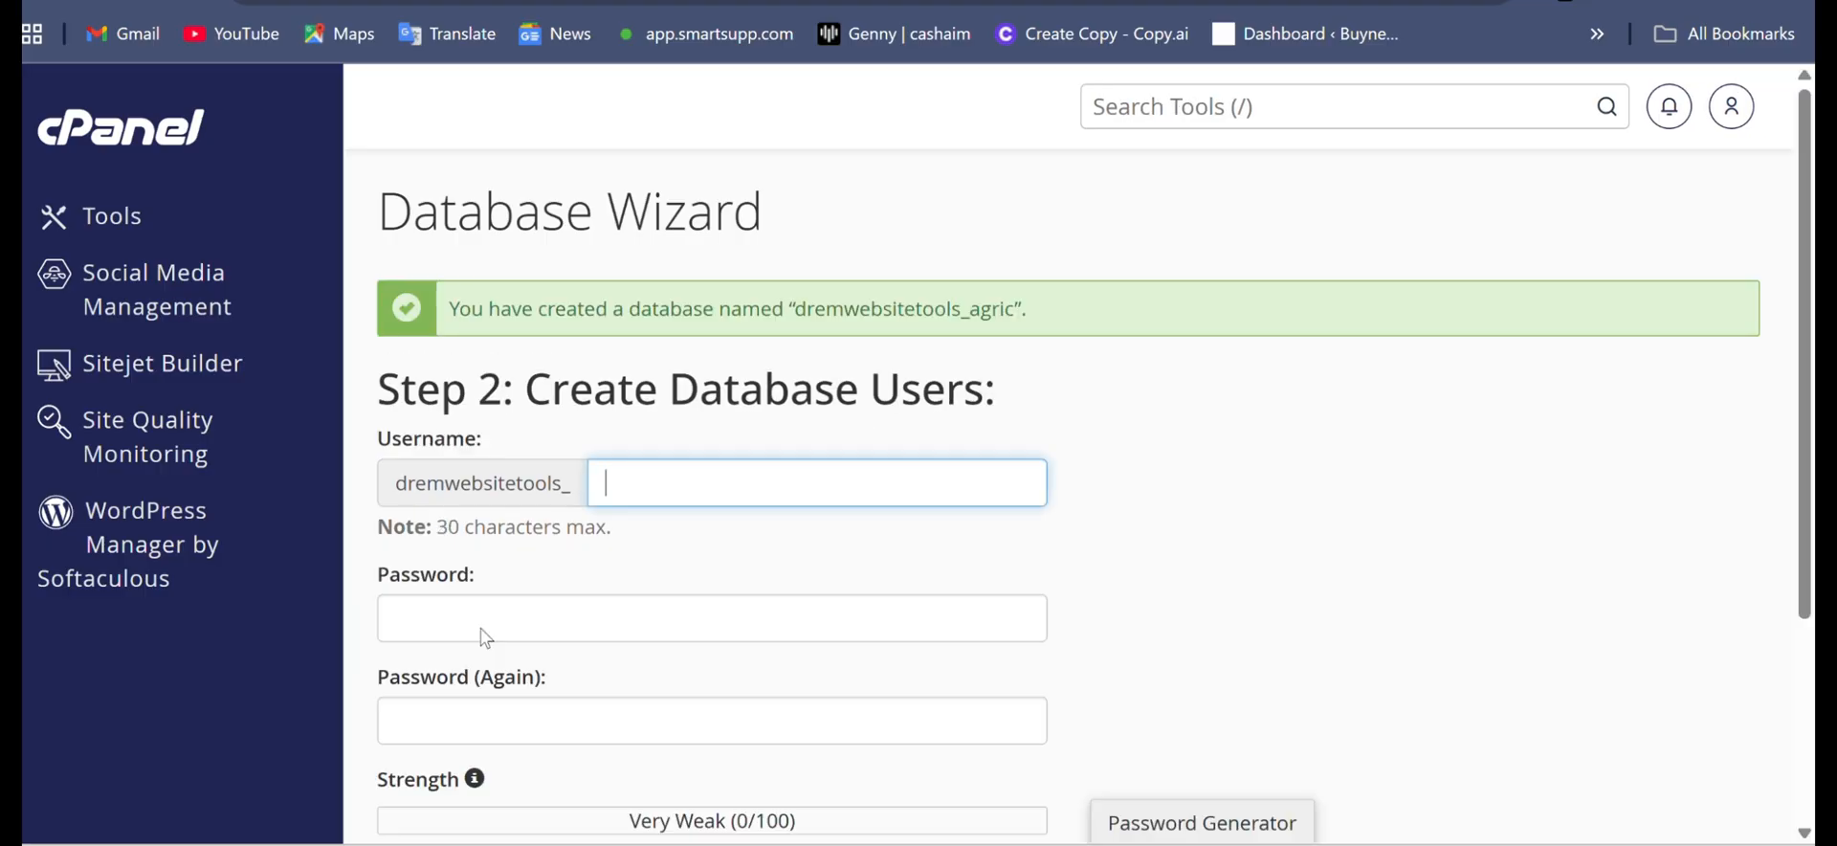
- Create a database user with the name suffix agric, entering the database user password in both password fields
type("agric")
left_click_drag(1018, 311, 797, 326)
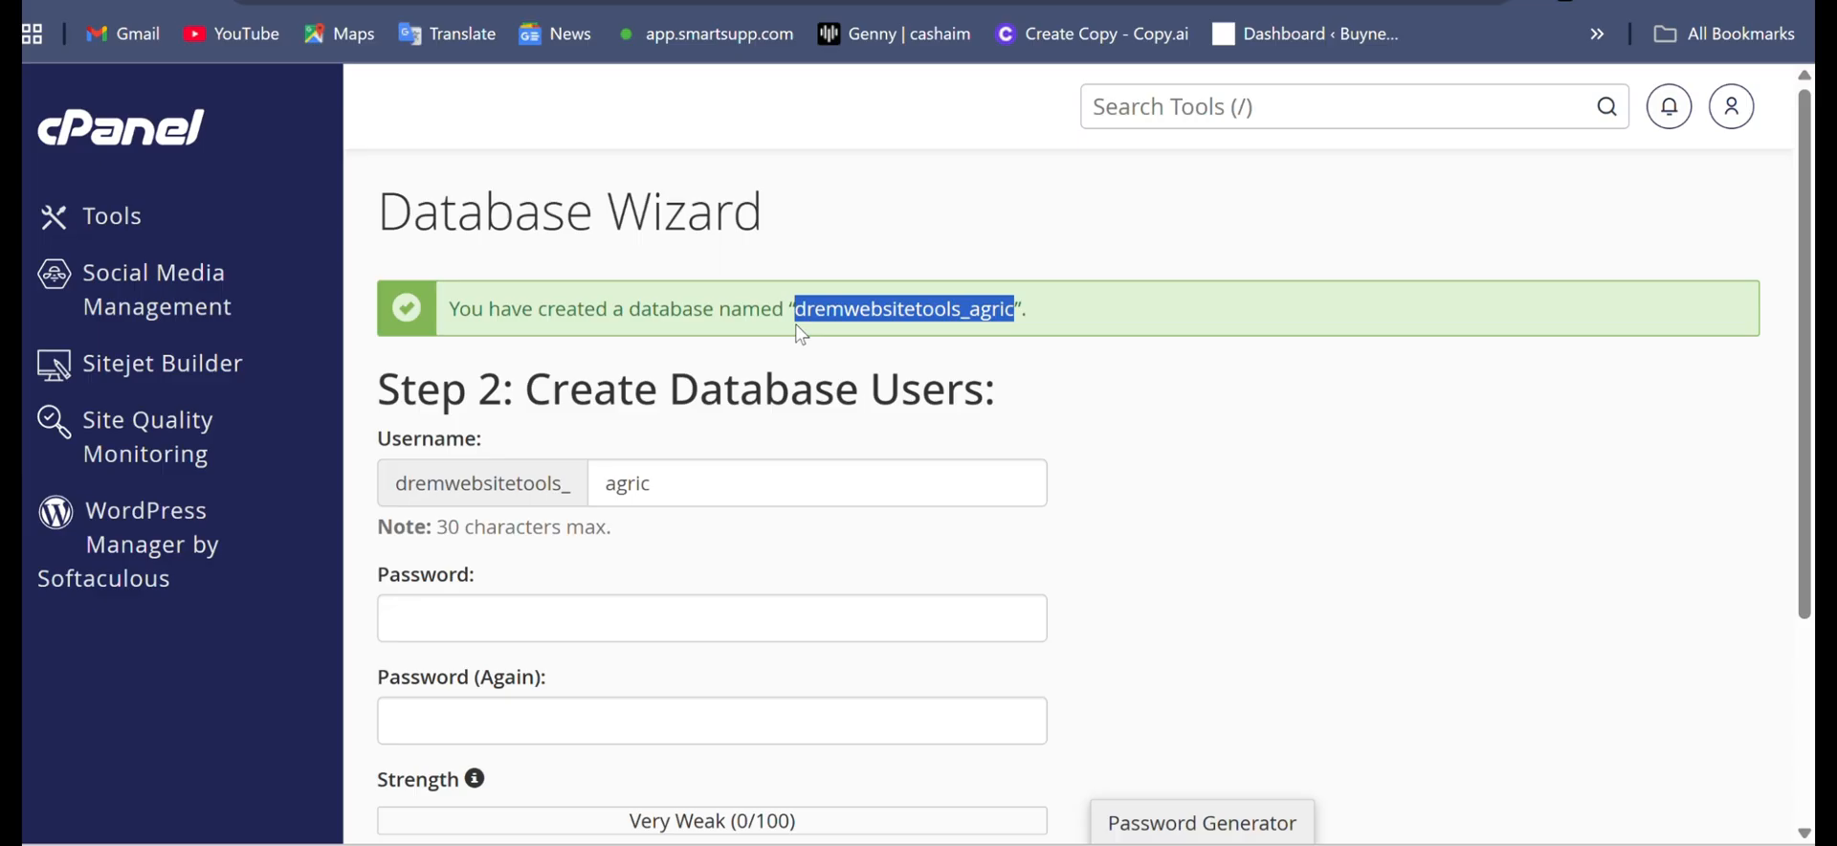
left_click(712, 617)
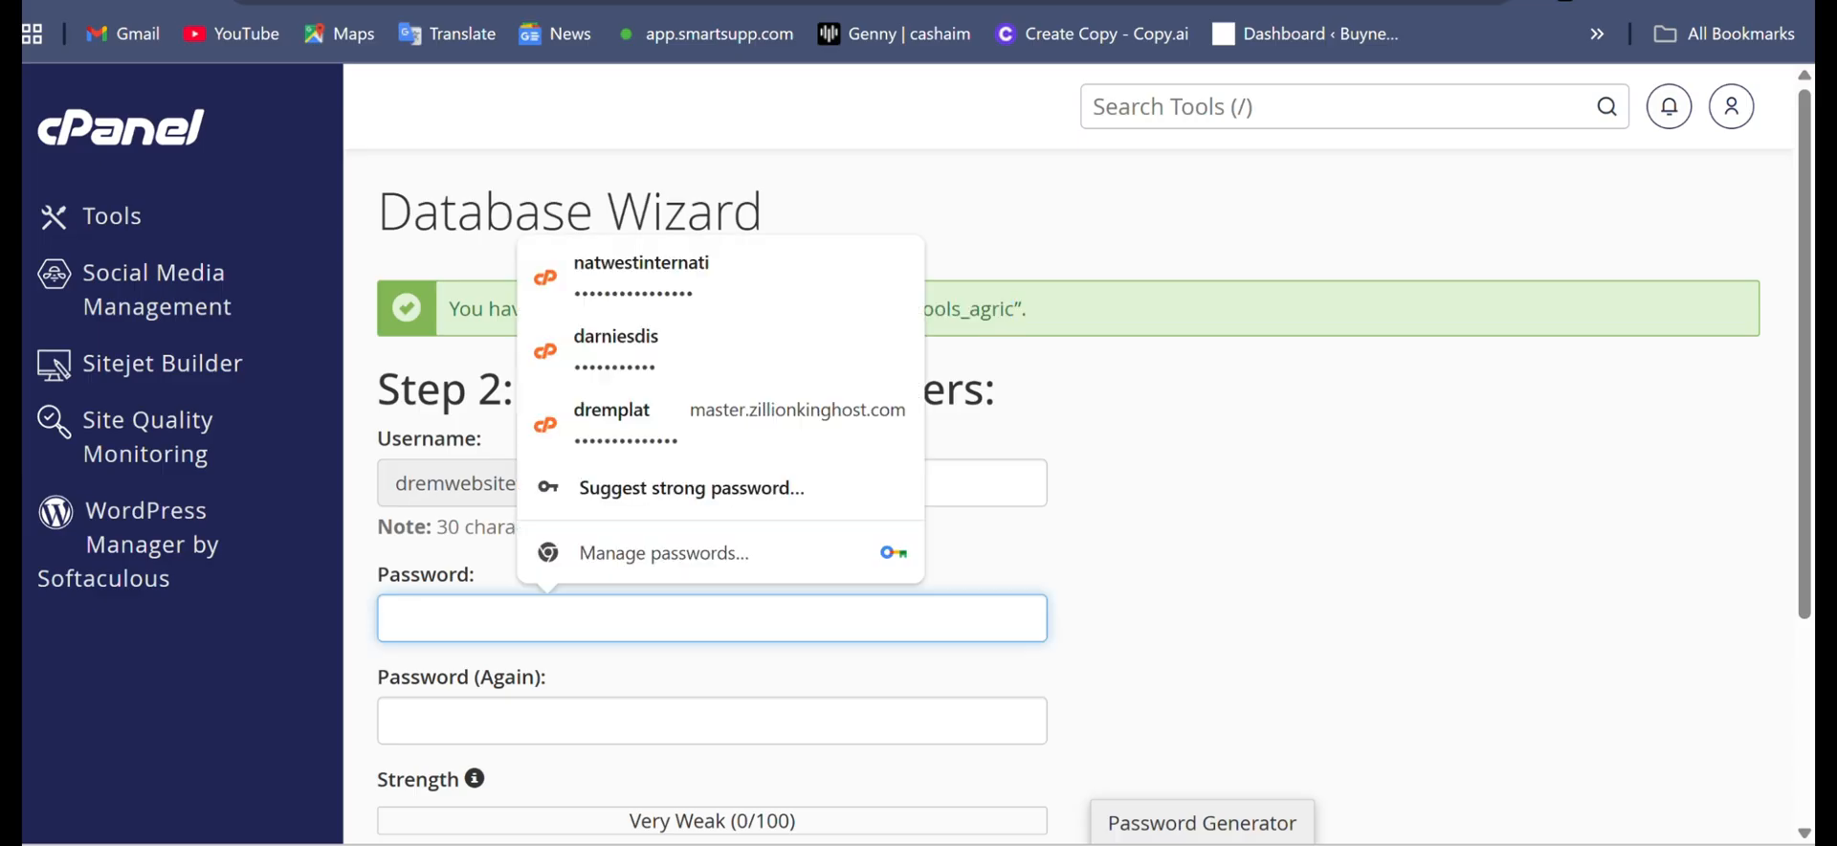
key("ctrl+v")
key("Tab")
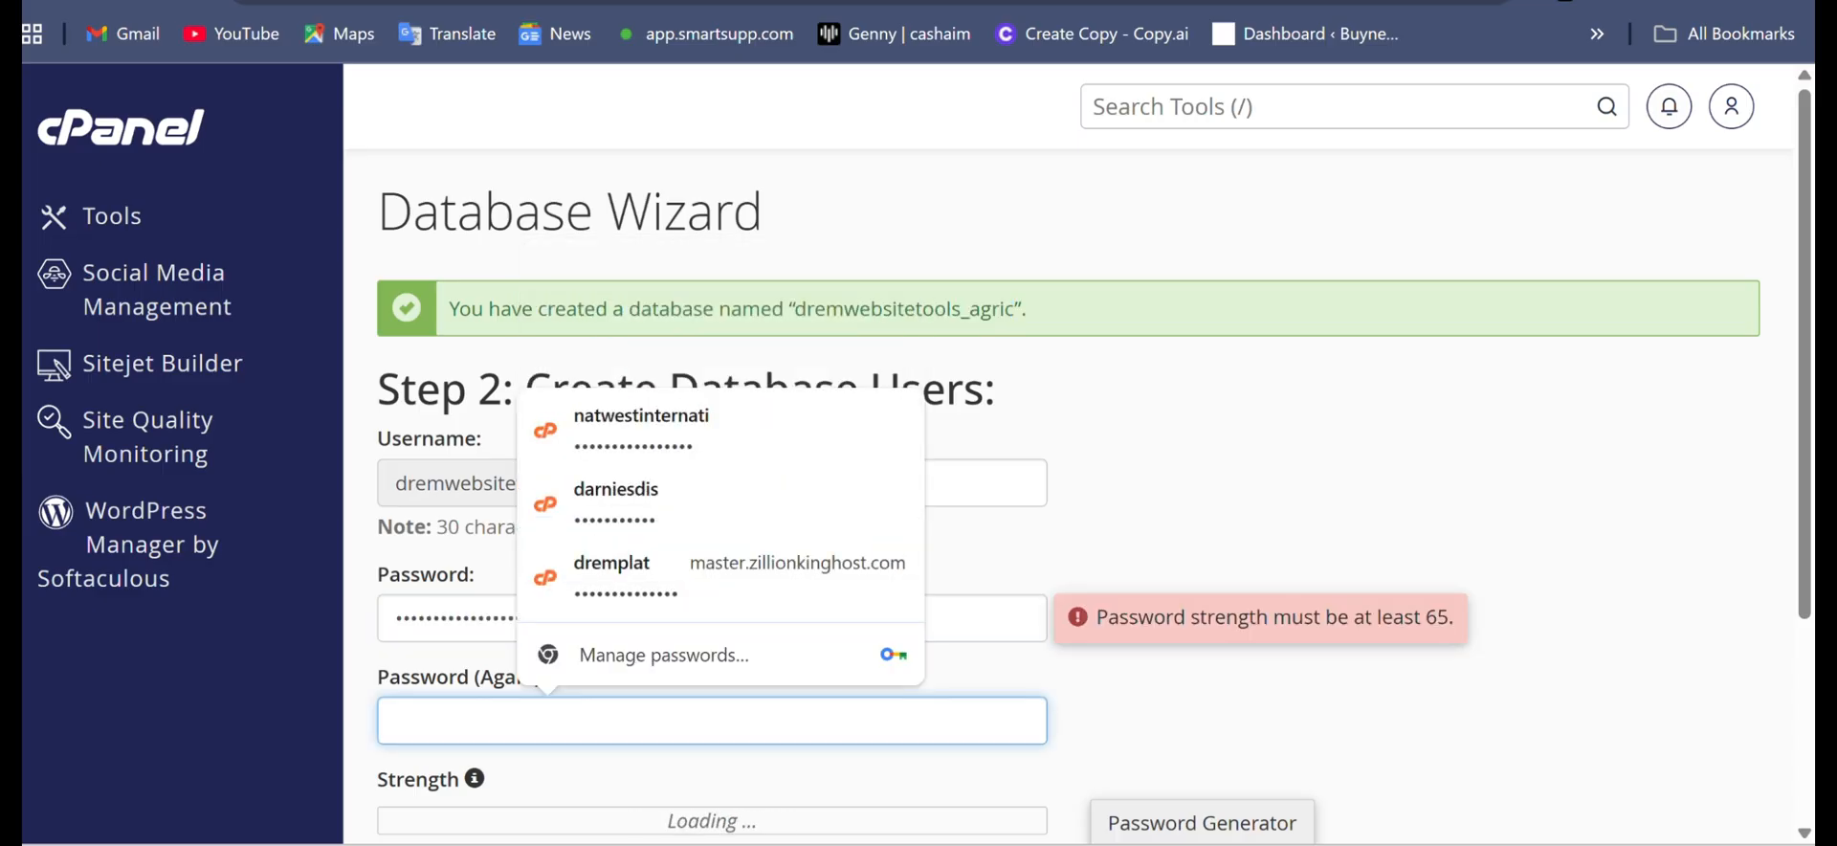
key("ctrl+v")
scroll(1091, 498, "down", 3)
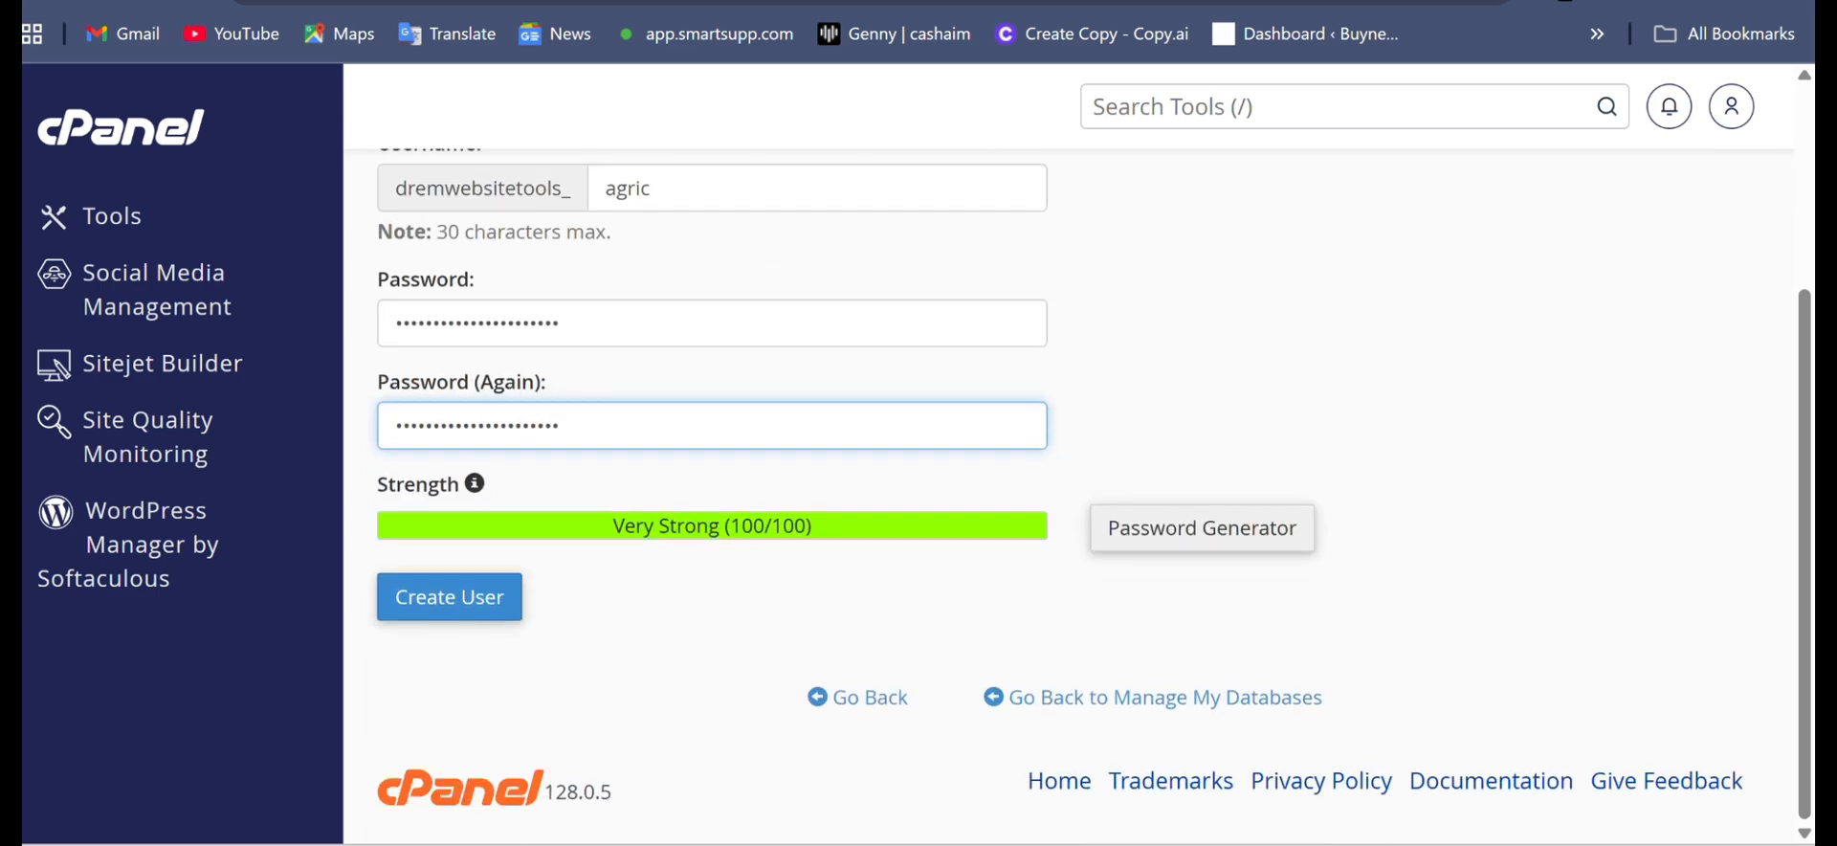
left_click(449, 597)
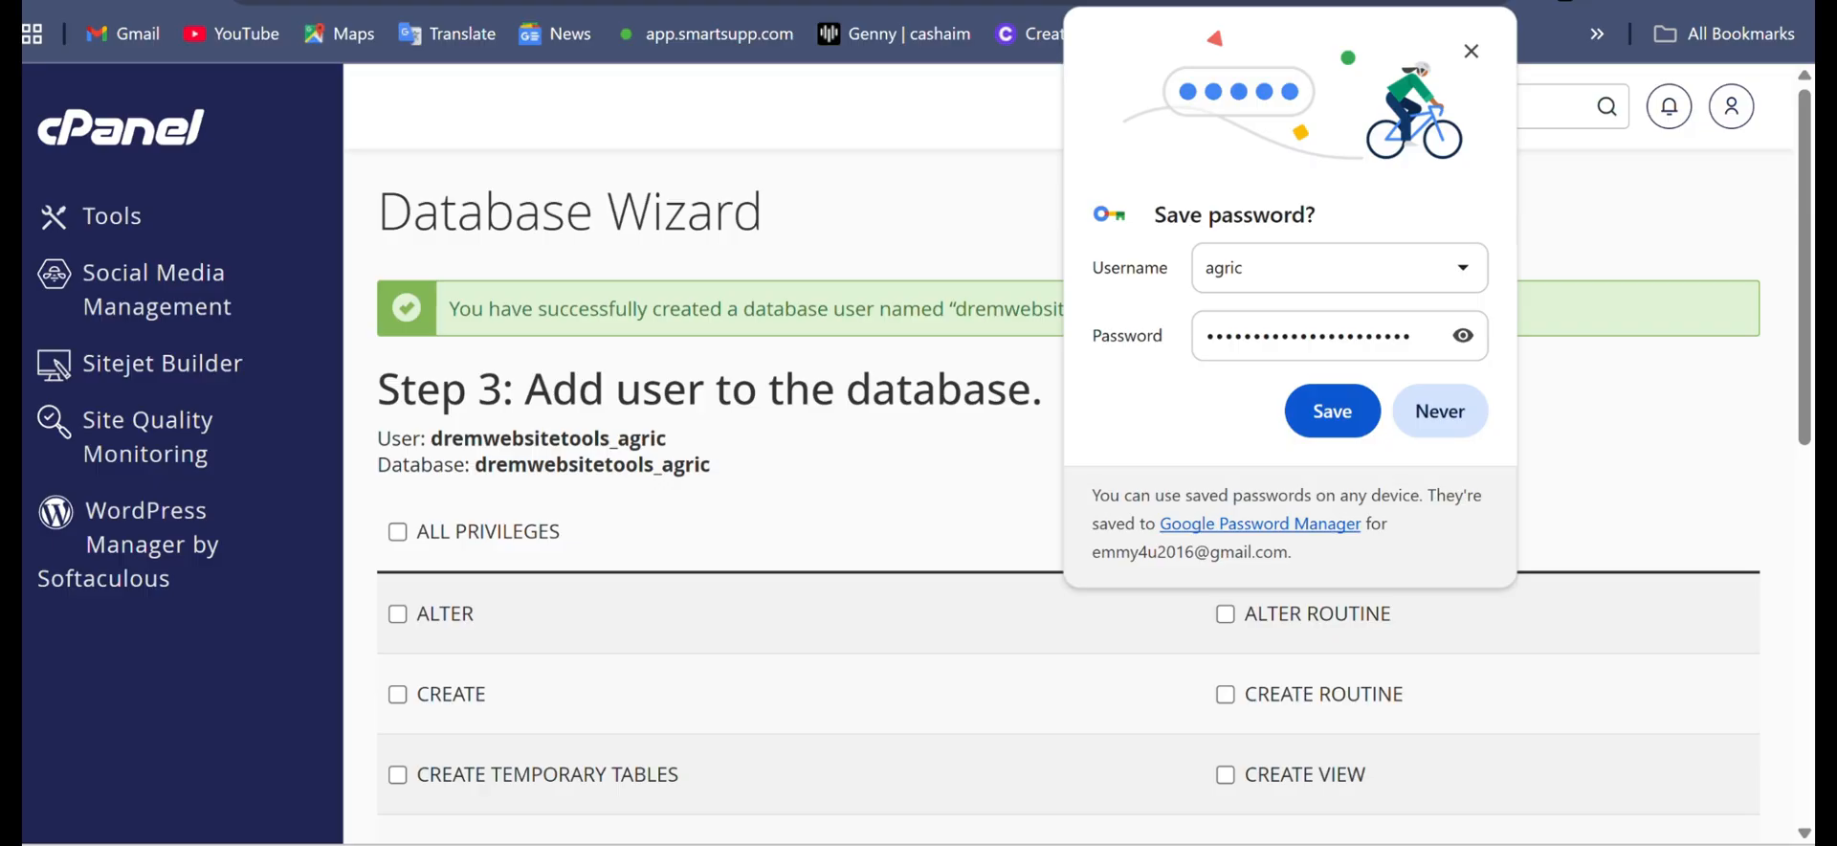
- Grant the new user ALL PRIVILEGES on the agric database and complete the user assignment
left_click(397, 532)
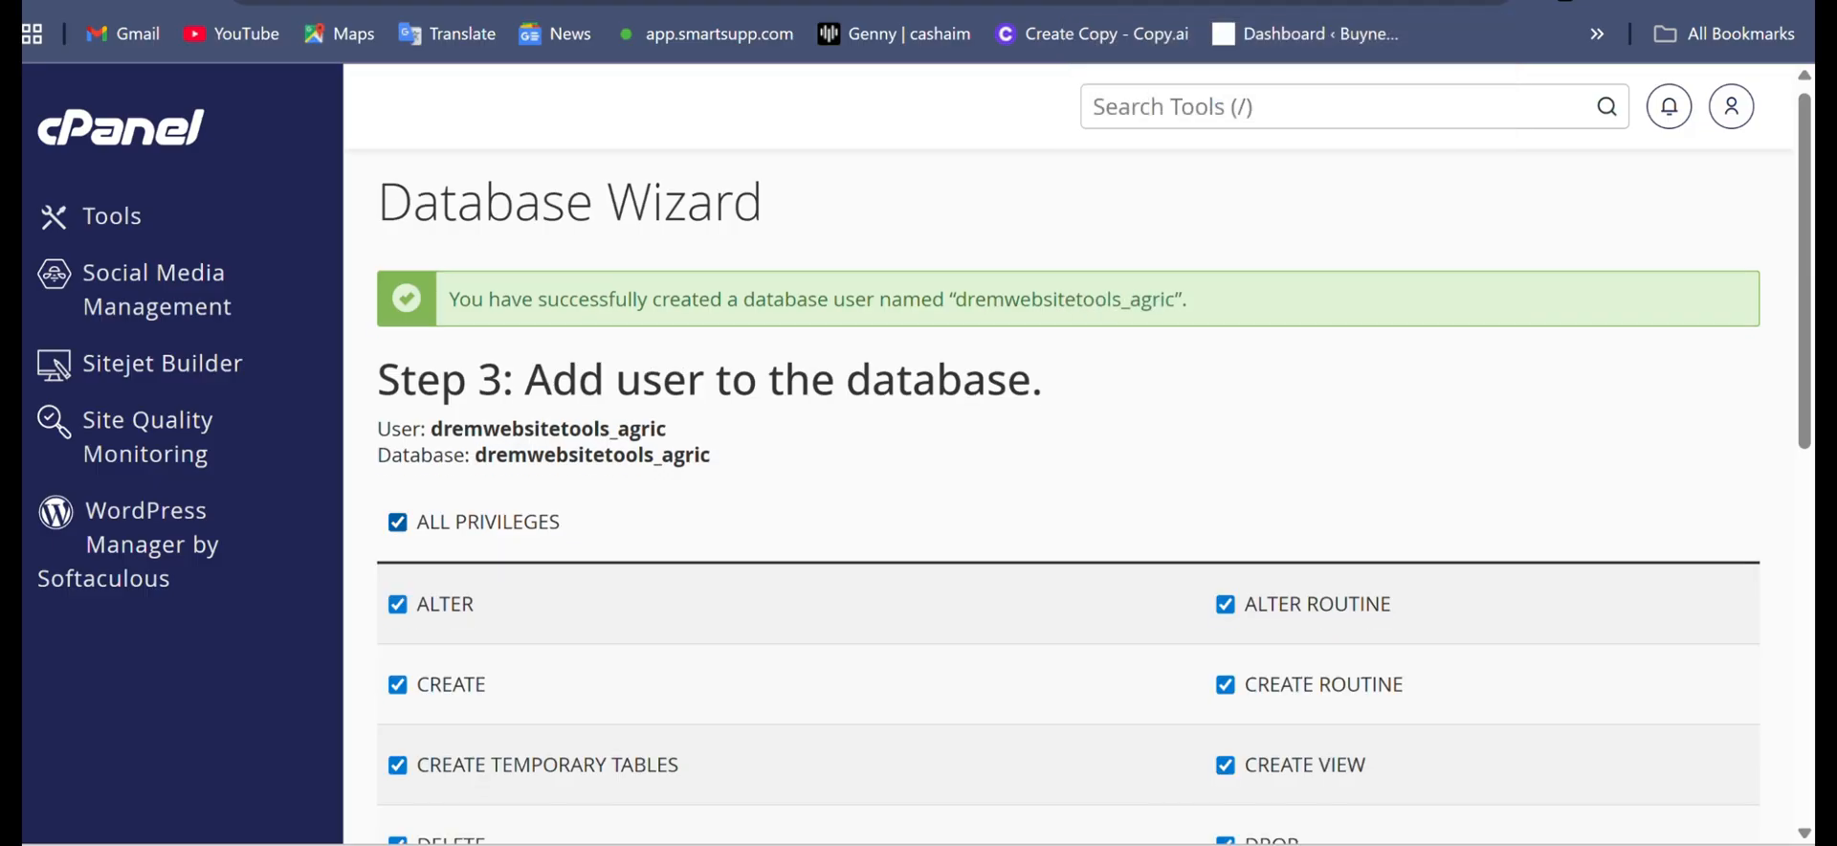
scroll(1091, 497, "down", 3)
scroll(1091, 497, "down", 5)
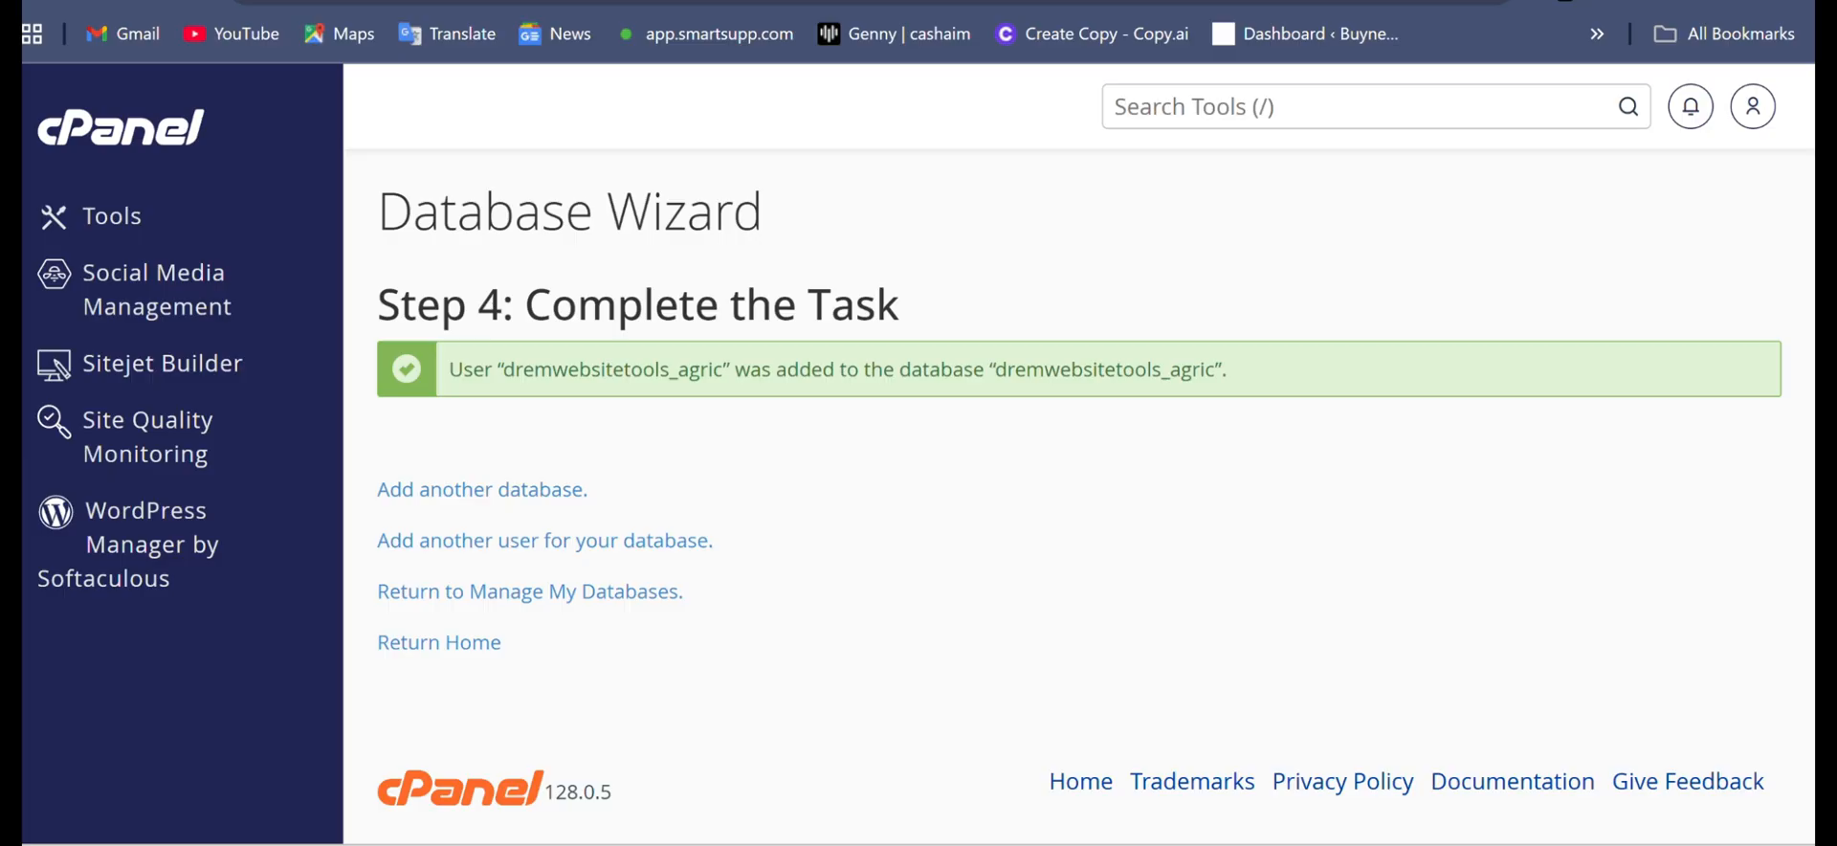
- Return to the cPanel tools list and go through its tool sections
left_click(112, 216)
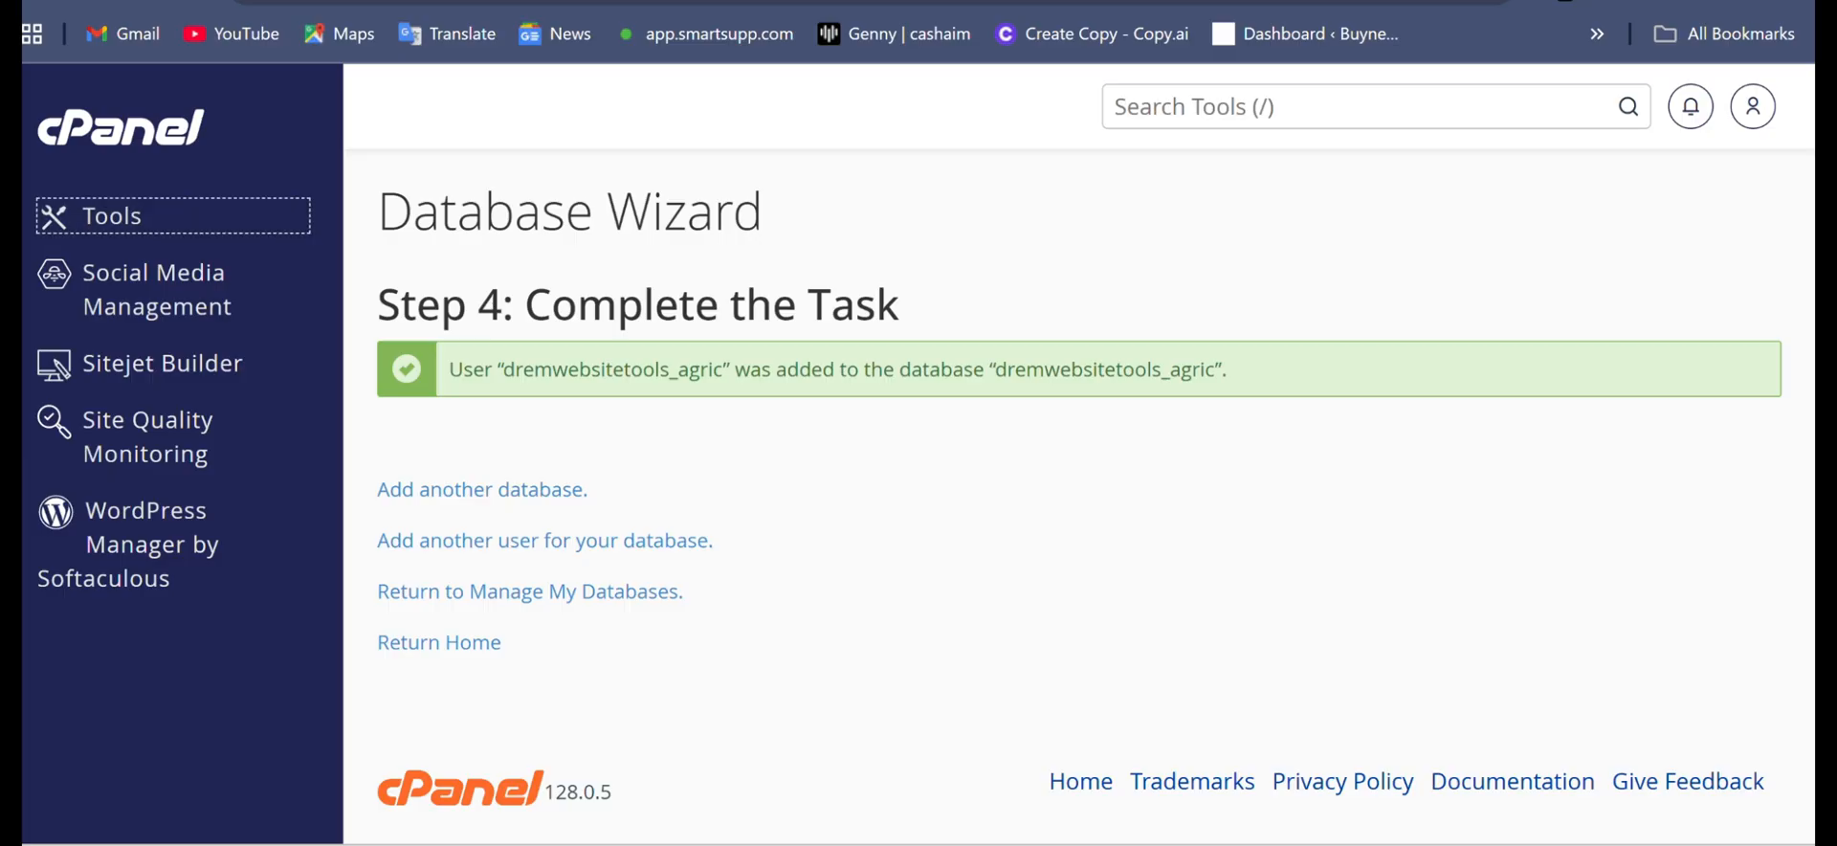
scroll(889, 497, "down", 4)
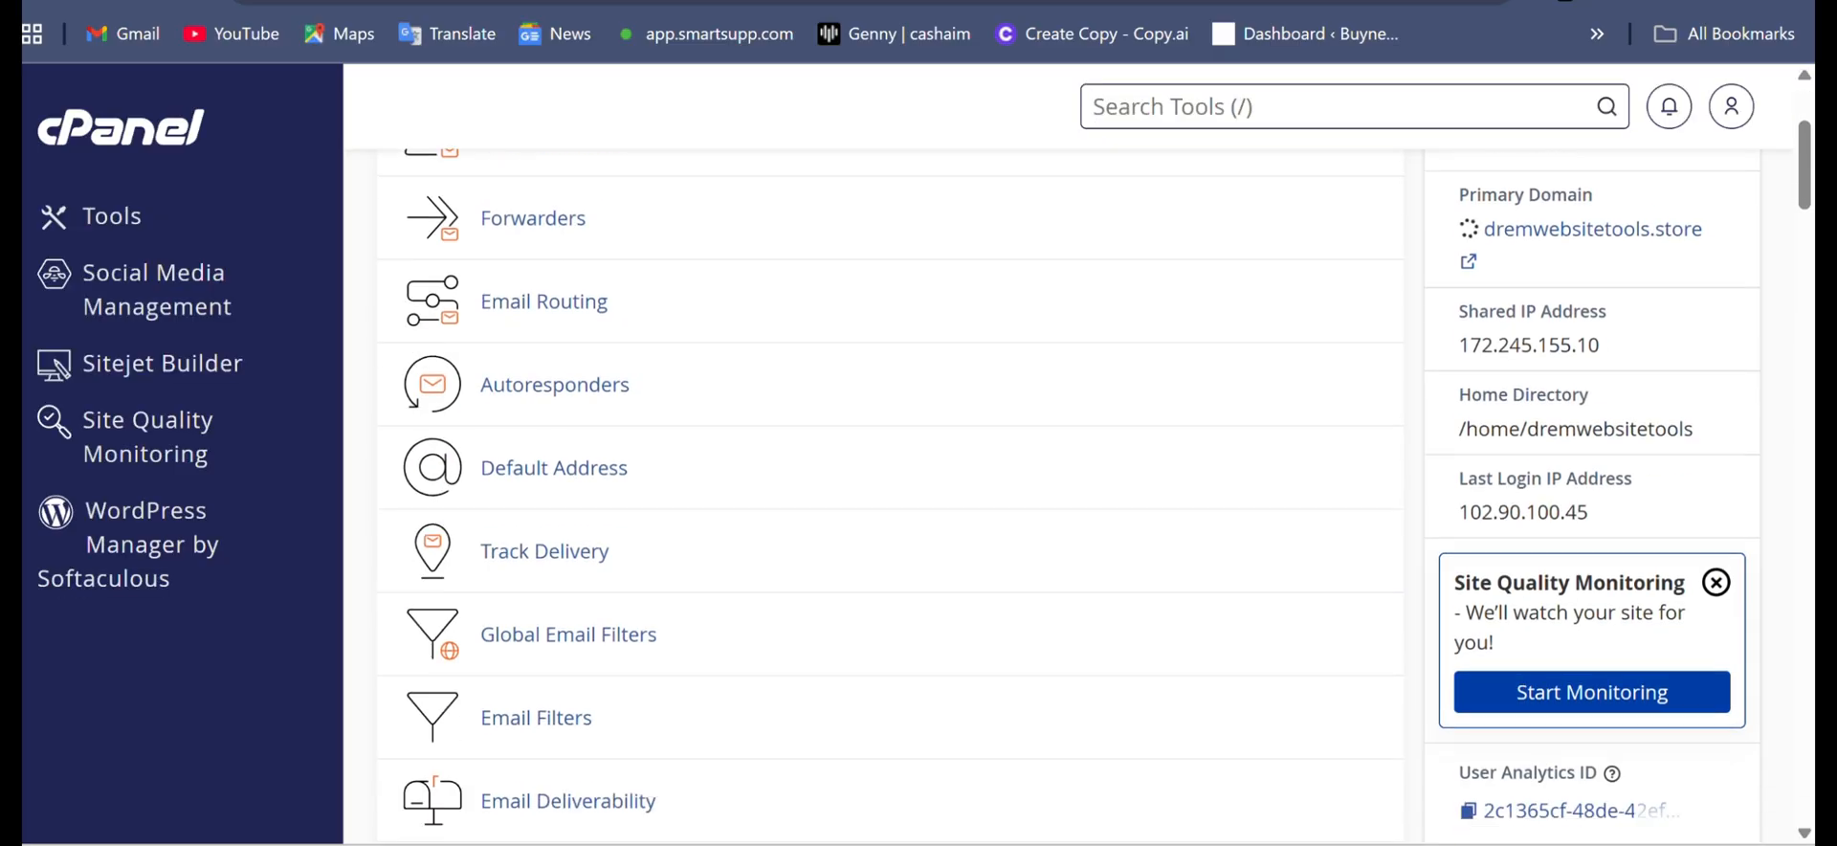
scroll(889, 497, "down", 3)
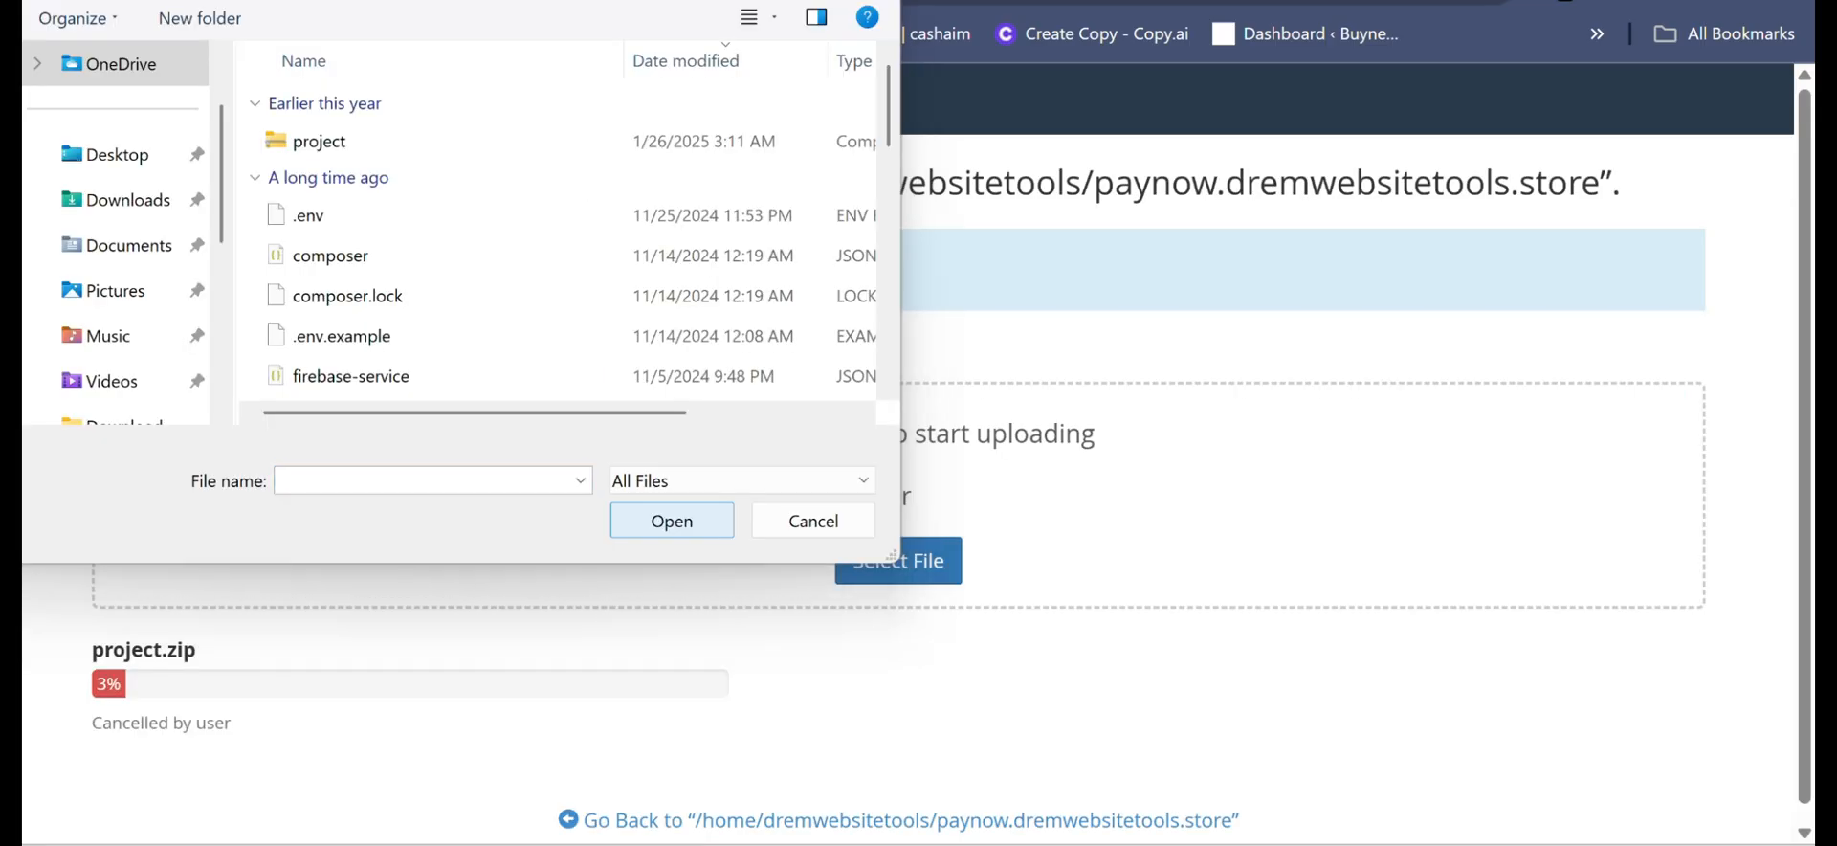
- In the upload file chooser, look over the parent folder holding SQL, Documentation and project, and reopen the project folder
left_click(369, 2)
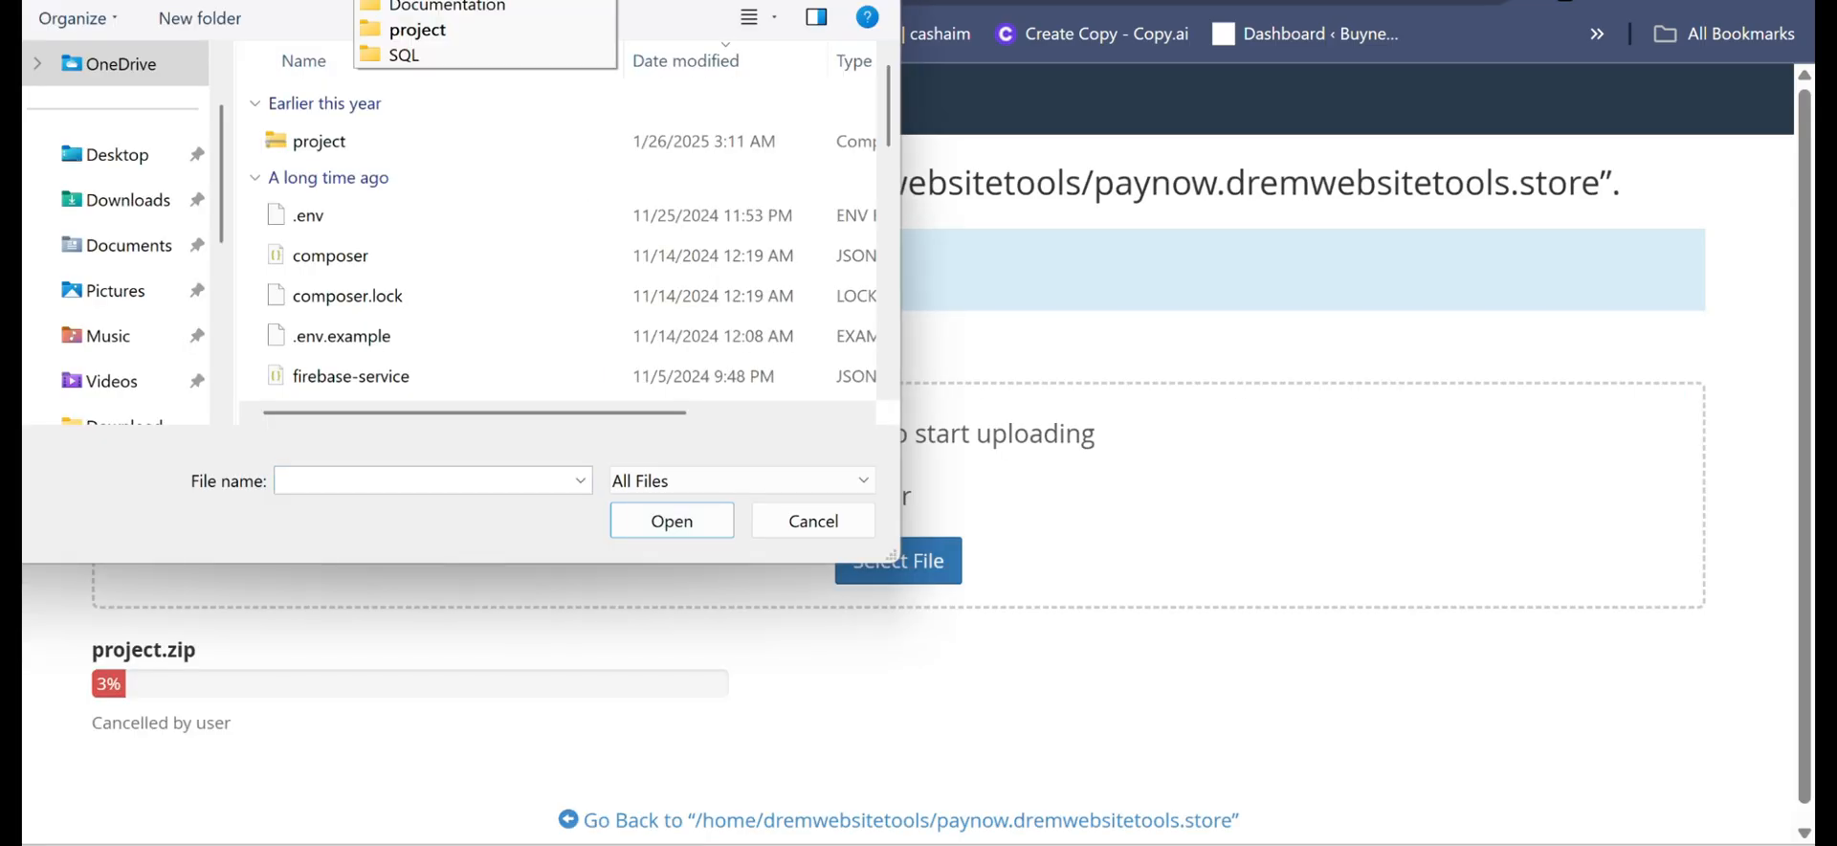
key("Escape")
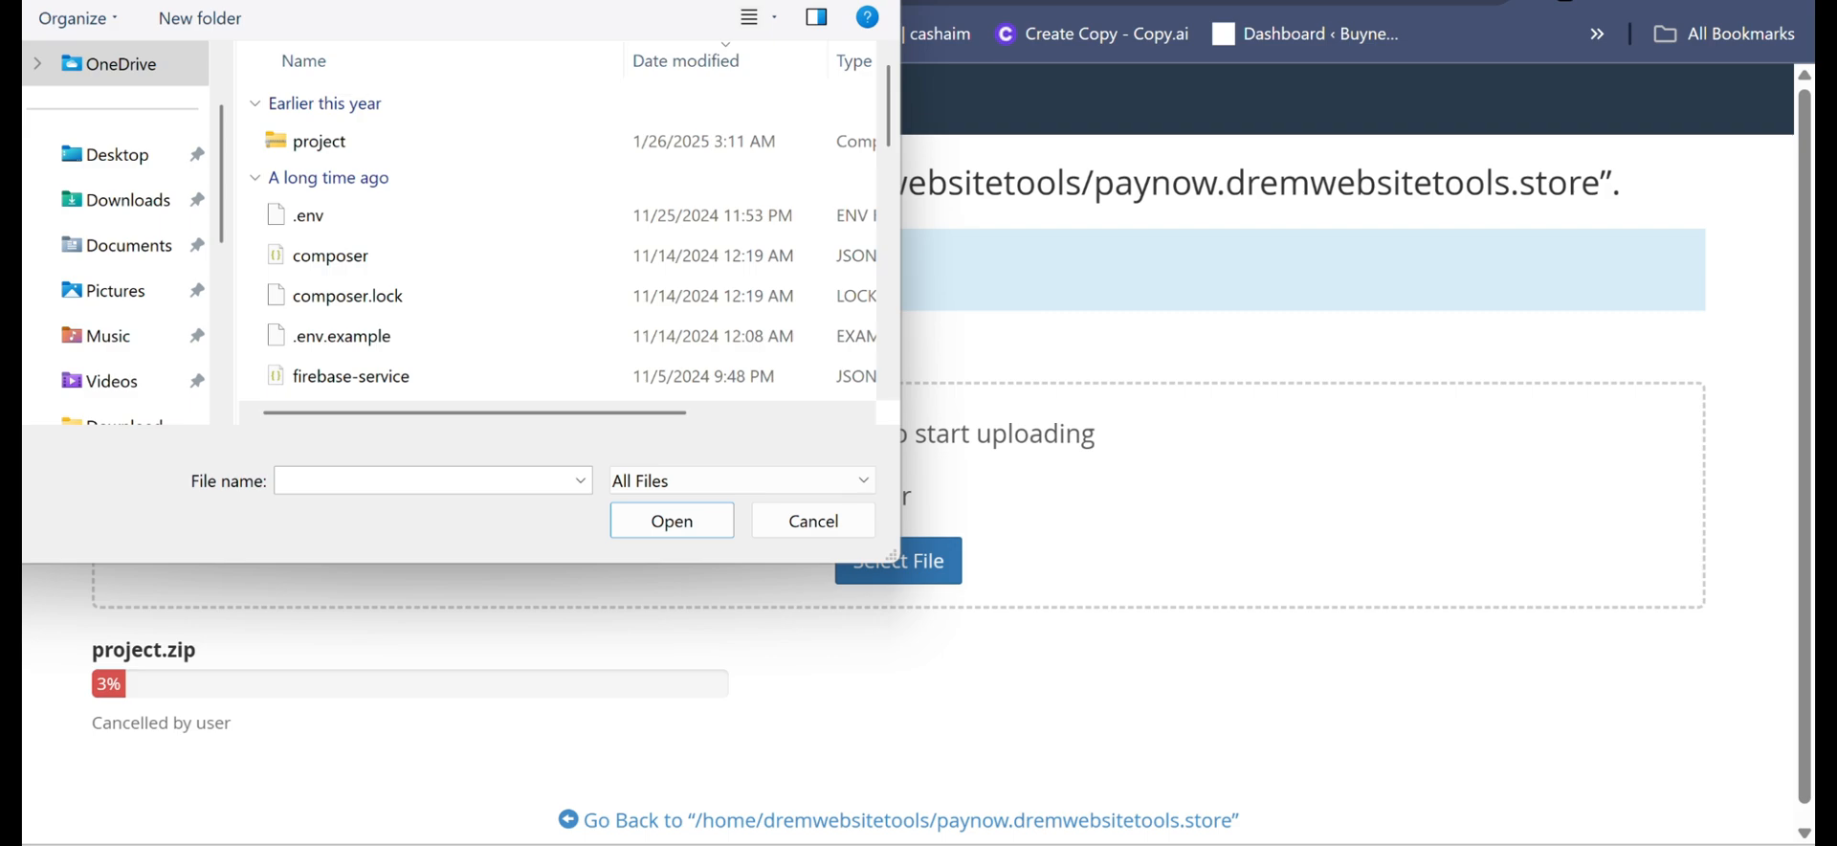
left_click(348, 2)
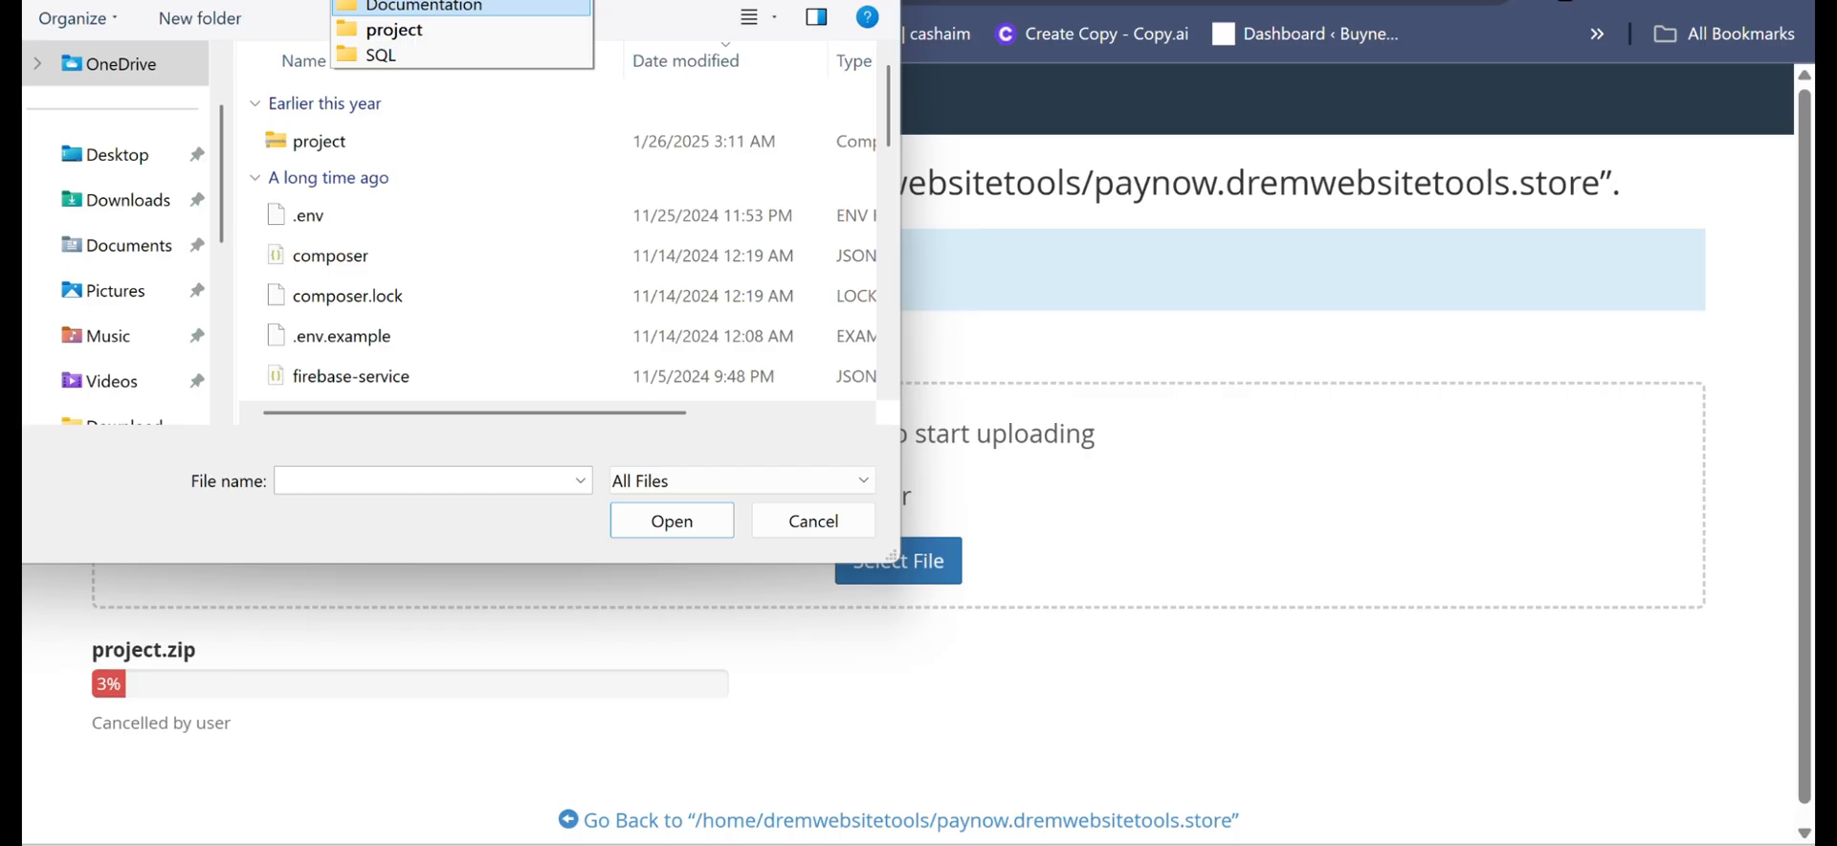
key("Escape")
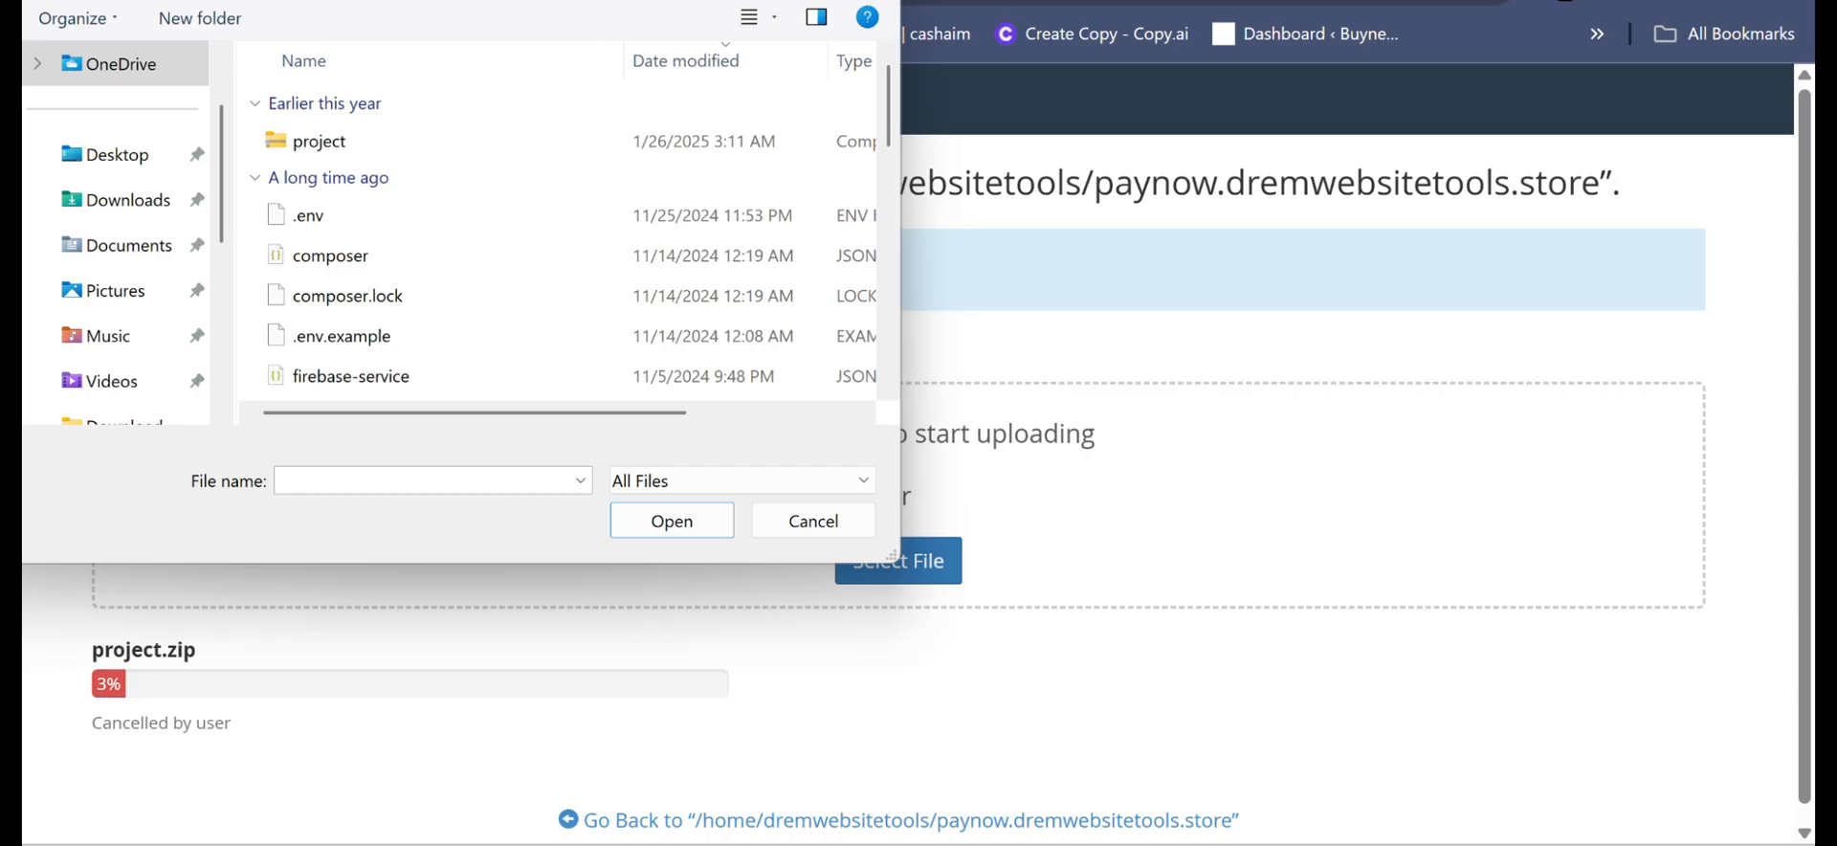
left_click(349, 2)
key("Escape")
key("alt+Up")
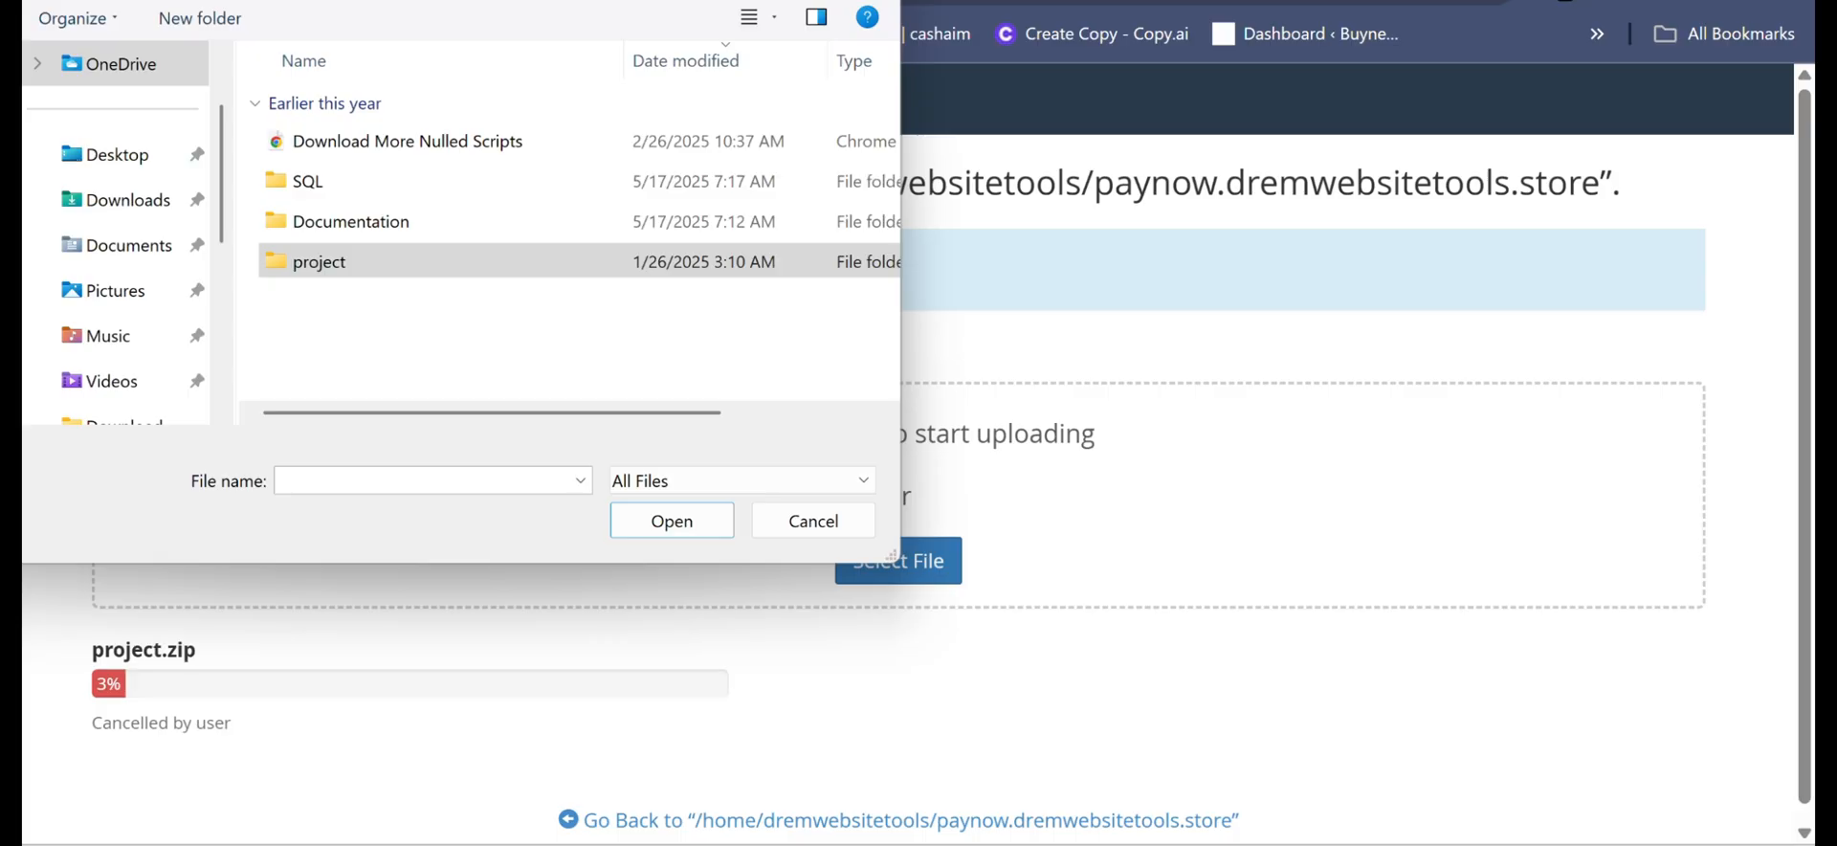
key("Return")
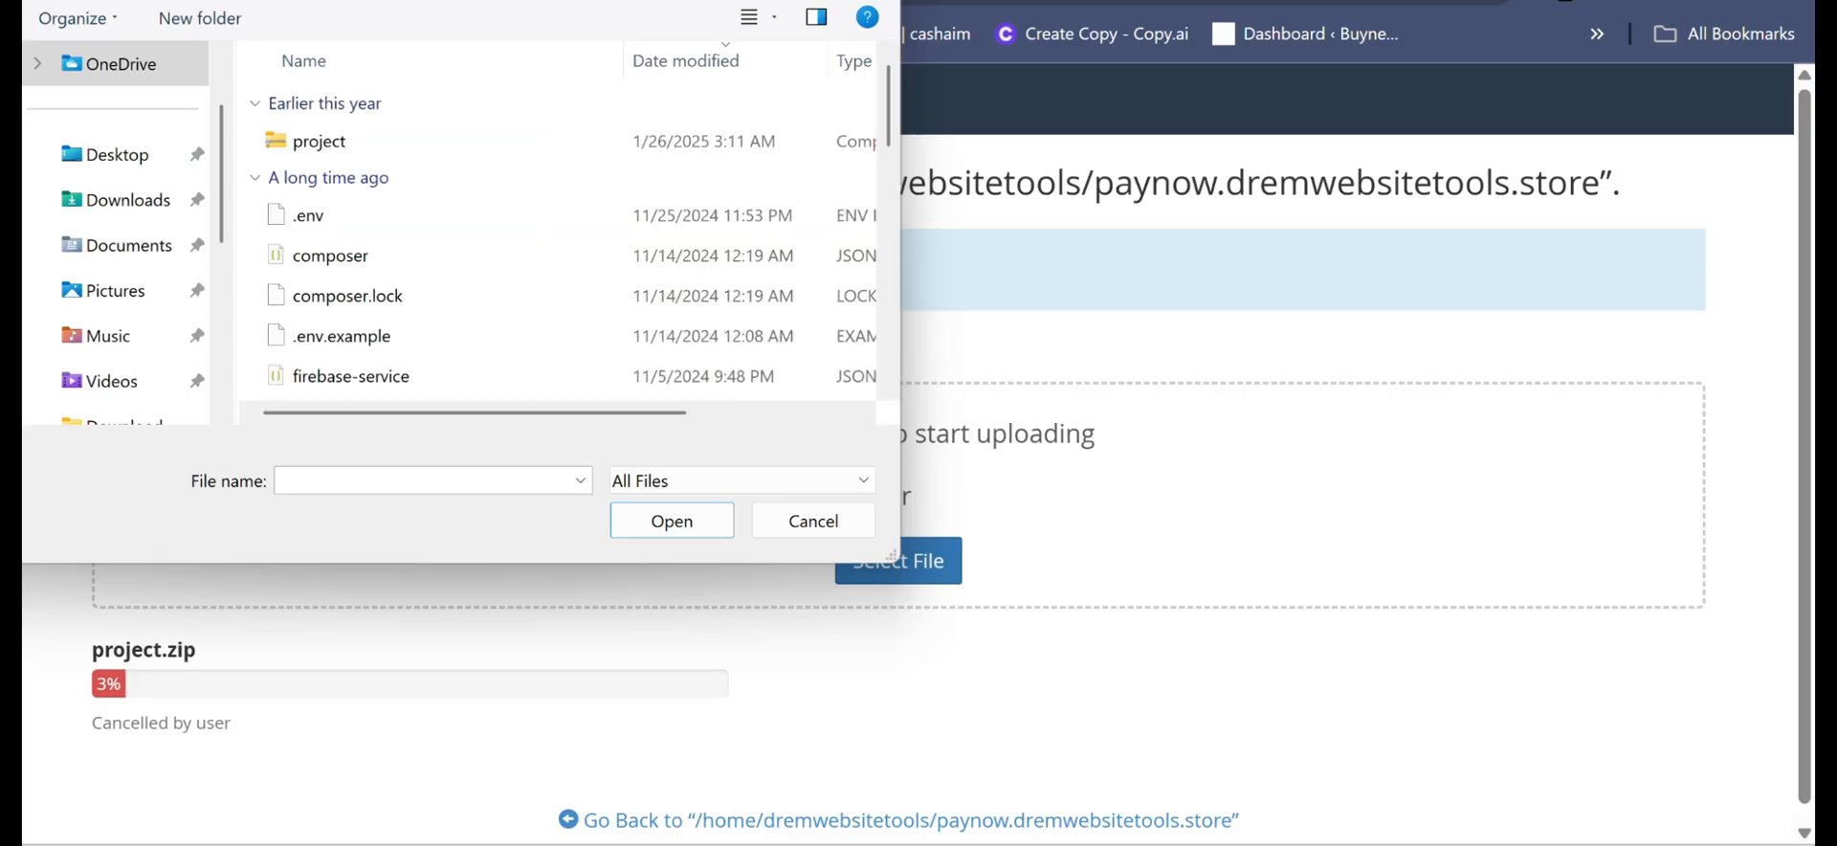
- Select the project archive and upload it to the paynow.dremwebsitetools.store folder
left_click(320, 142)
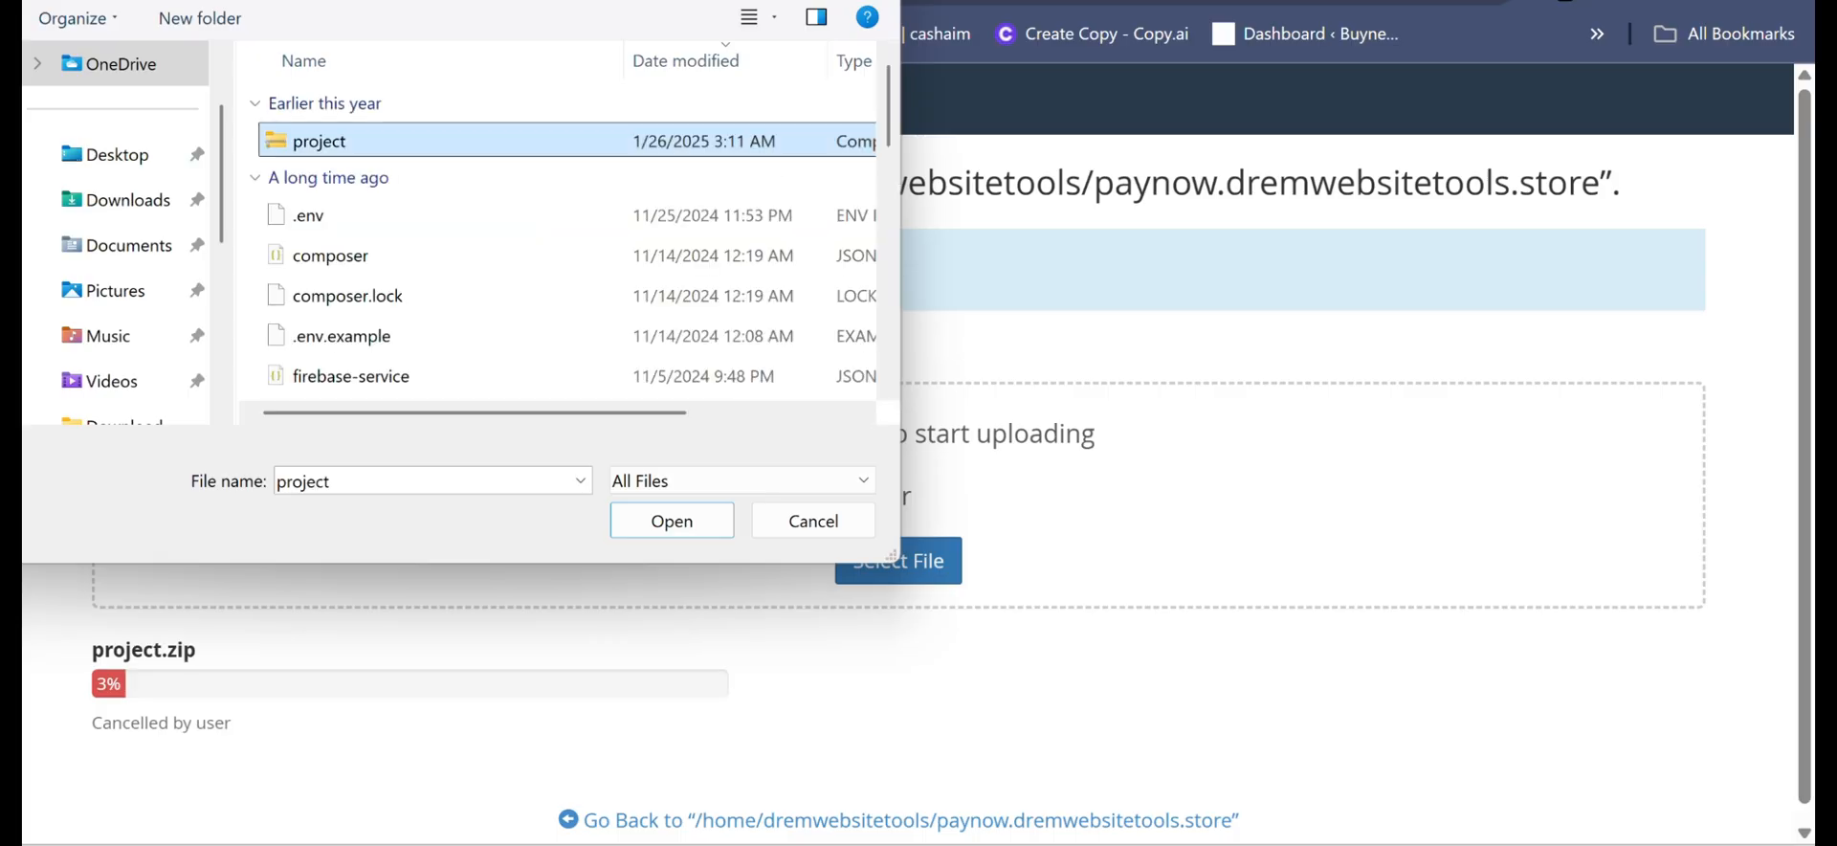
key("Return")
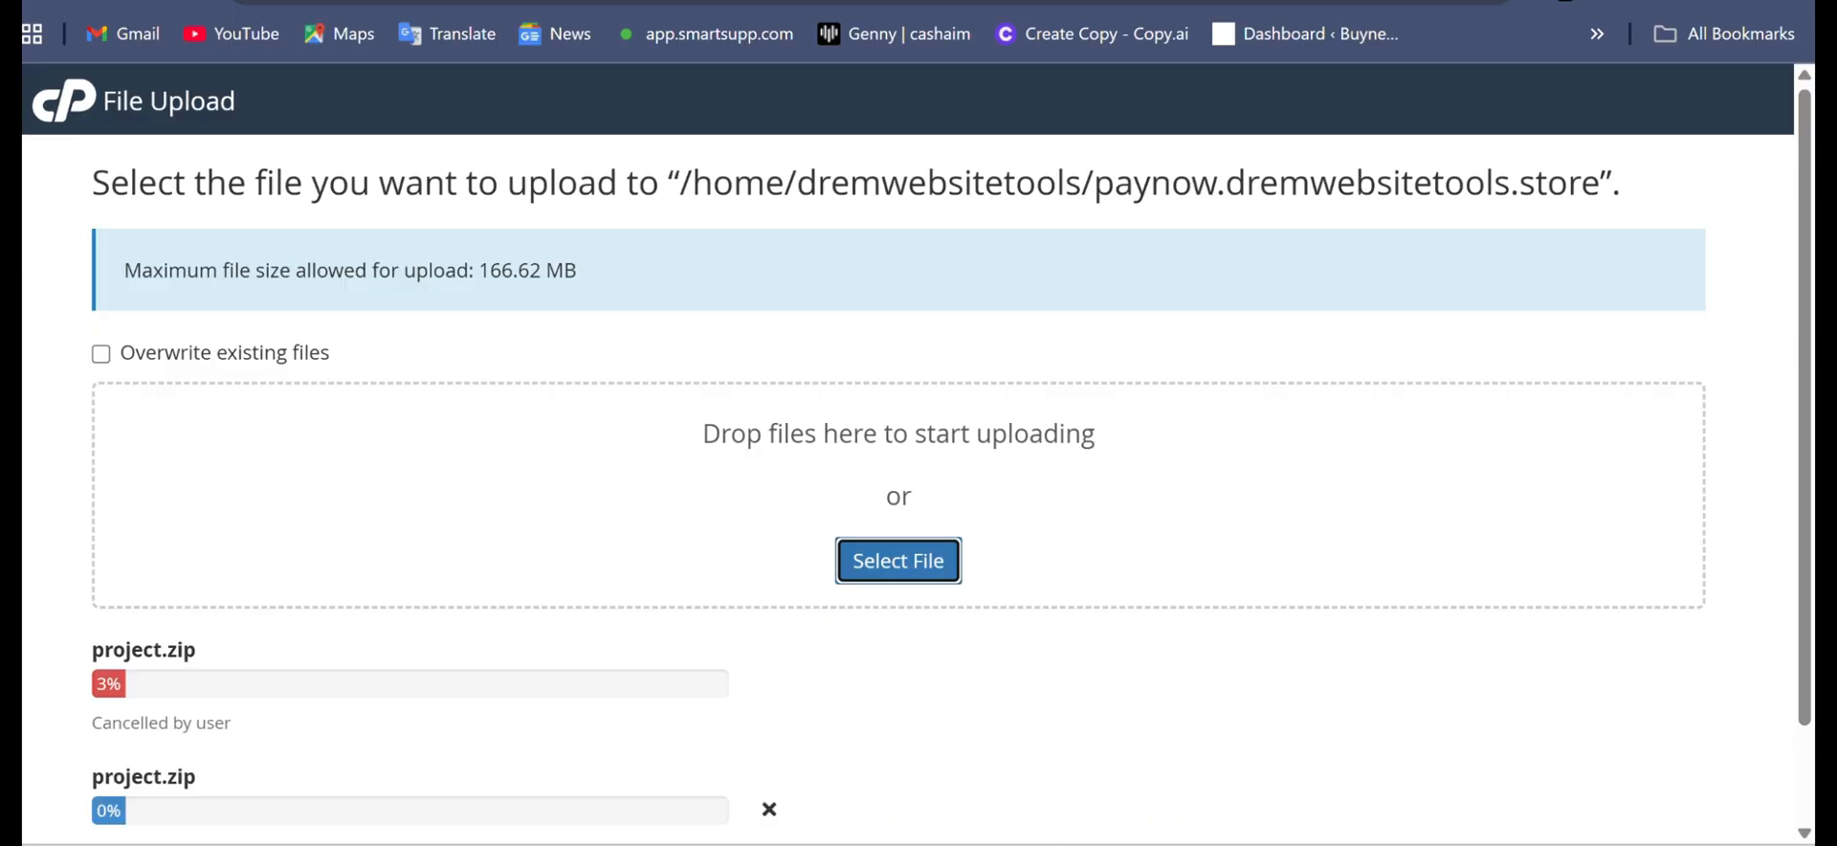
scroll(915, 454, "down", 1)
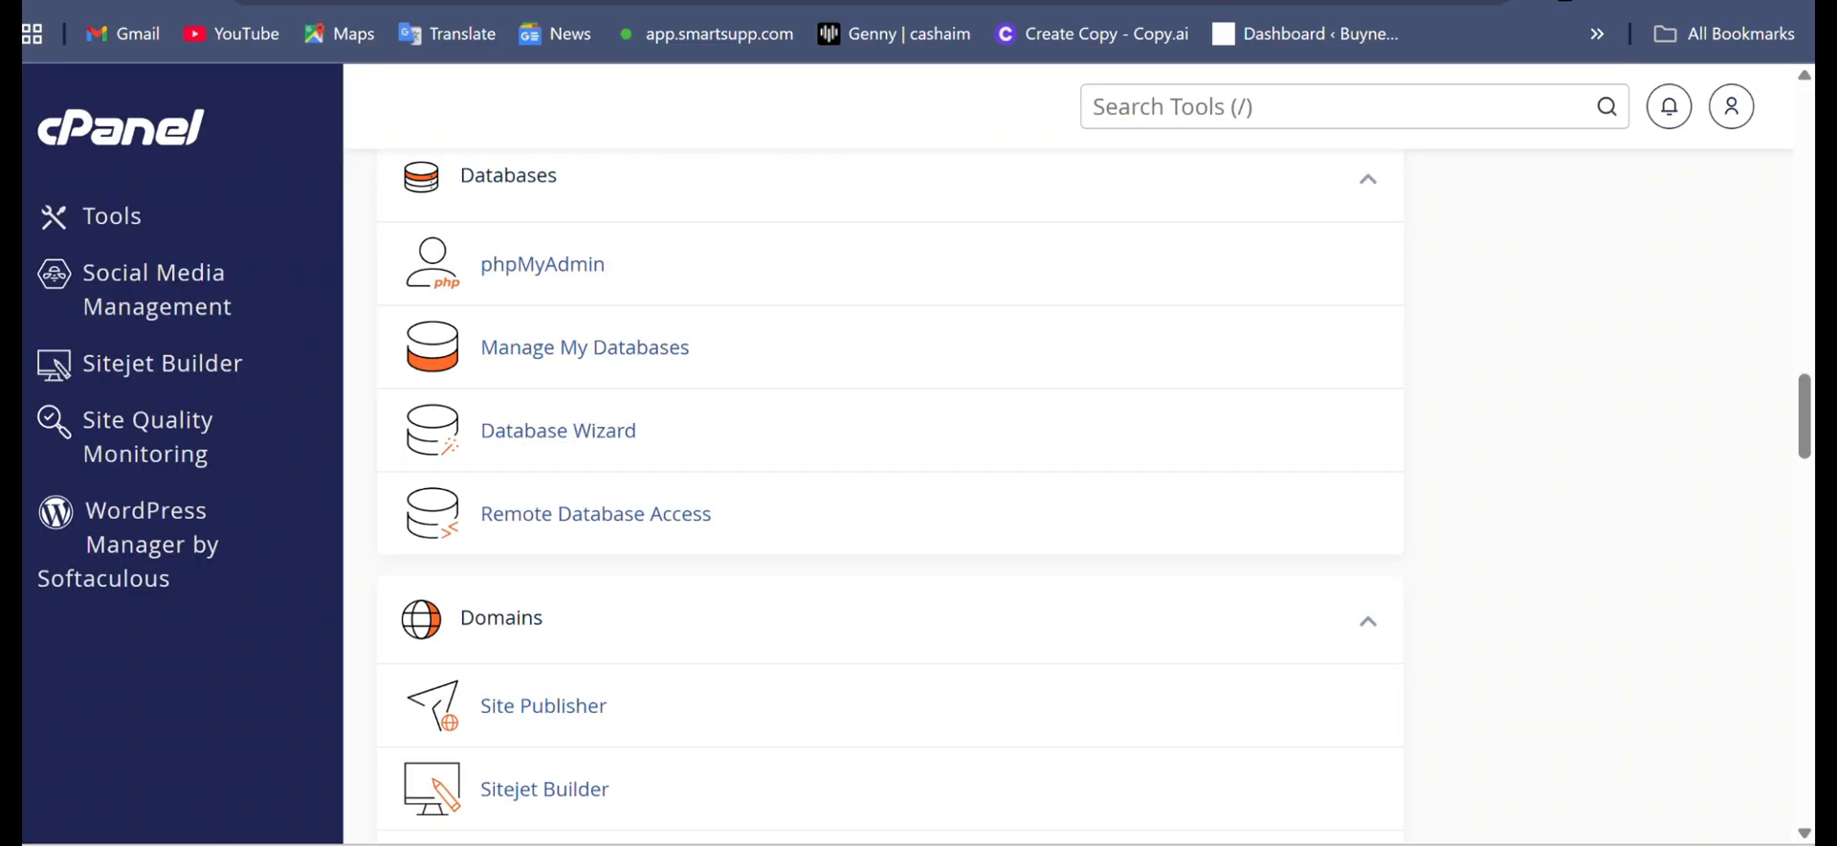
- Open phpMyAdmin from cPanel's database tools and go to the import page of the dremwebsitetools_agric database
scroll(890, 496, "up", 1)
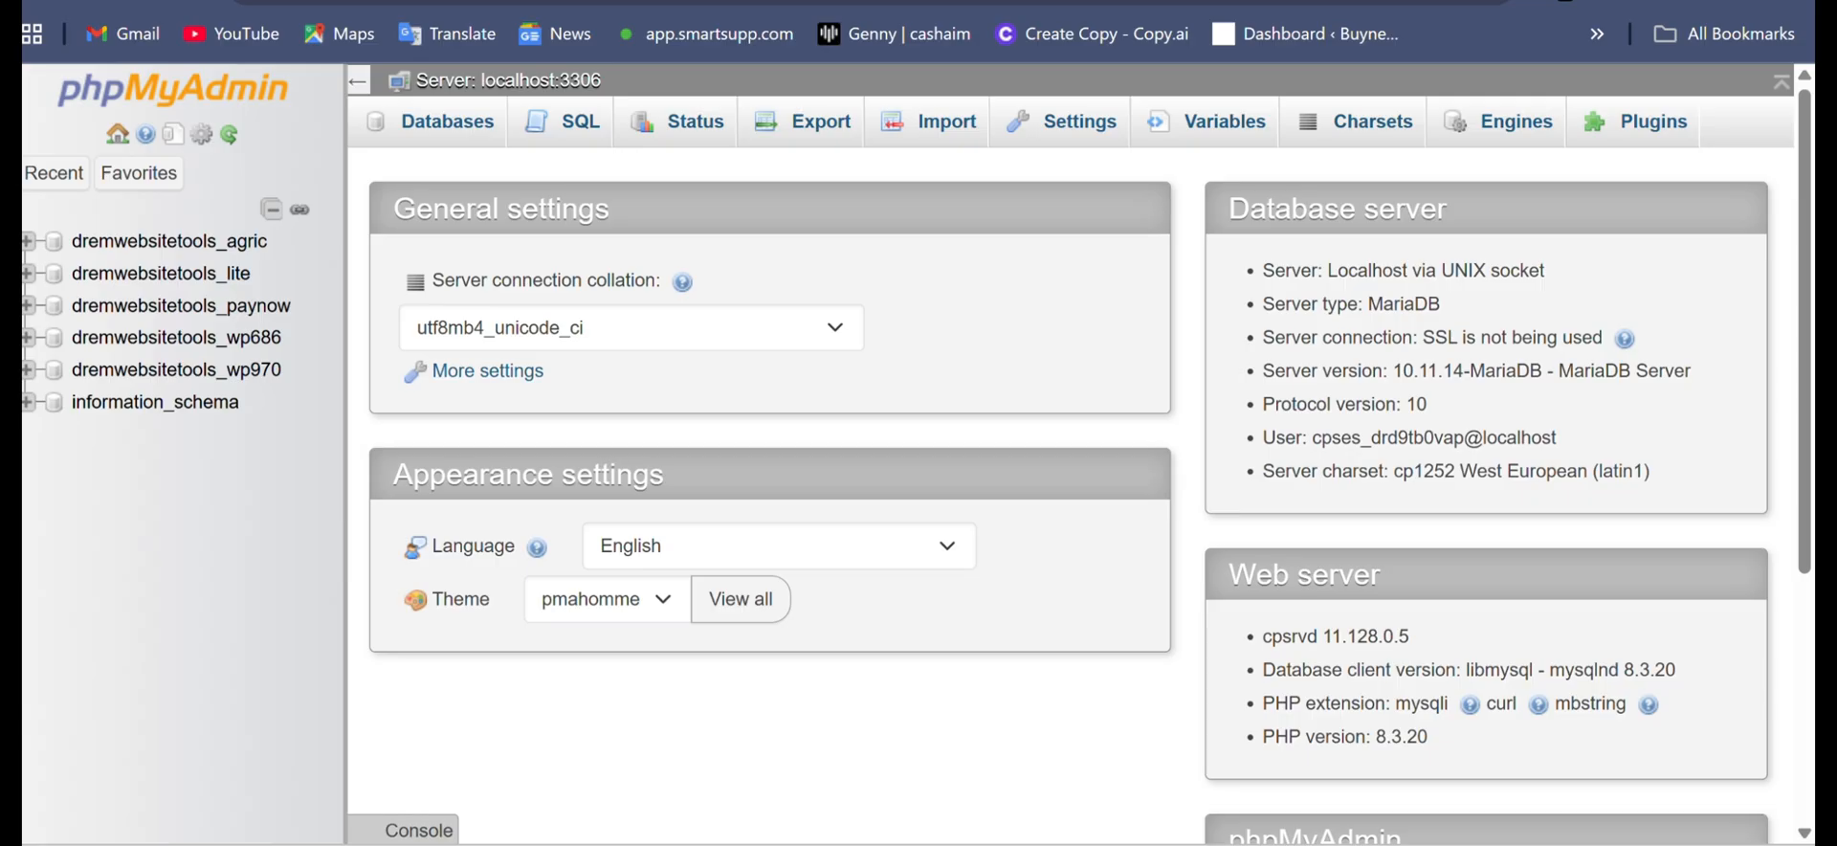
left_click(169, 242)
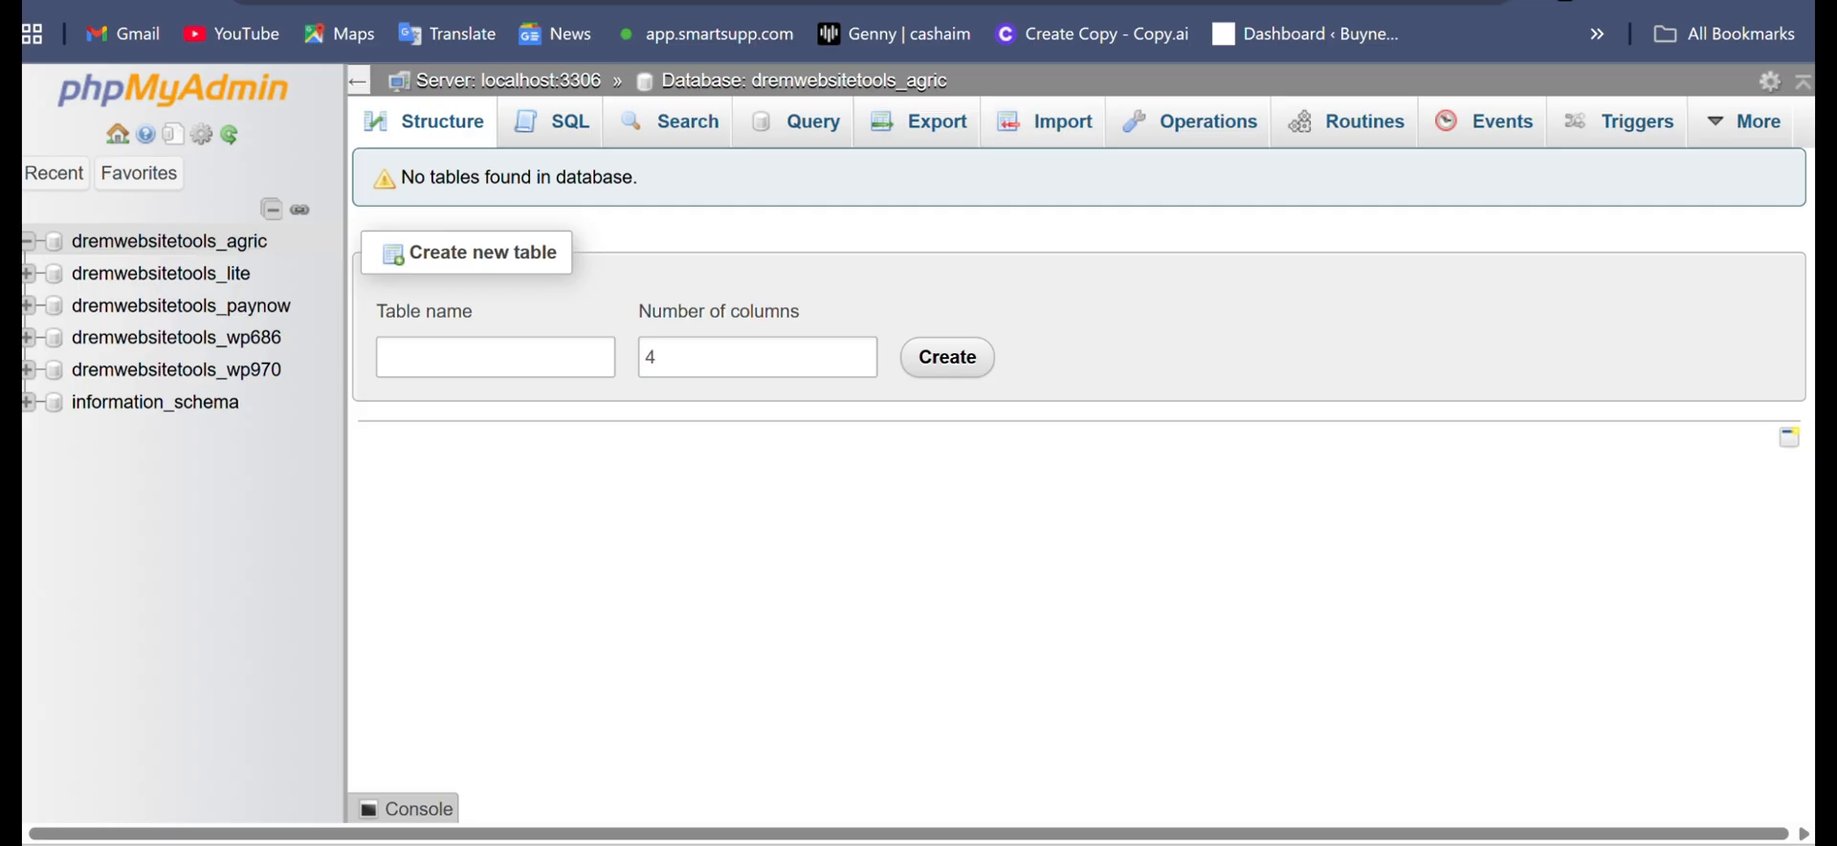
left_click(1044, 123)
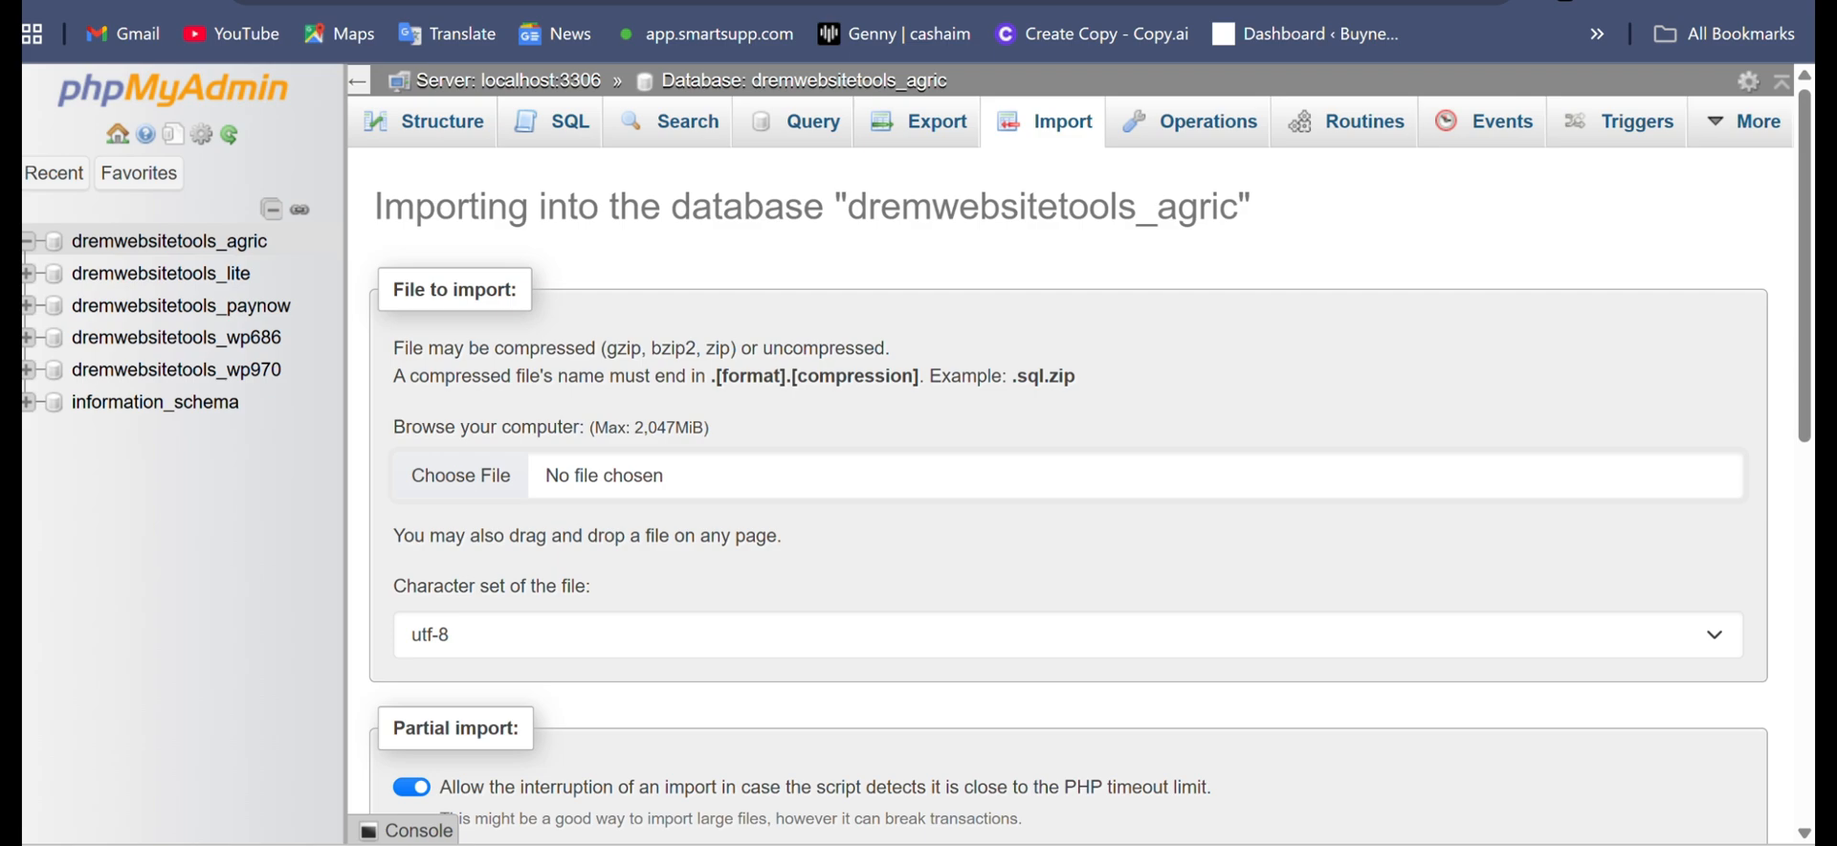
- Import install.sql from the SQL folder into the dremwebsitetools_agric database, keeping the utf-8 character set
left_click(460, 475)
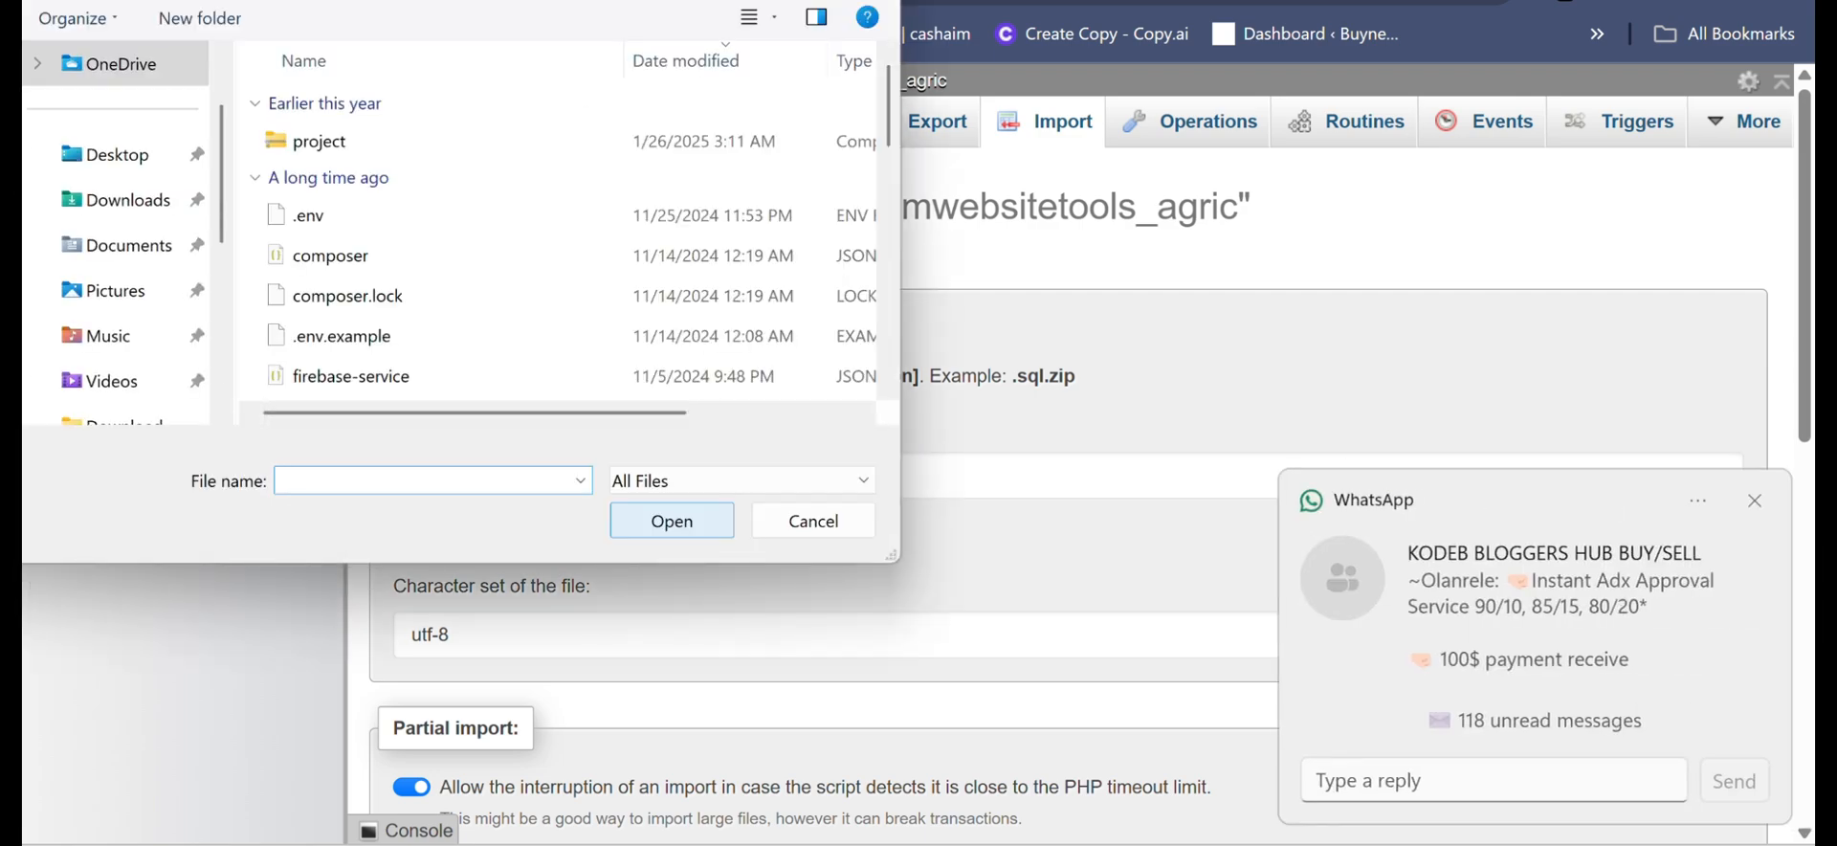
key("alt+Up")
left_click(308, 181)
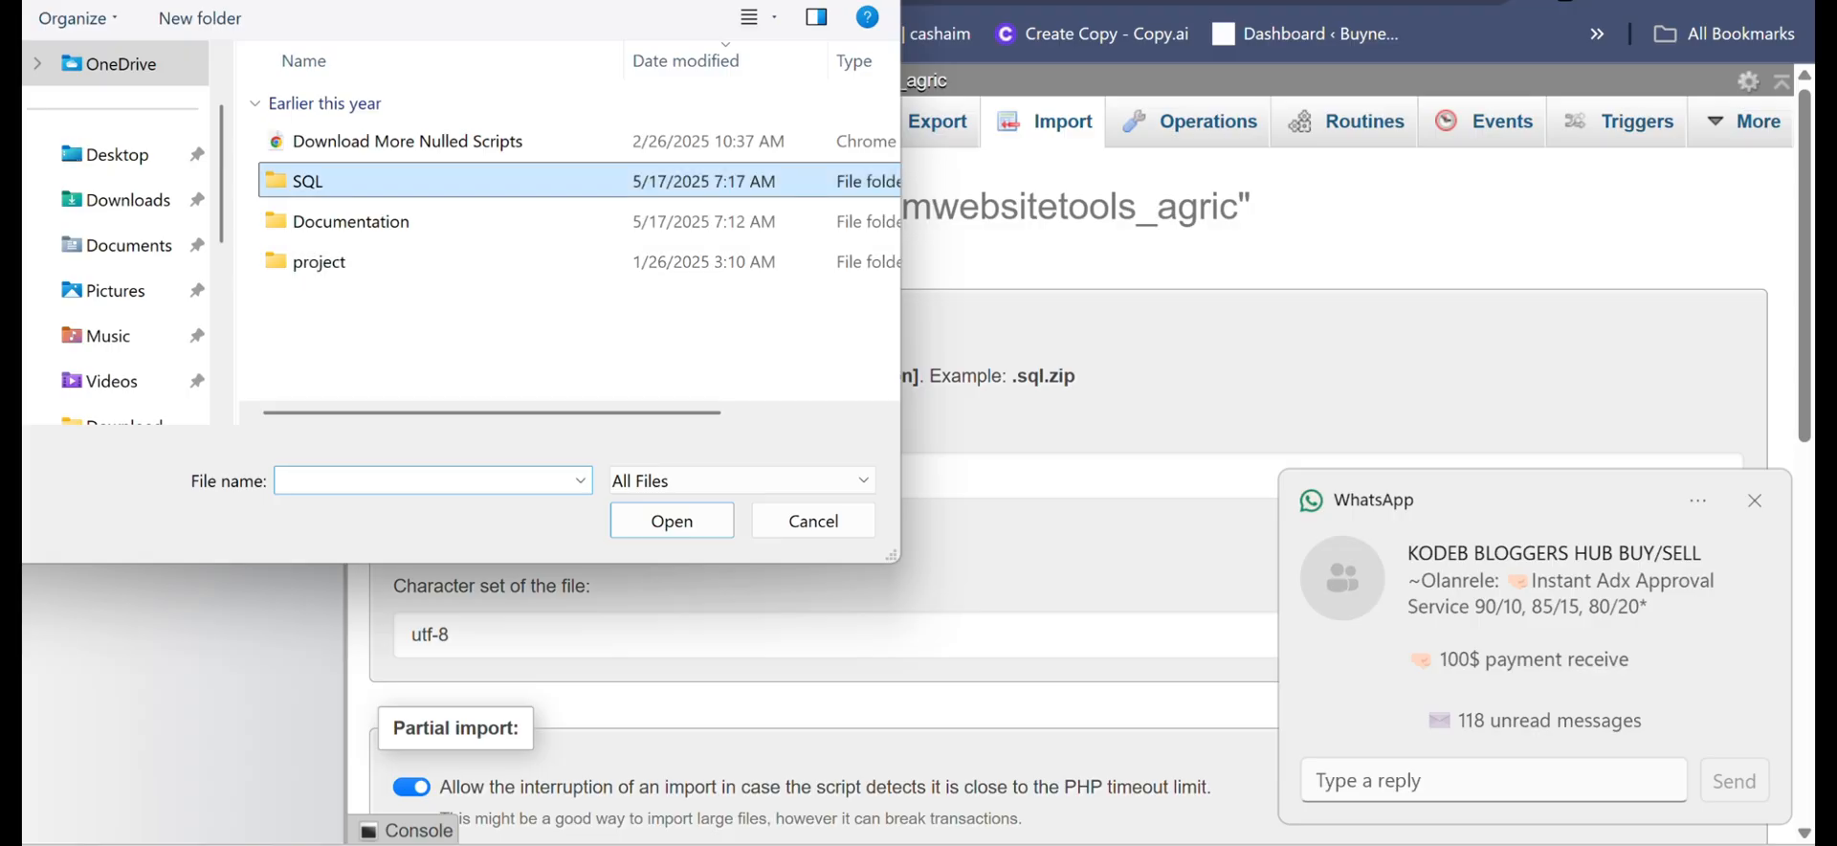
left_click(308, 180)
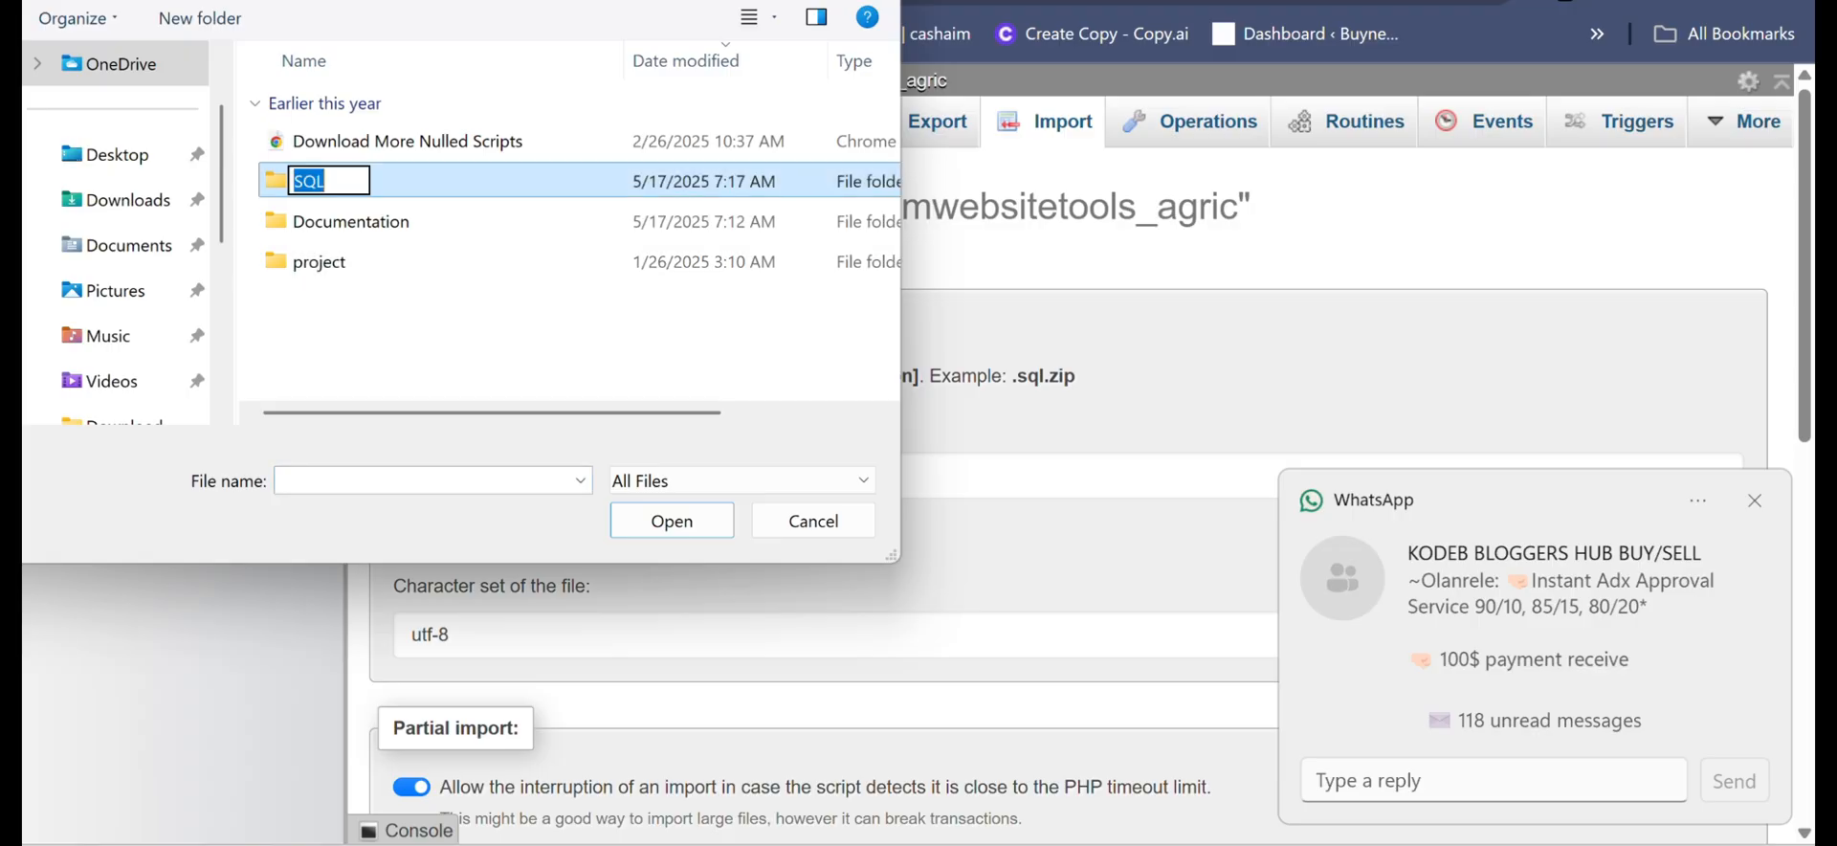
key("Return")
key("Return")
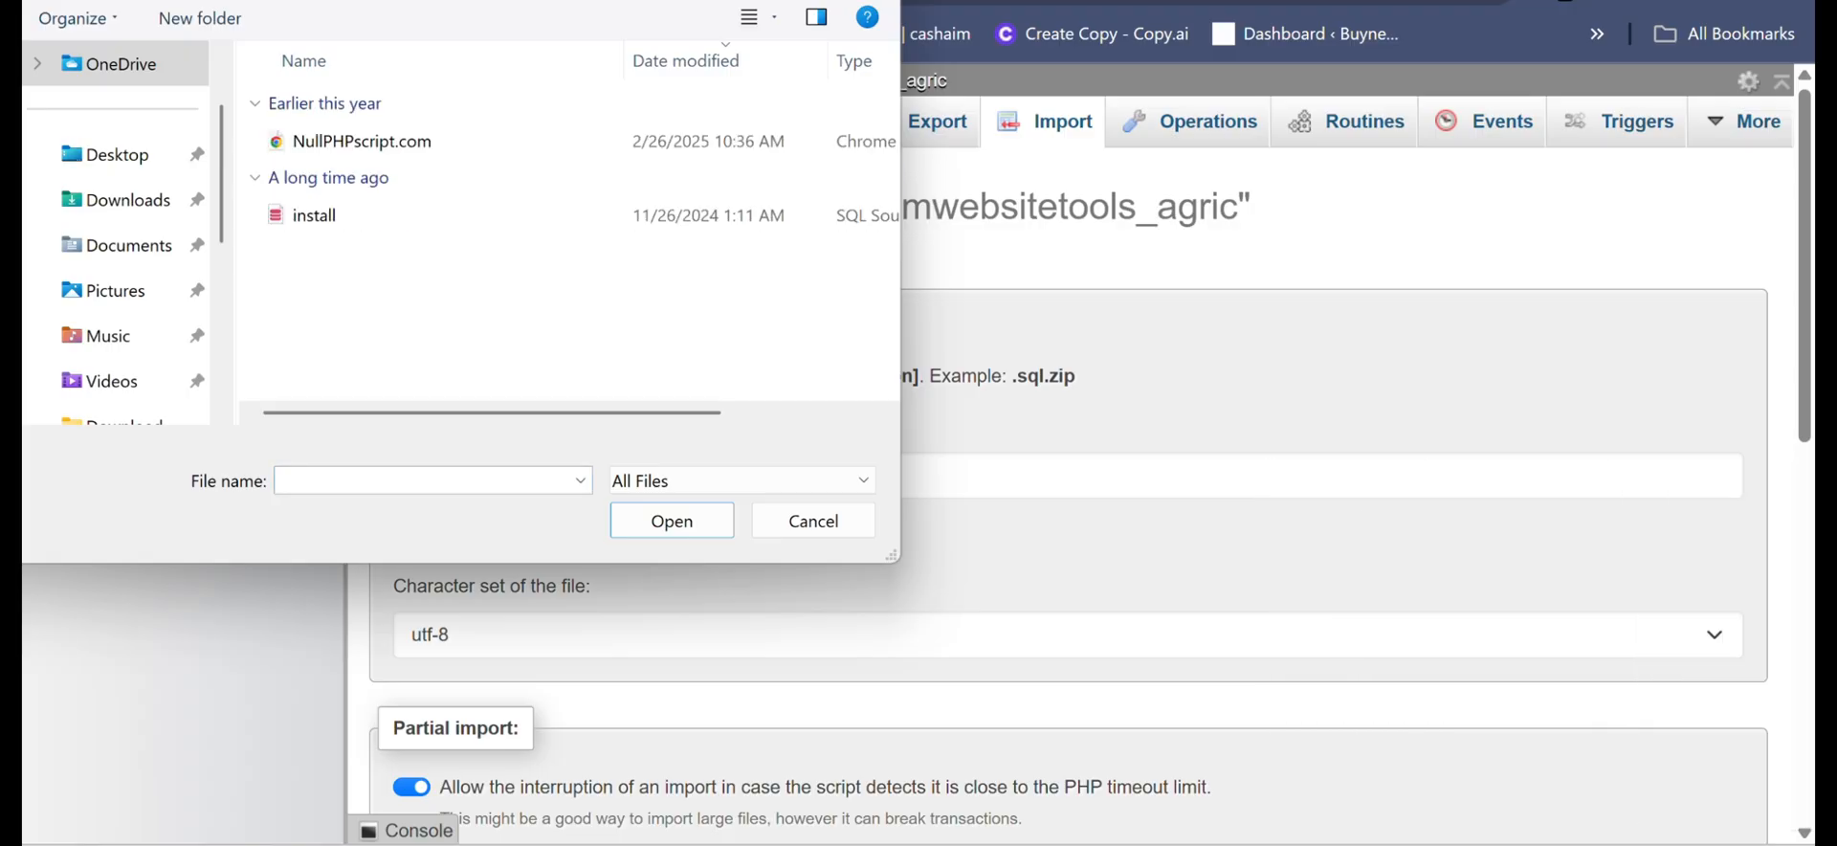
left_click(314, 215)
key("Return")
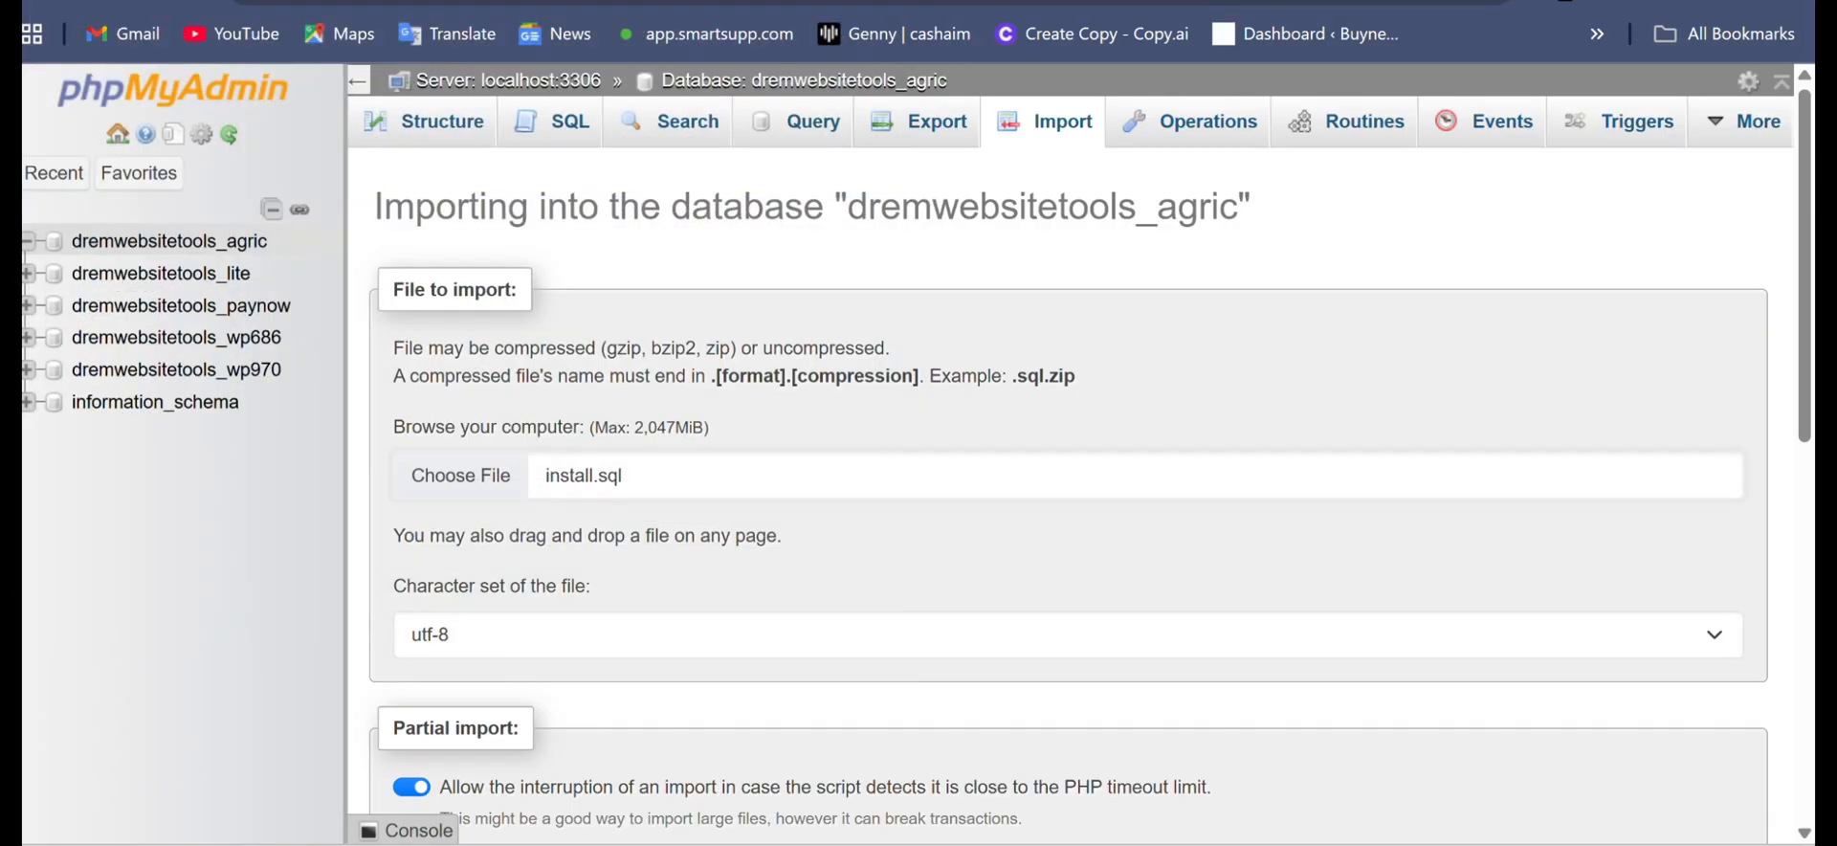
scroll(1081, 469, "down", 7)
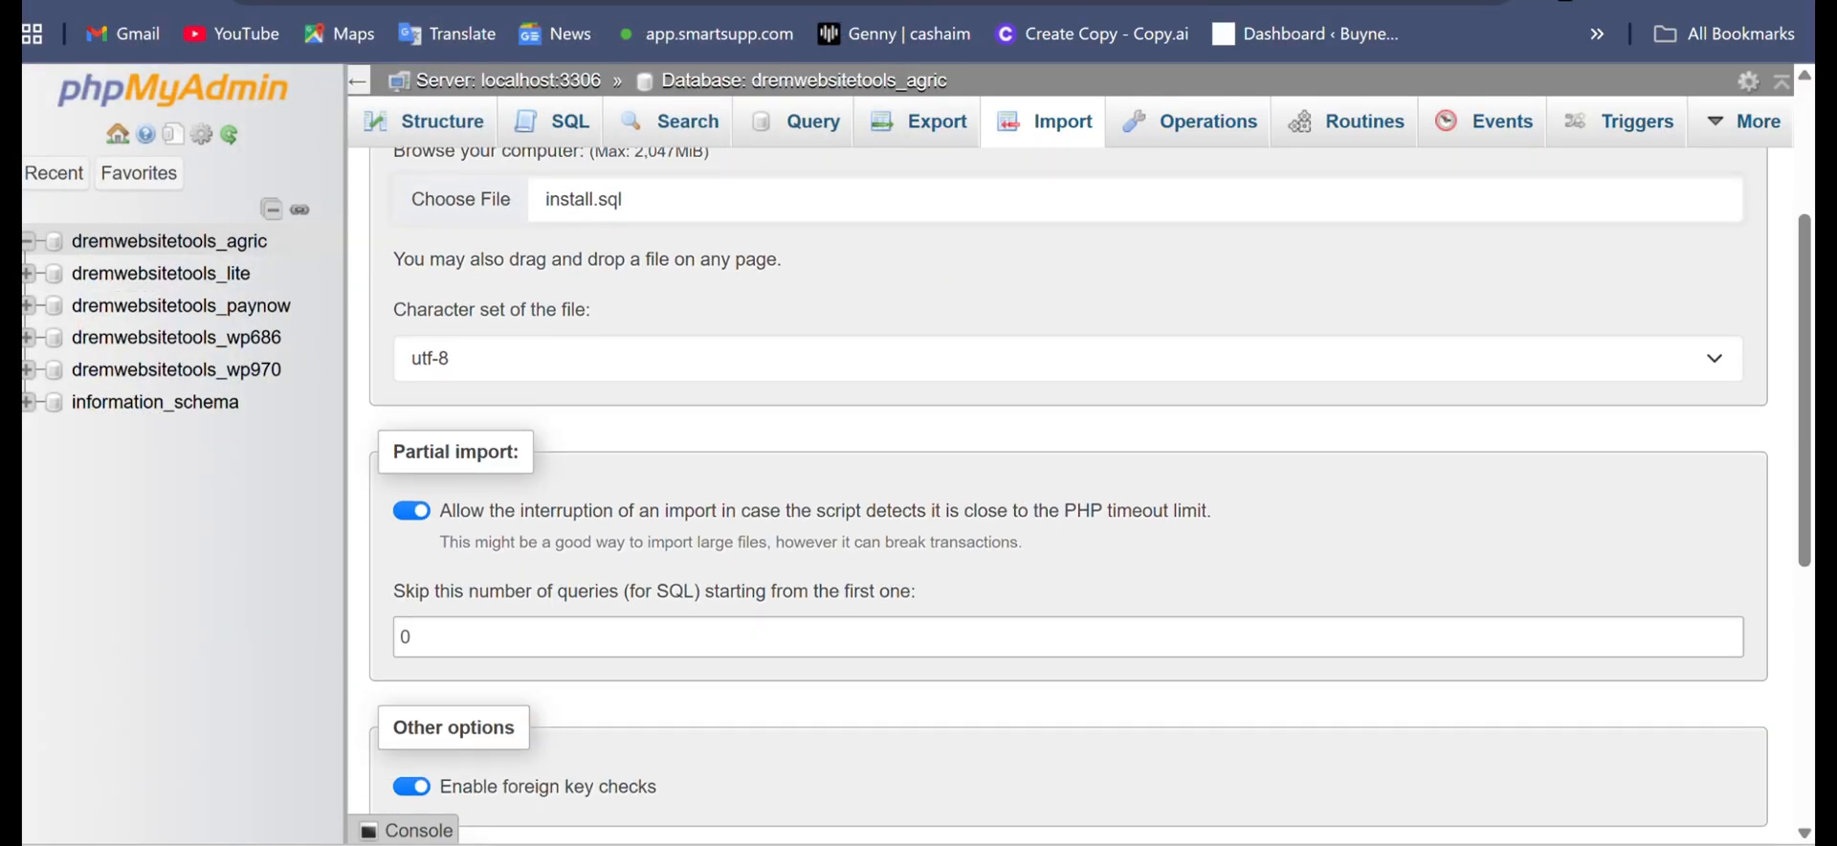
scroll(1081, 469, "down", 2)
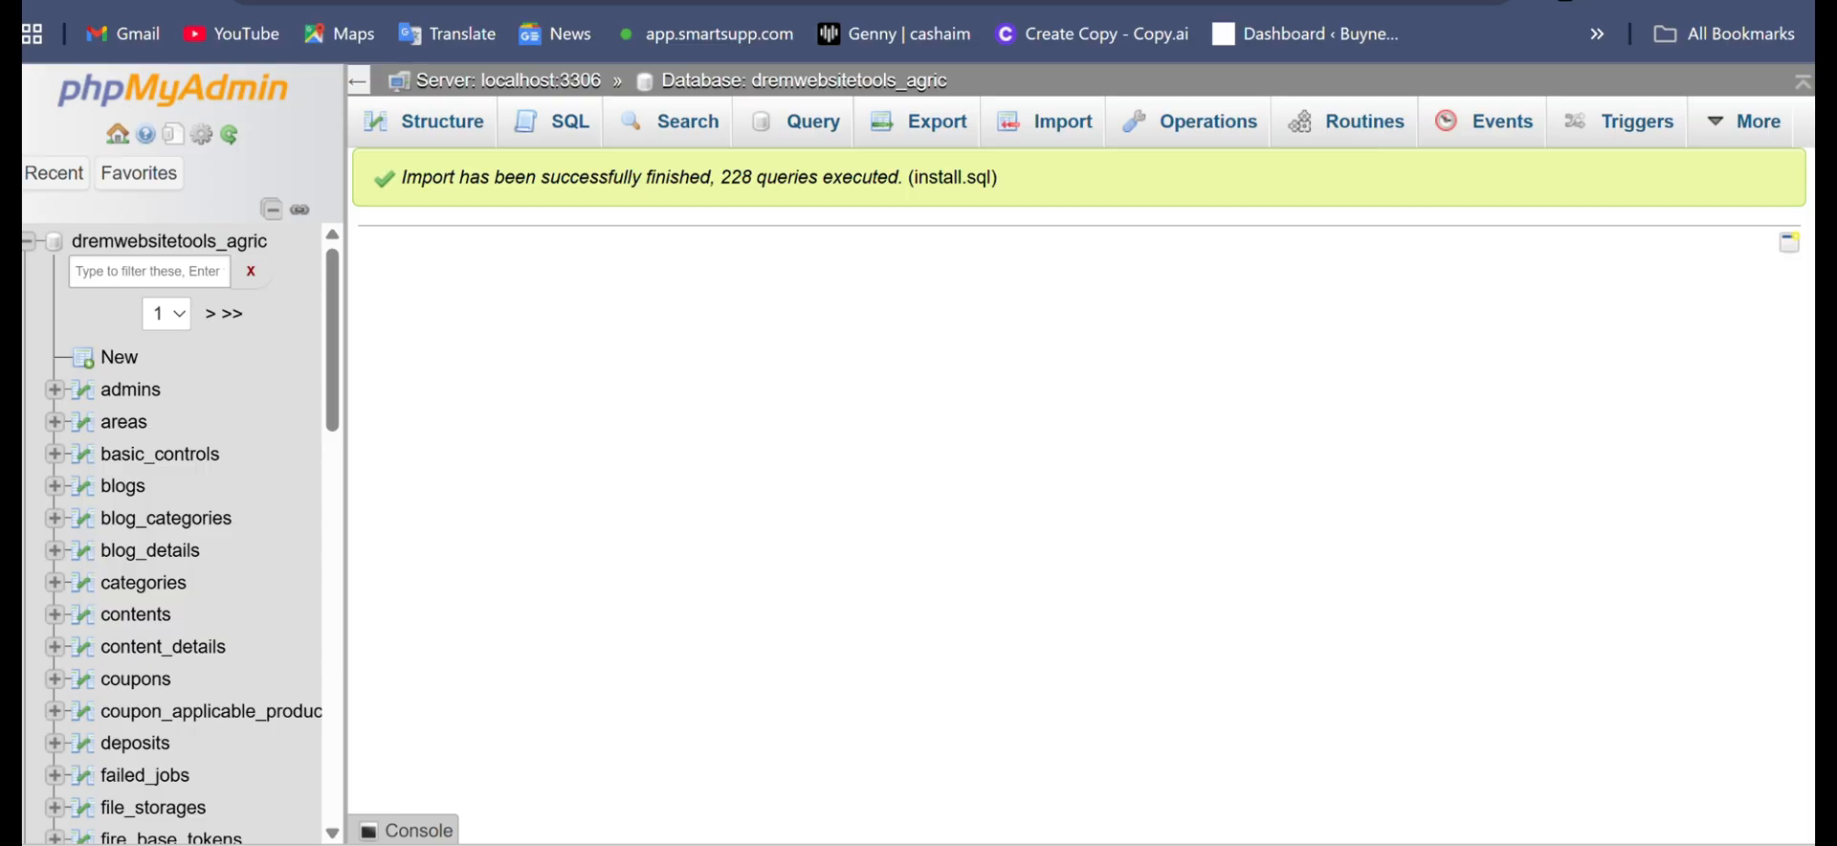
- Switch to the Project Installation page on tour.dremwebsitetools.store and run its requirements check followed by its permissions check
key("ctrl+shift+Tab")
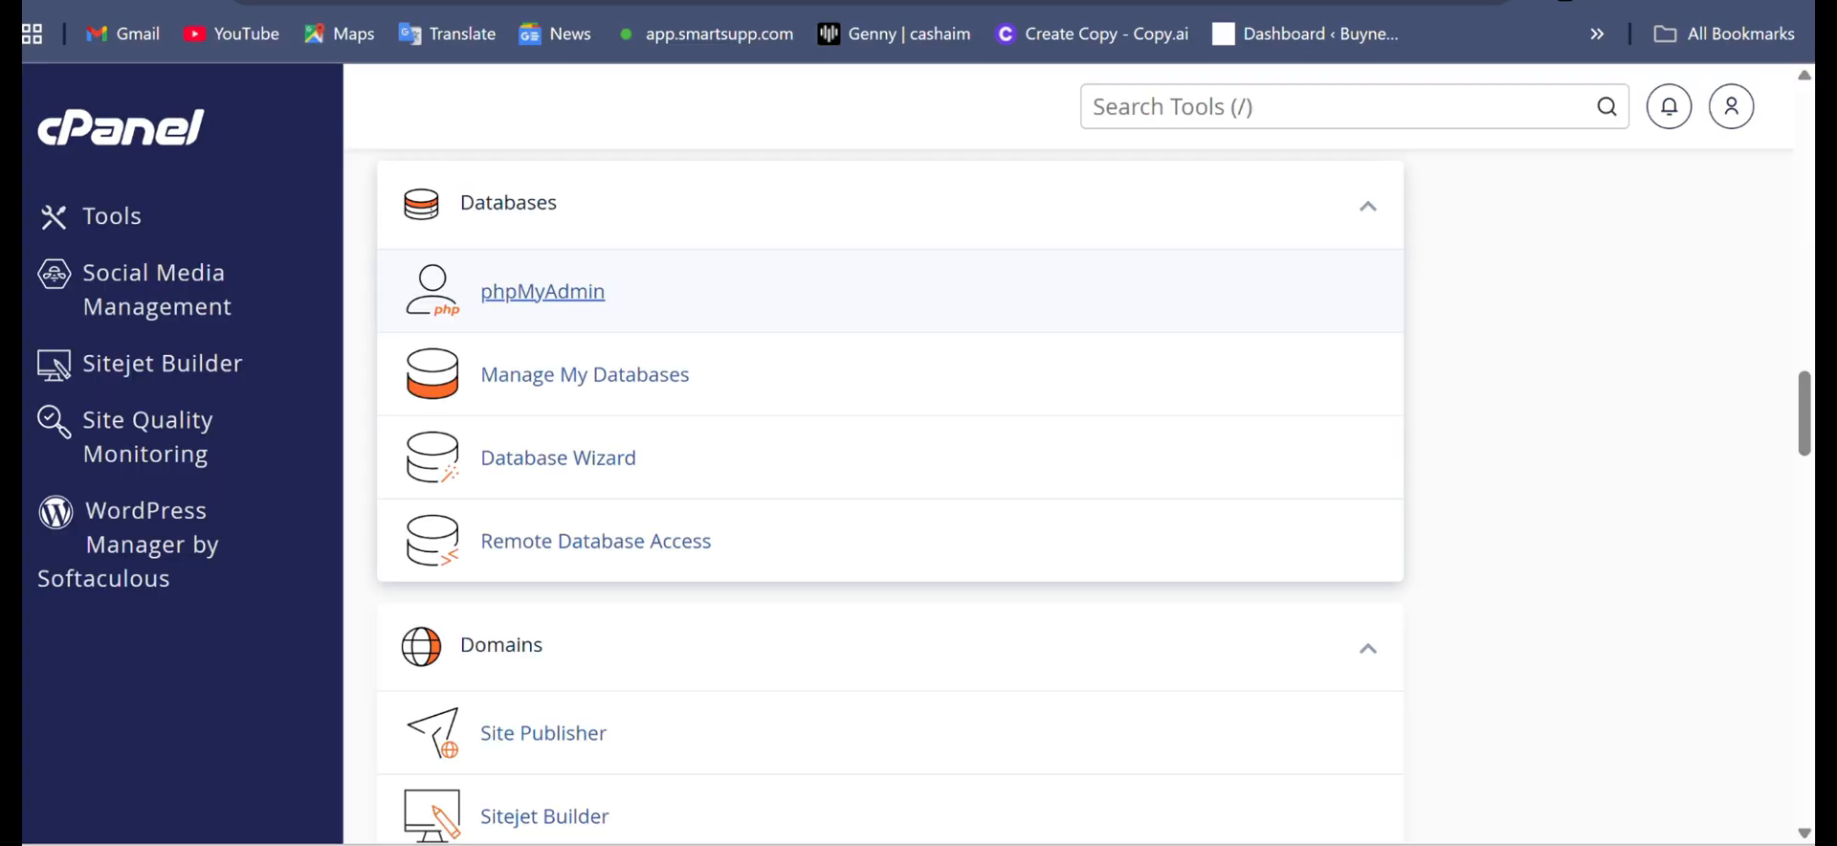
key("ctrl+shift+Tab")
left_click(927, 595)
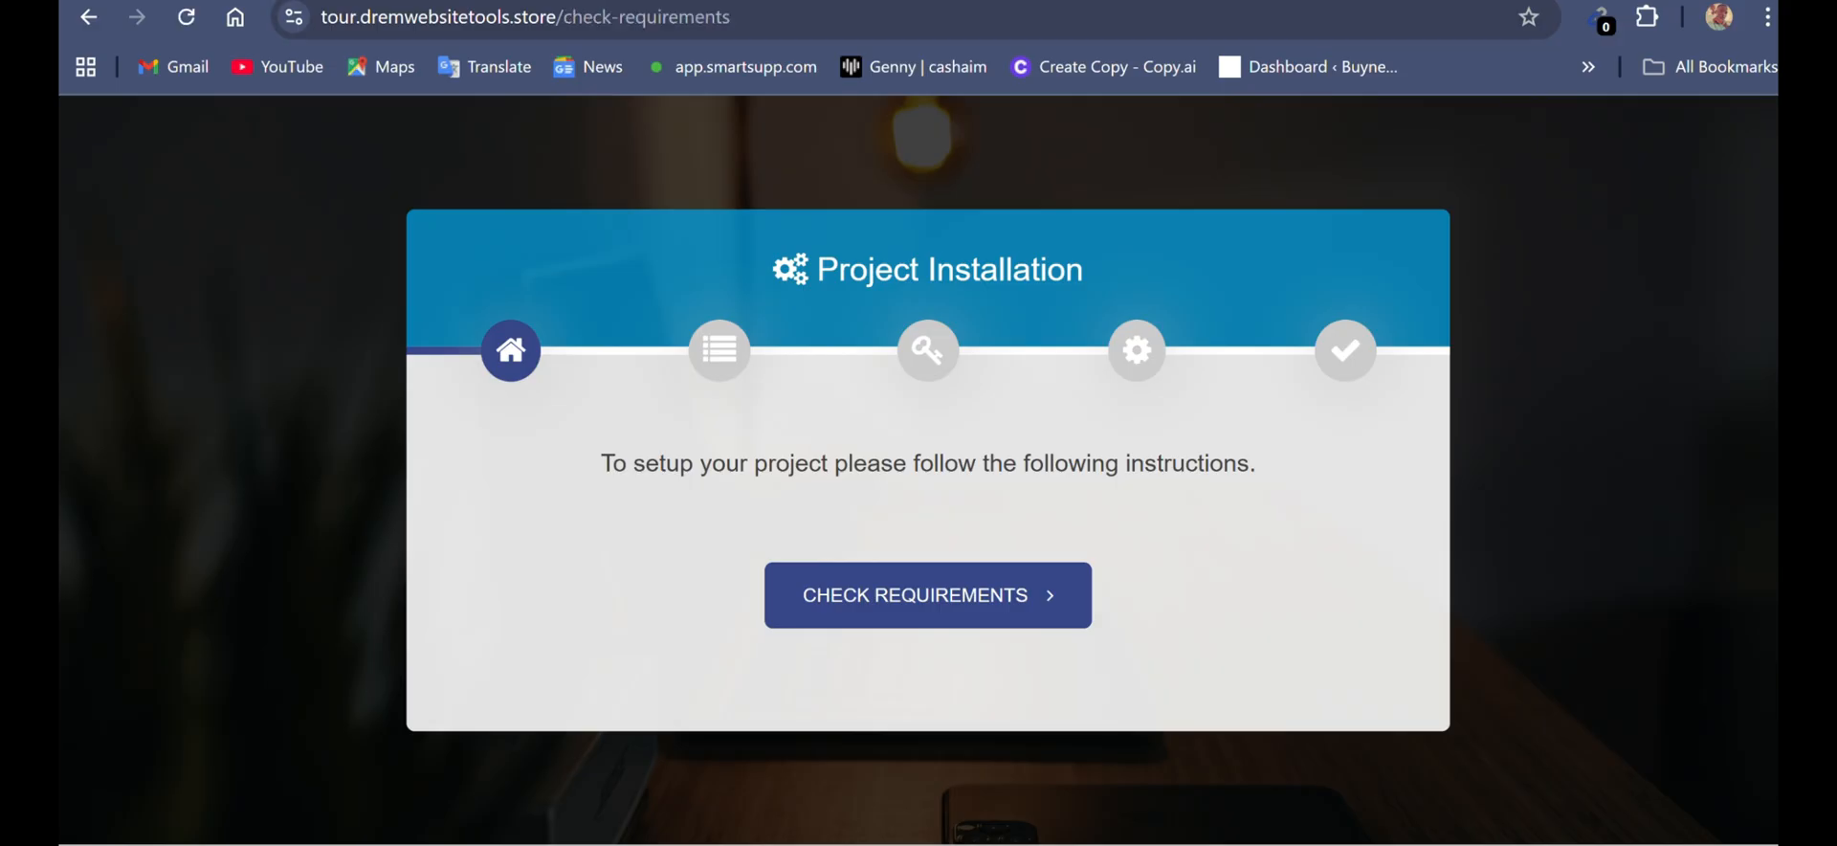
scroll(918, 478, "down", 3)
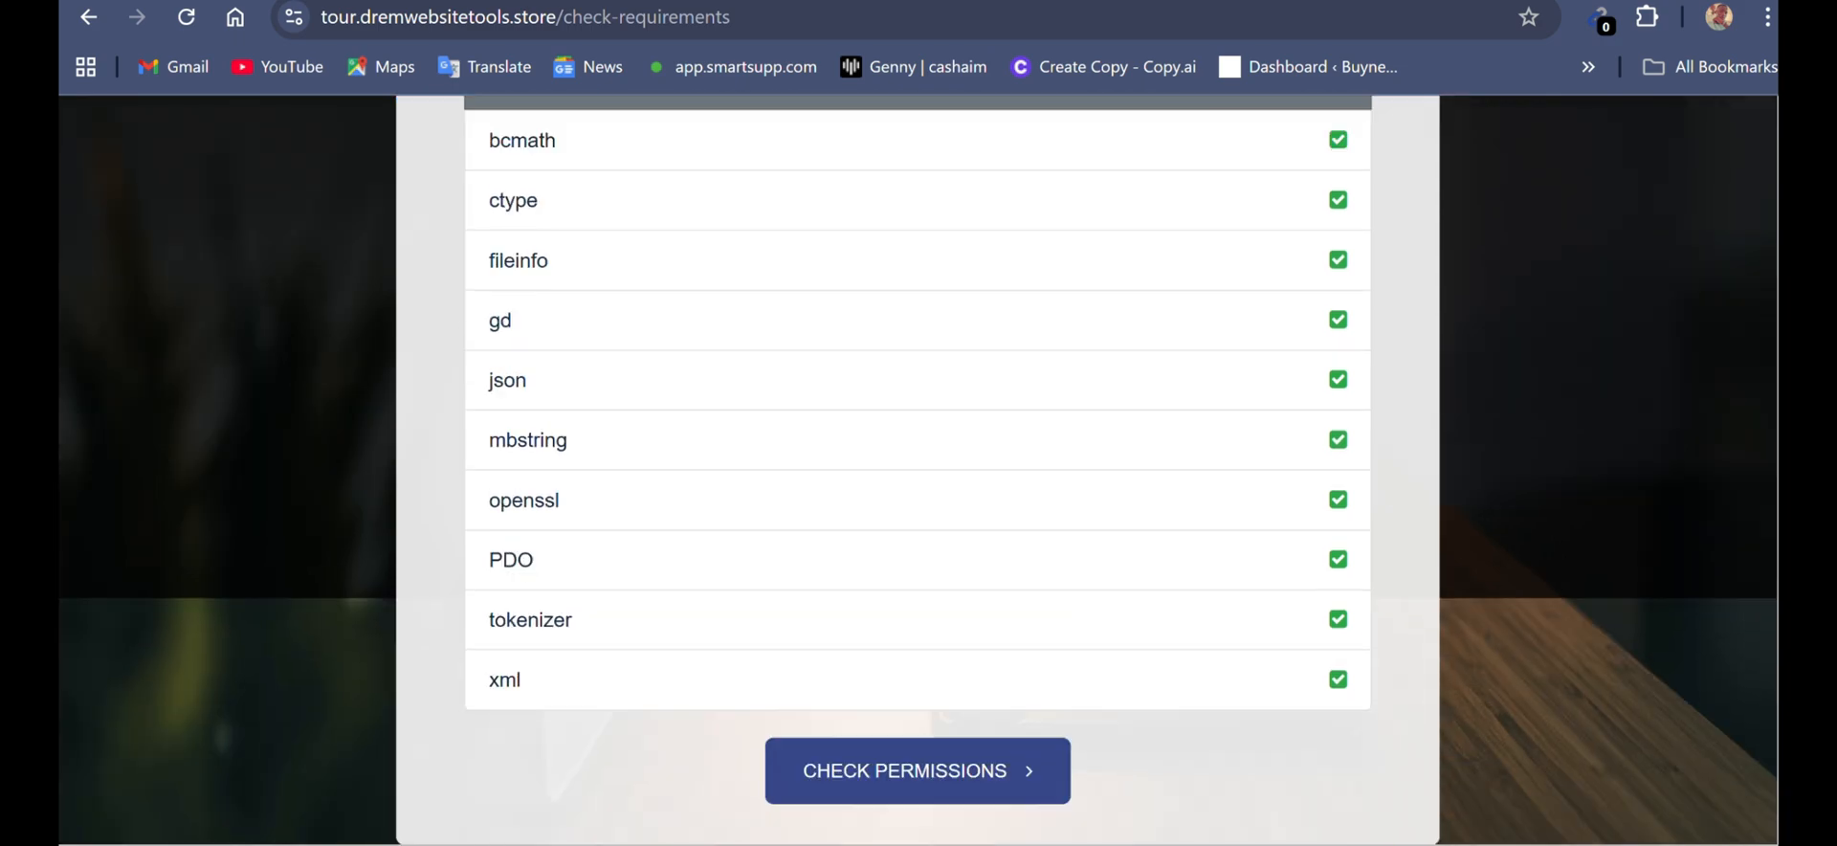
left_click(917, 770)
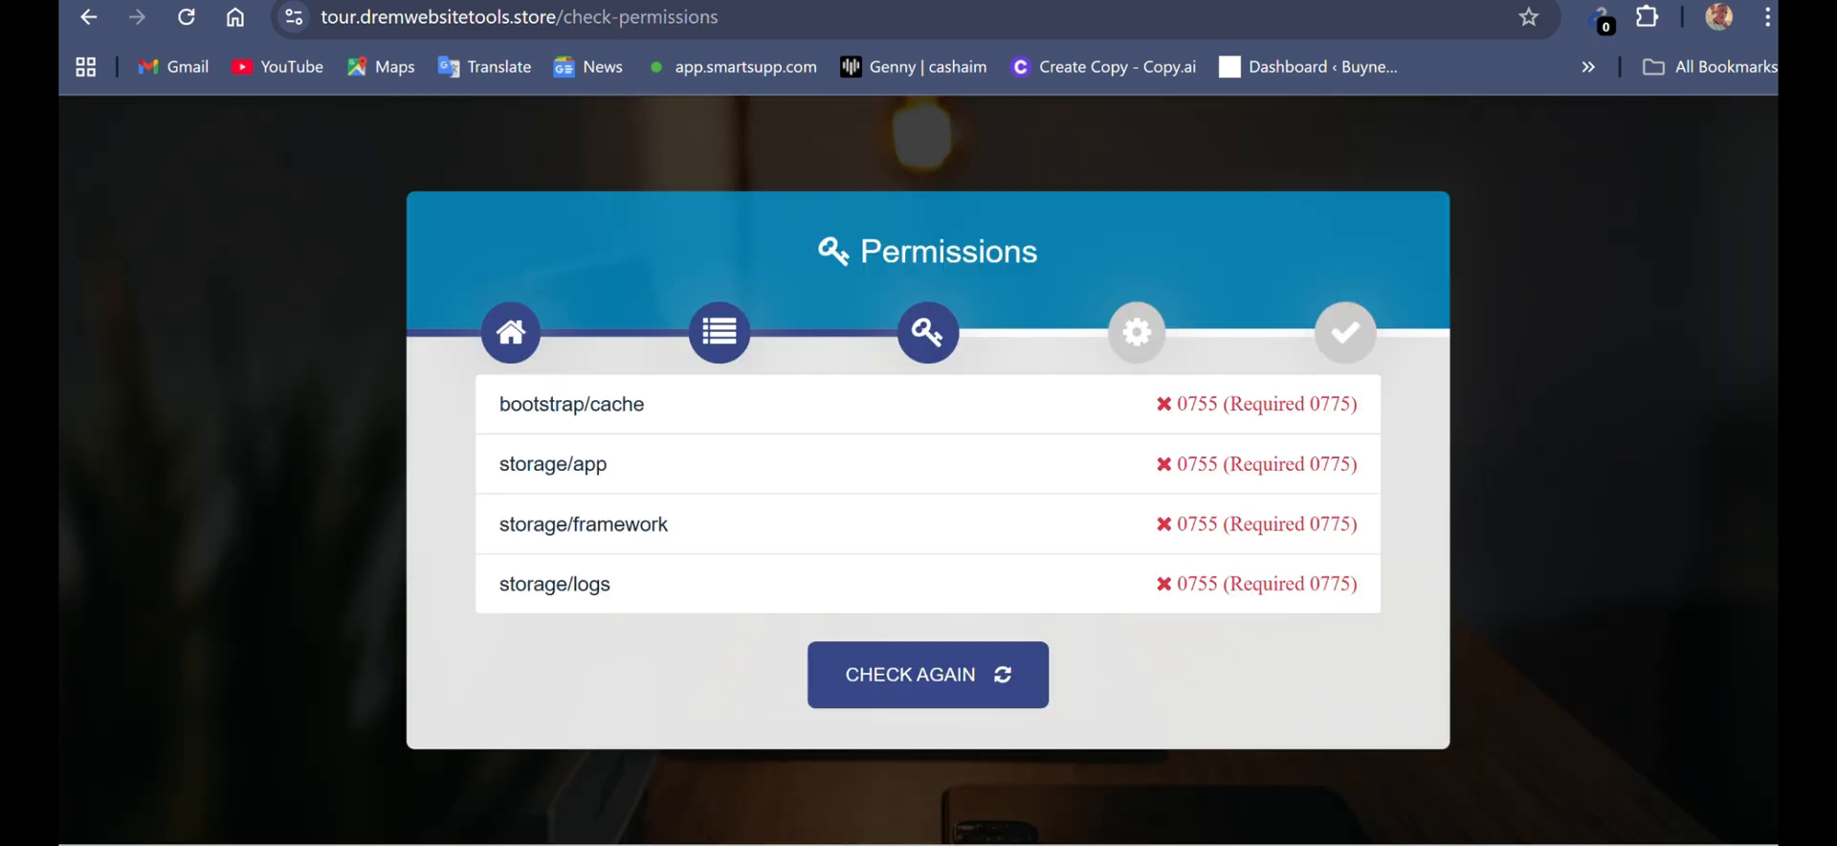
- In the File Manager, open the site's bootstrap folder and set the cache folder's permissions to 0775
key("ctrl+shift+Tab")
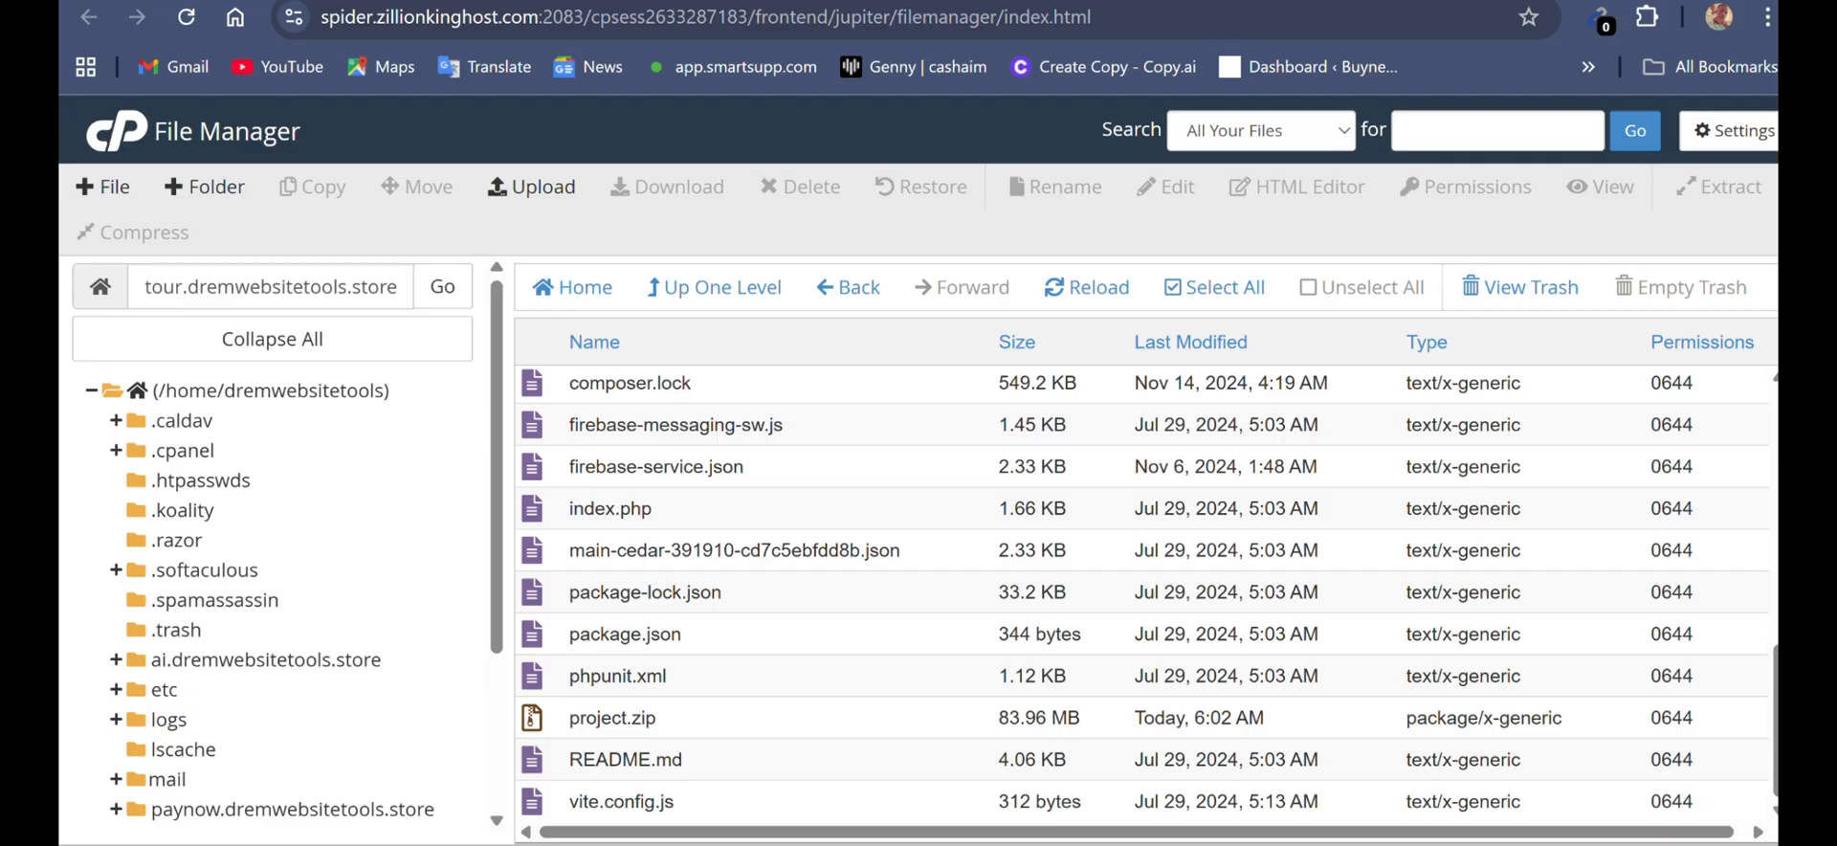
scroll(1142, 593, "up", 5)
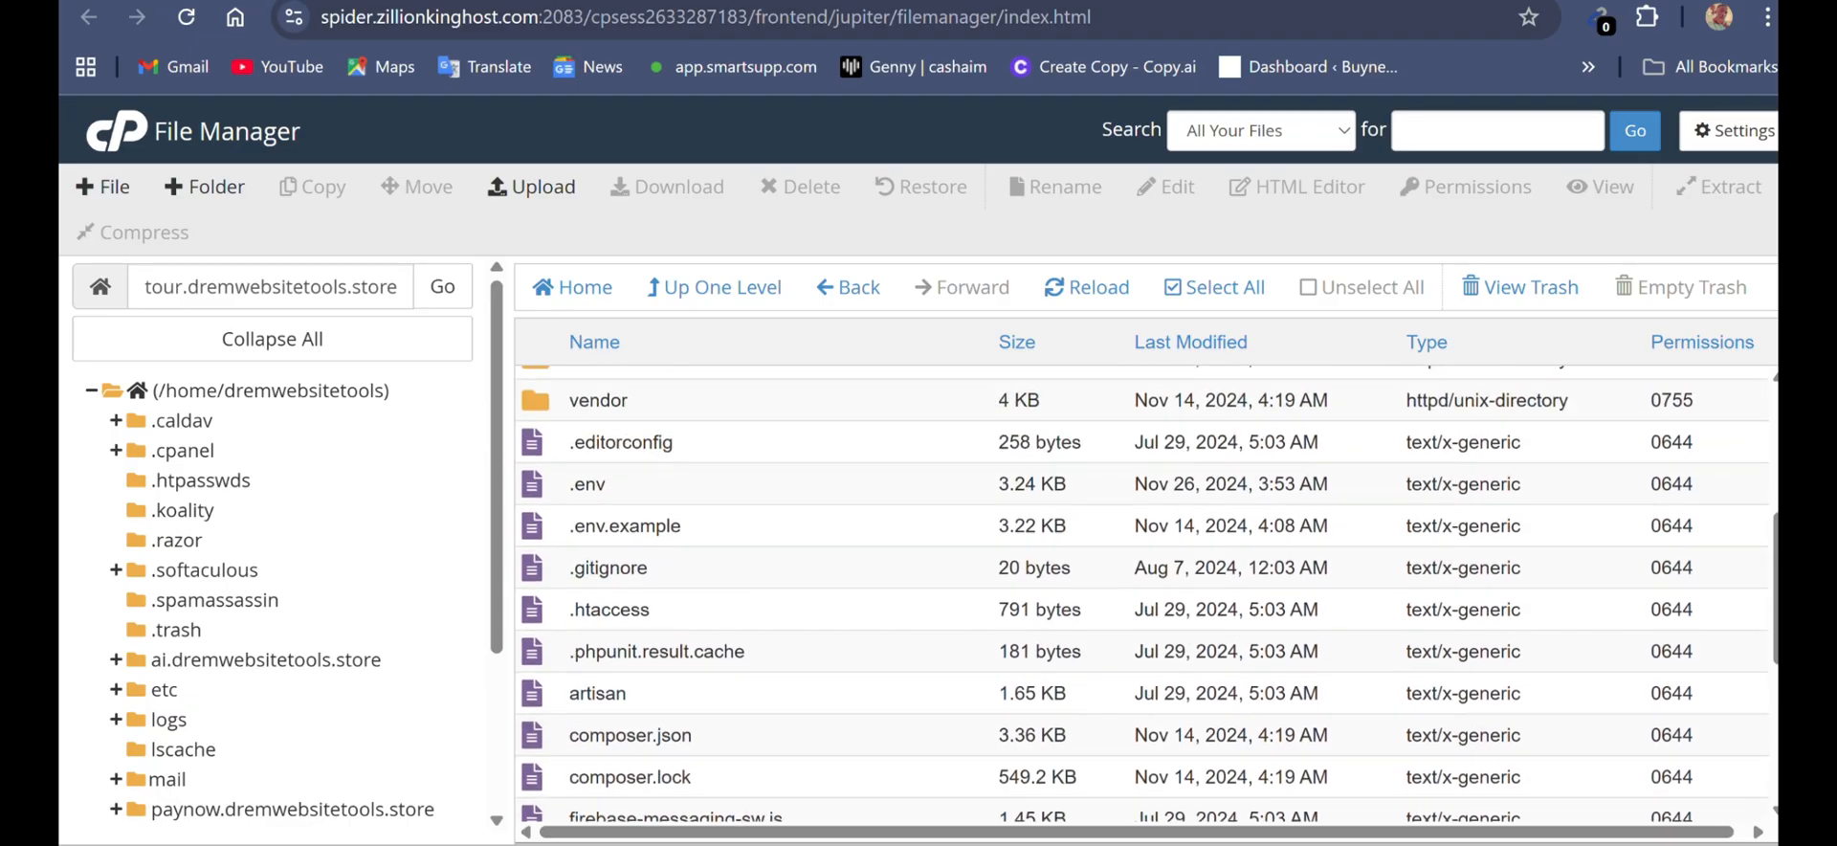
scroll(1142, 593, "up", 4)
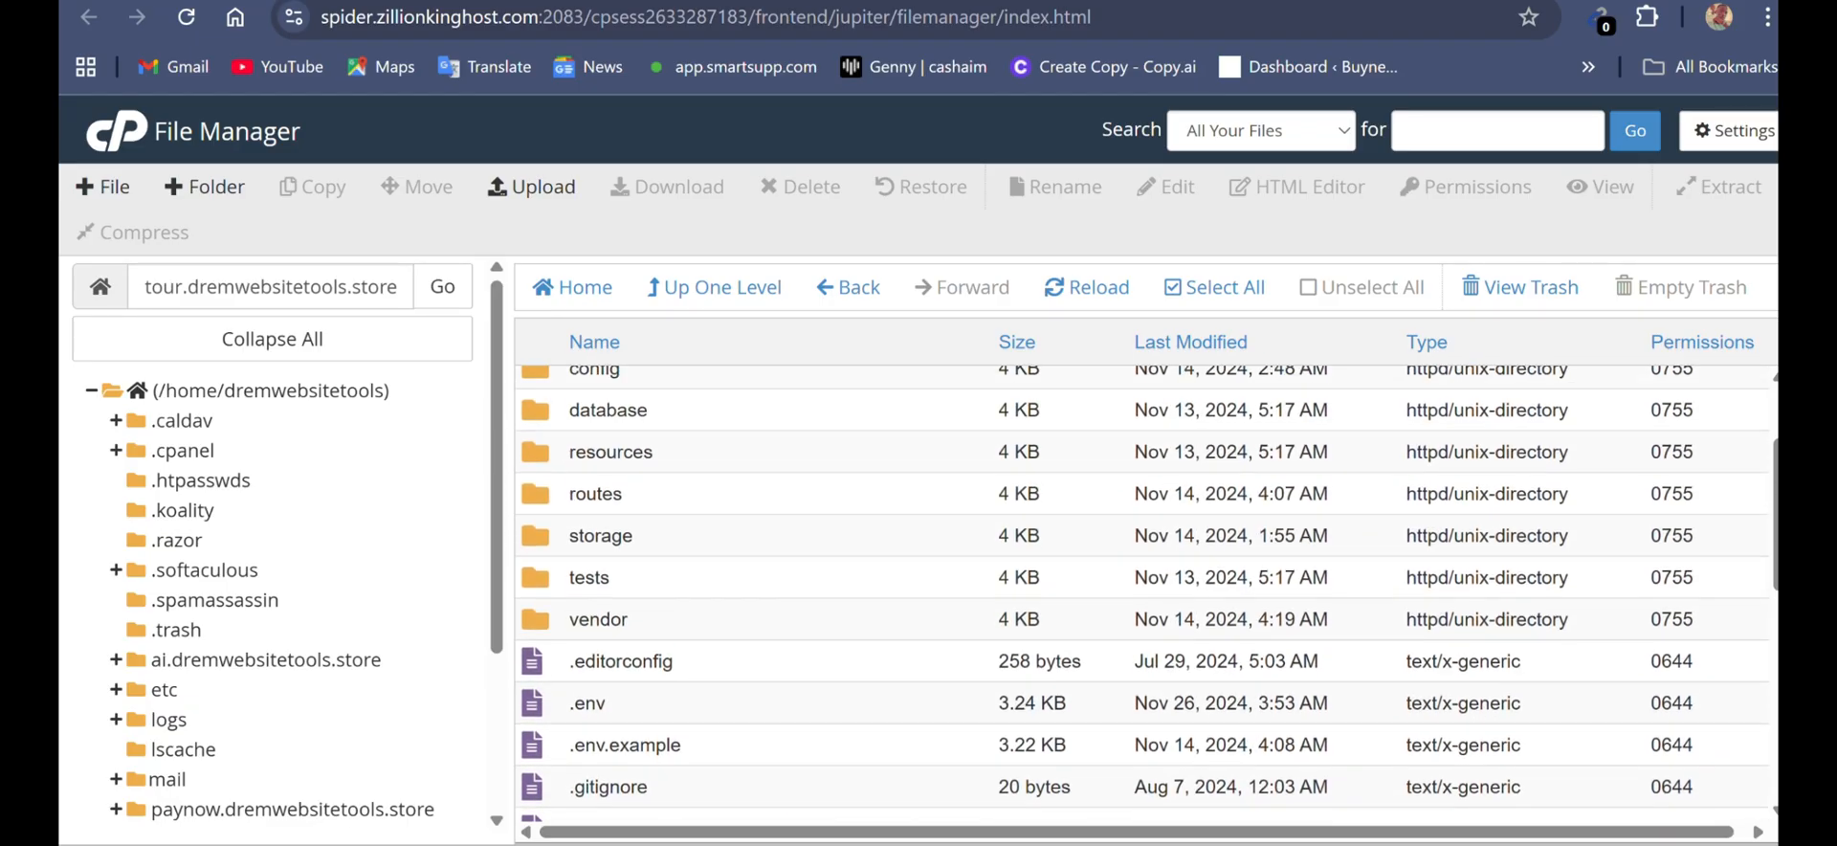
scroll(1142, 593, "up", 1)
left_click(608, 470)
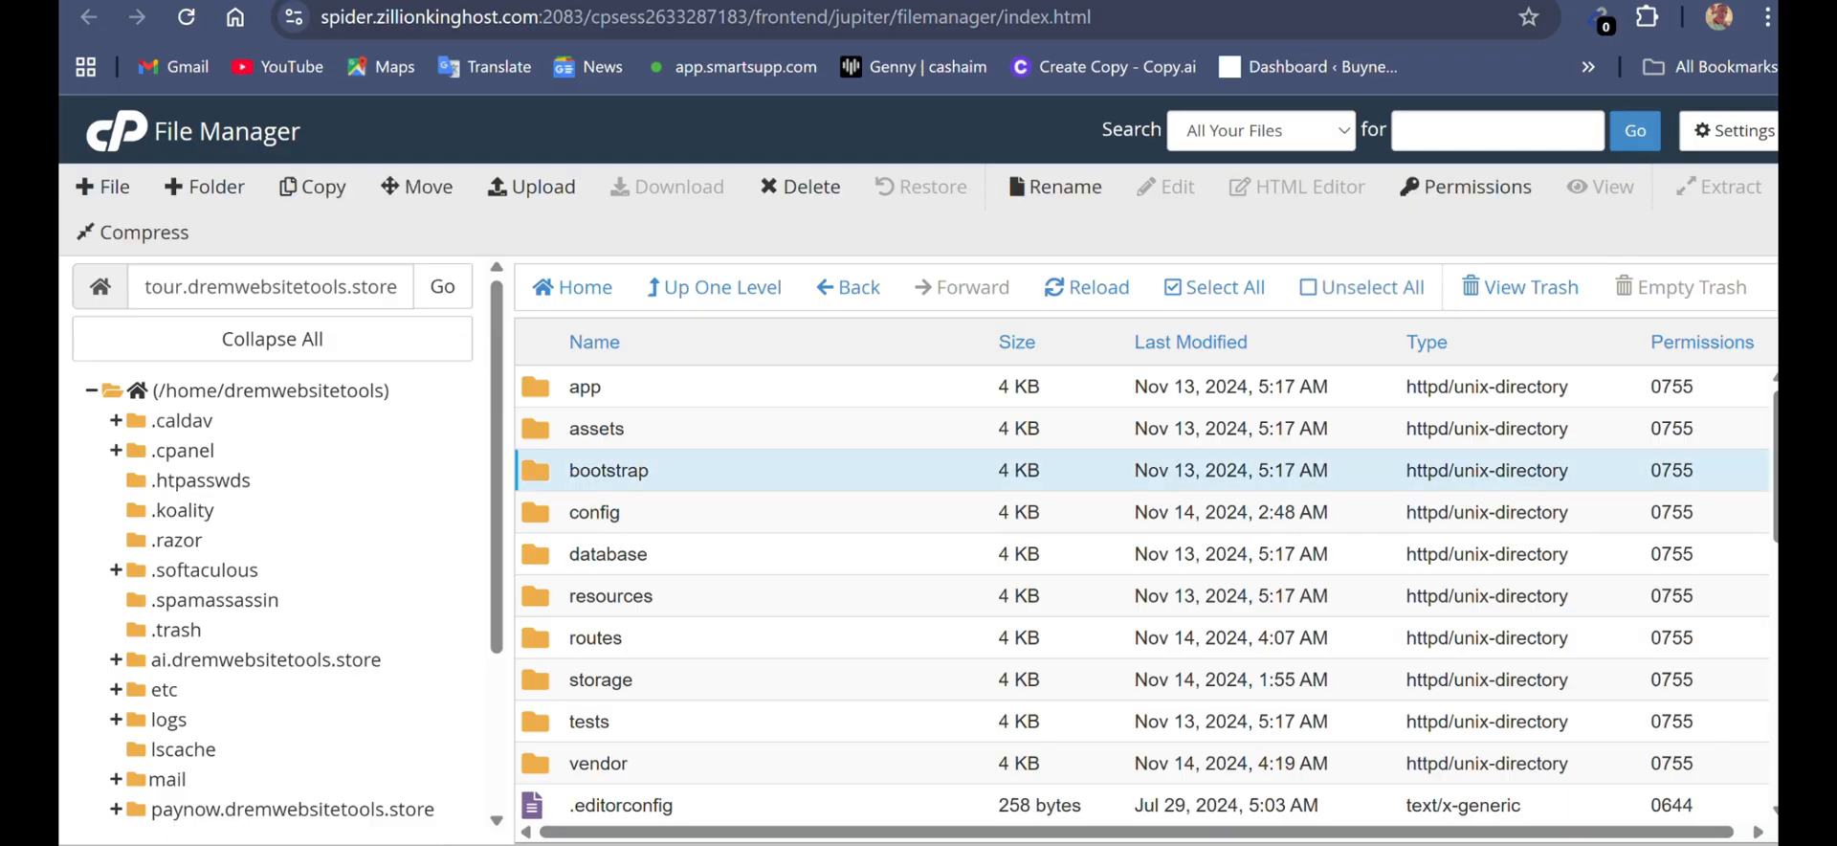
double_click(534, 470)
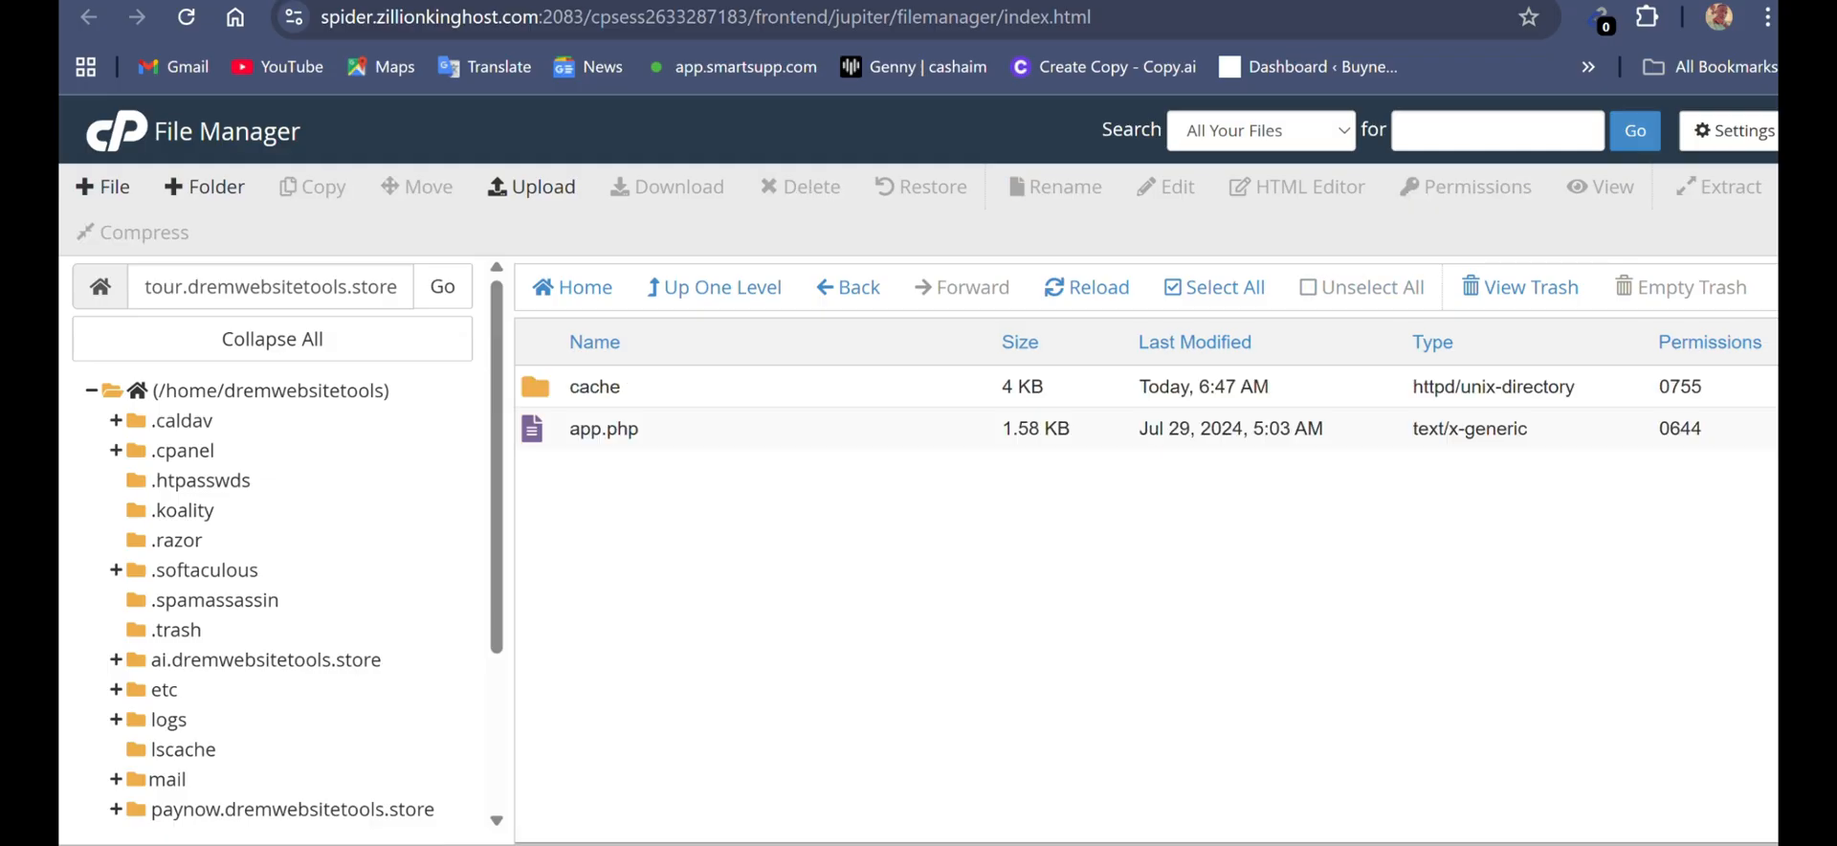
double_click(1680, 386)
key("BackSpace")
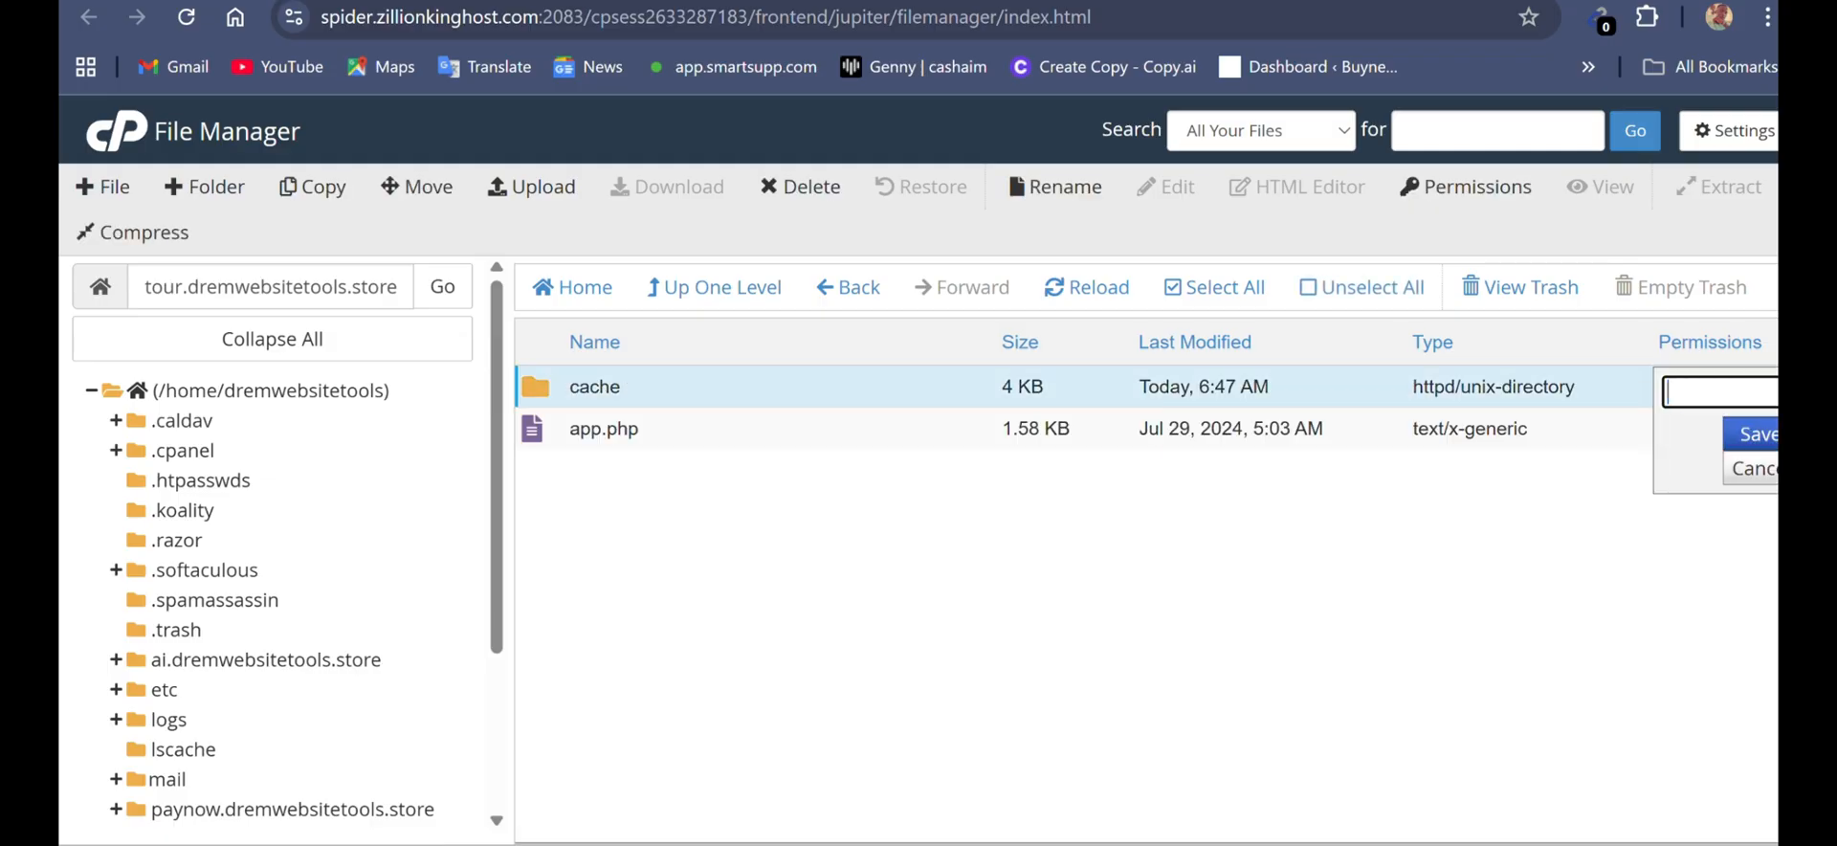
type("0775")
key("Return")
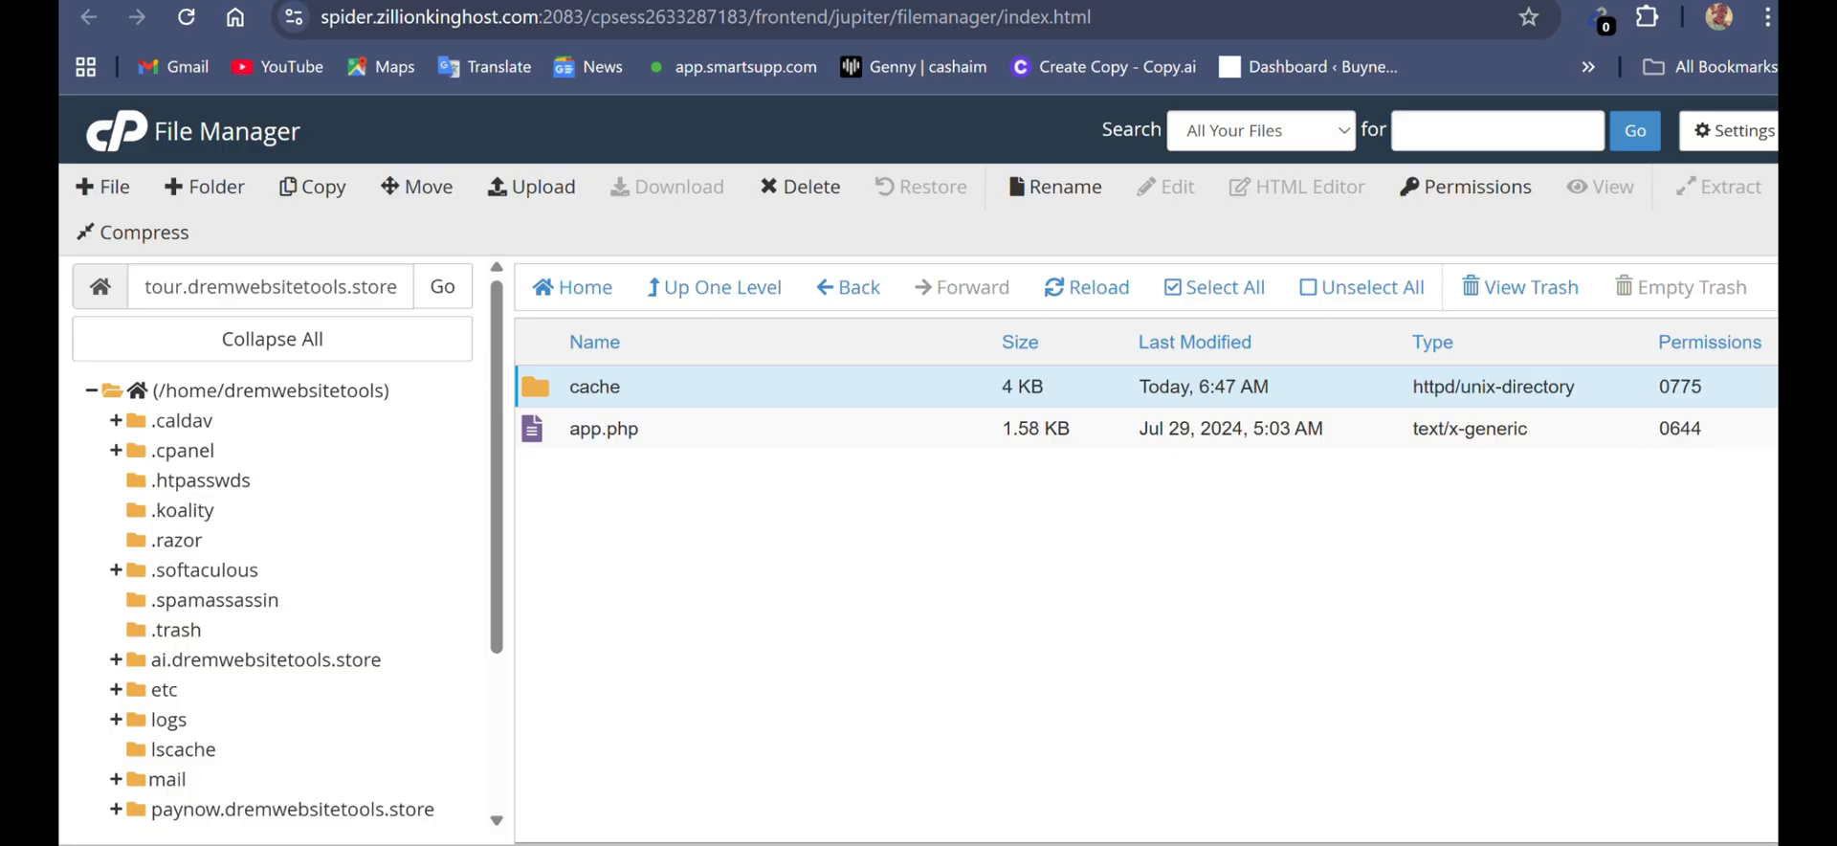
- Go back up to the site's root, open the storage folder and set its app folder's permissions to 0775
left_click(714, 287)
scroll(1146, 594, "down", 4)
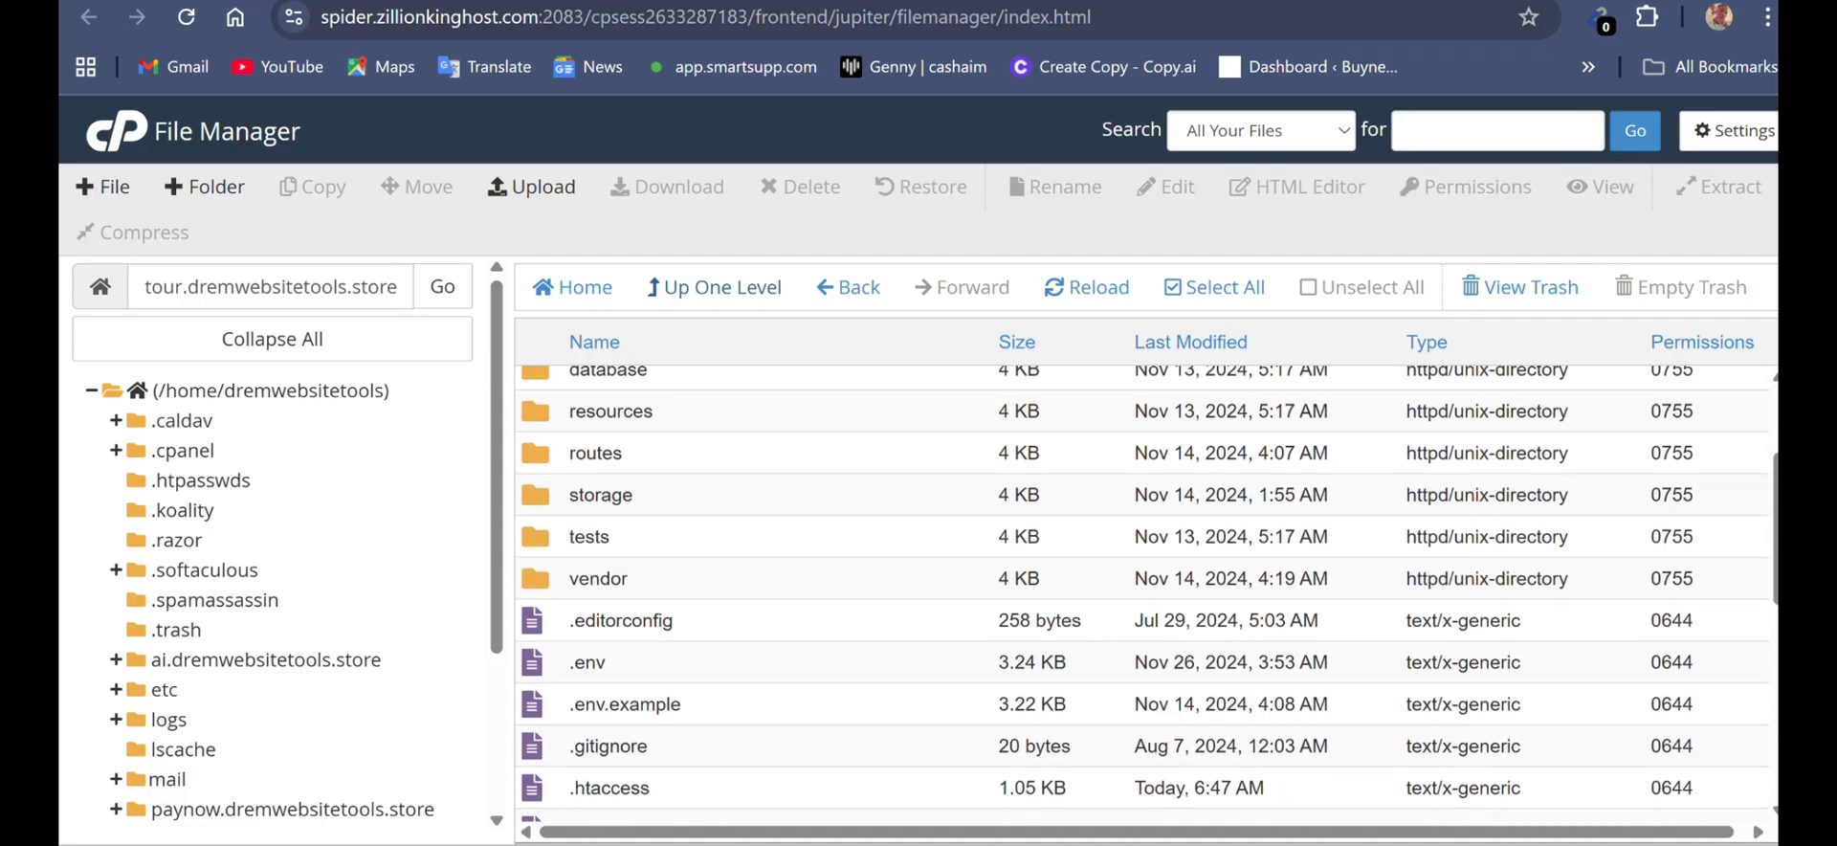
scroll(1146, 595, "up", 4)
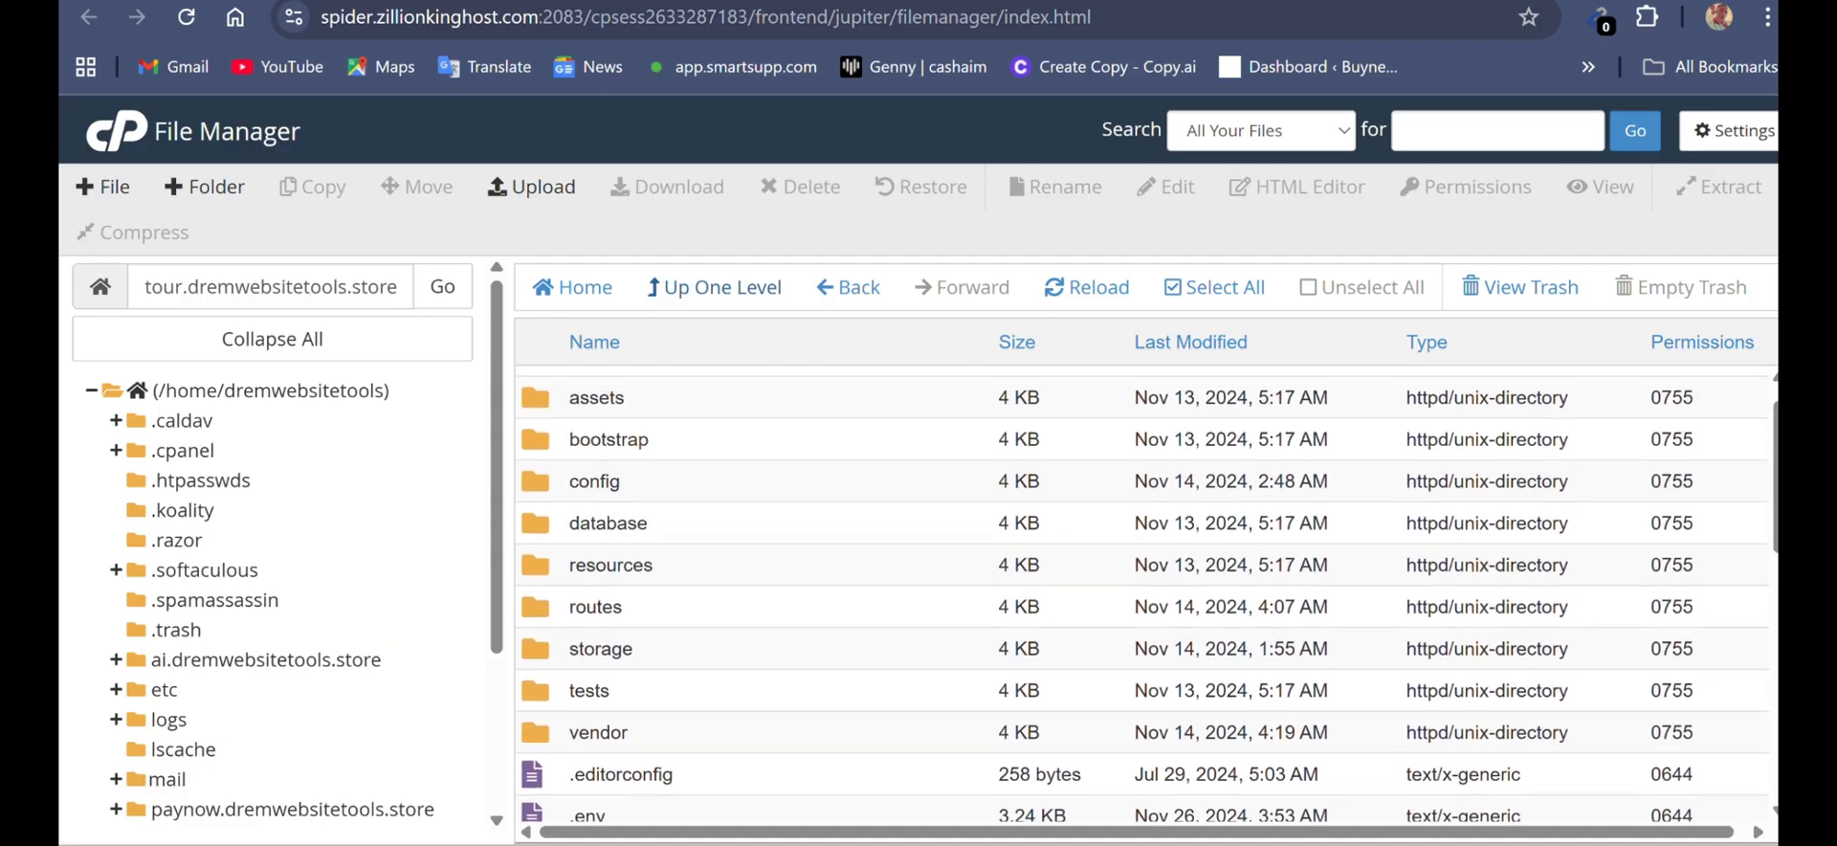
scroll(1146, 594, "up", 1)
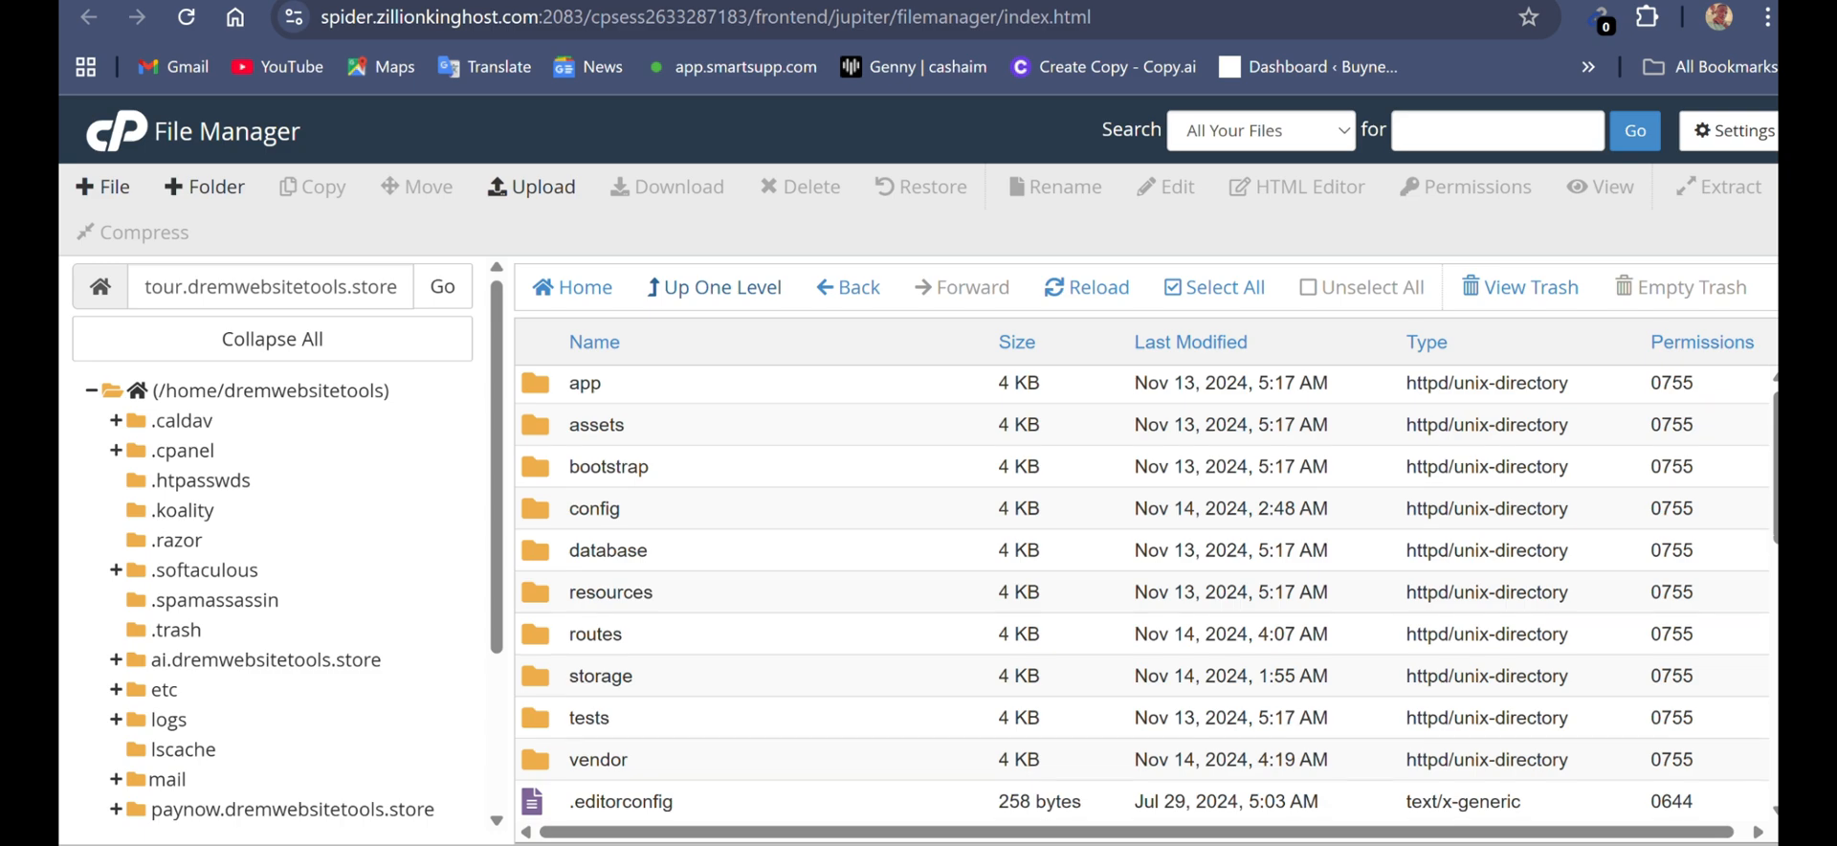
scroll(1146, 594, "down", 4)
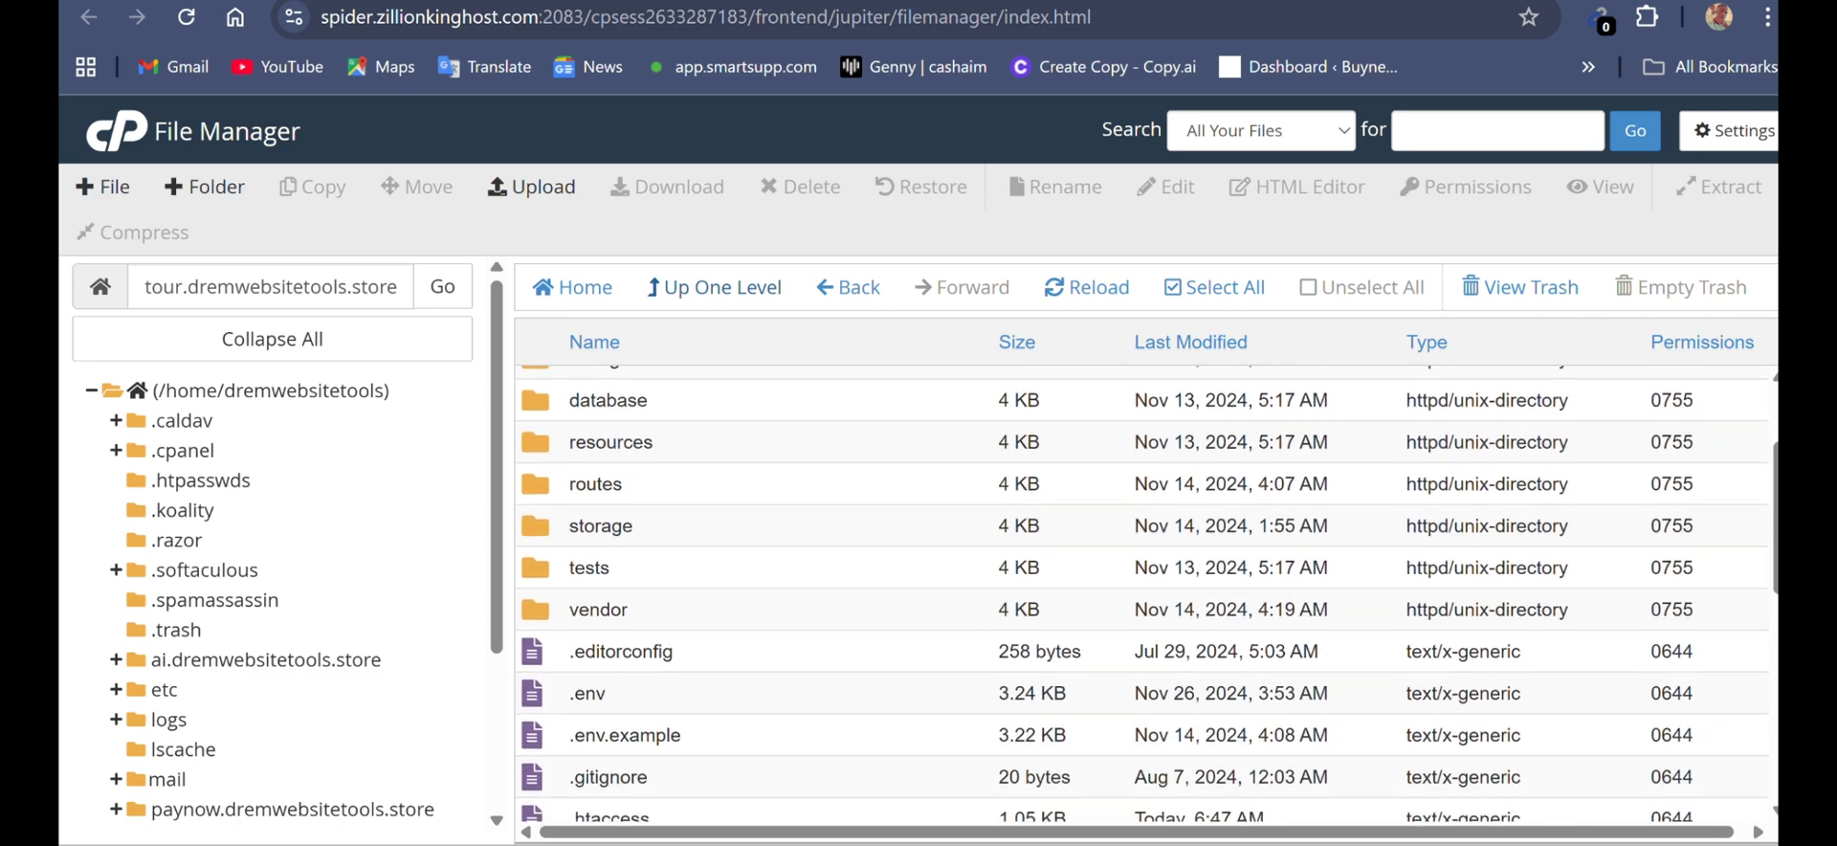
scroll(1146, 594, "up", 2)
double_click(536, 626)
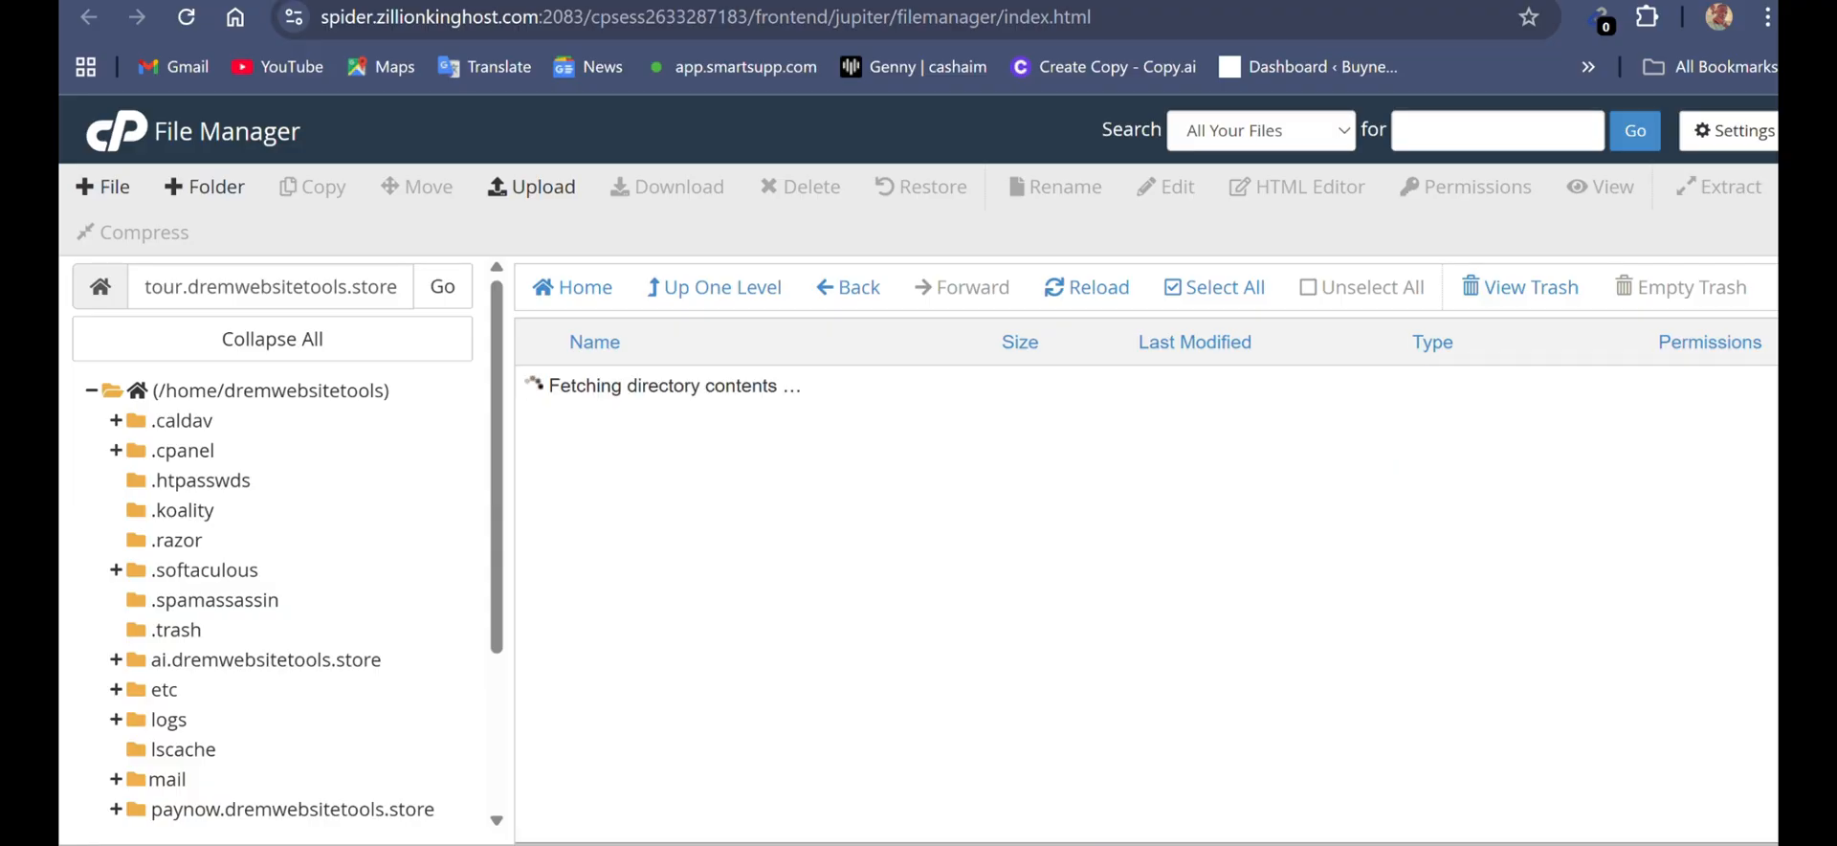
double_click(1681, 388)
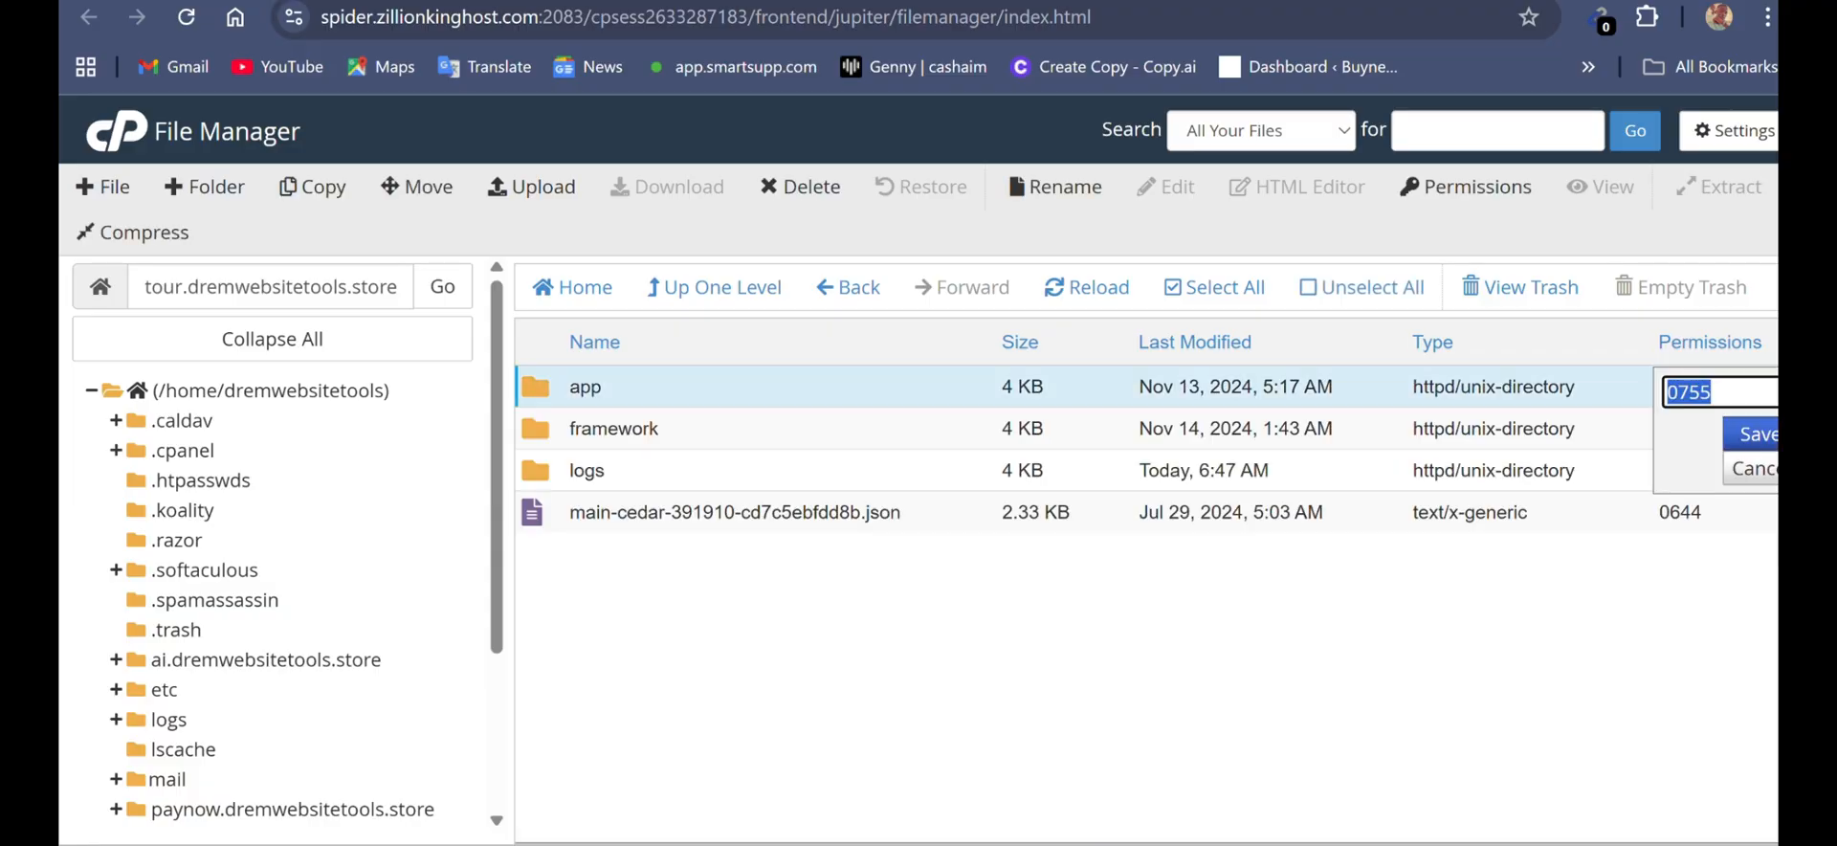
key("BackSpace")
type("0775")
key("Return")
- Set the permissions of the framework folder inside storage to 0775
double_click(1680, 428)
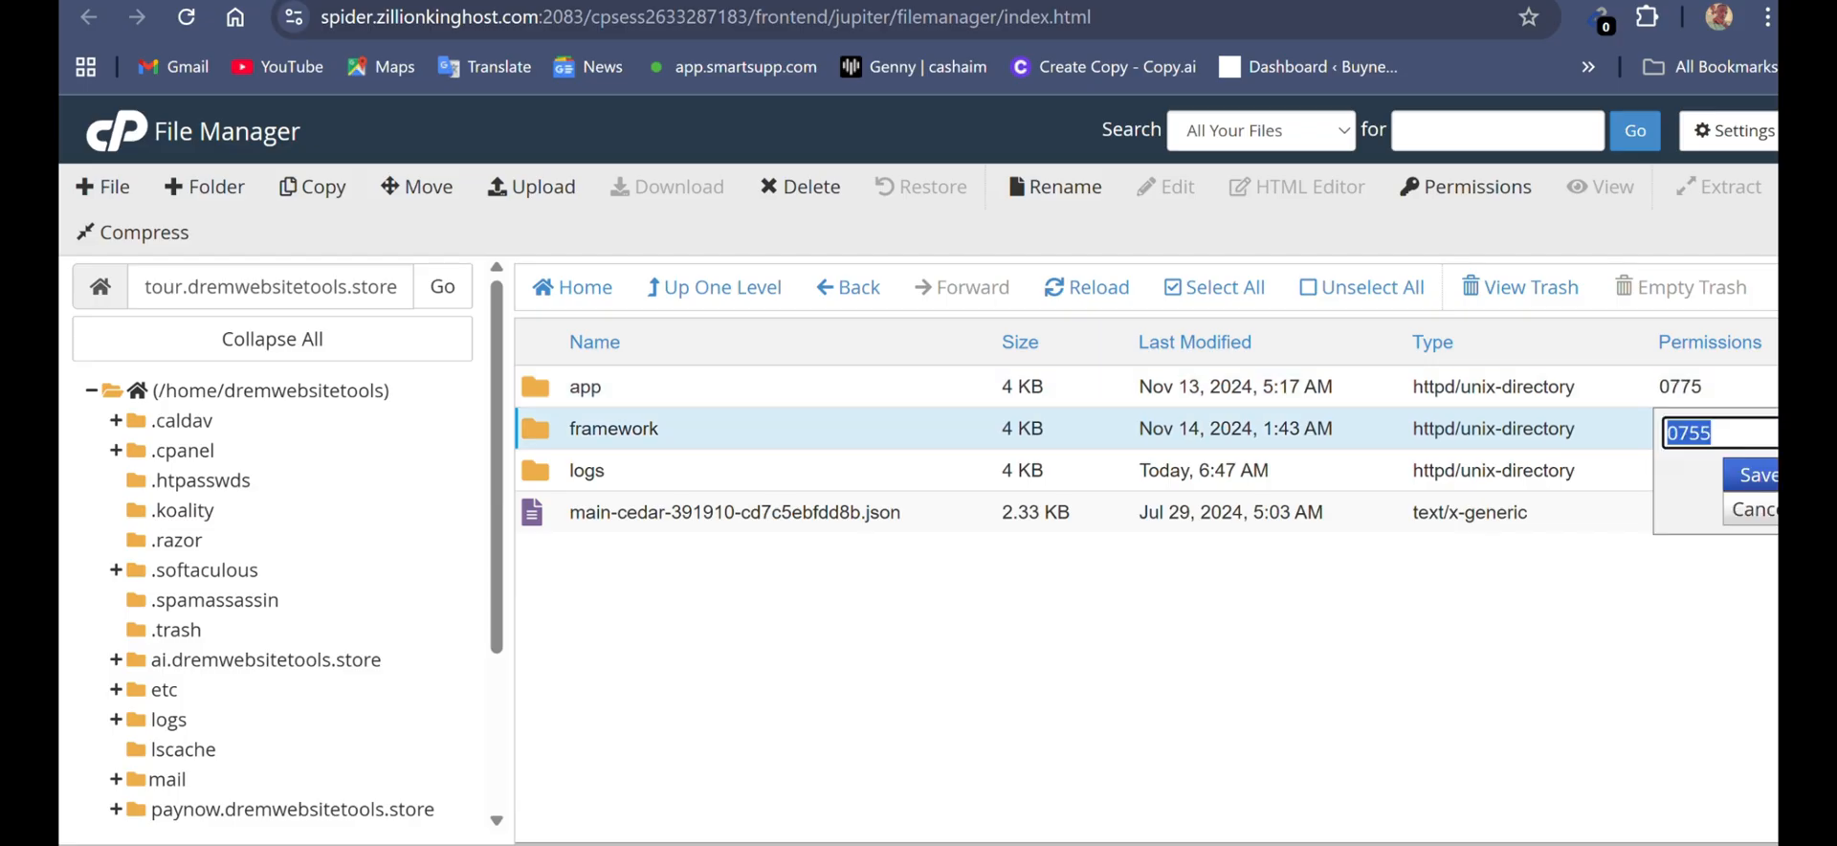
type("0775")
key("Return")
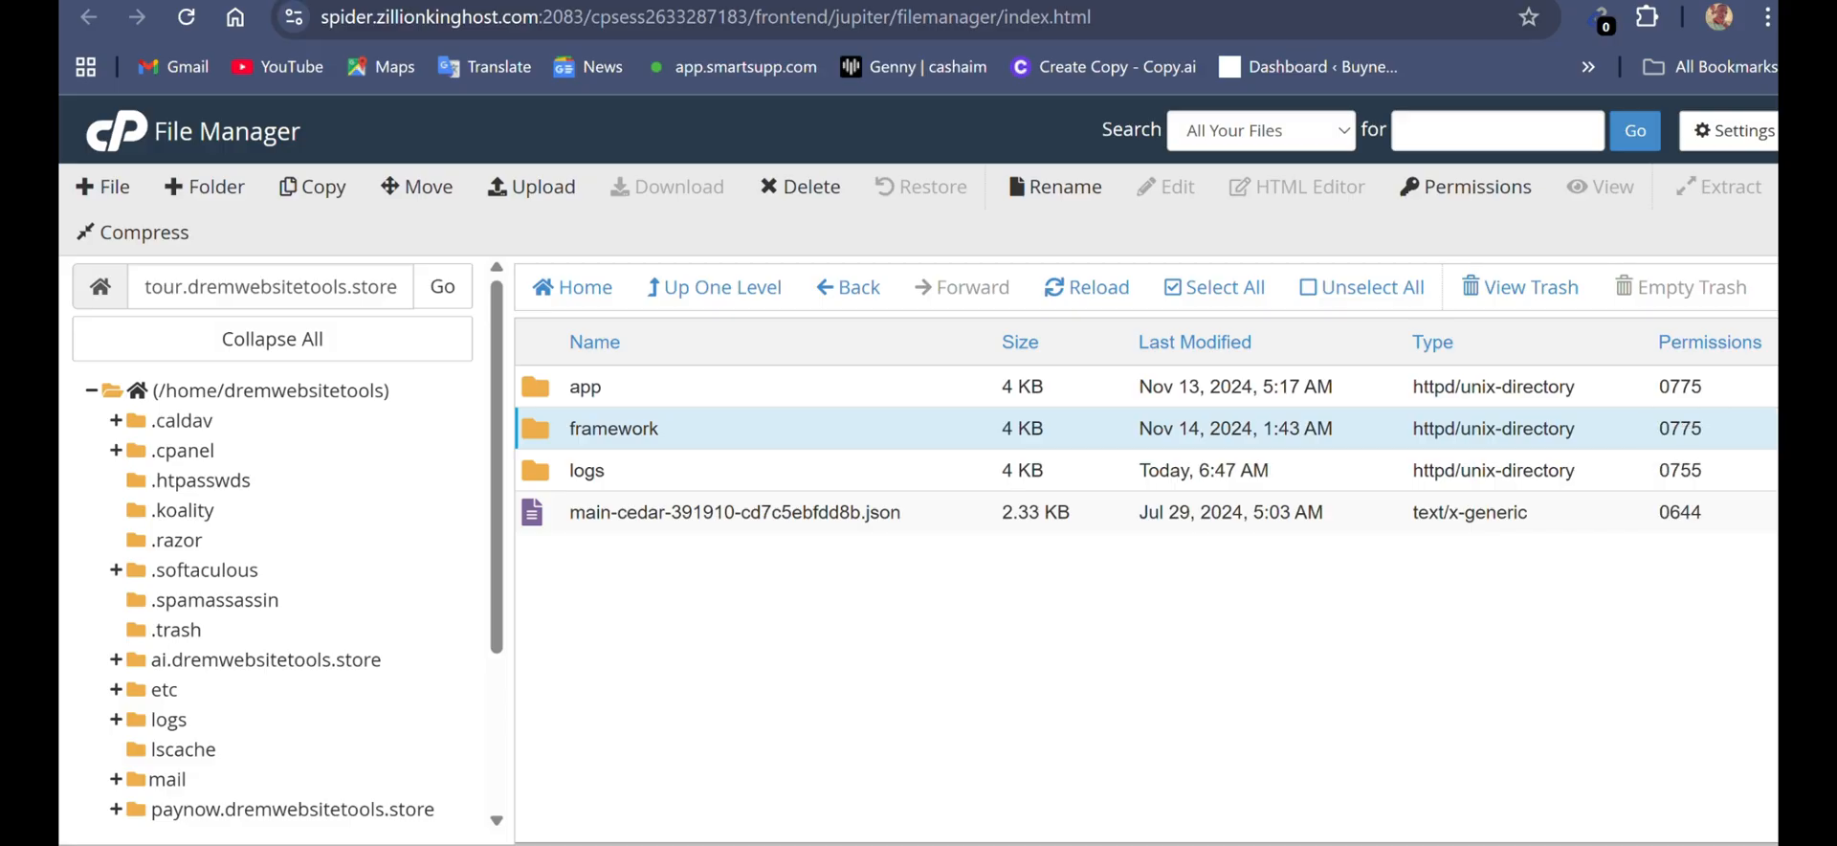
- Set the permissions of the logs folder inside storage to 0775 and return to the installer's Permissions page
double_click(1680, 471)
type("0")
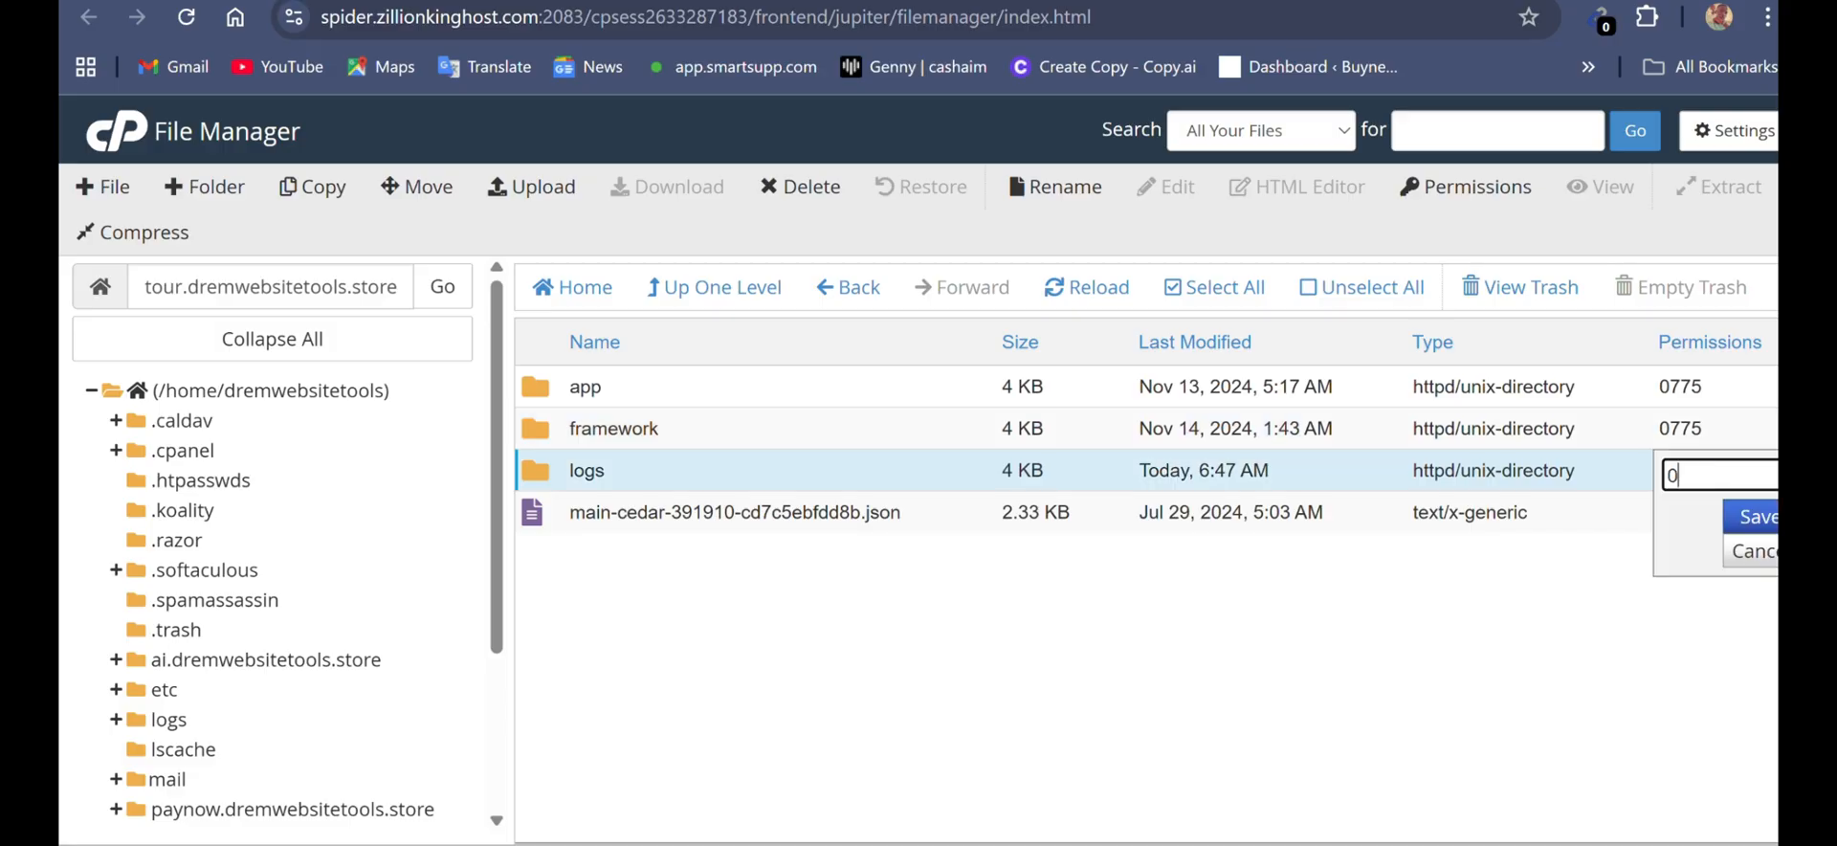
type("775")
key("Return")
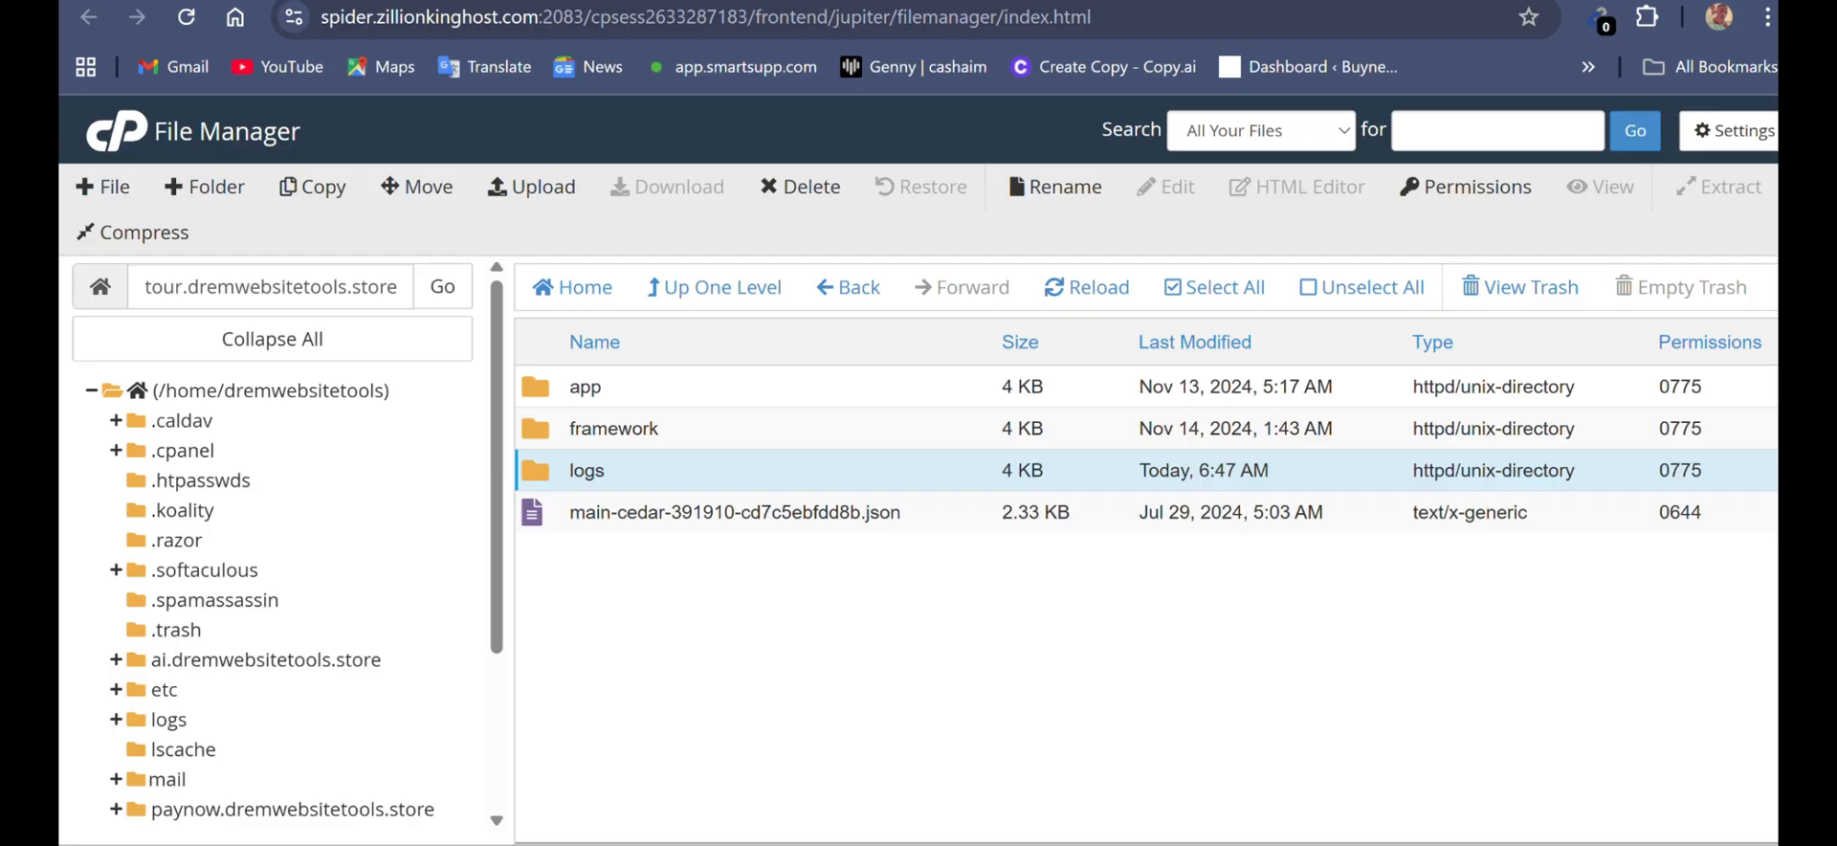
key("ctrl+Tab")
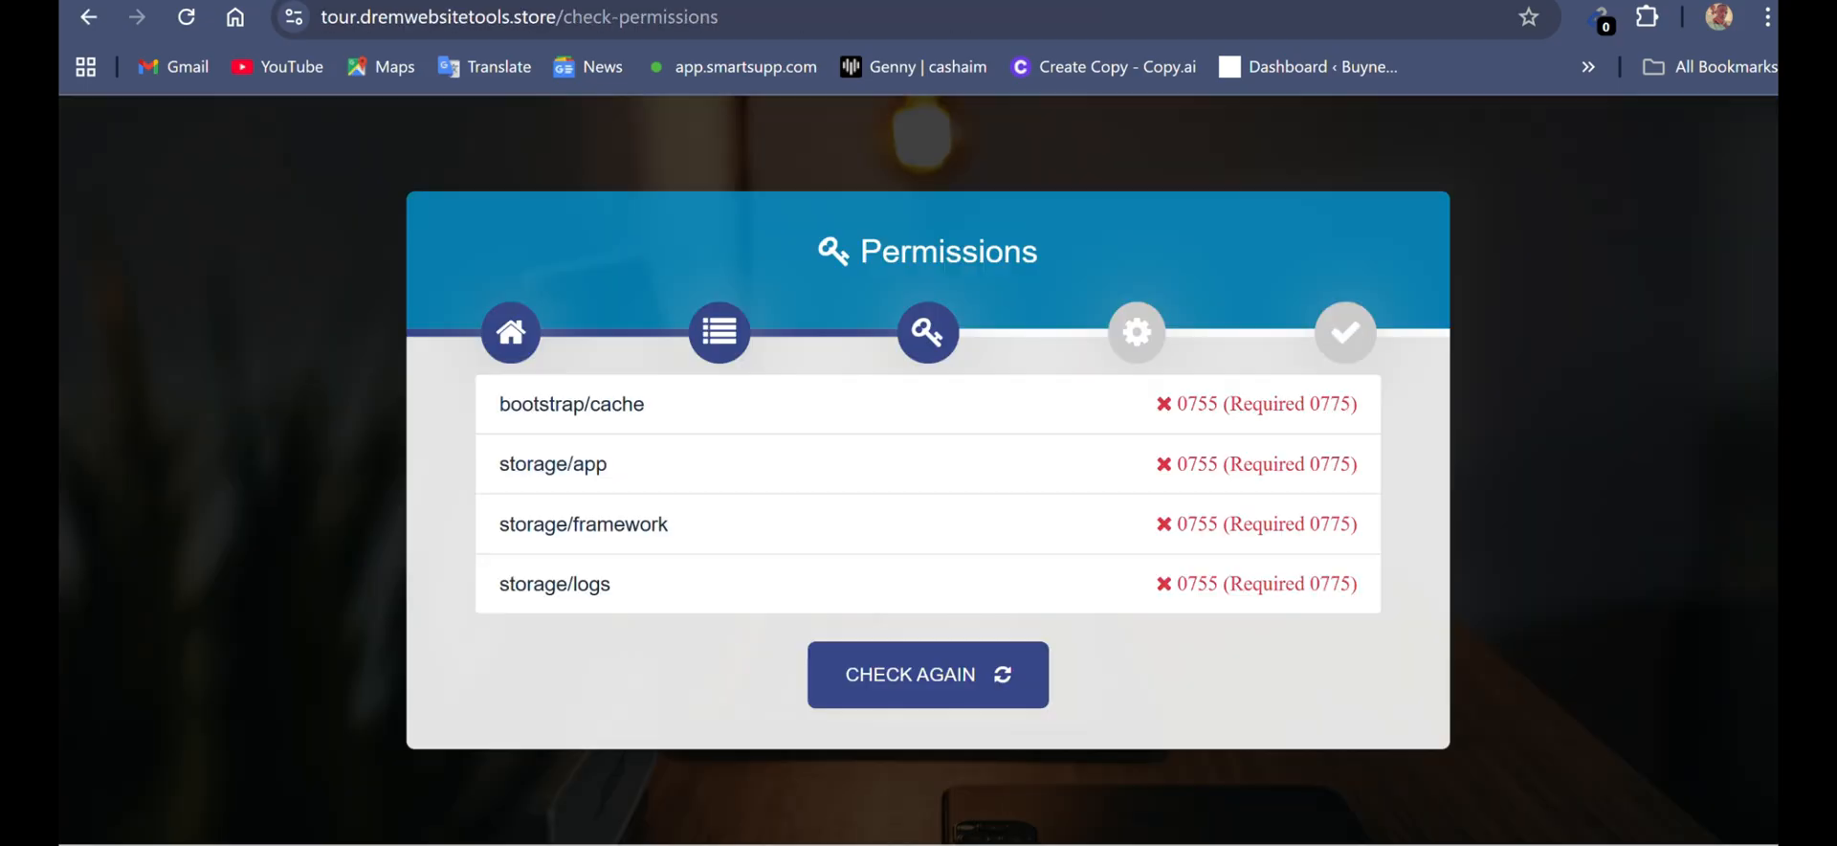
- Recheck the folder permissions and complete the Purchase Verification section of the product setup with the purchase code and contact email
key("F5")
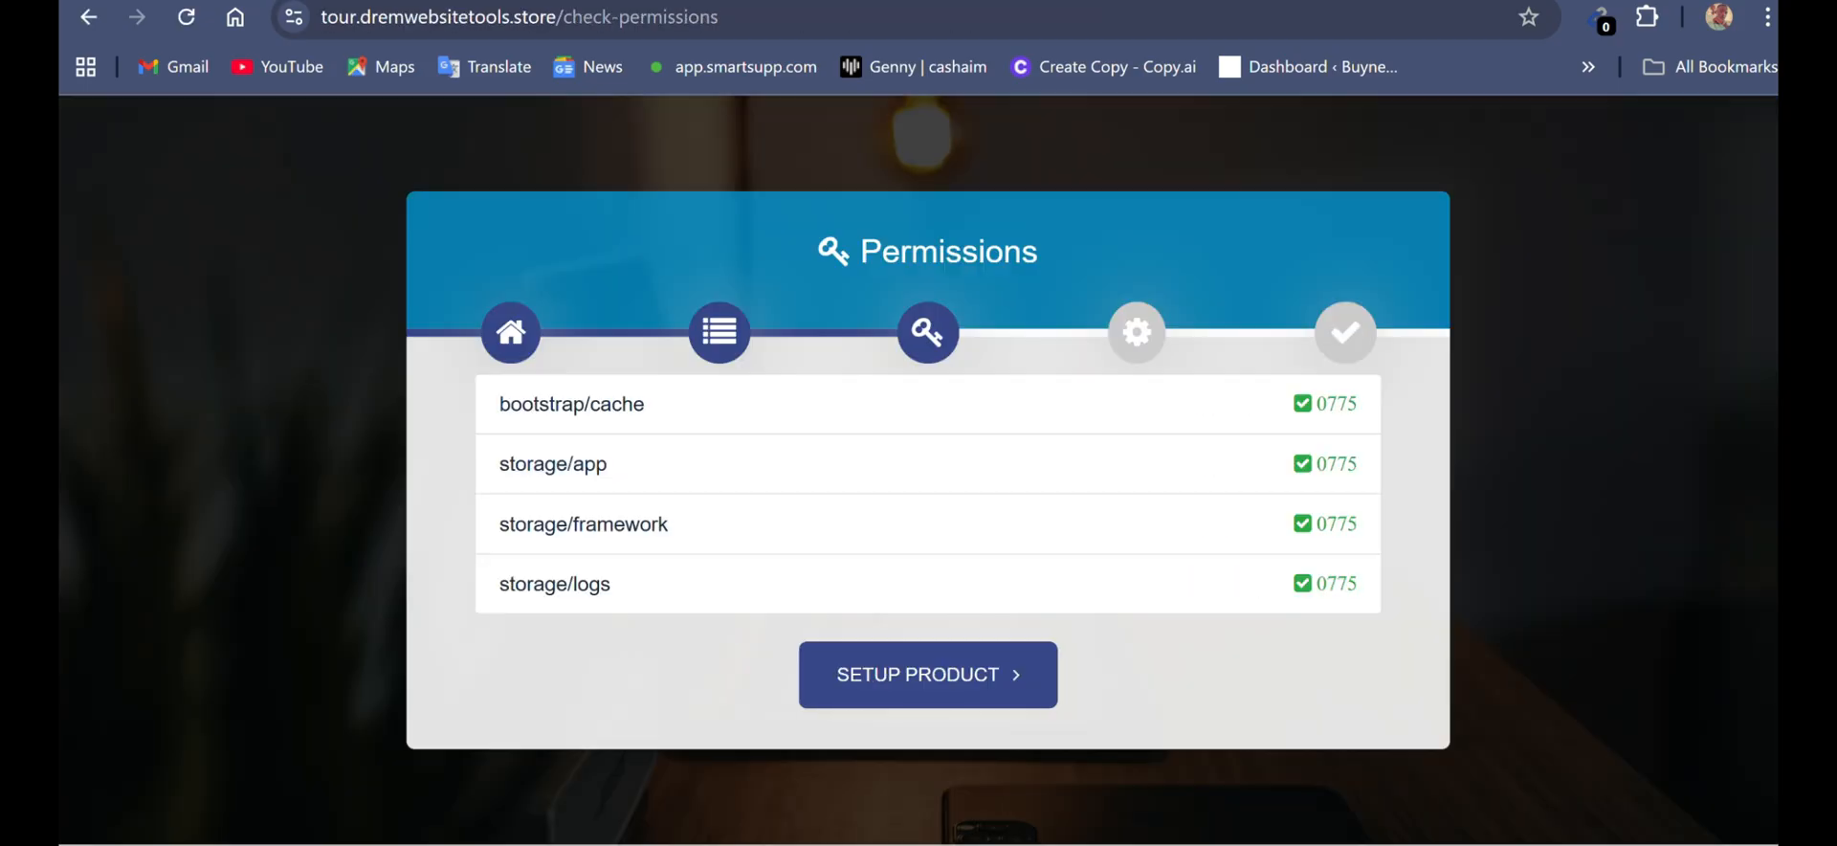
key("F5")
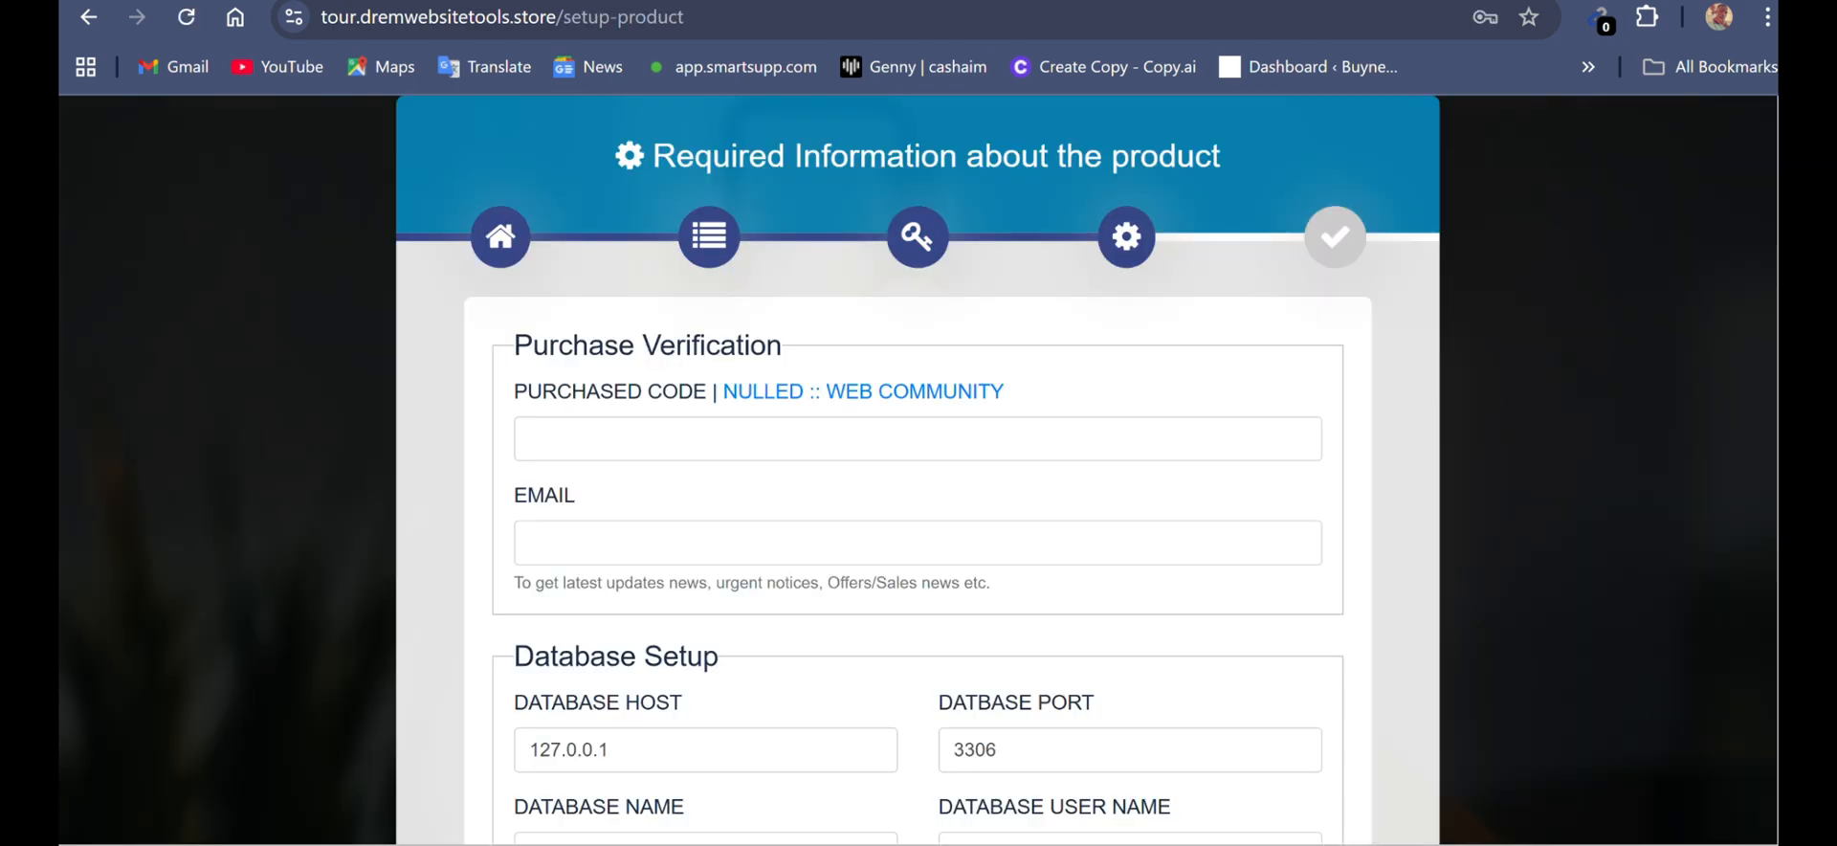
left_click(917, 439)
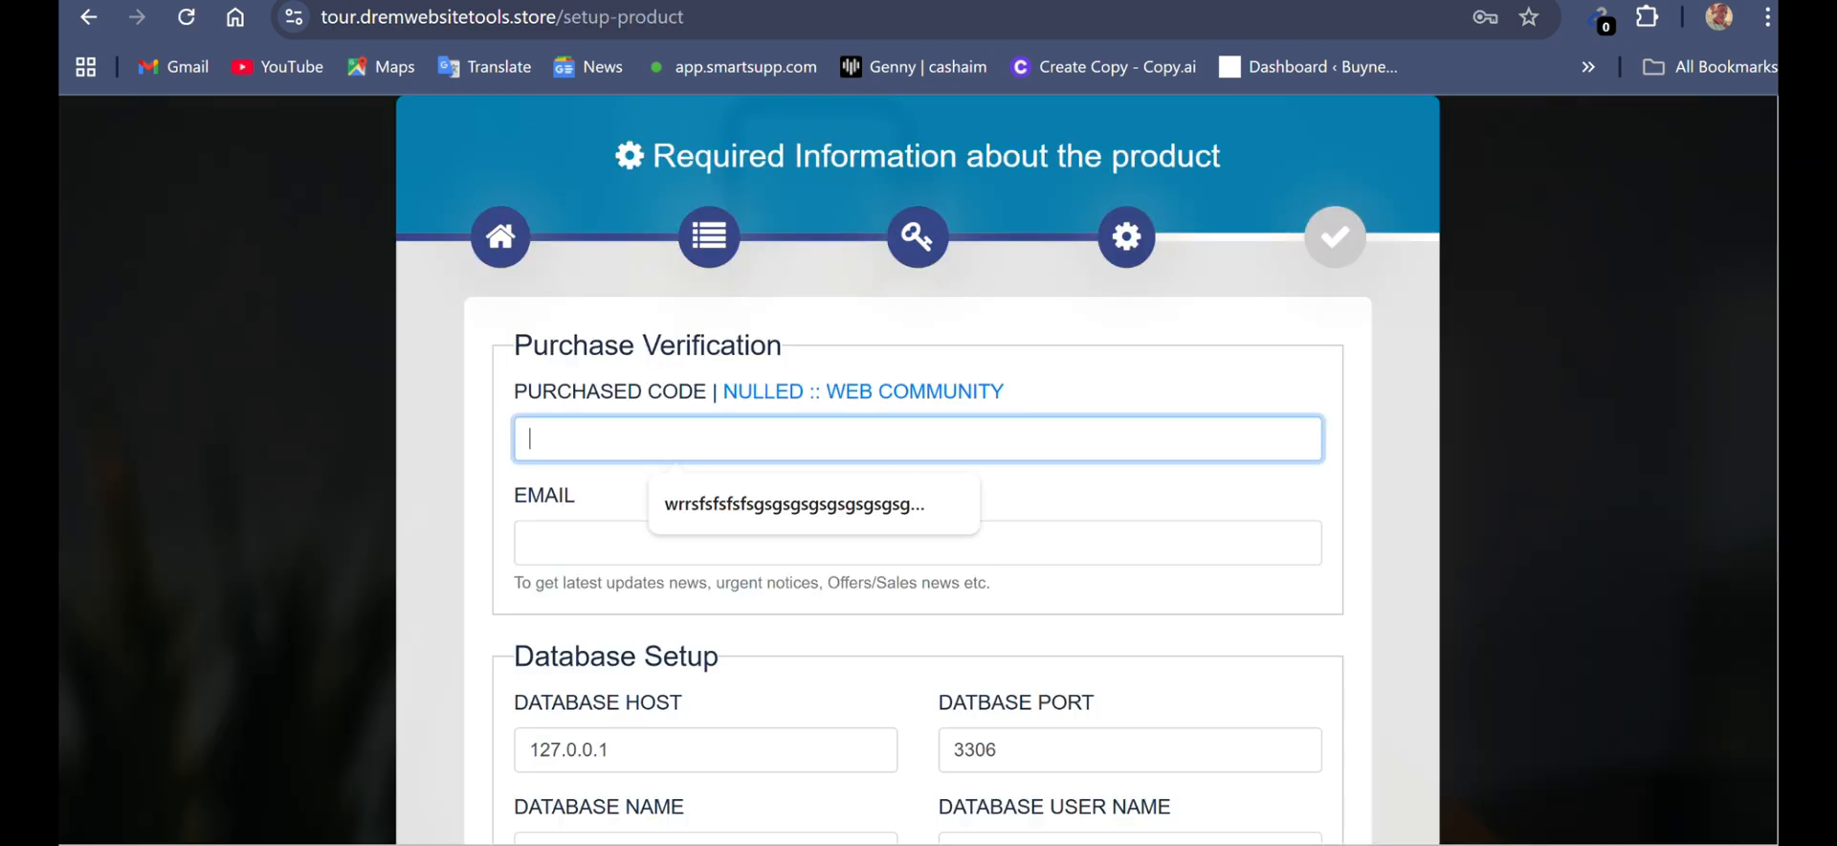
left_click(813, 504)
left_click(917, 543)
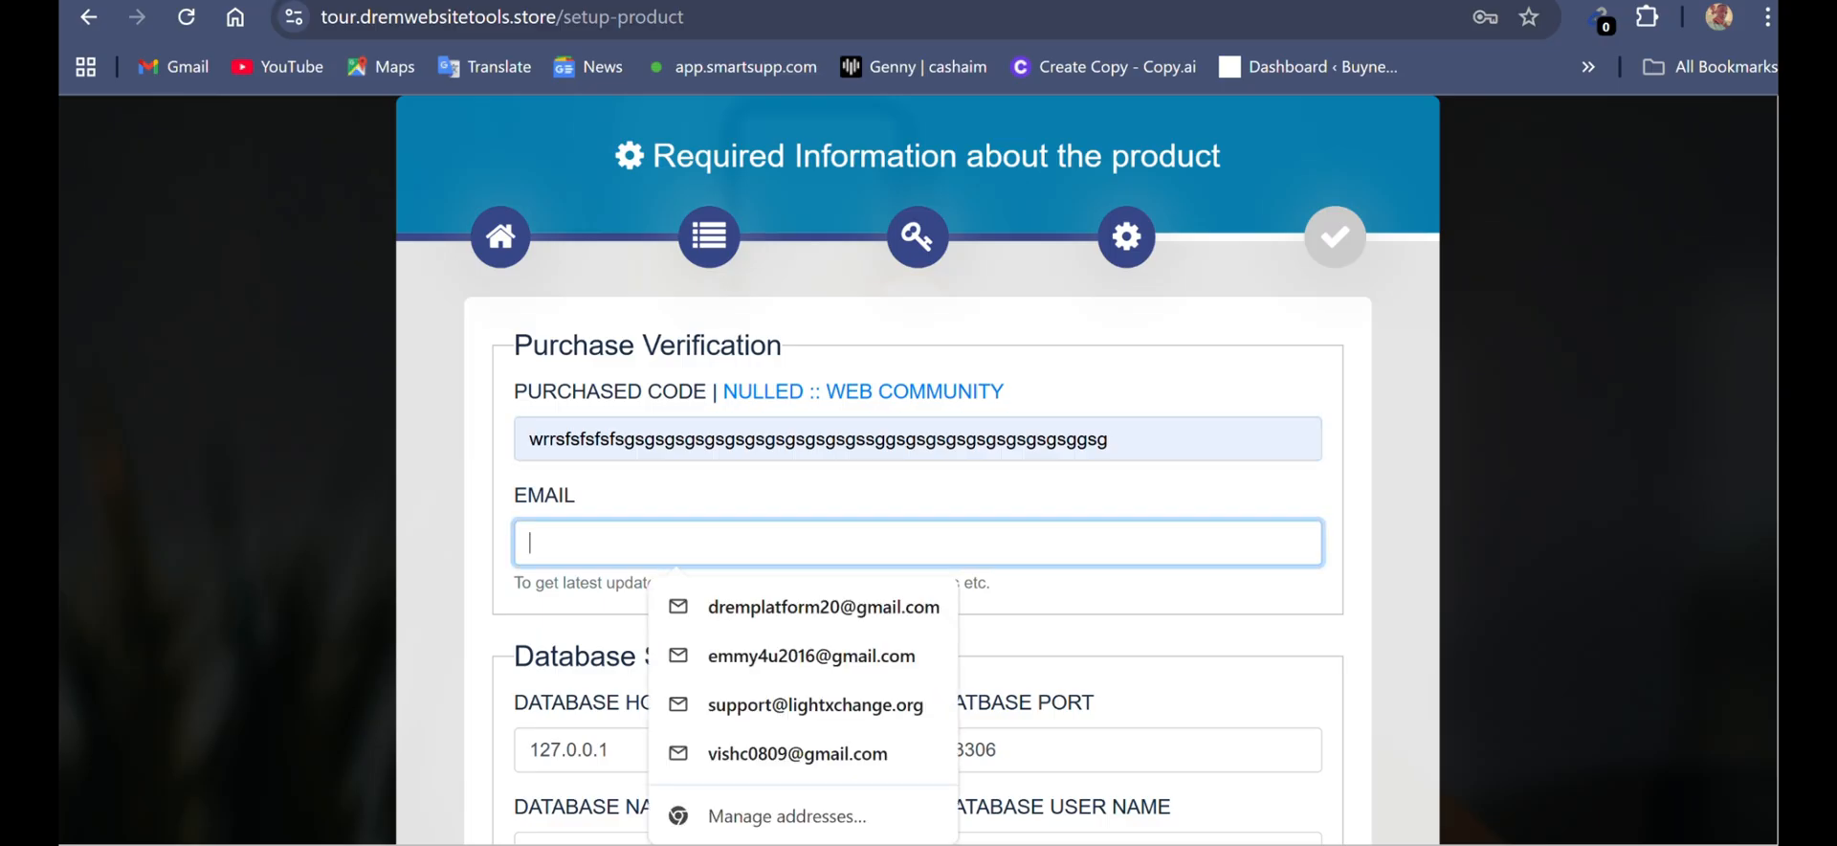
left_click(823, 608)
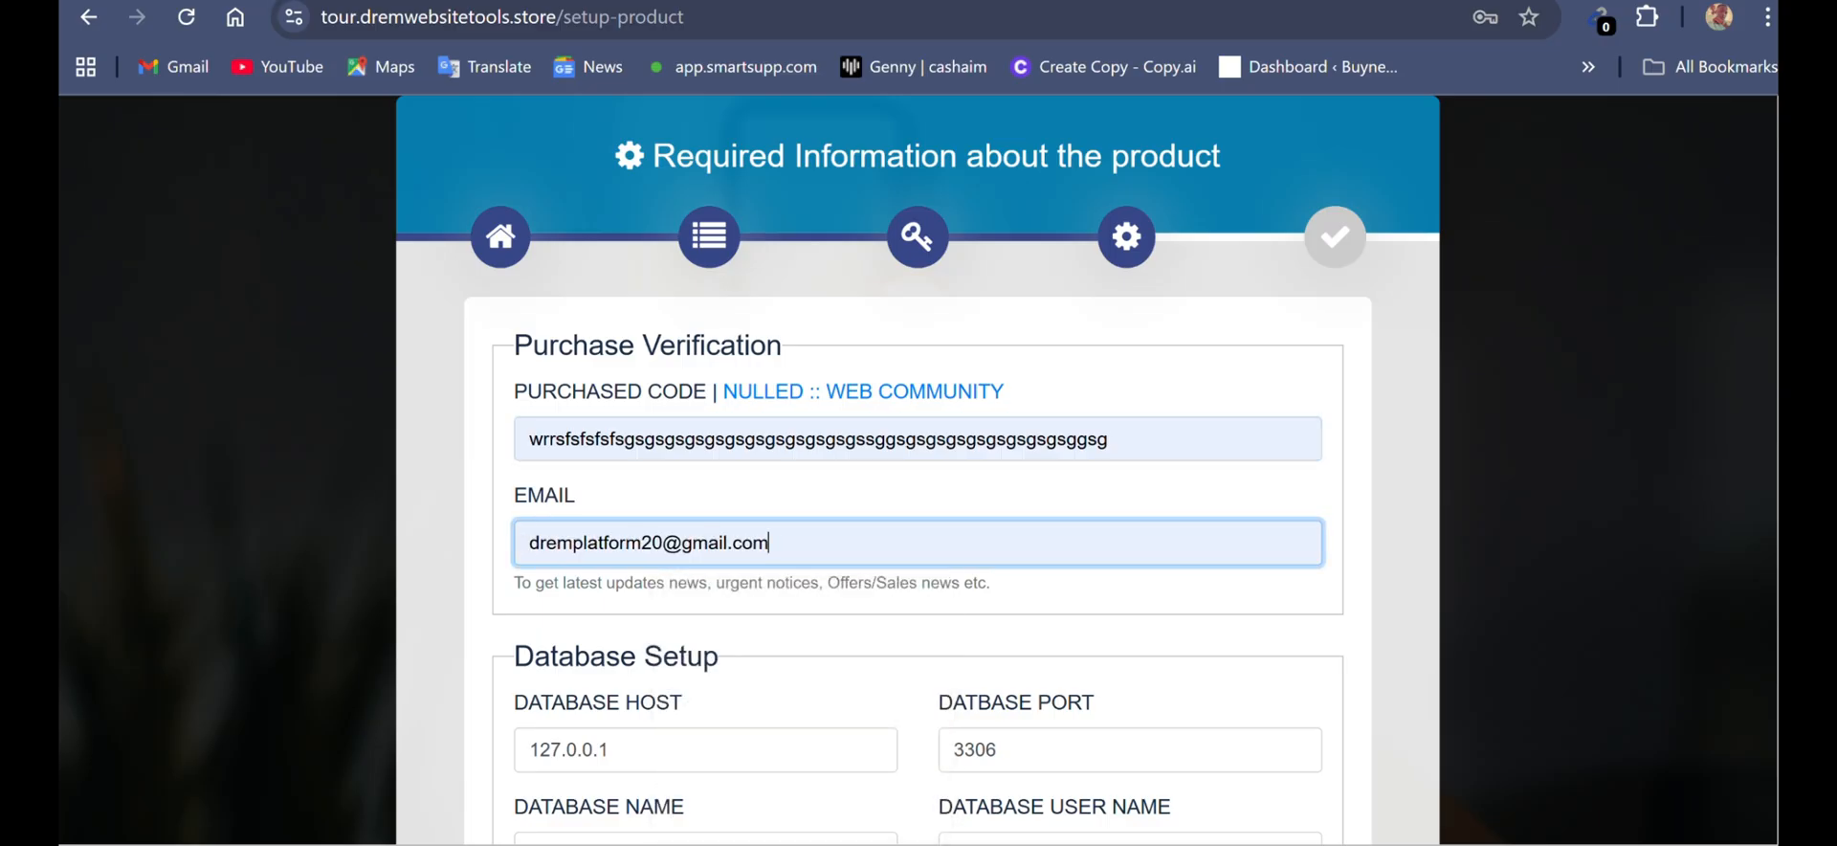
- Complete the database setup with dremwebsitetools_agric as database name and user name plus the database password, and proceed with the installation
scroll(917, 543, "down", 2)
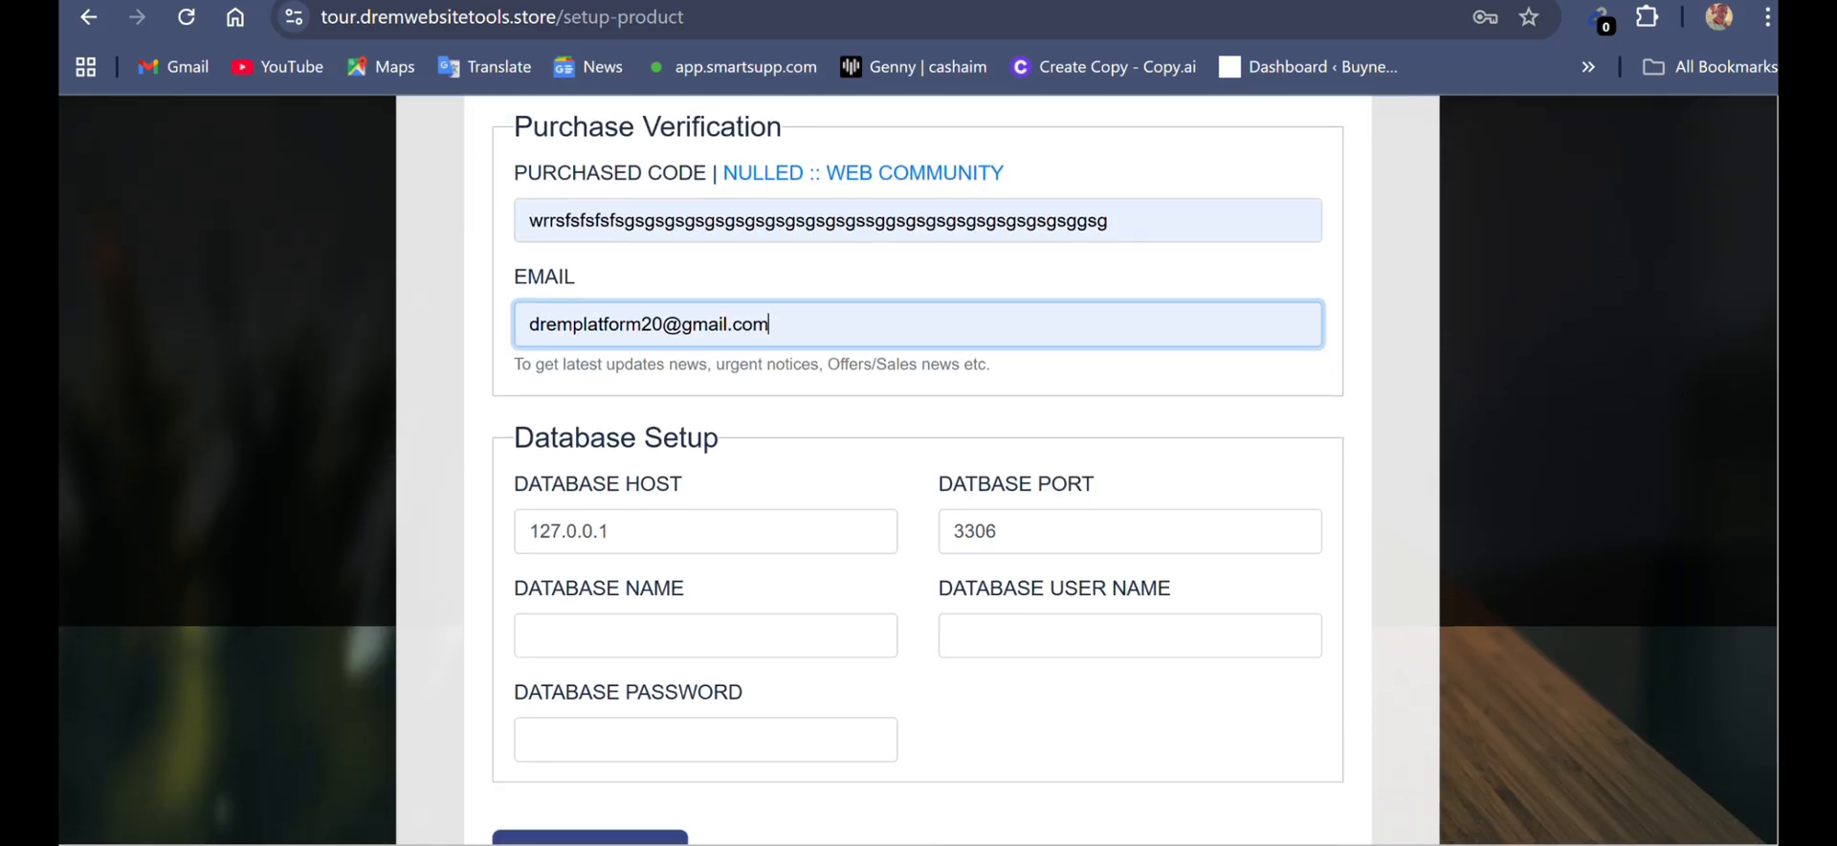
left_click(705, 635)
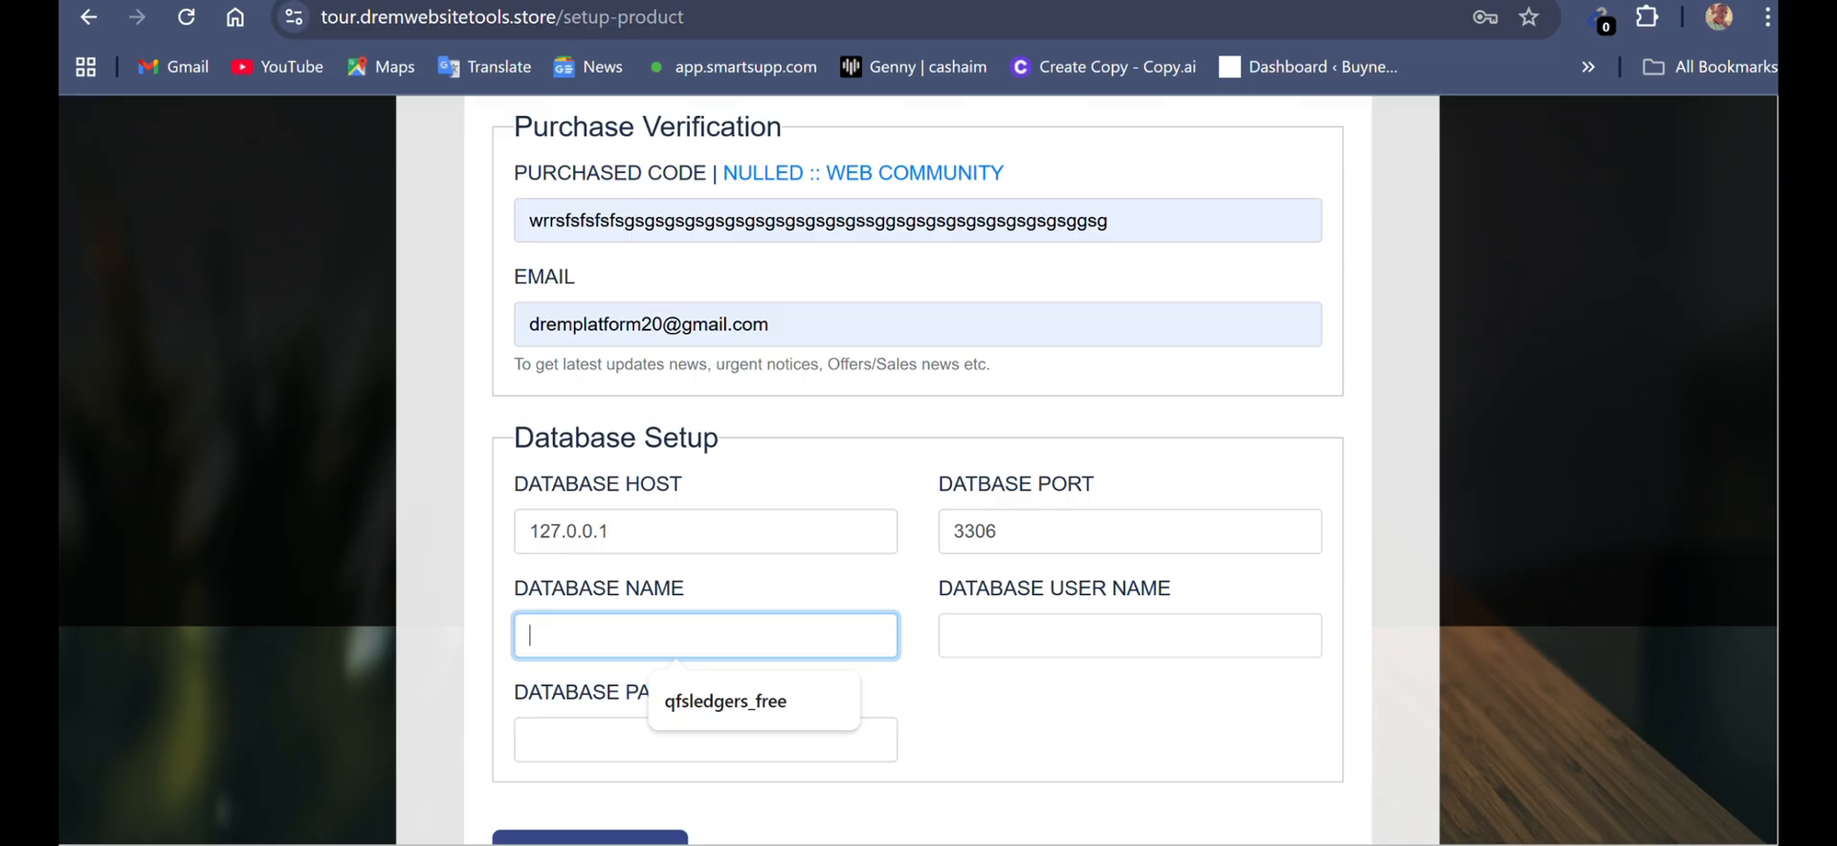
key("super+v")
key("Down")
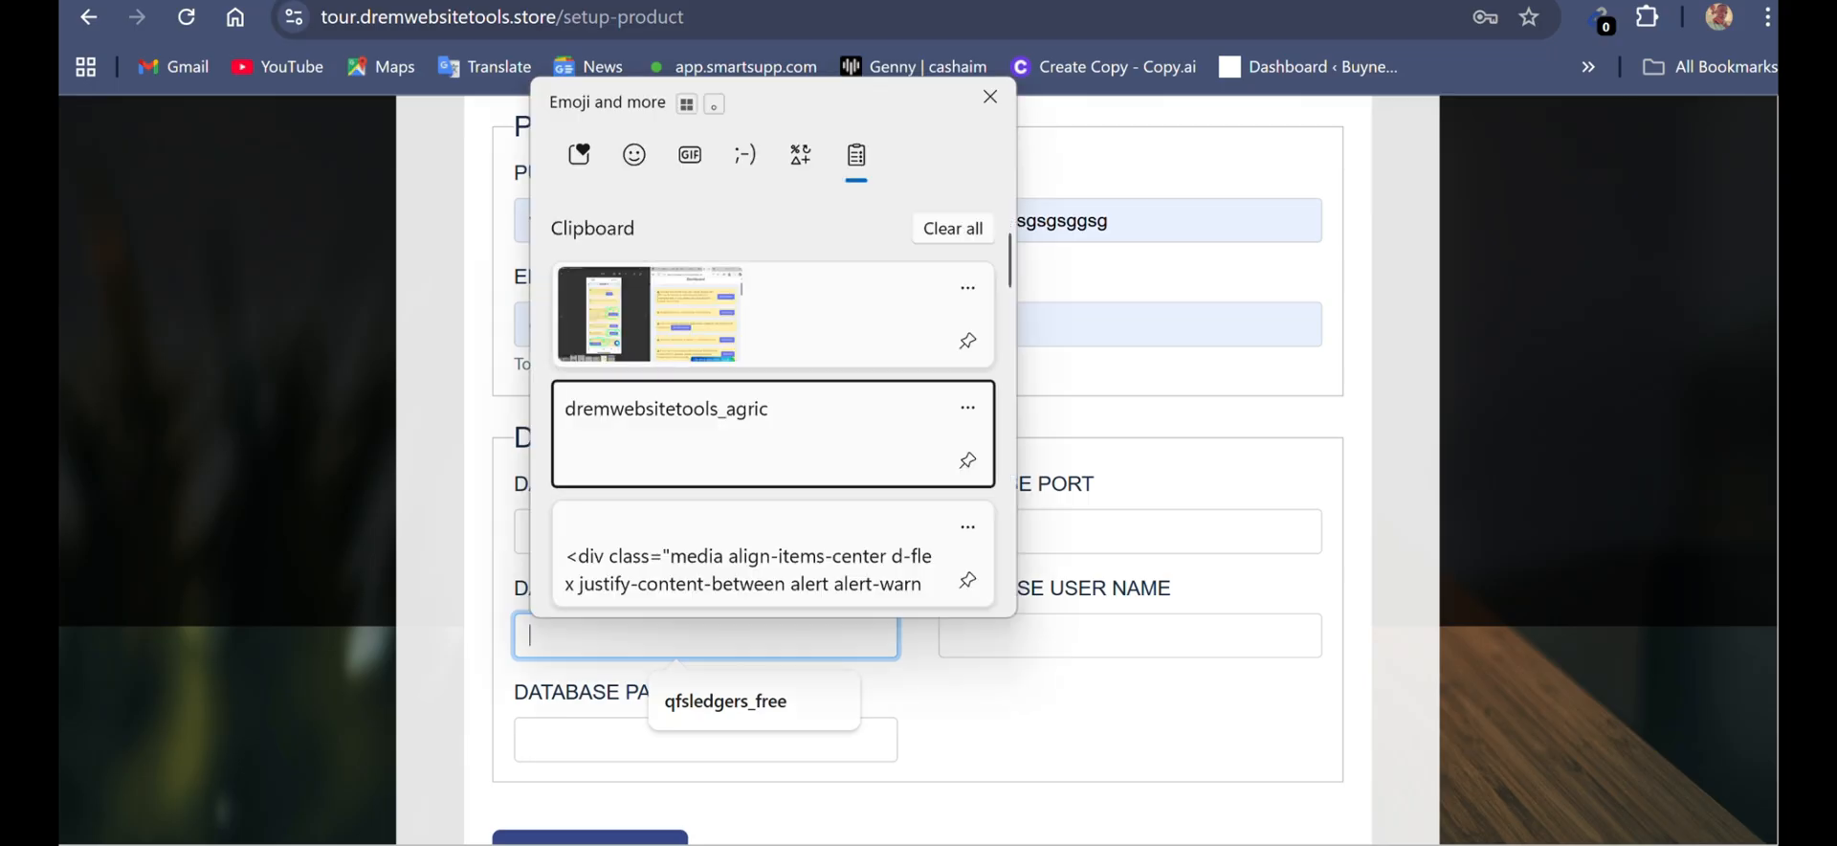
key("Return")
left_click(953, 635)
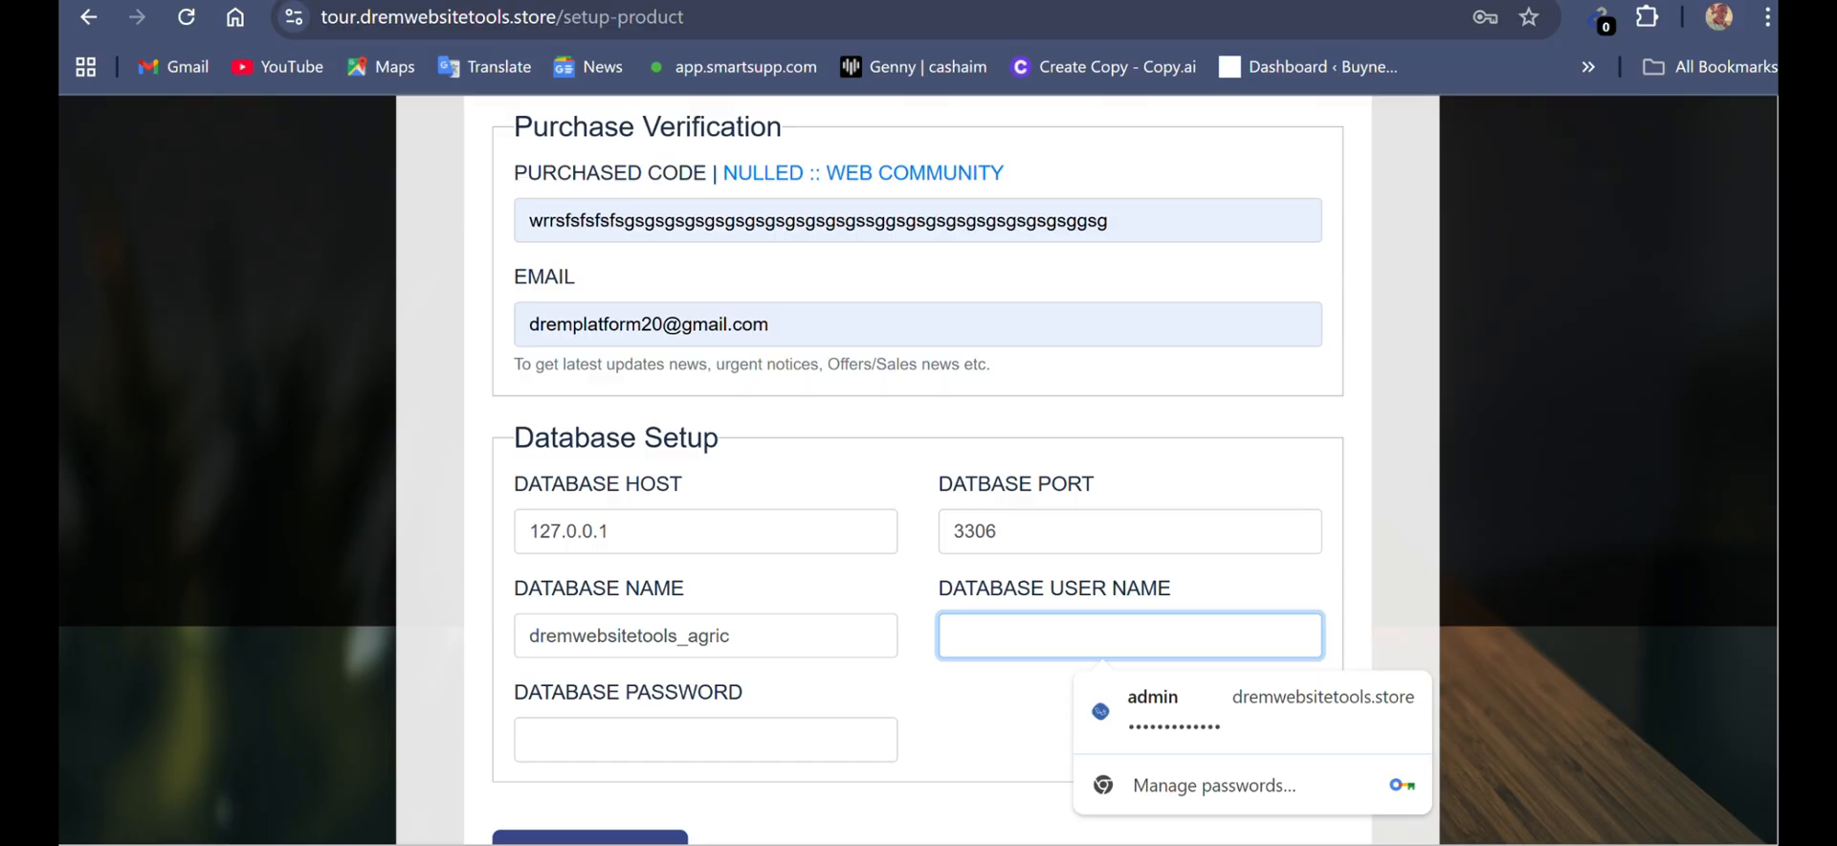
key("ctrl+v")
left_click(660, 739)
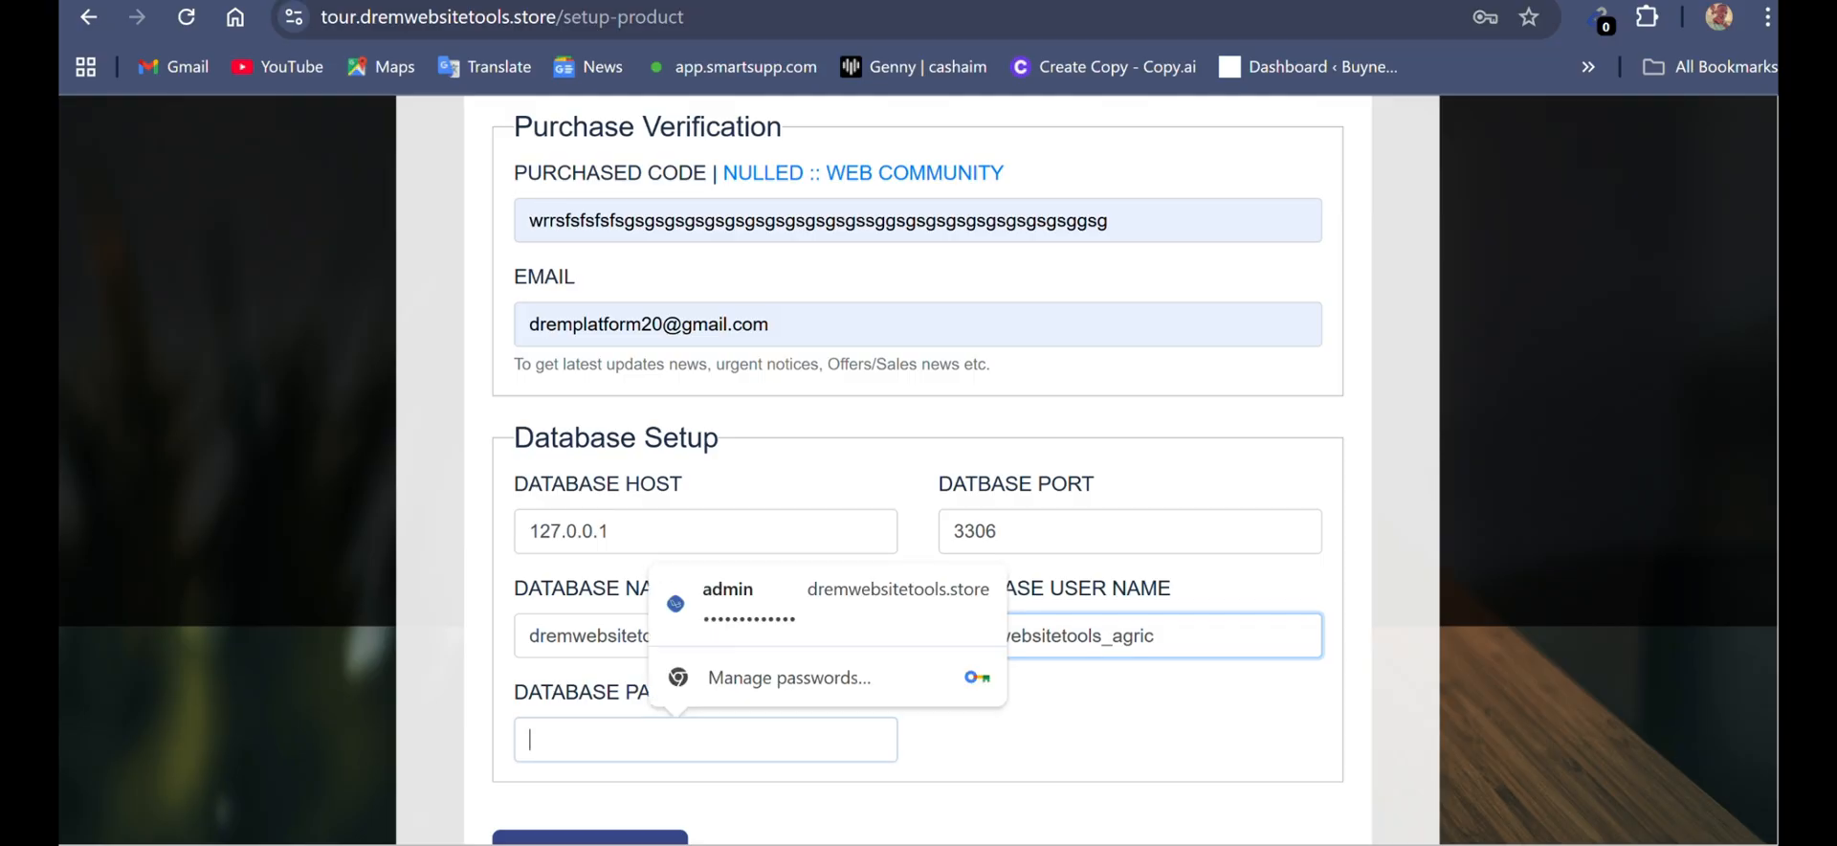
key("ctrl+v")
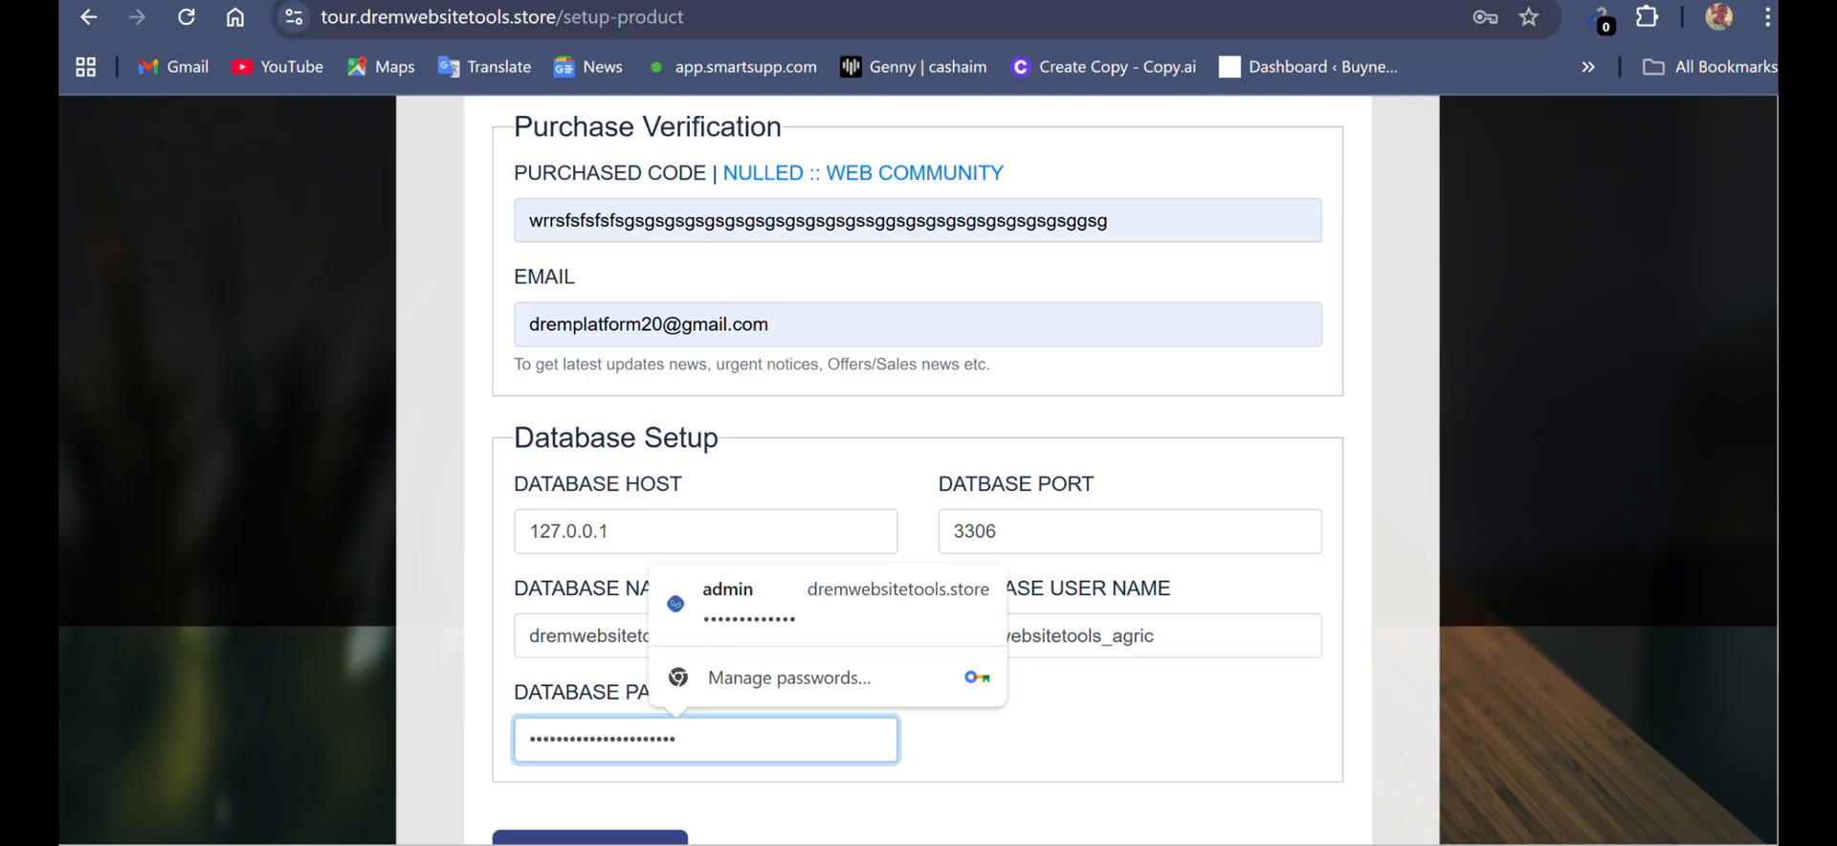
scroll(918, 469, "down", 2)
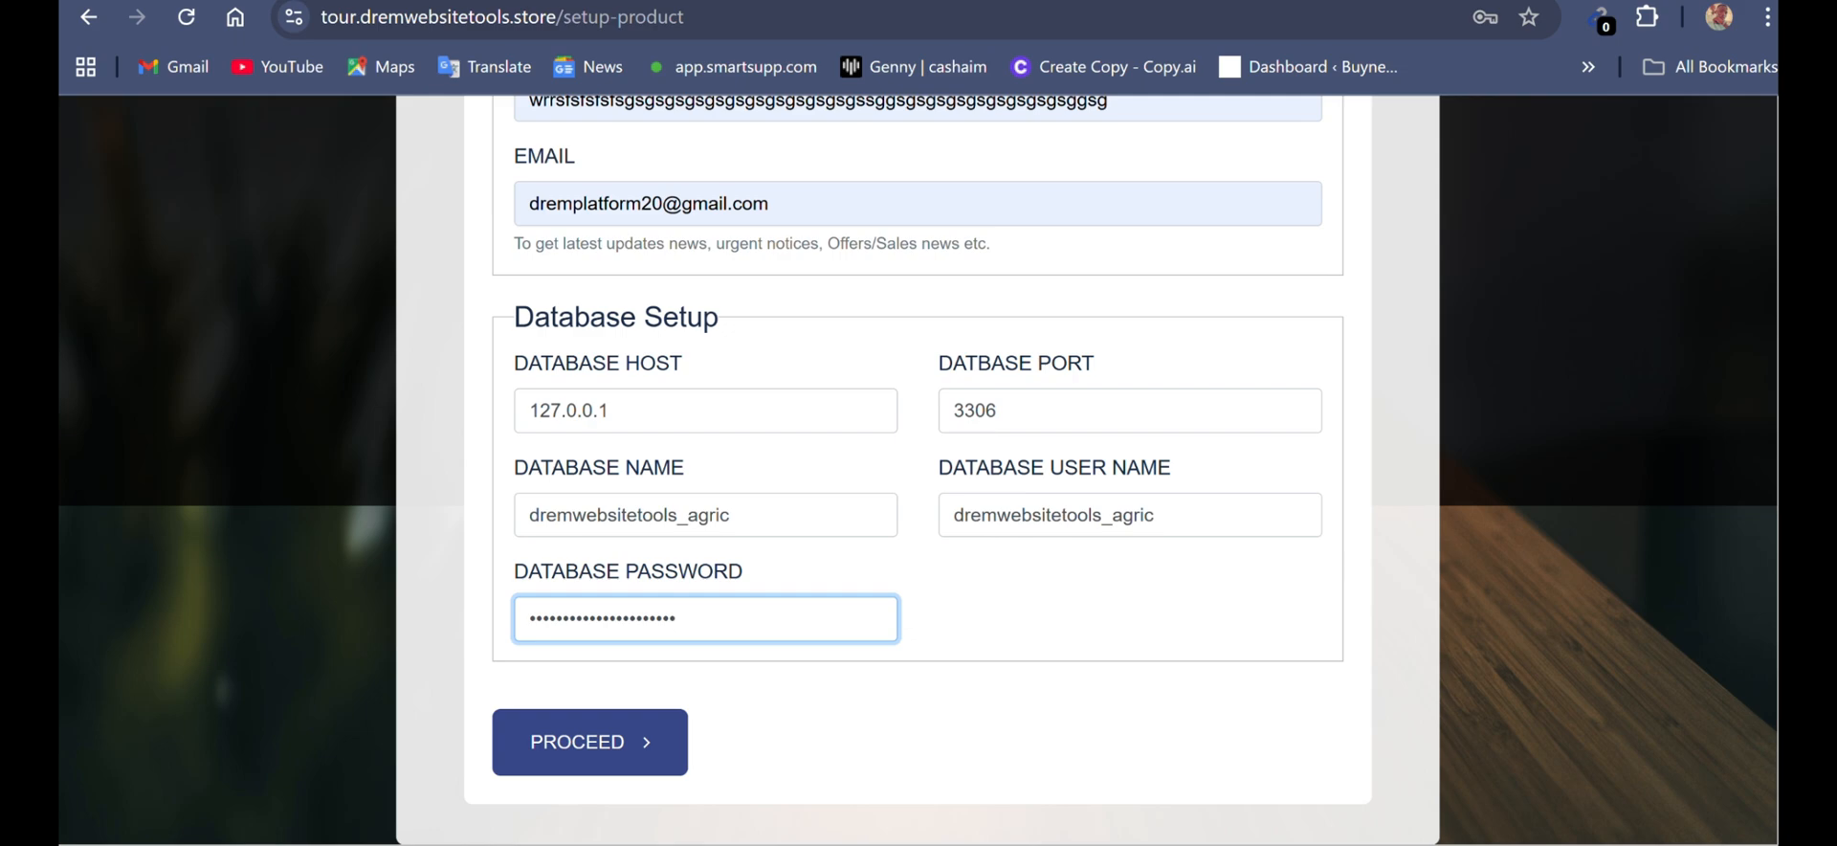
key("Return")
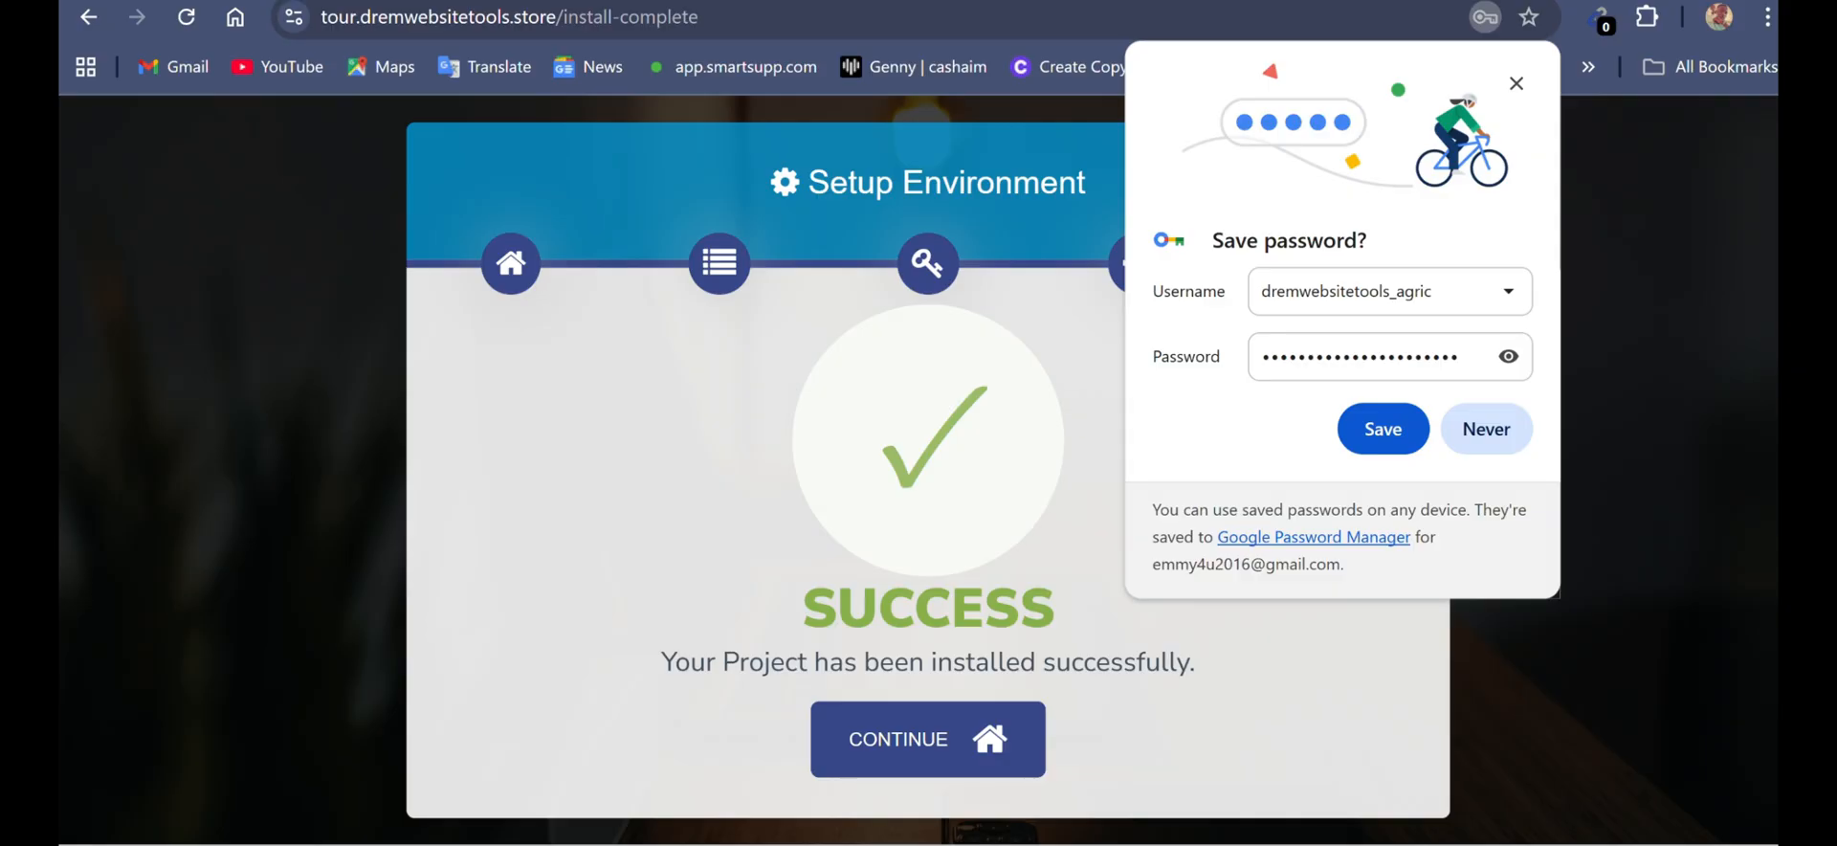
- Save the database login in the browser, and continue to the installed site's home page, accepting its cookies
left_click(1383, 429)
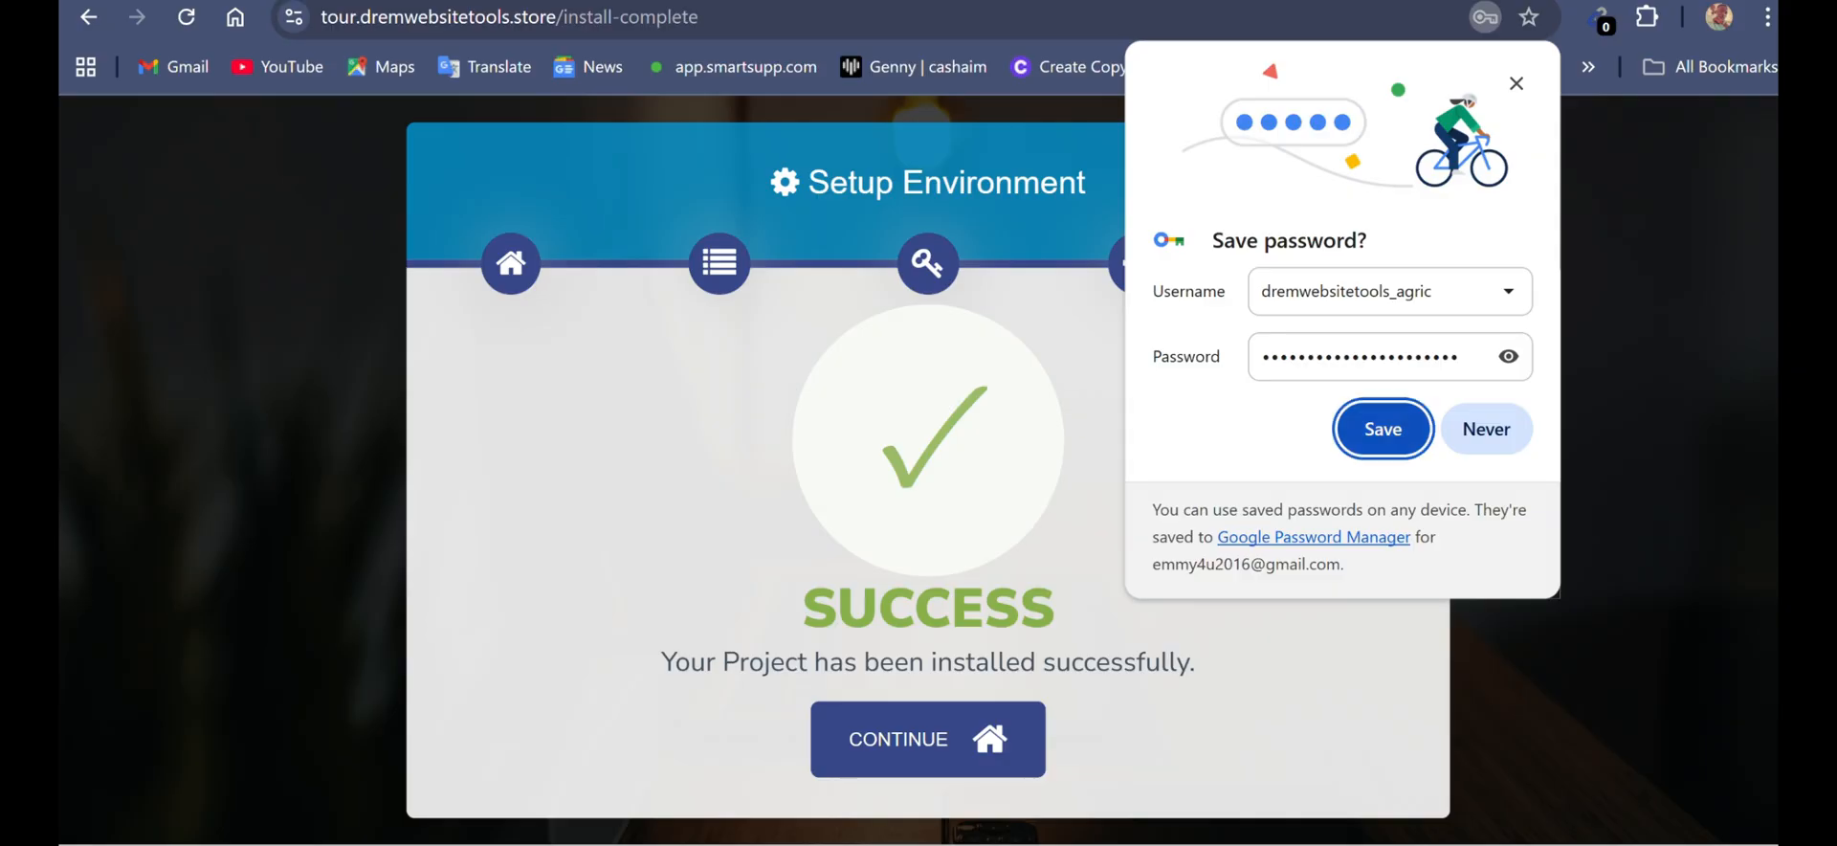
left_click(927, 739)
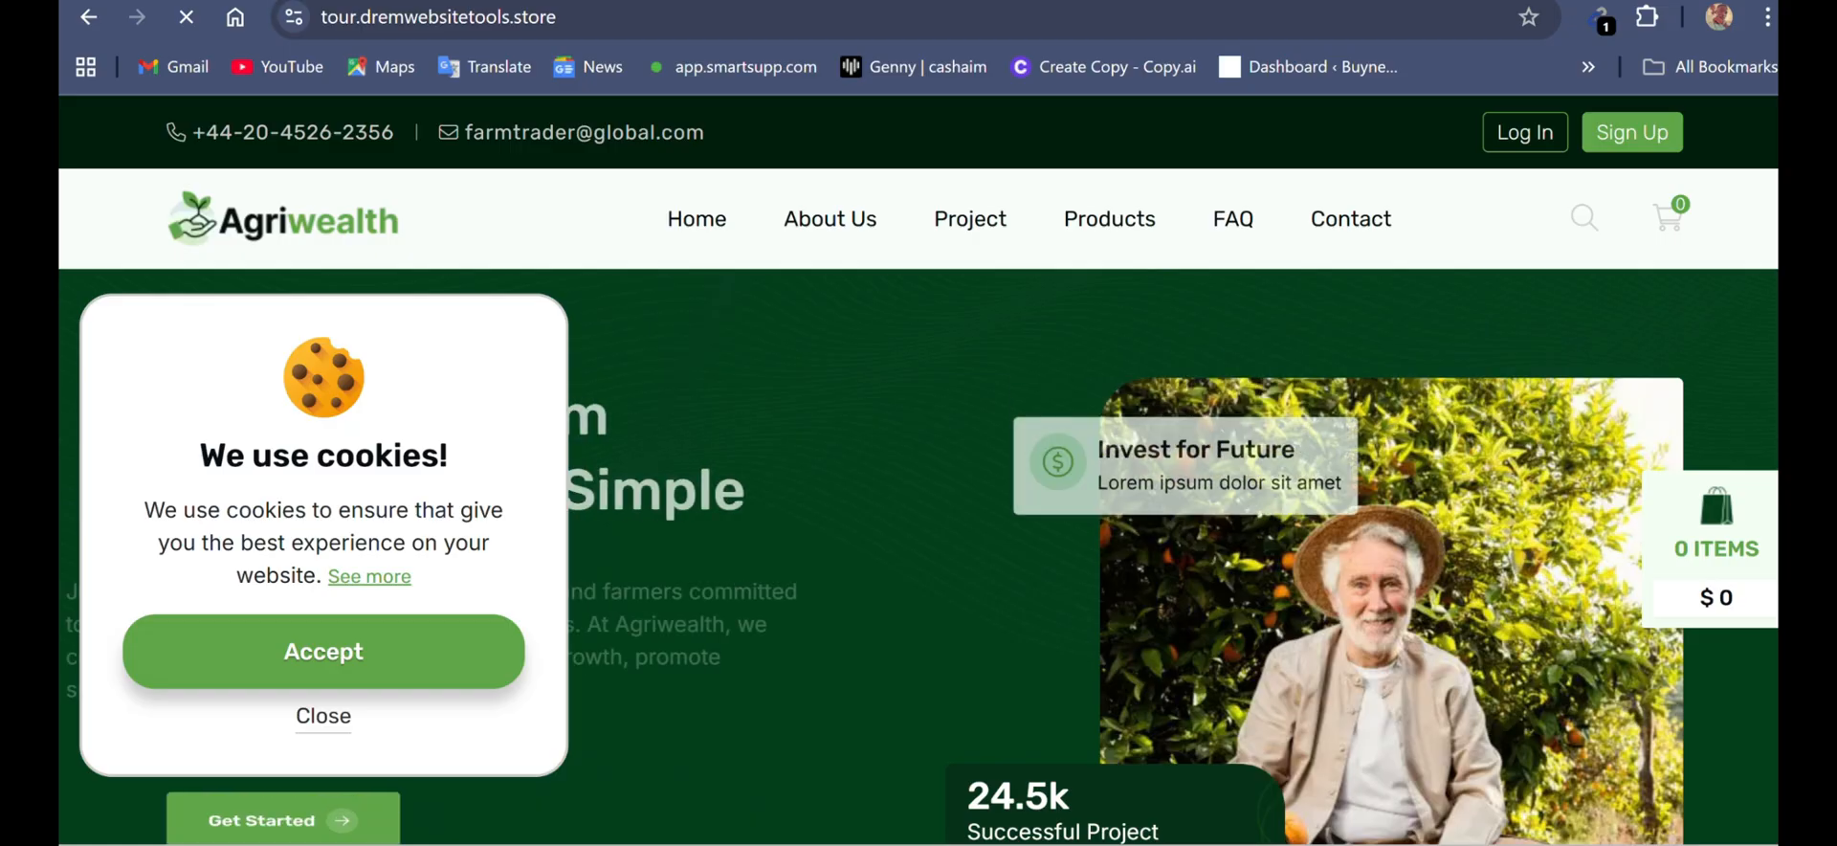
left_click(323, 651)
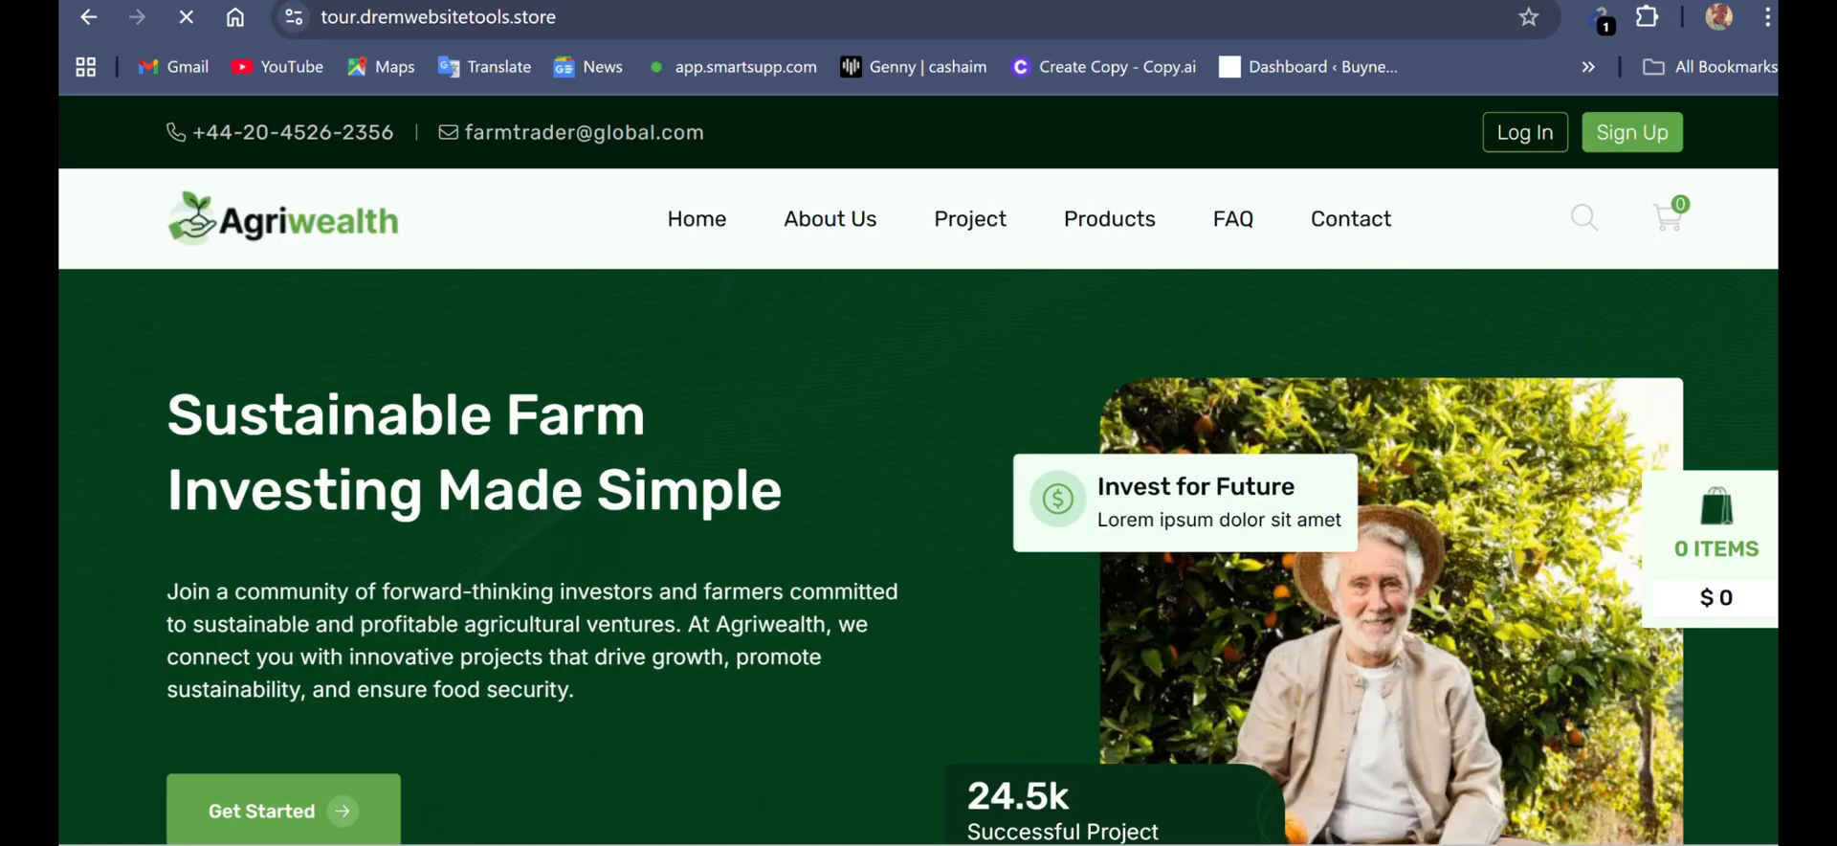
- Open the site's /admin page and sign in with the prefilled admin credentials
left_click(430, 16)
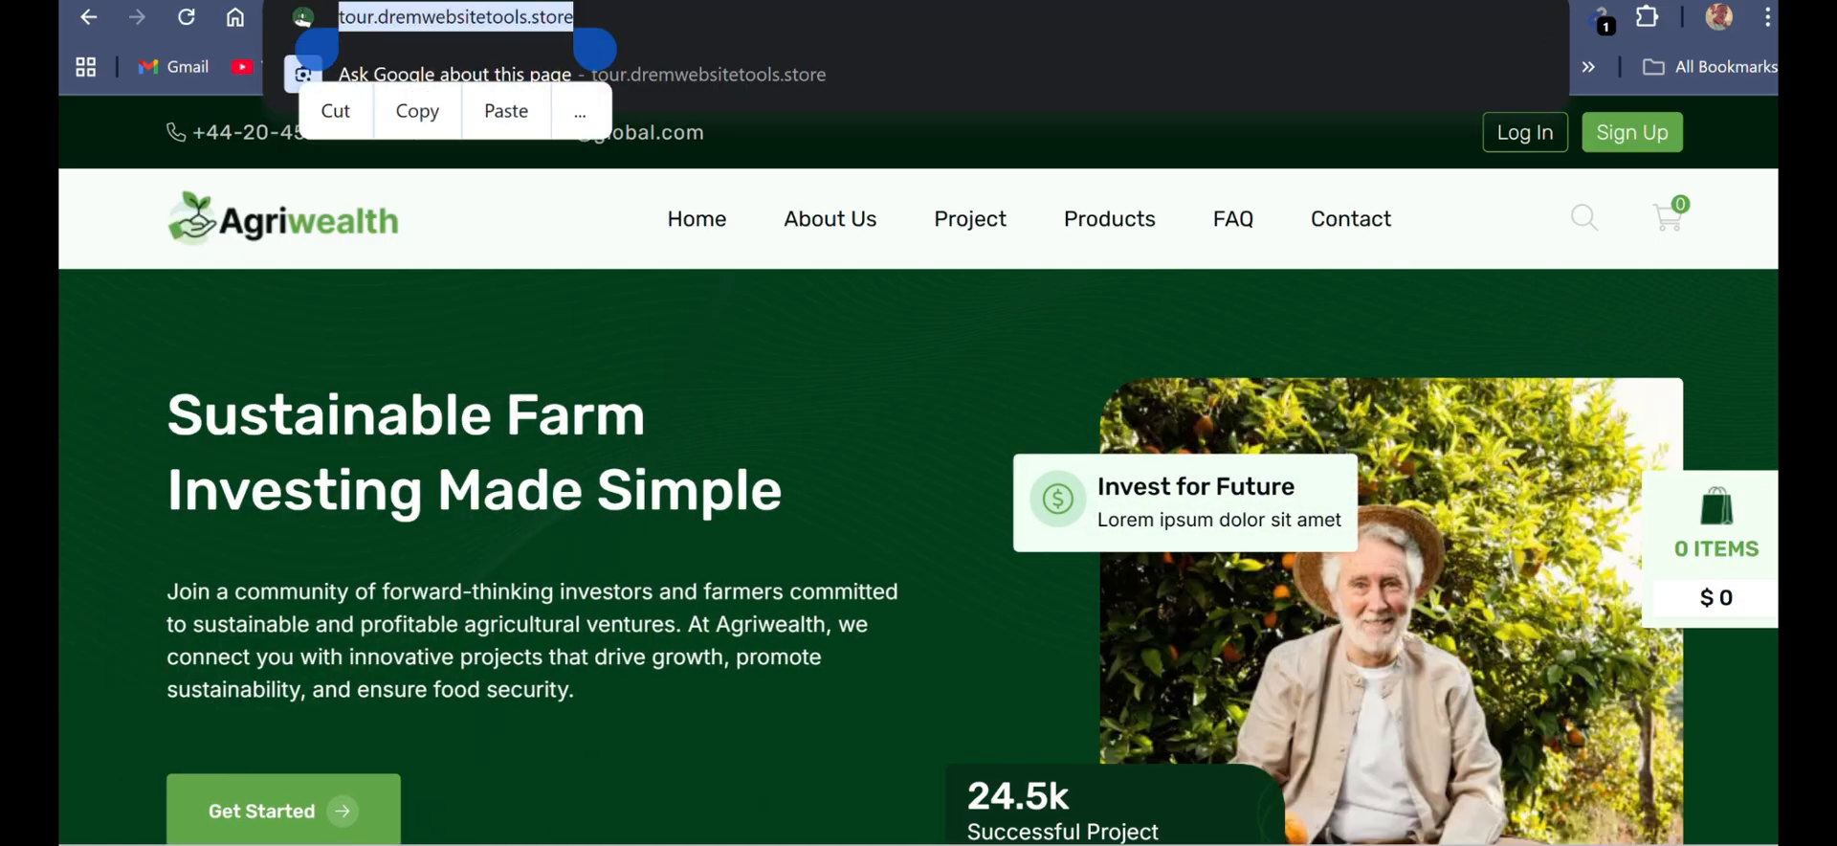
left_click(637, 16)
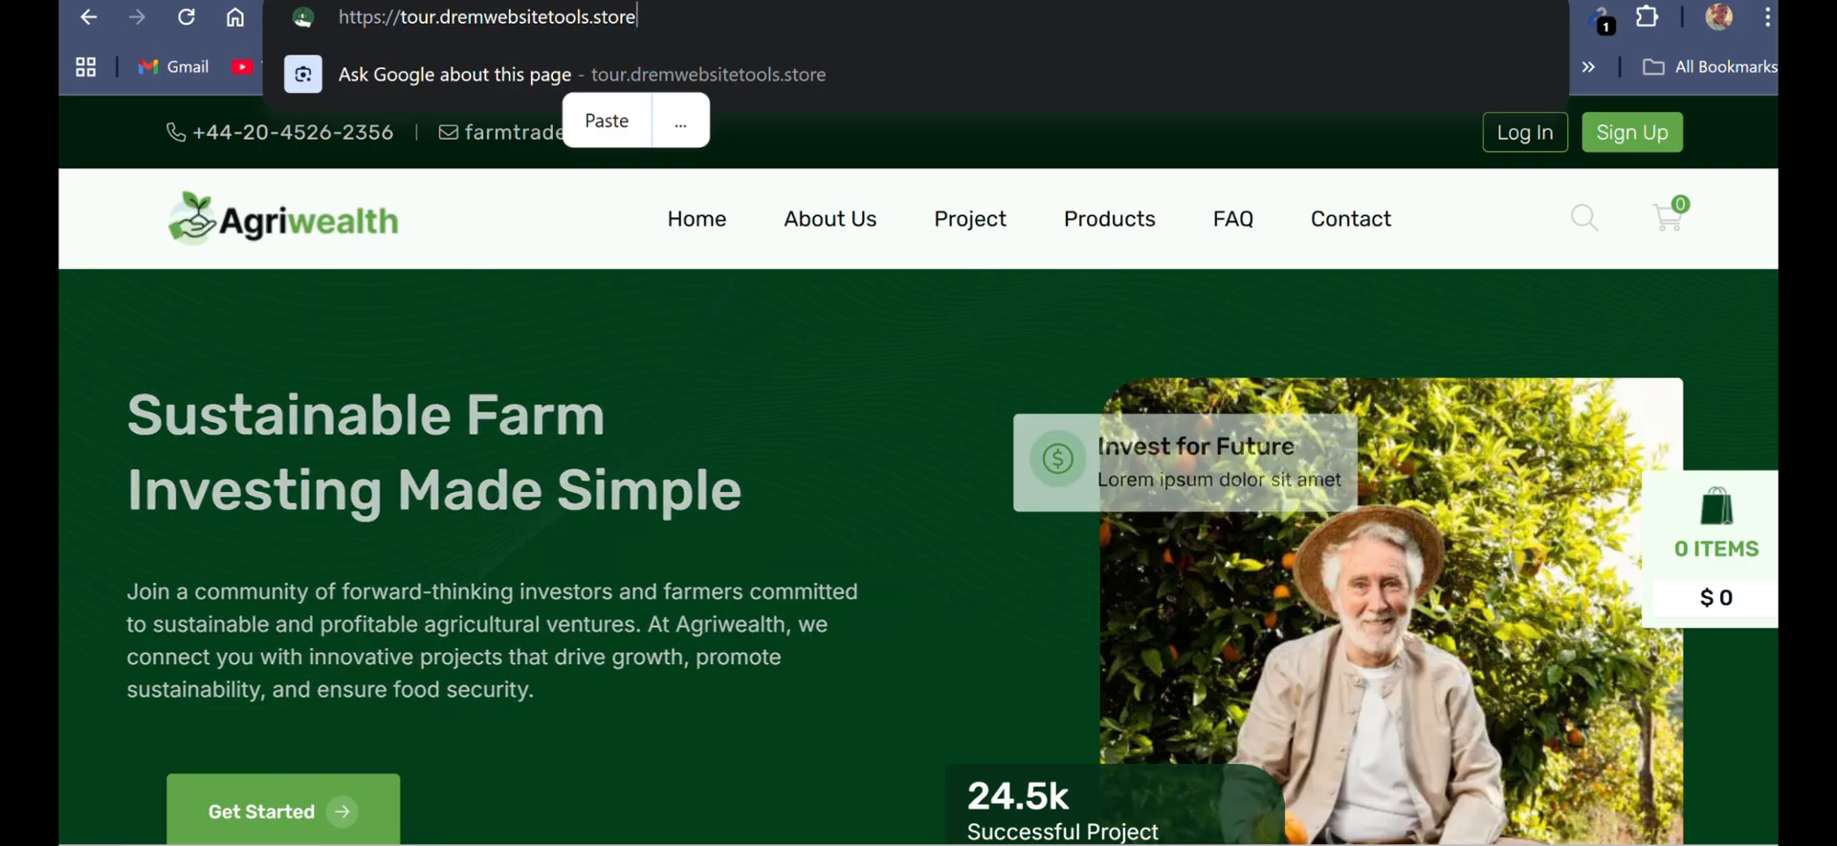
type("/admin")
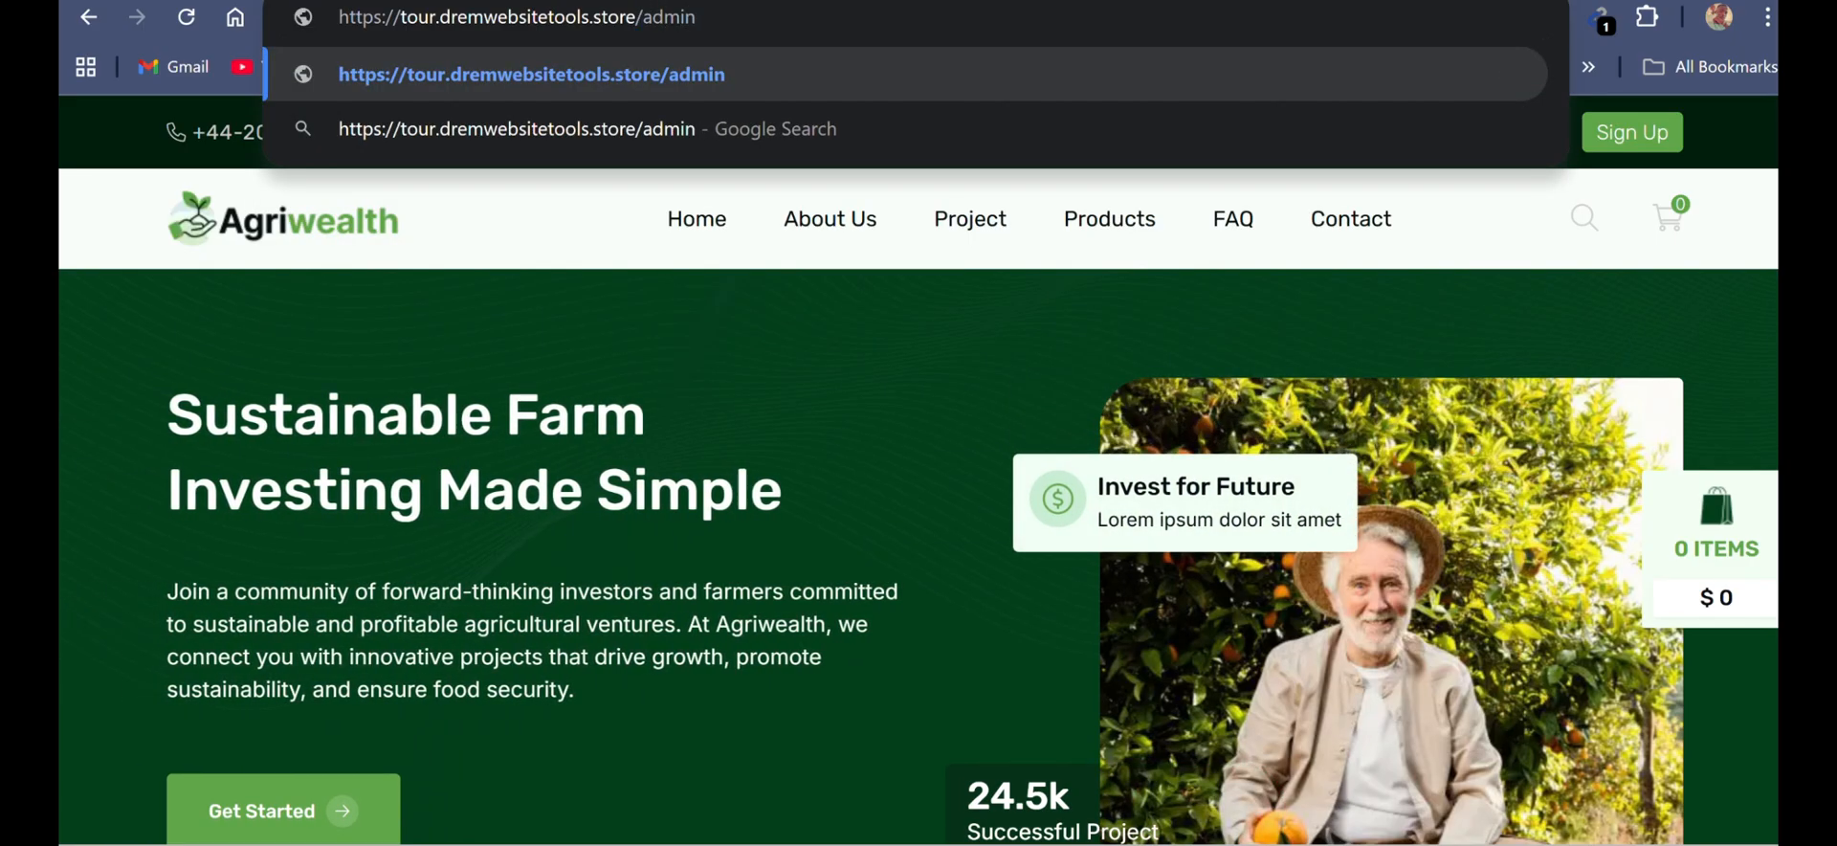
key("Return")
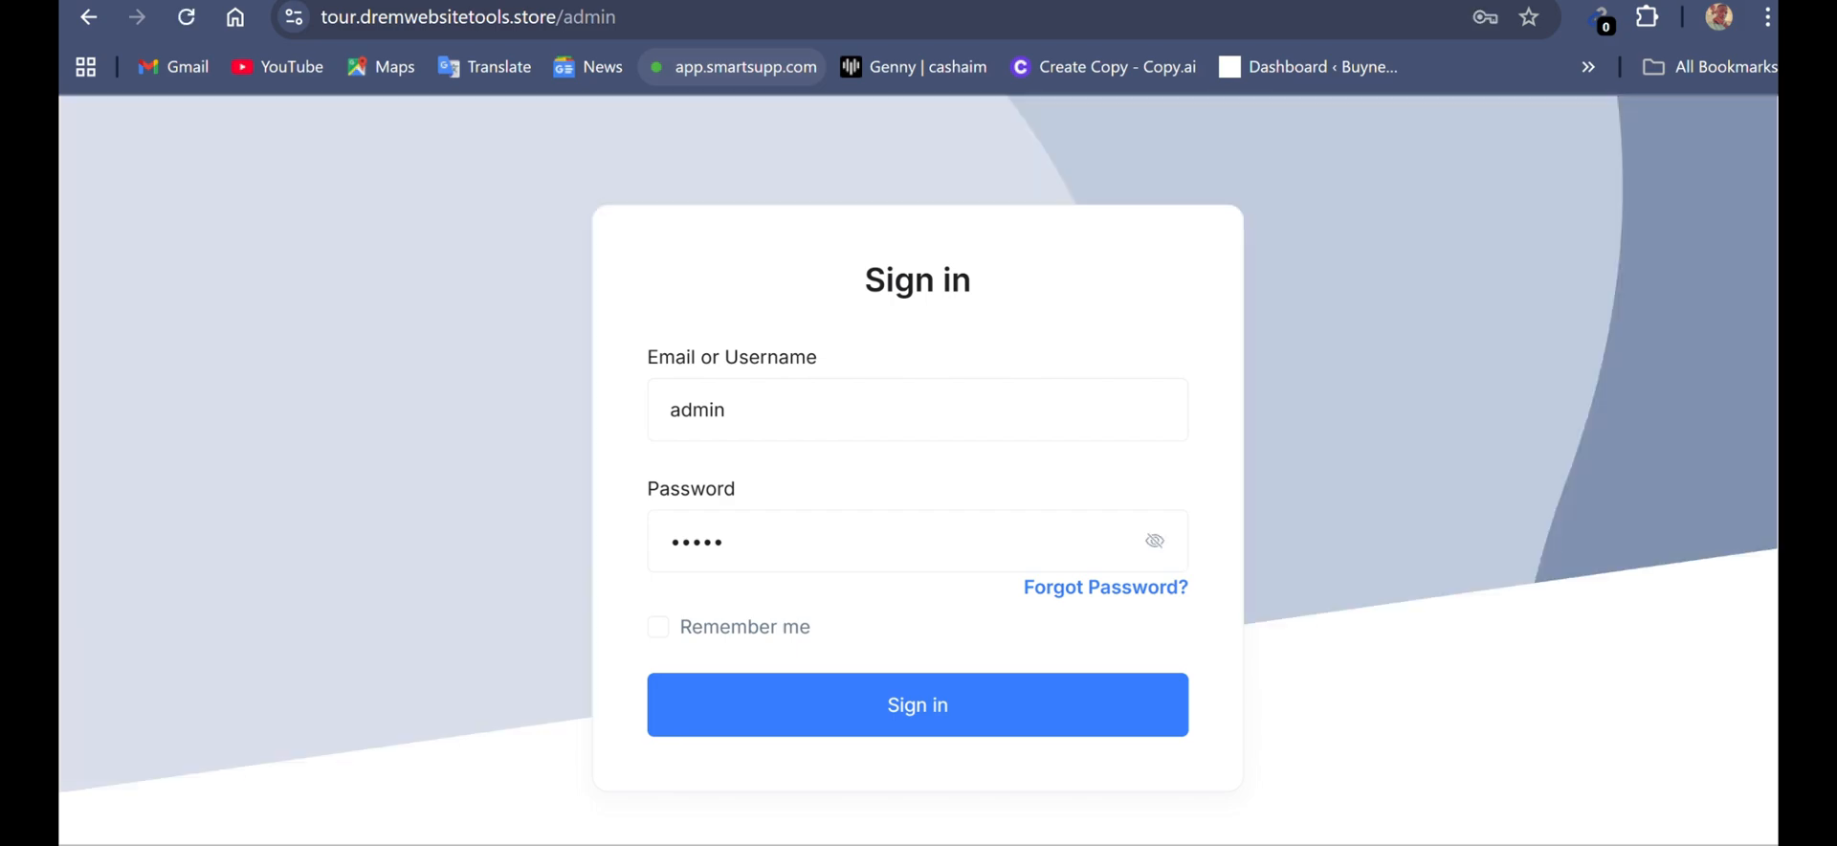
left_click(1154, 541)
left_click(917, 704)
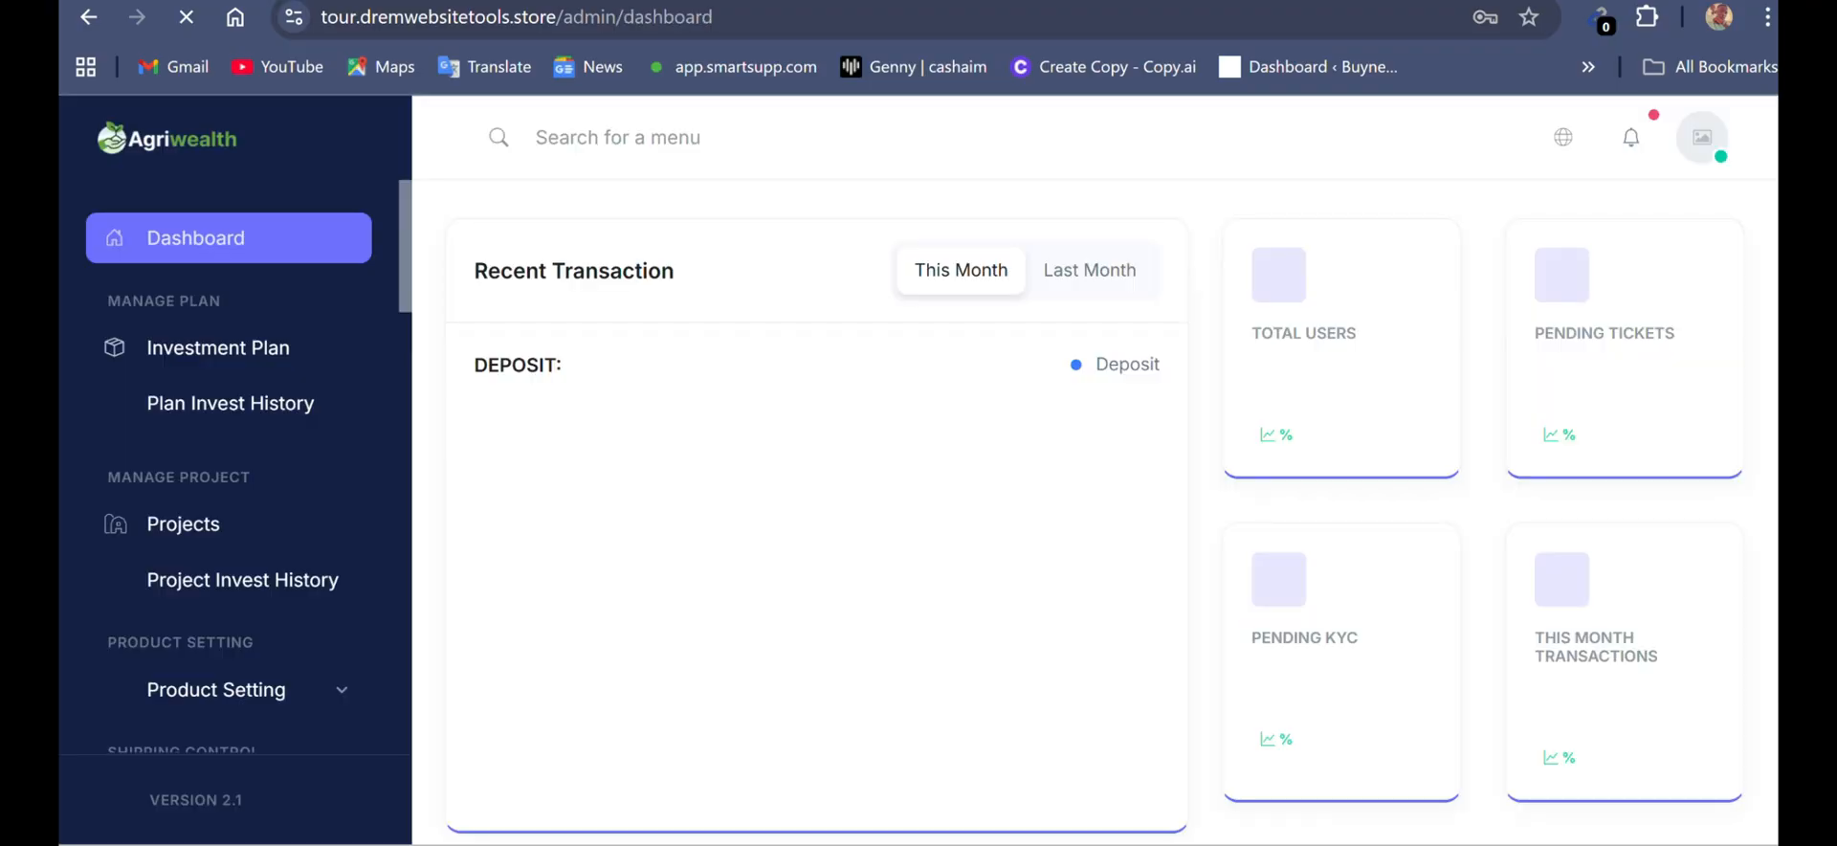
- Save the admin login in the browser and dismiss the dashboard's remaining pop-ups, including the Cron Job Set Up Instruction
scroll(1094, 512, "down", 3)
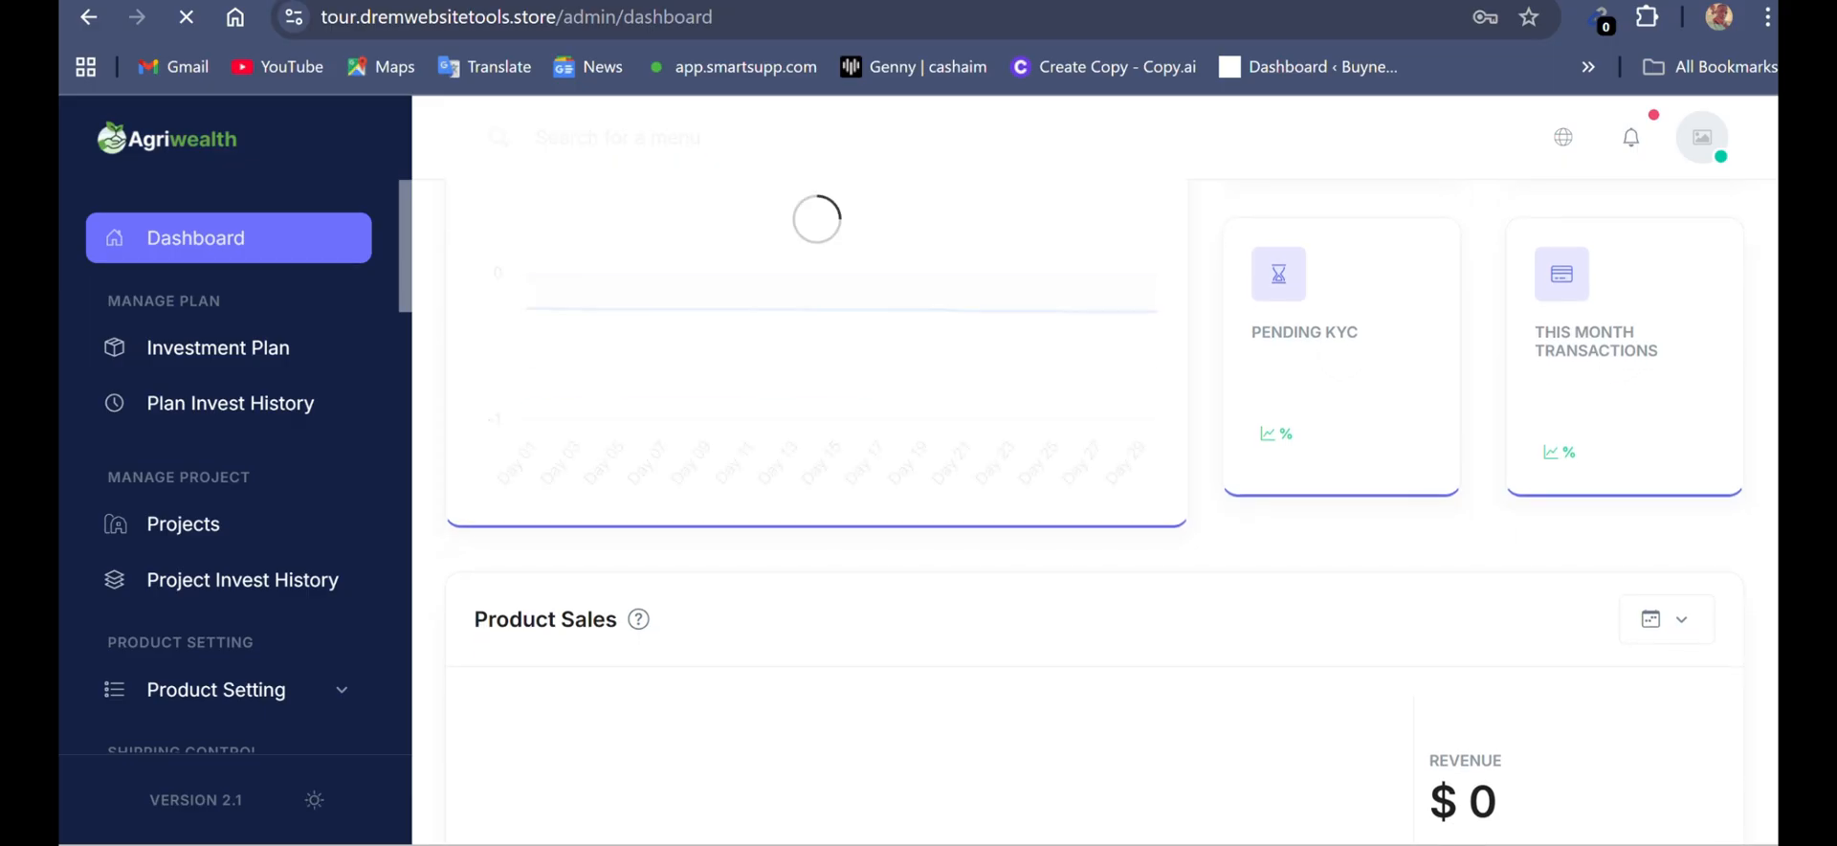
scroll(234, 469, "down", 3)
scroll(234, 469, "down", 3)
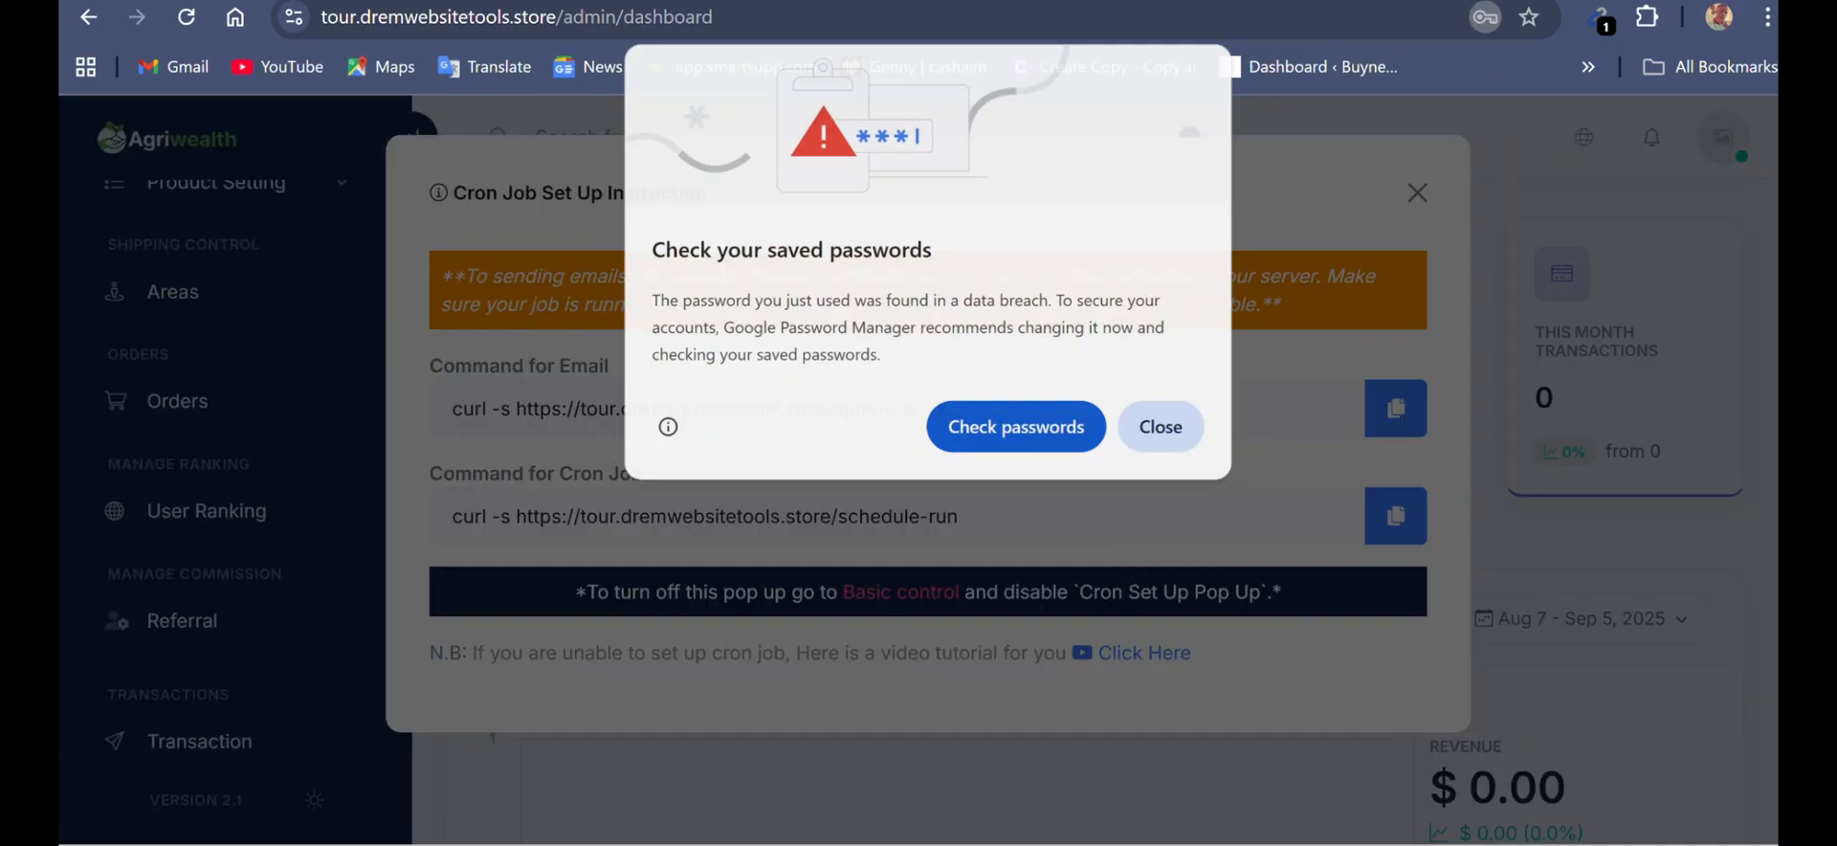
left_click(1161, 427)
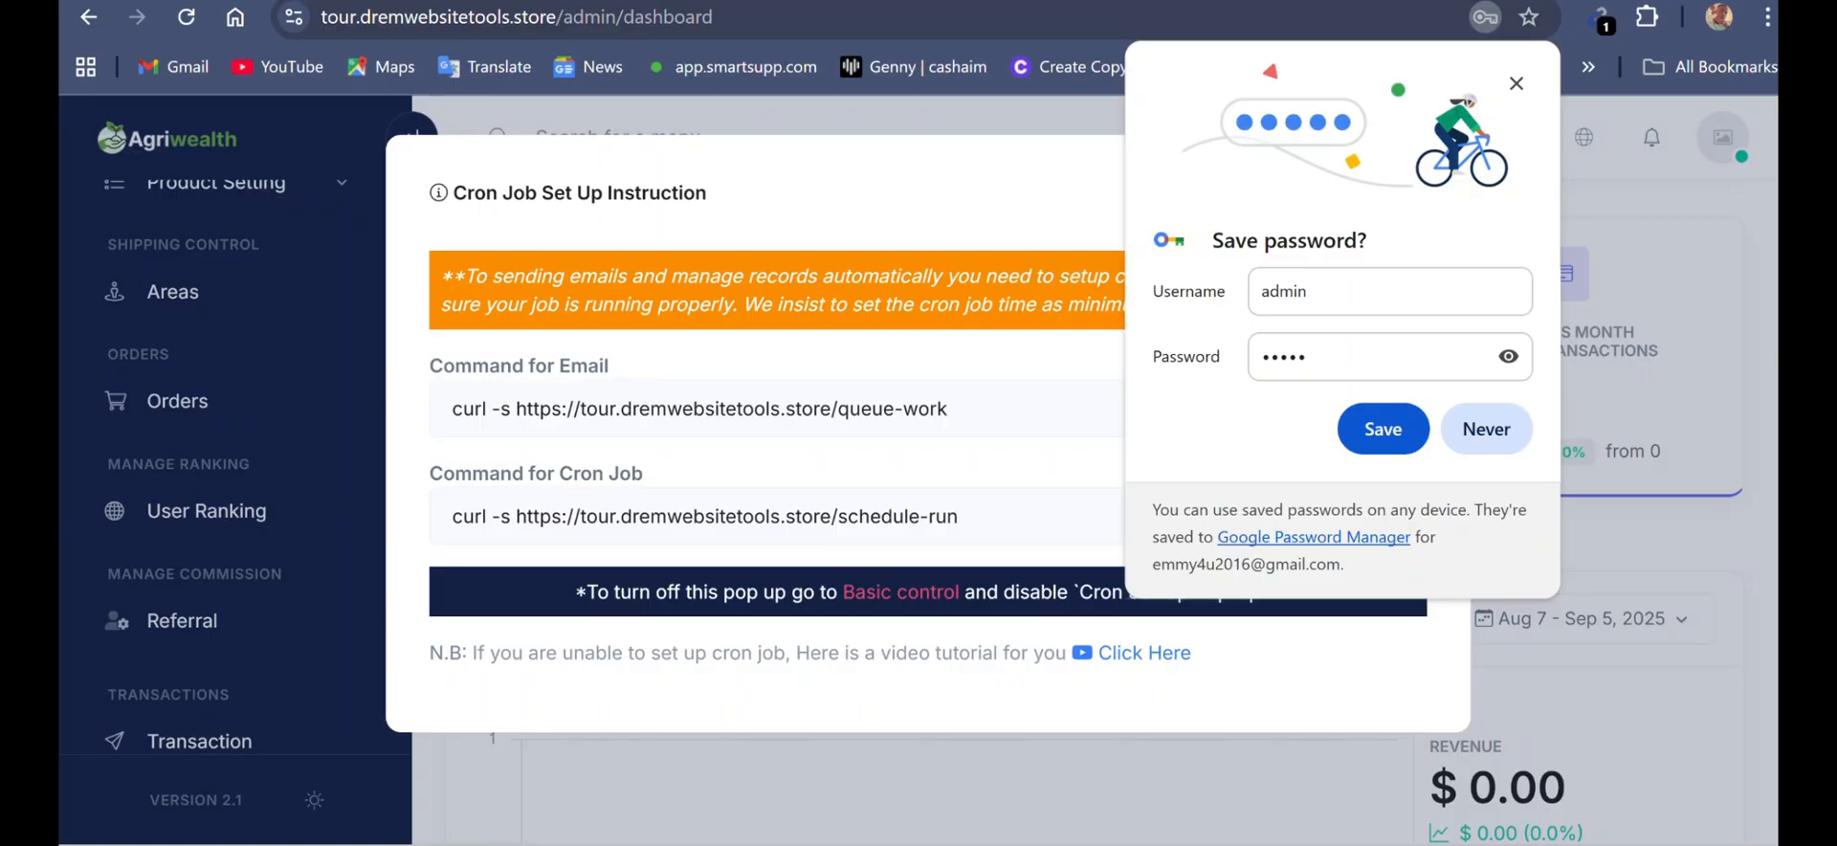
left_click(1382, 429)
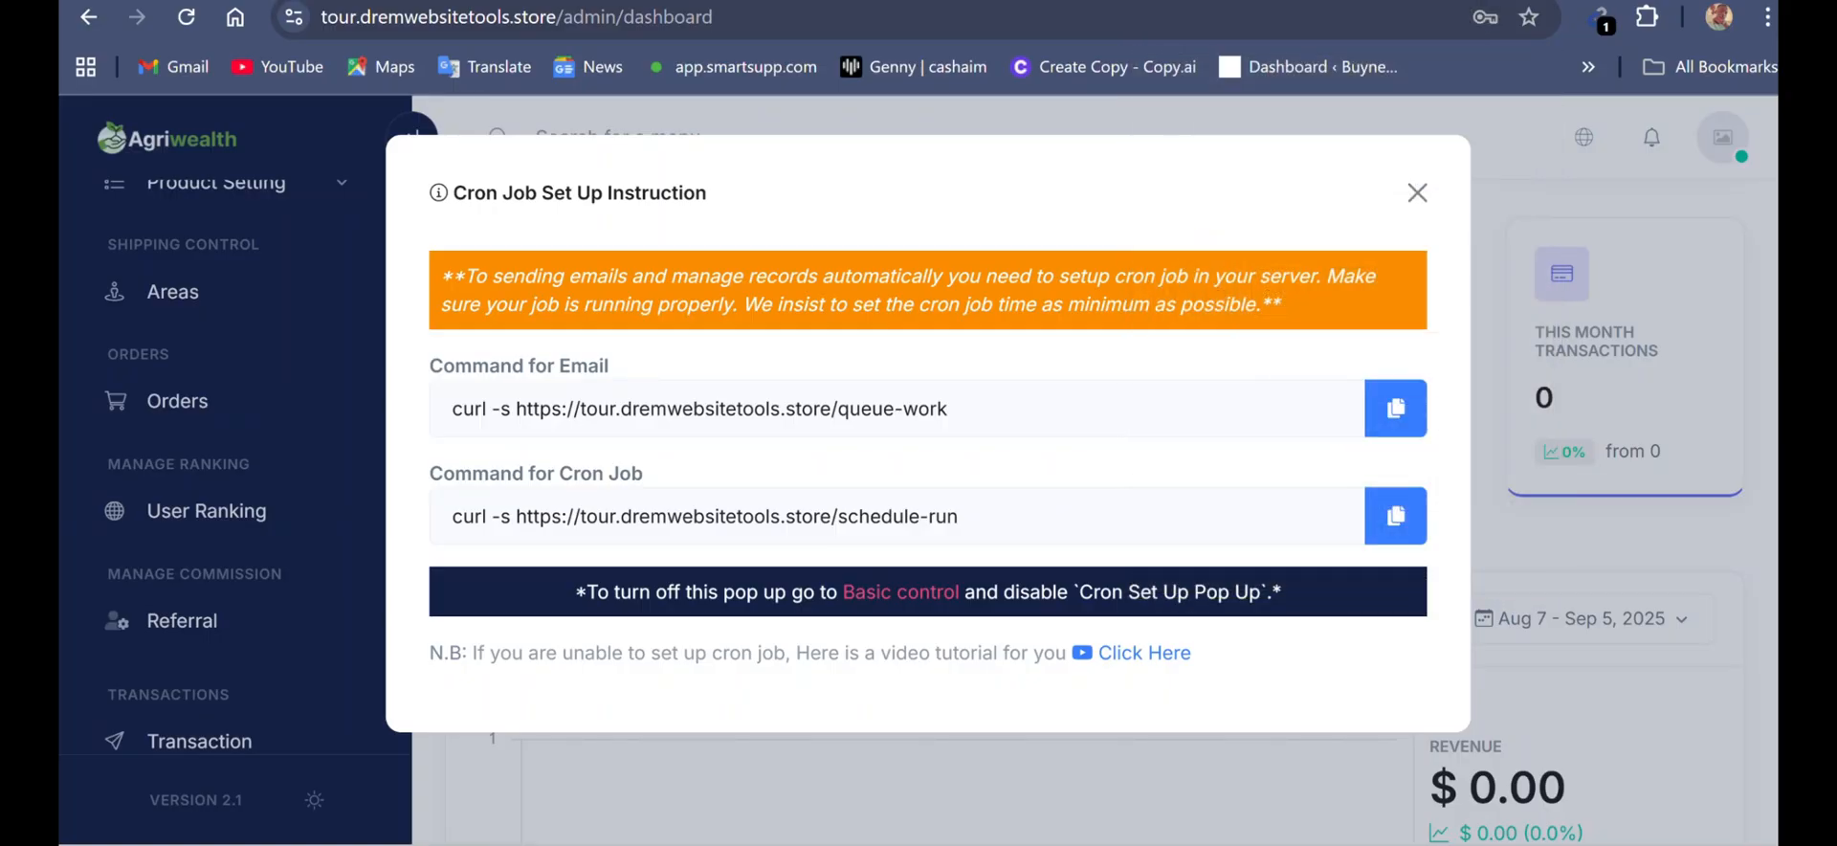
left_click(1417, 193)
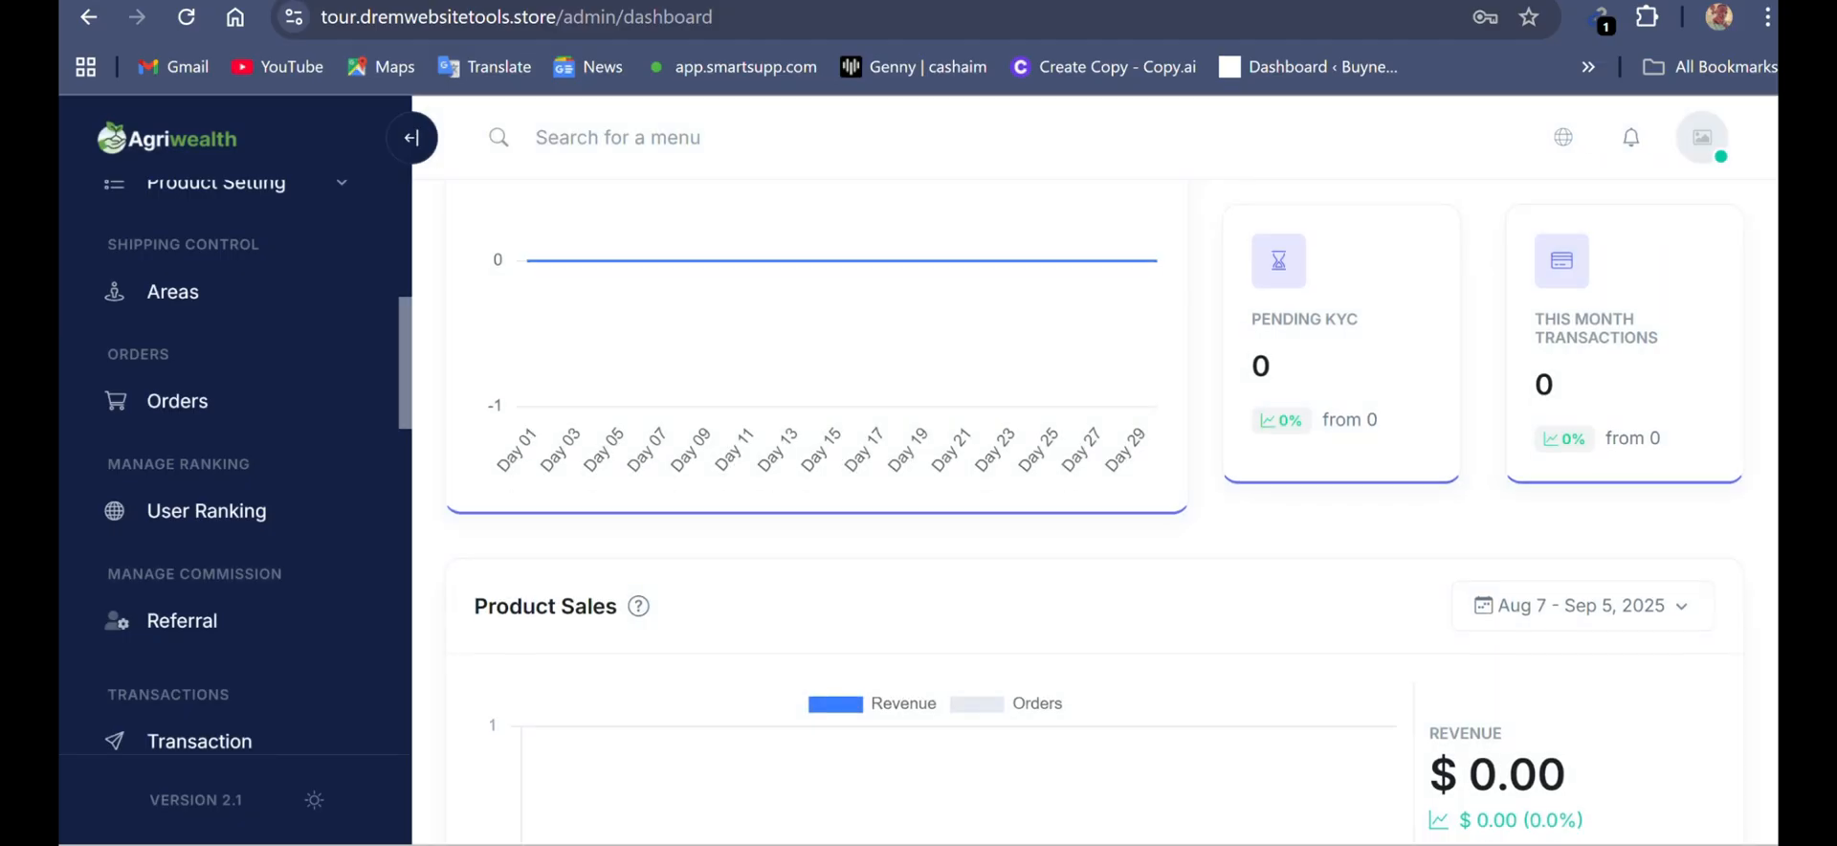
- Start adding a new manual payment gateway in the payment settings and enable its Manual Gateway Status
scroll(1093, 509, "down", 3)
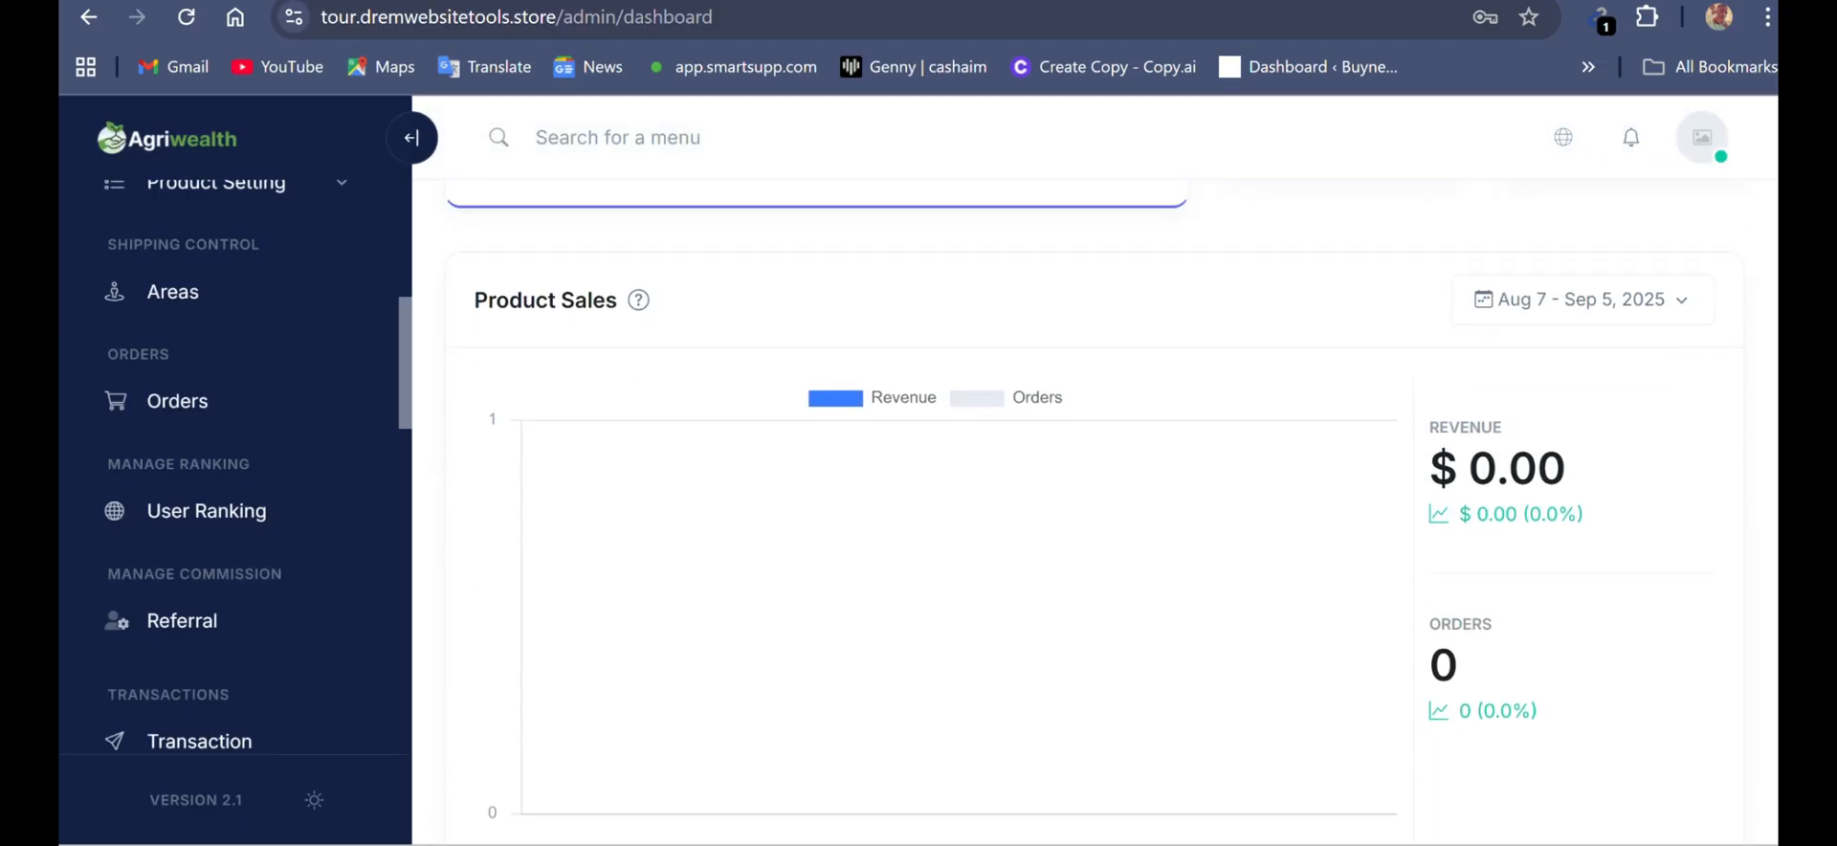
scroll(1093, 509, "down", 3)
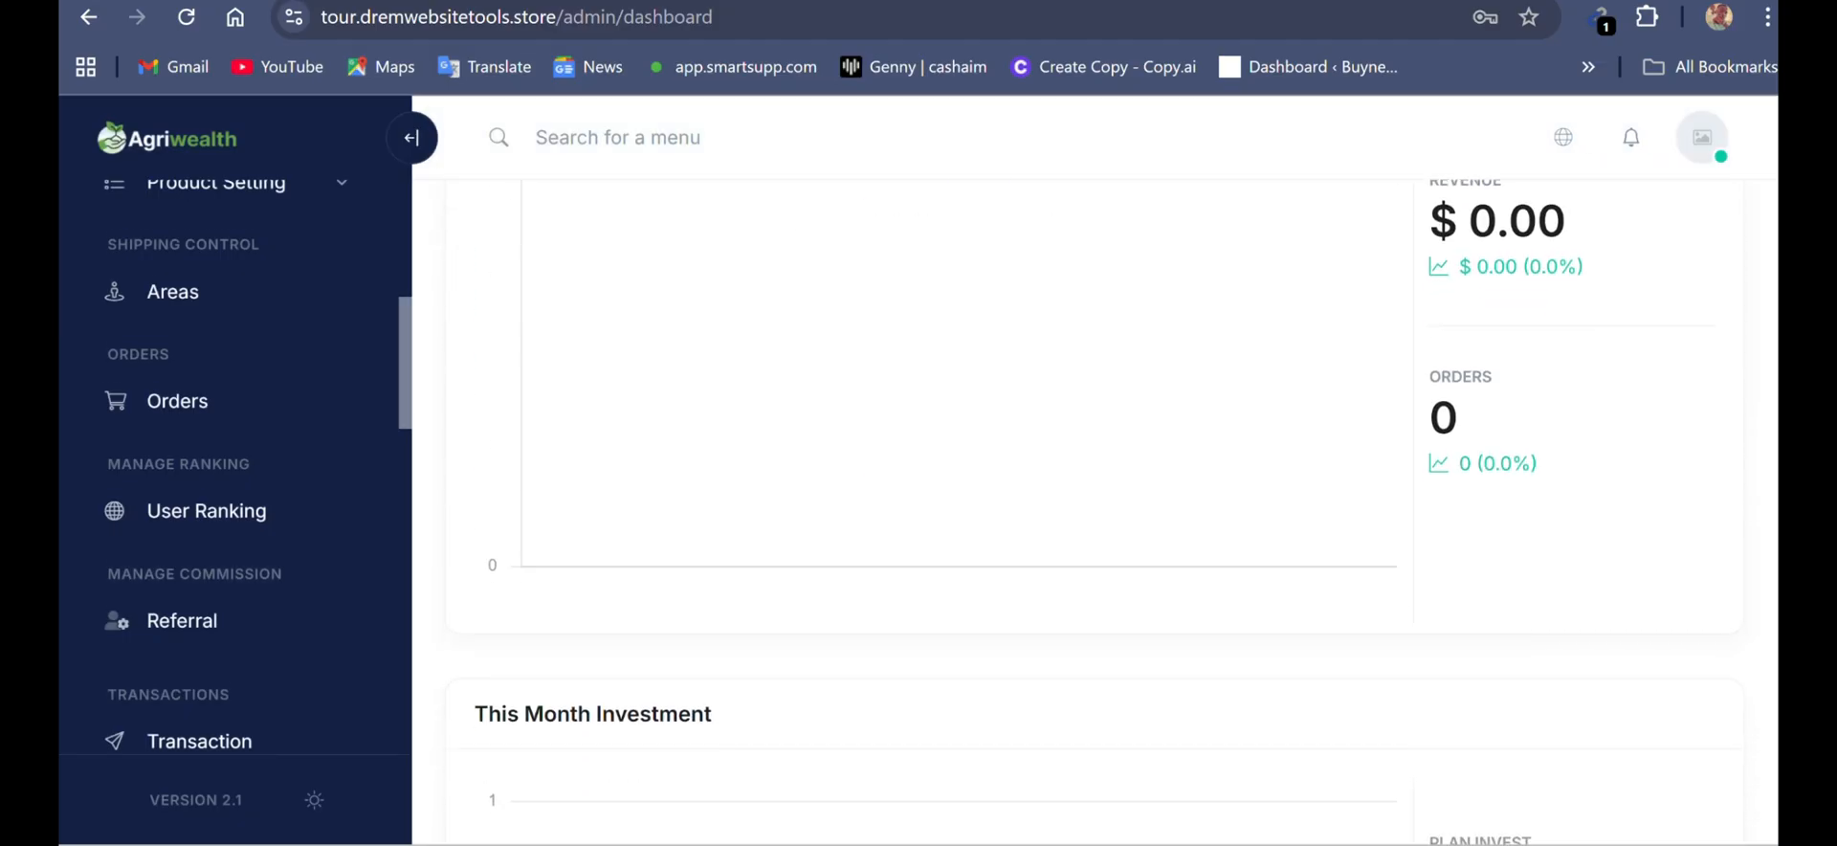
scroll(235, 468, "down", 8)
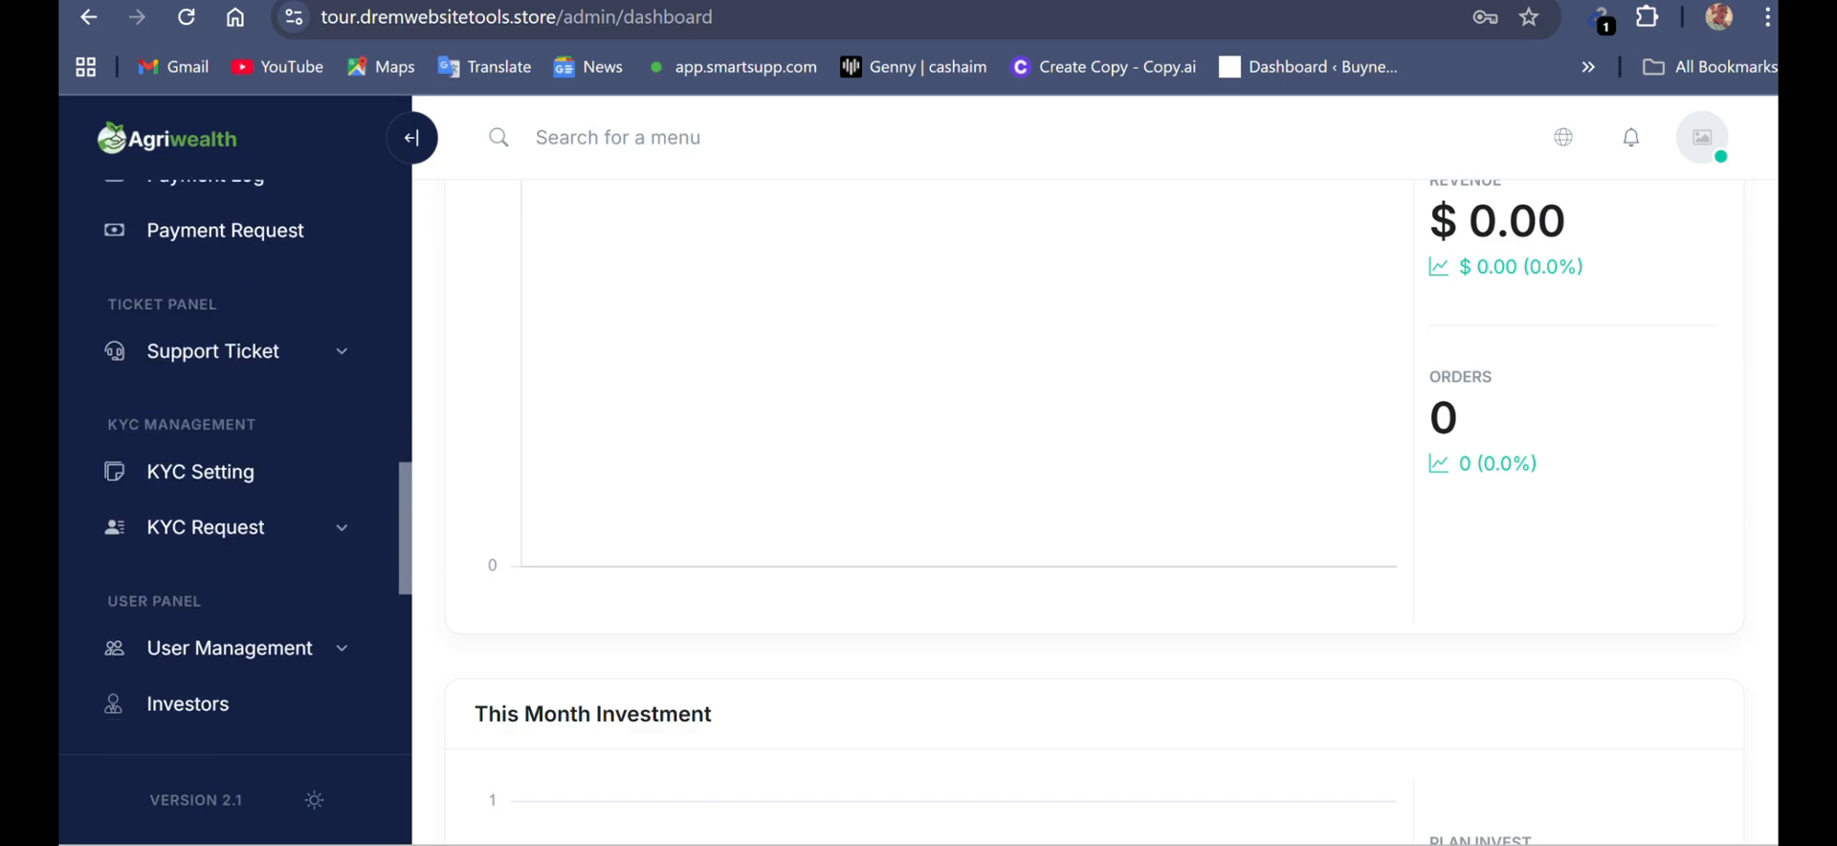
scroll(235, 469, "down", 4)
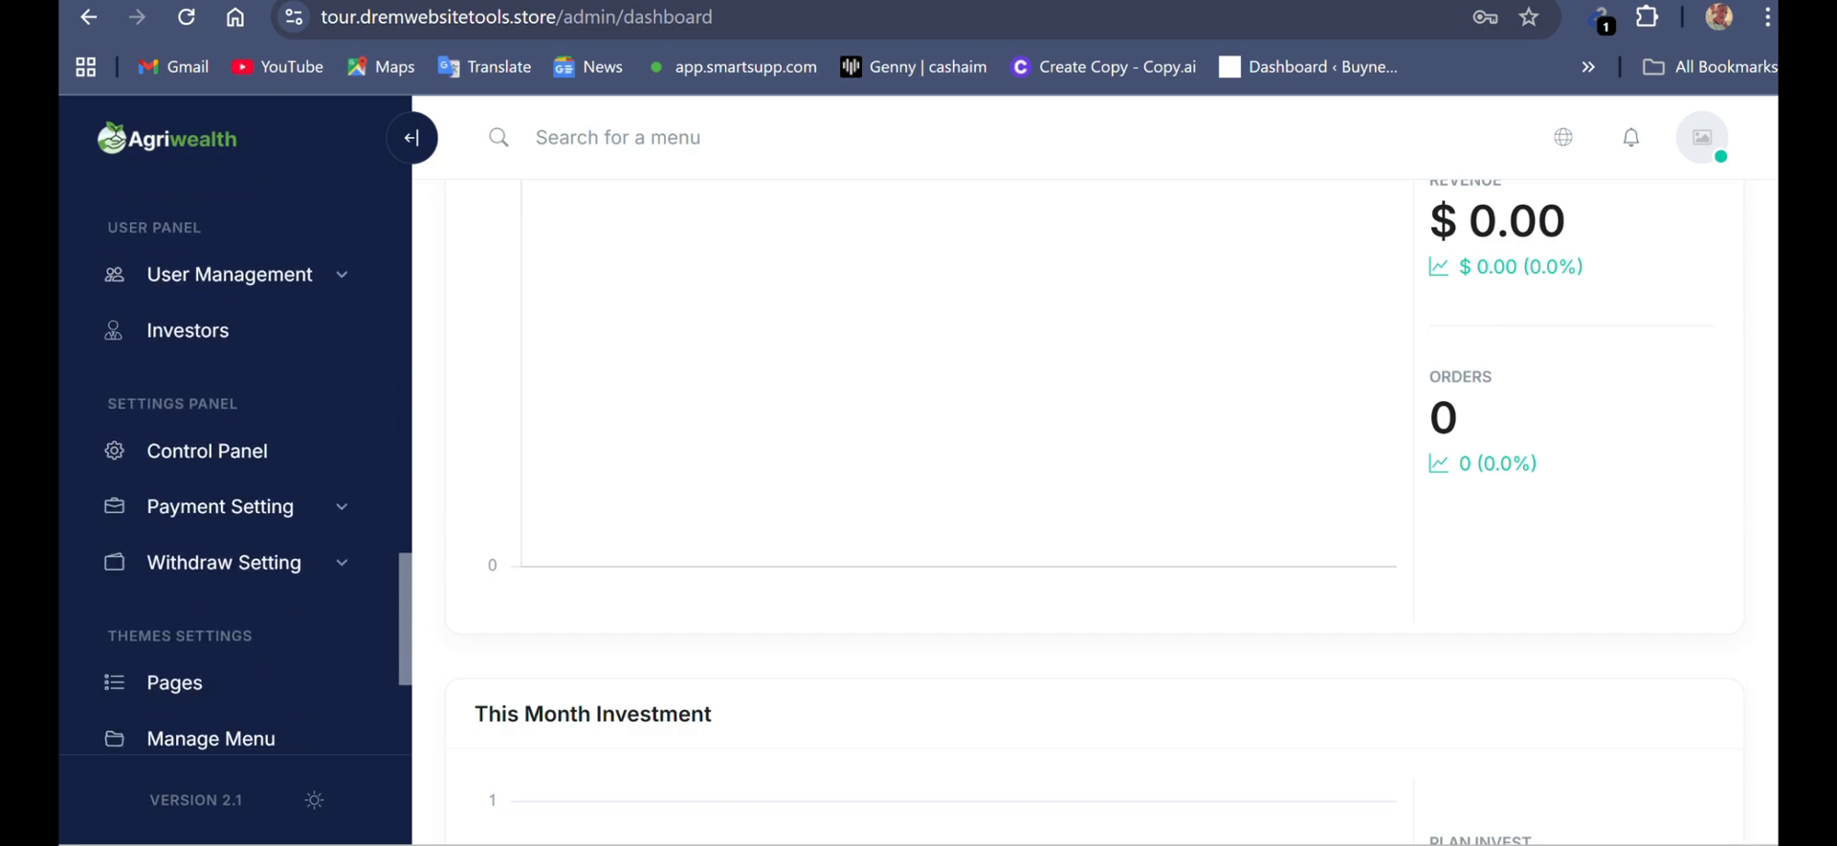
left_click(220, 506)
left_click(221, 617)
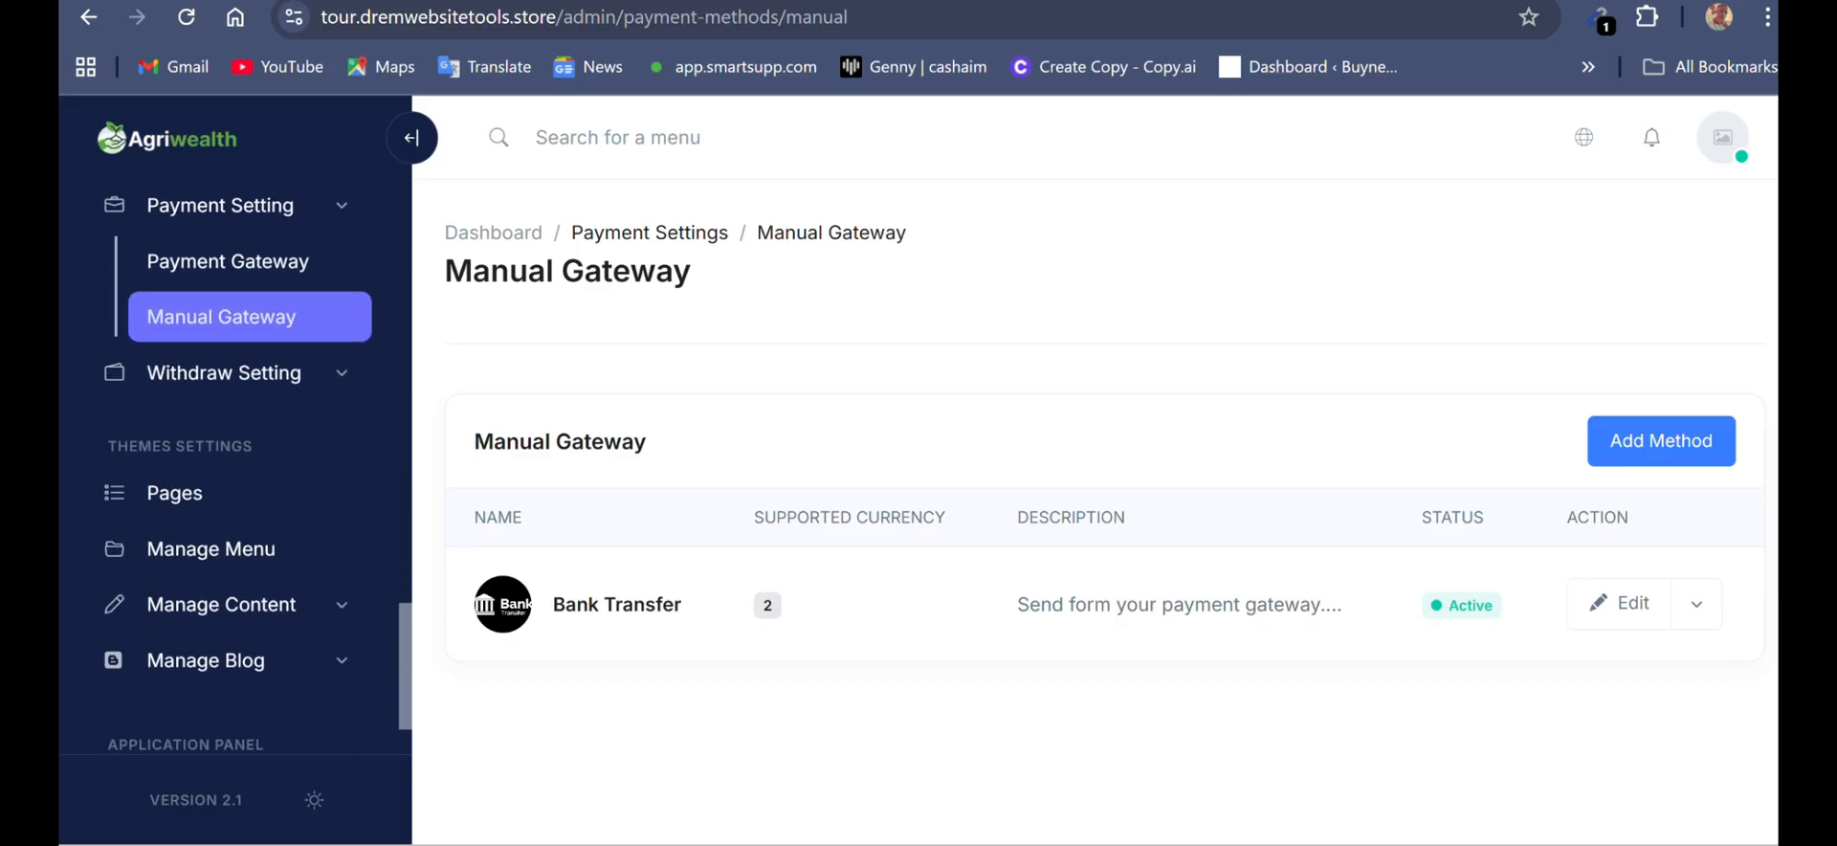
left_click(1660, 441)
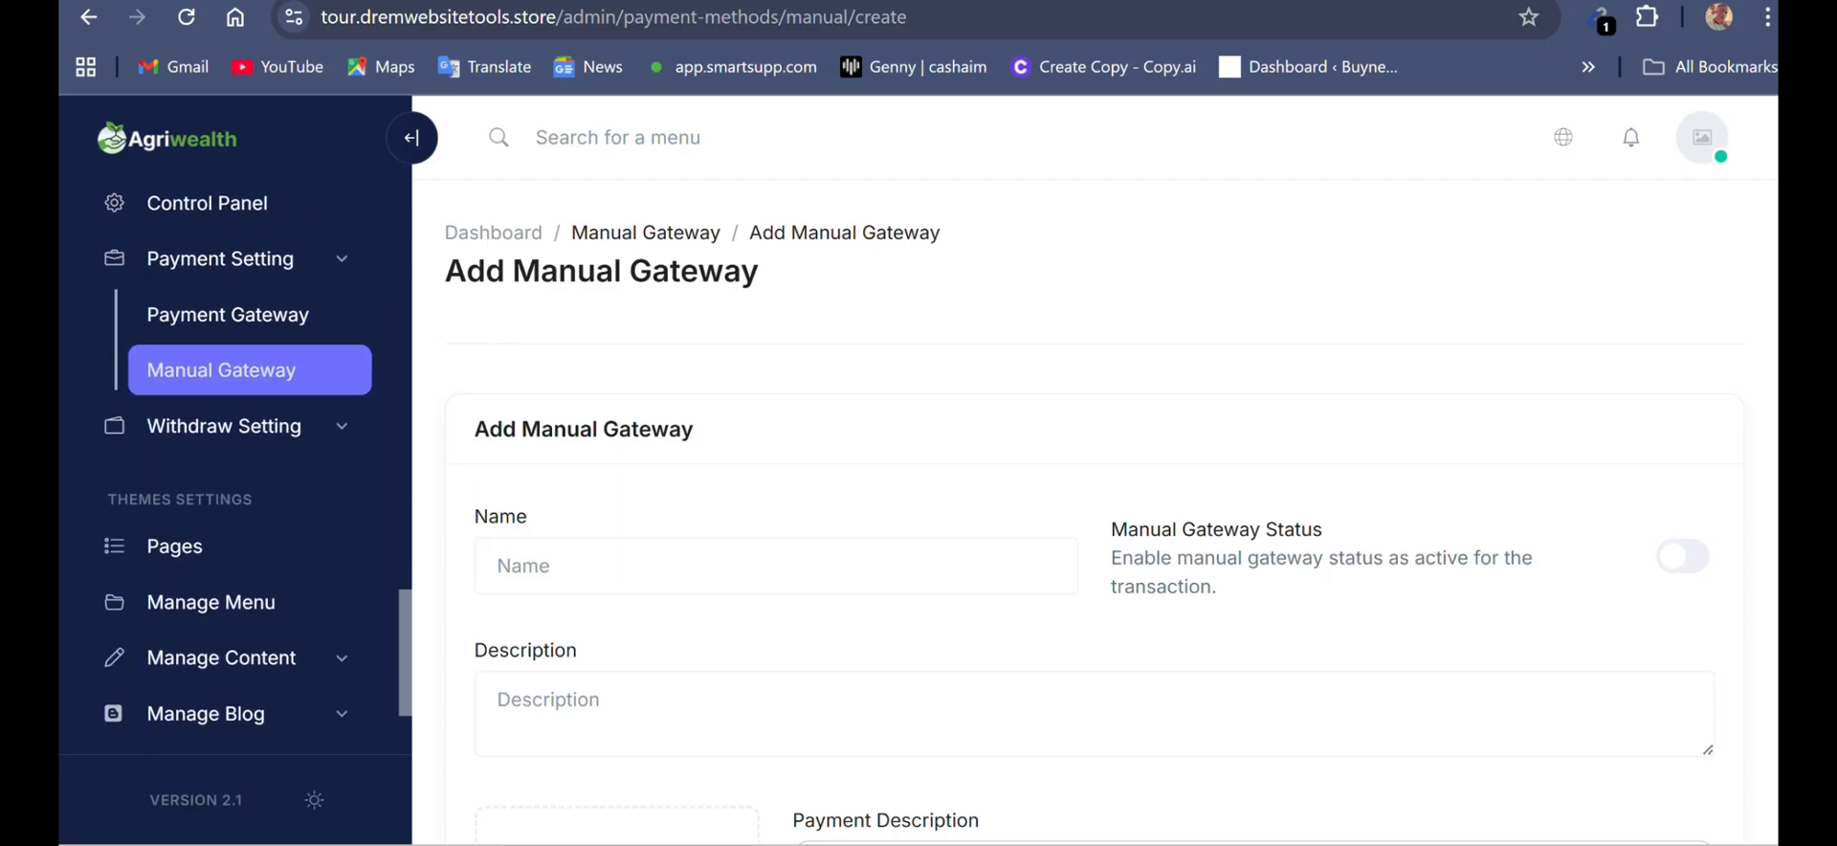
left_click(1682, 556)
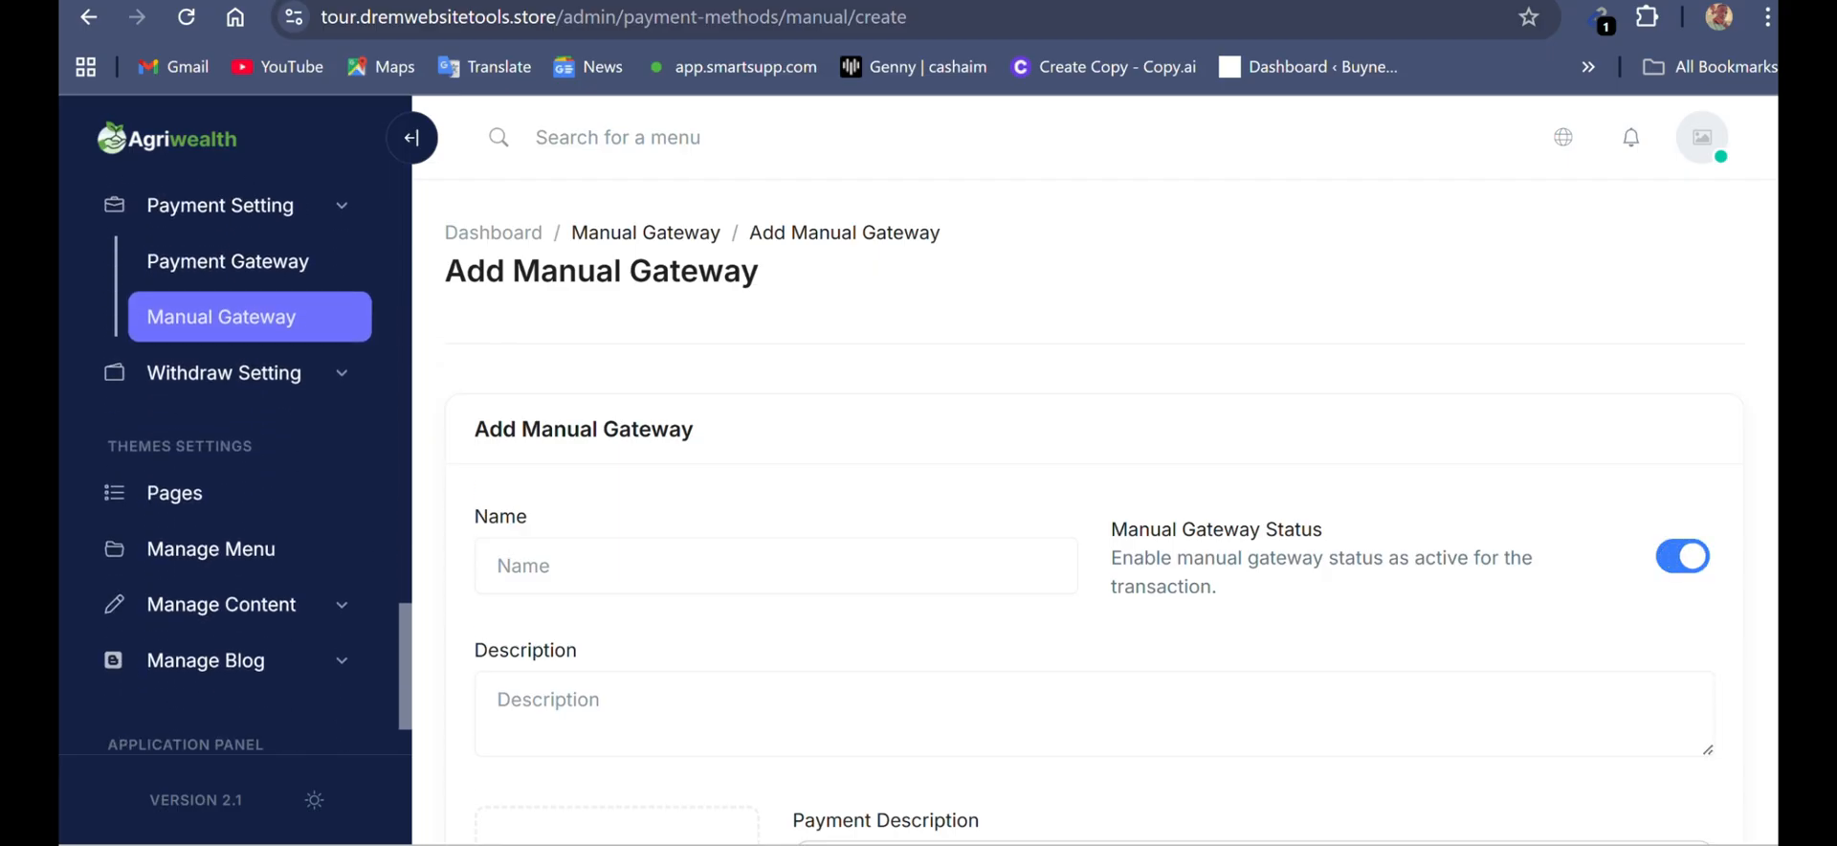
- Examine the manual gateway form's payment description, payment information and supported currencies sections, and review the admin menu
scroll(1081, 512, "down", 3)
scroll(1081, 512, "down", 2)
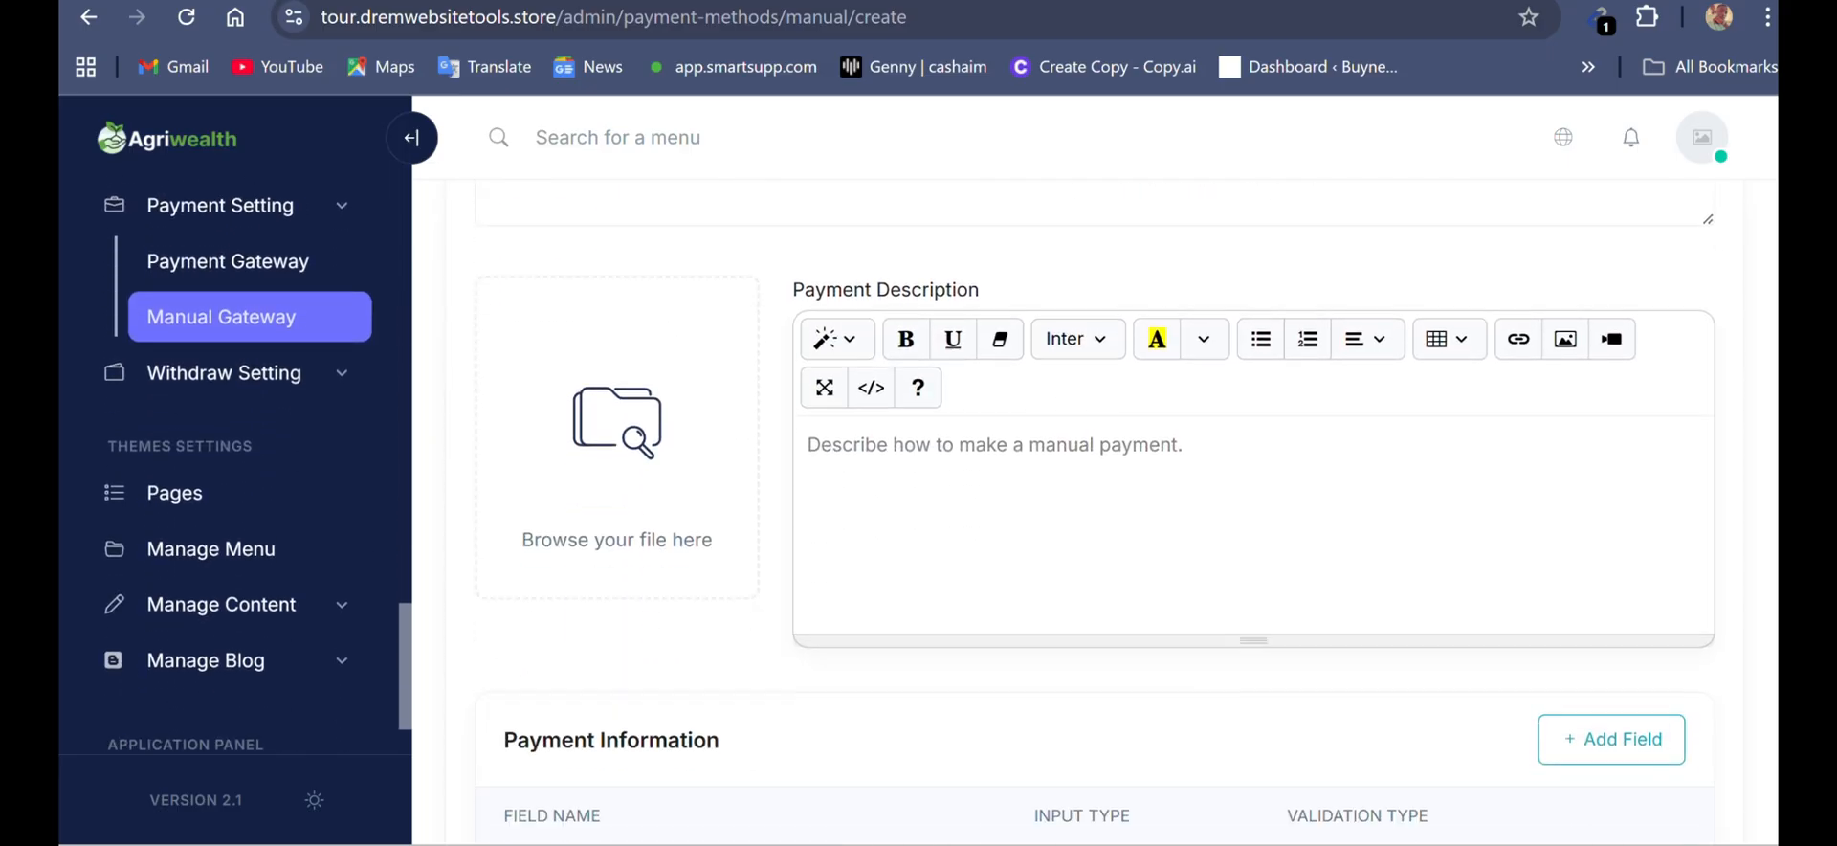
scroll(1081, 511, "down", 2)
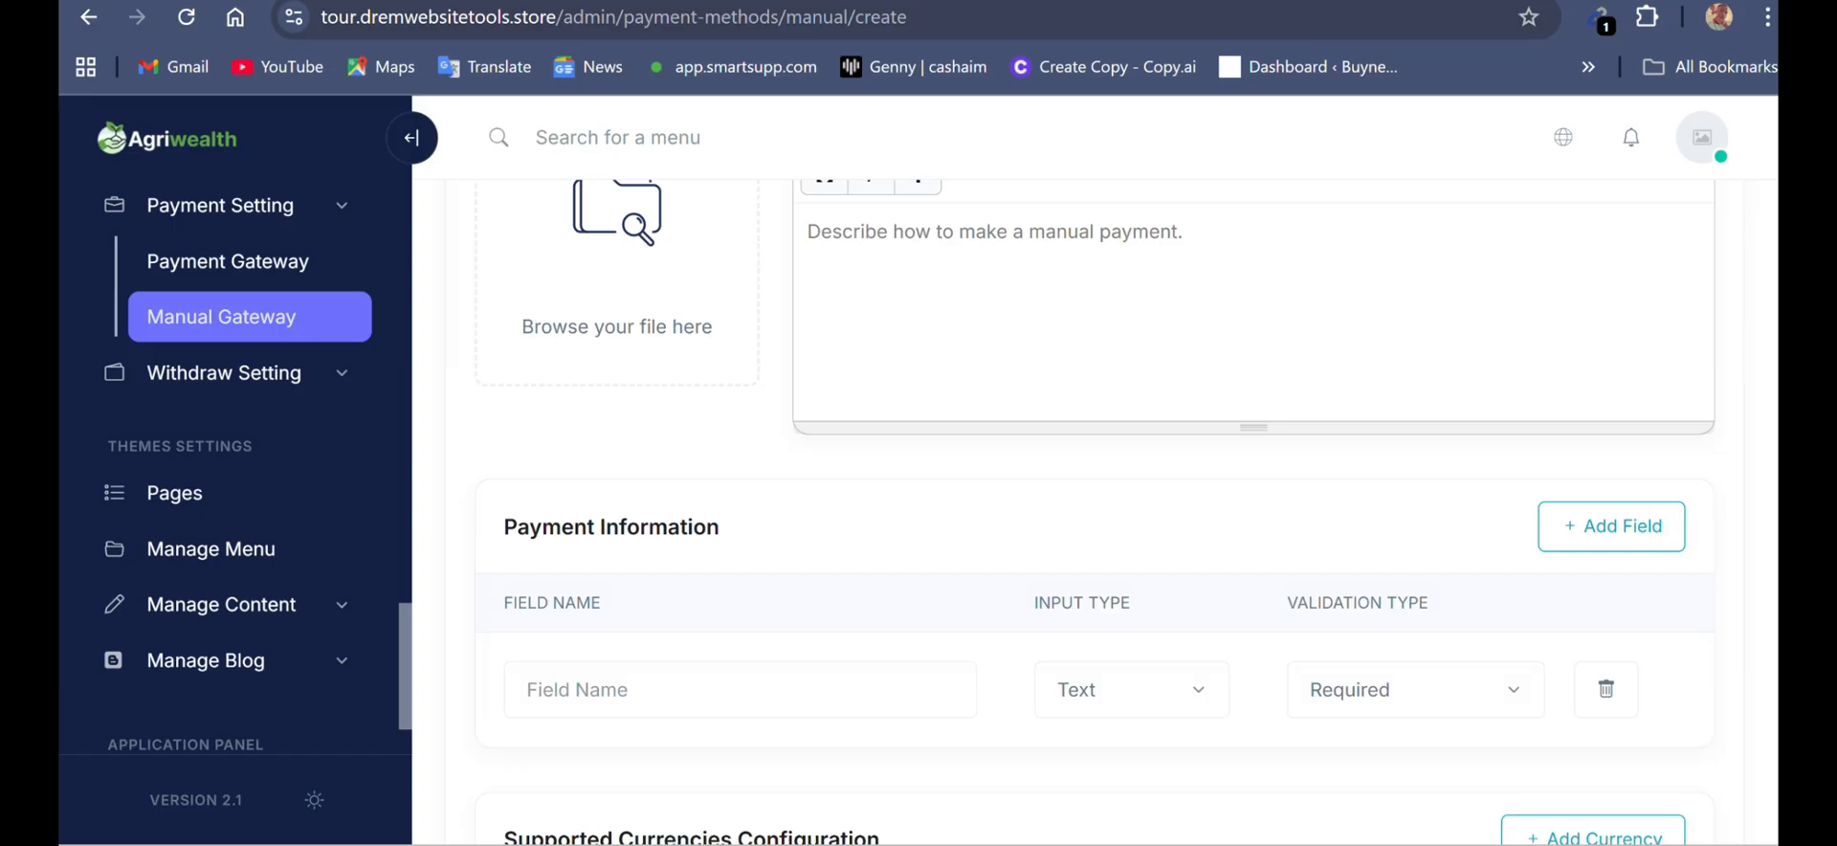
scroll(1081, 512, "down", 2)
scroll(1081, 512, "down", 2)
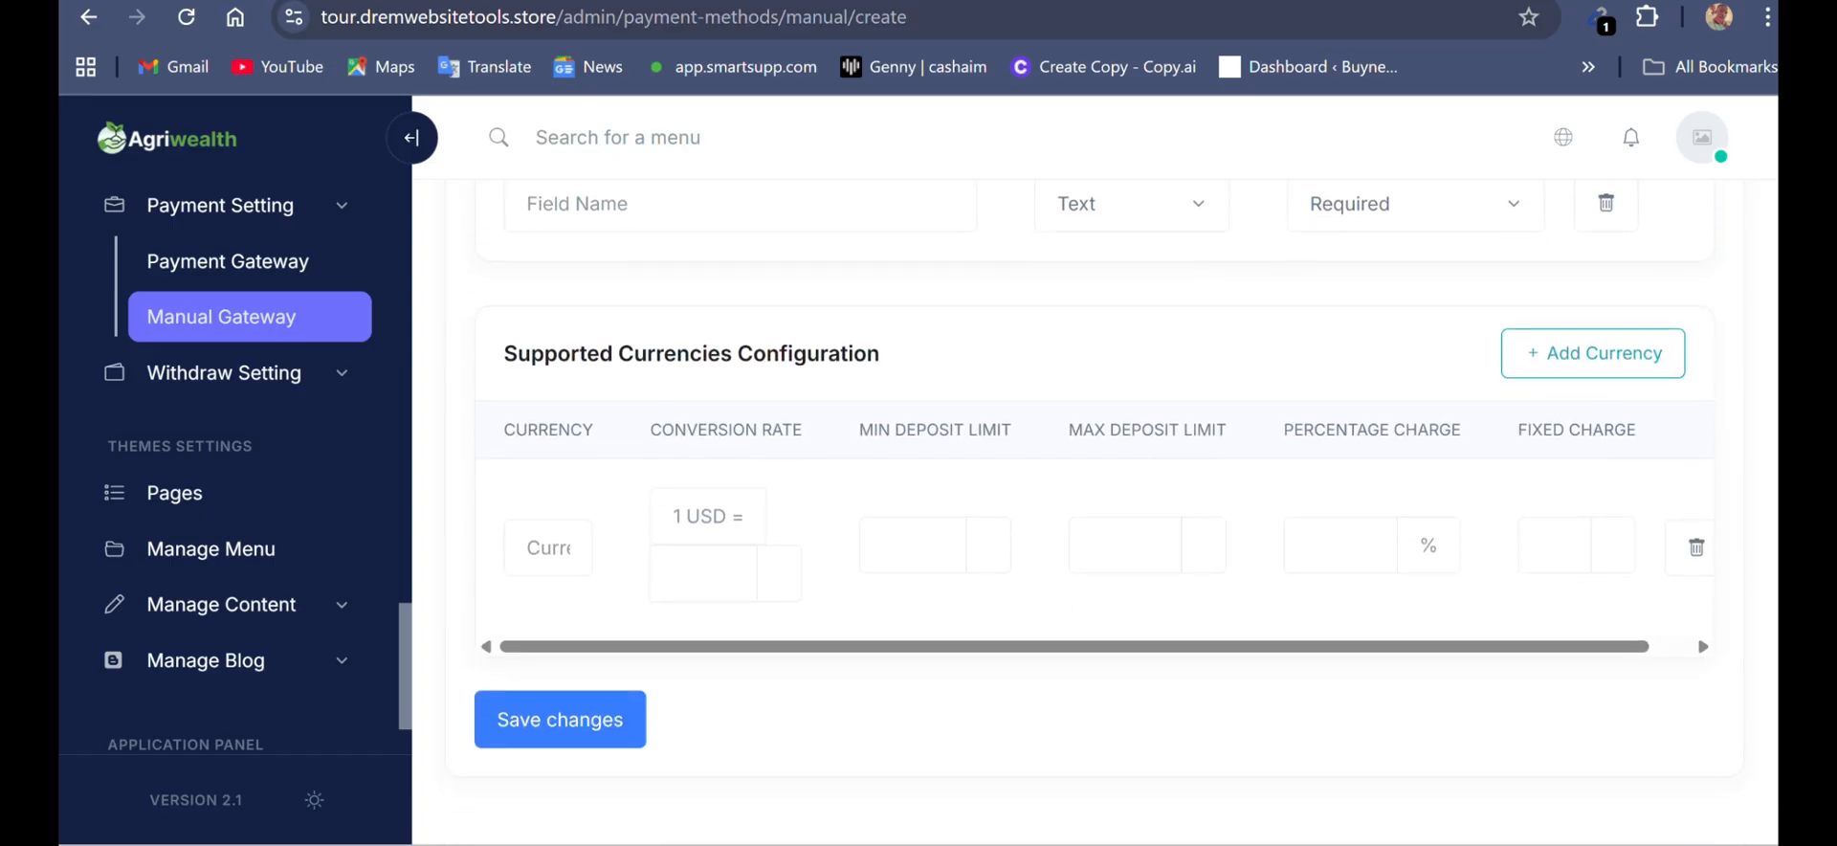
scroll(1081, 512, "up", 5)
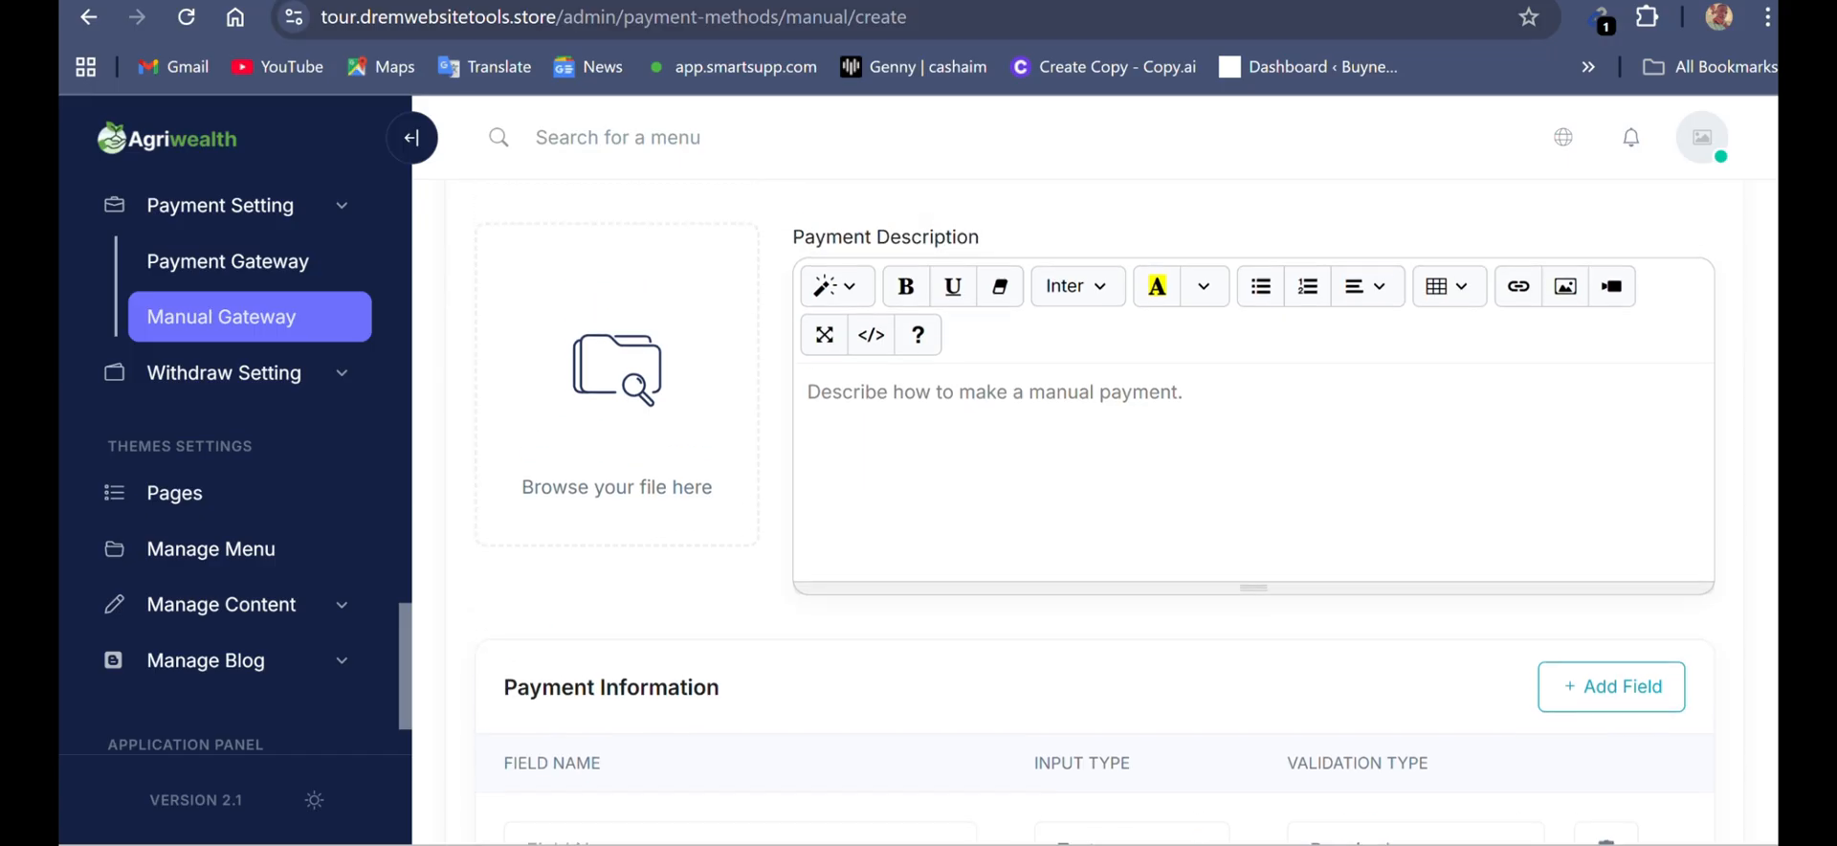
scroll(234, 459, "up", 6)
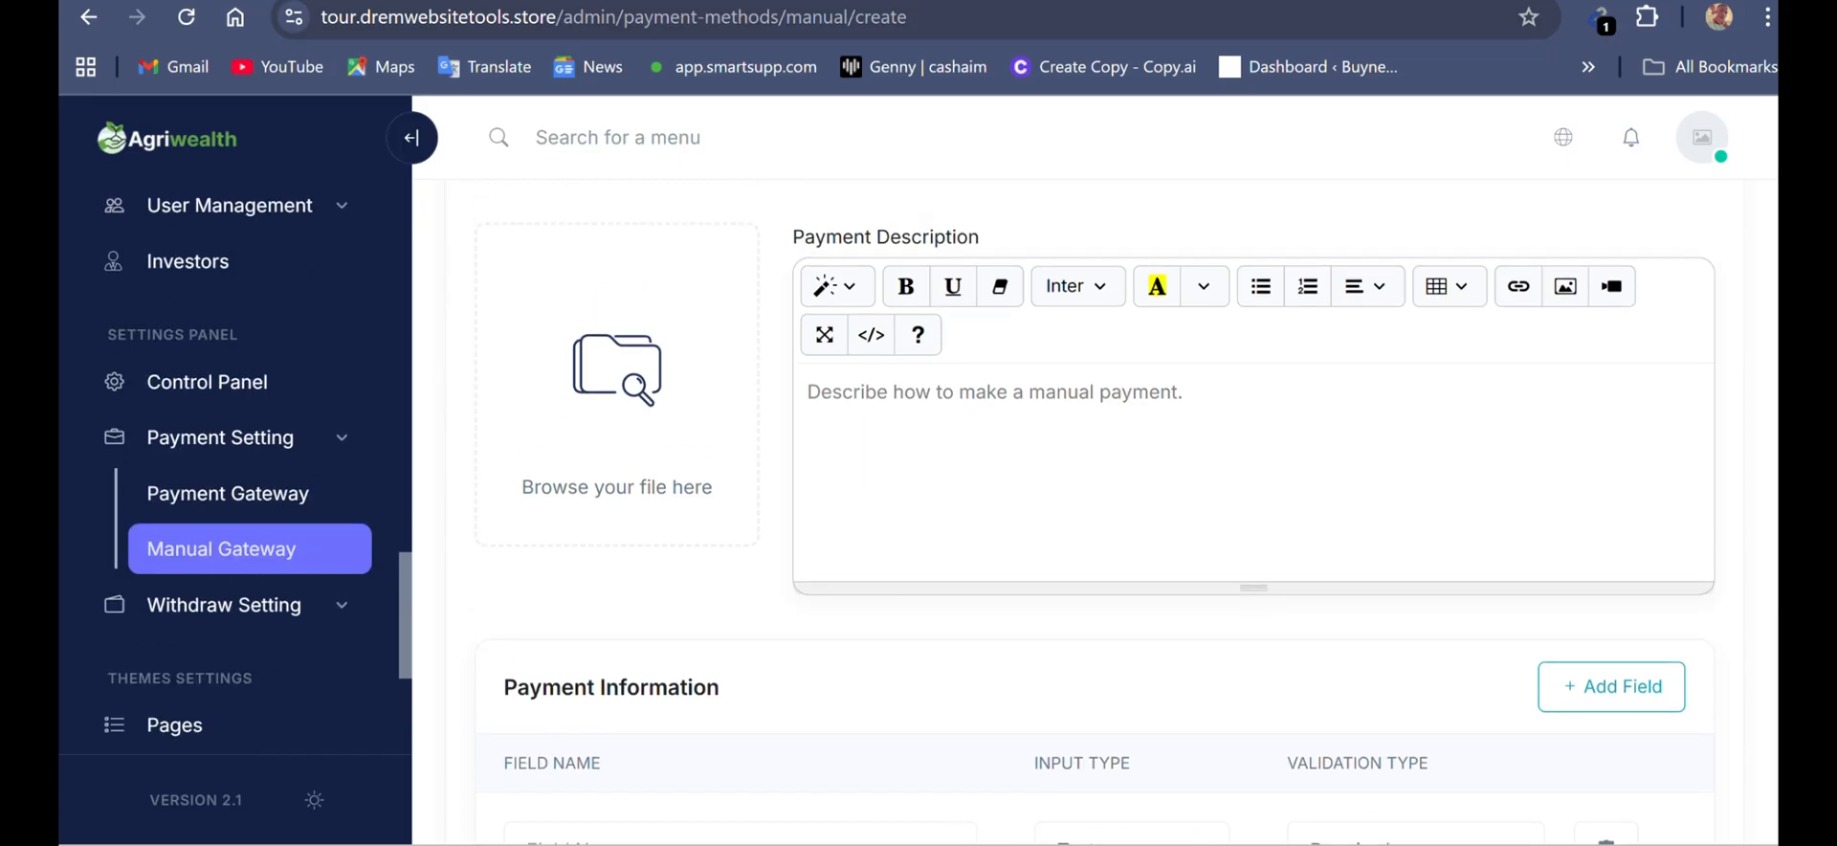
scroll(234, 459, "up", 10)
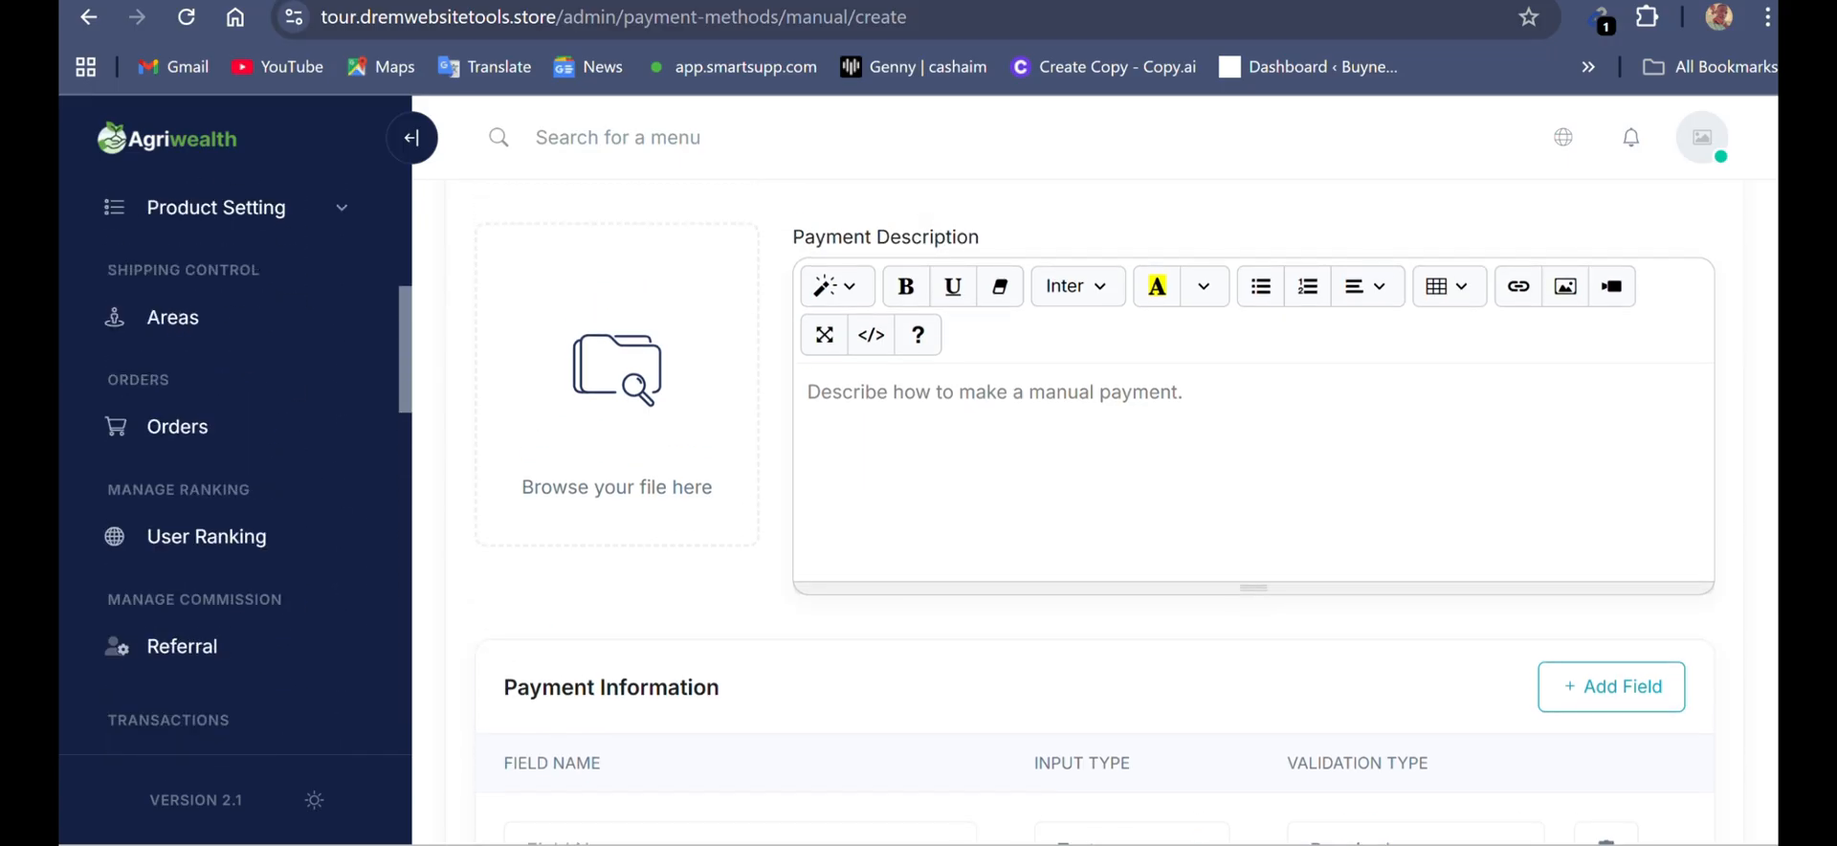